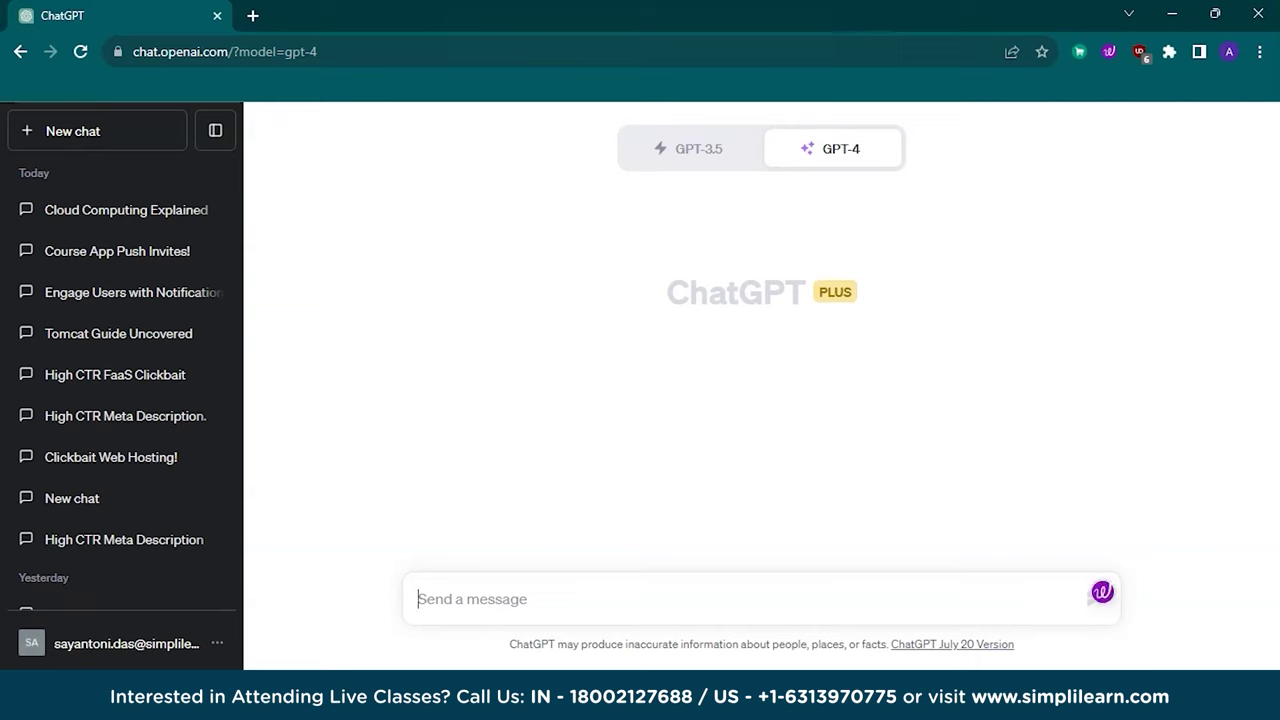
Step: Ask ChatGPT "can you rewrite this in a more formal tone "Hey, How are you?""
type("ite this")
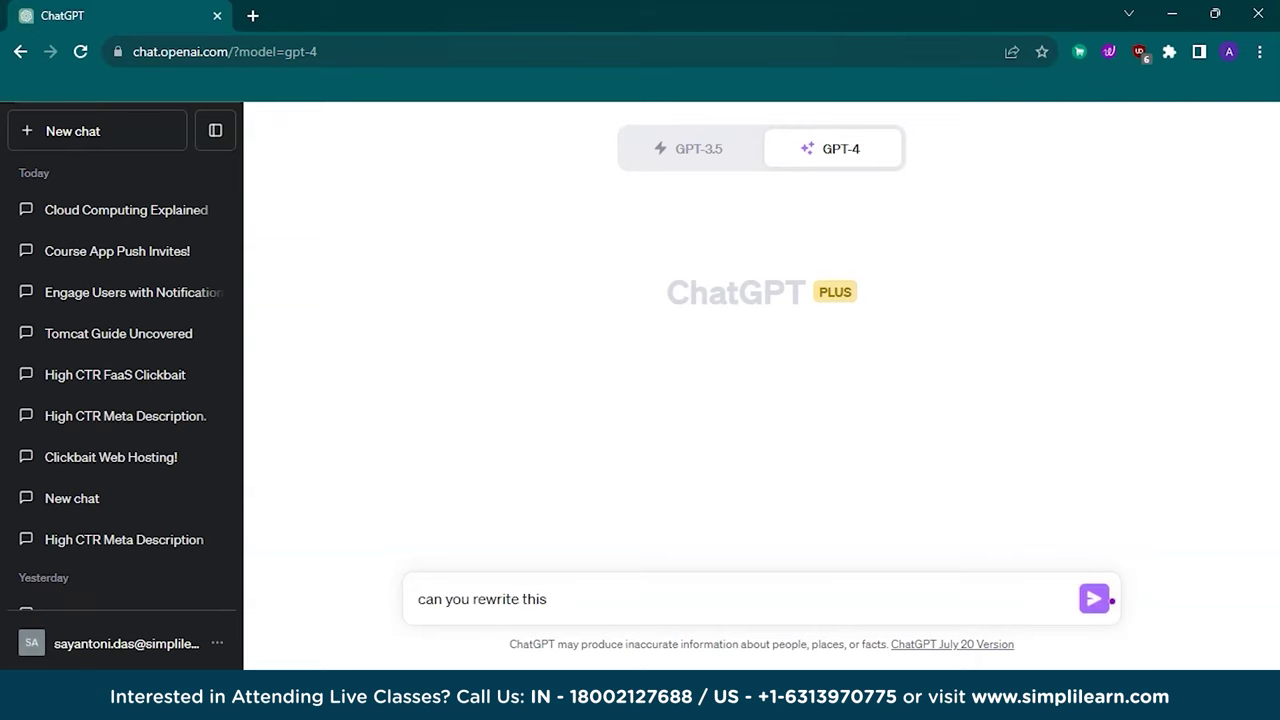
type(" in a more formal ton")
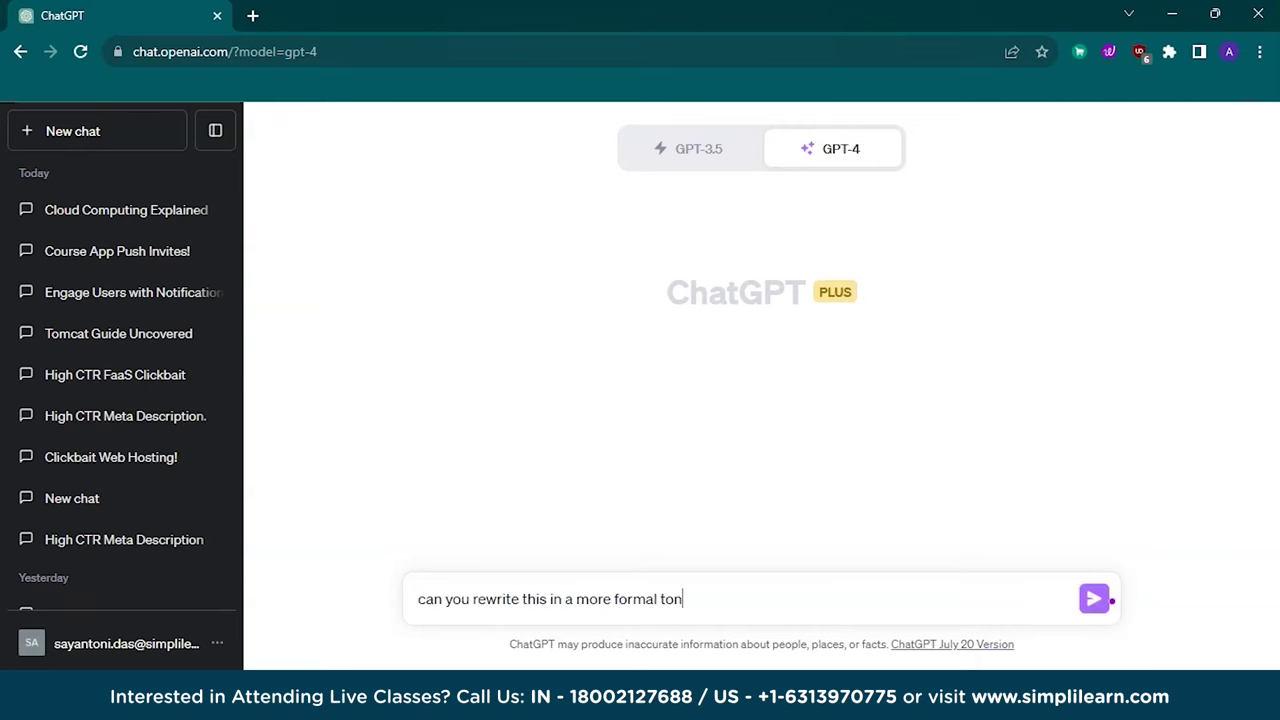
type("e \"Hey, How are you?\"")
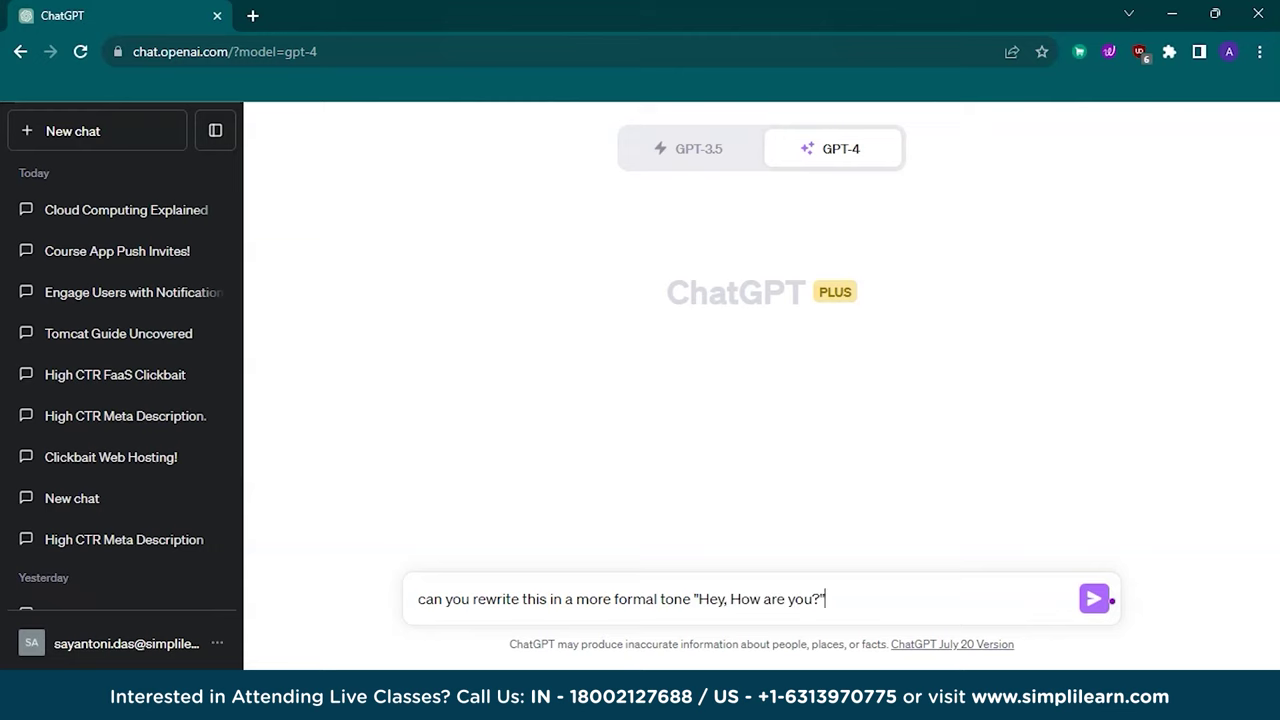
key("Return")
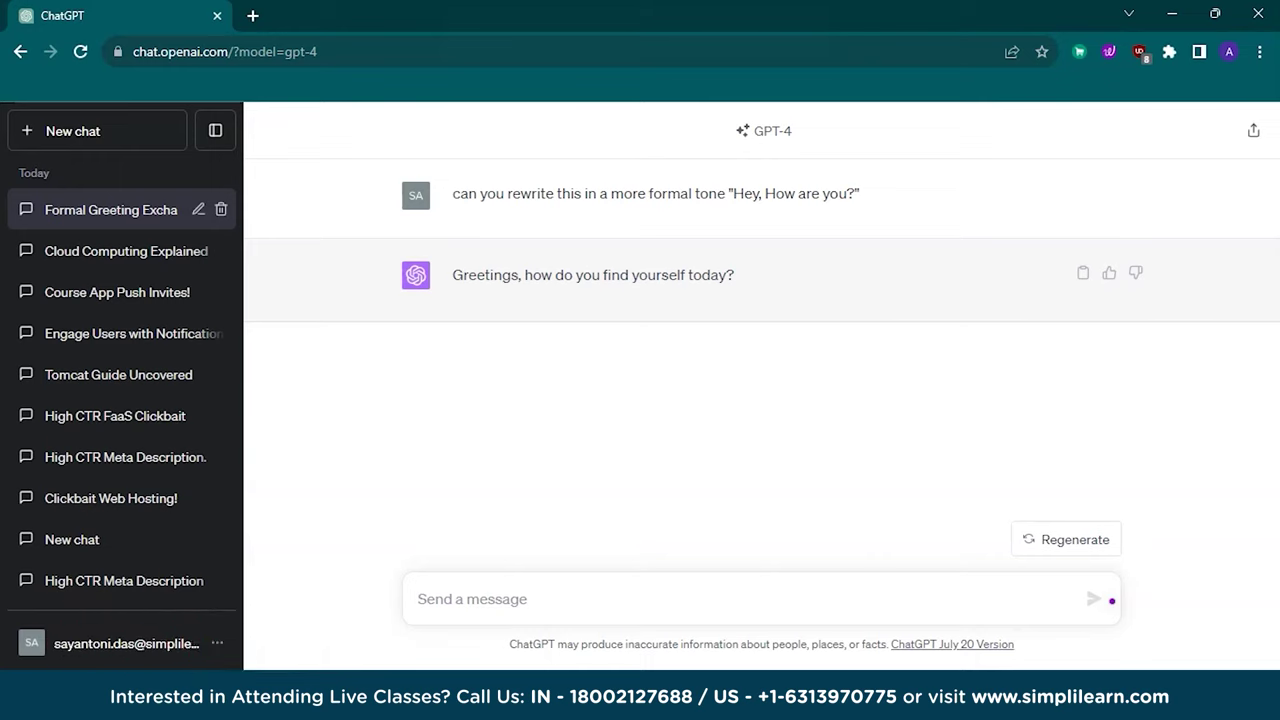
Step: Send the follow-up prompt "give me more such responses" and review the conversation from its beginning
type("give me more such responses")
key("Return")
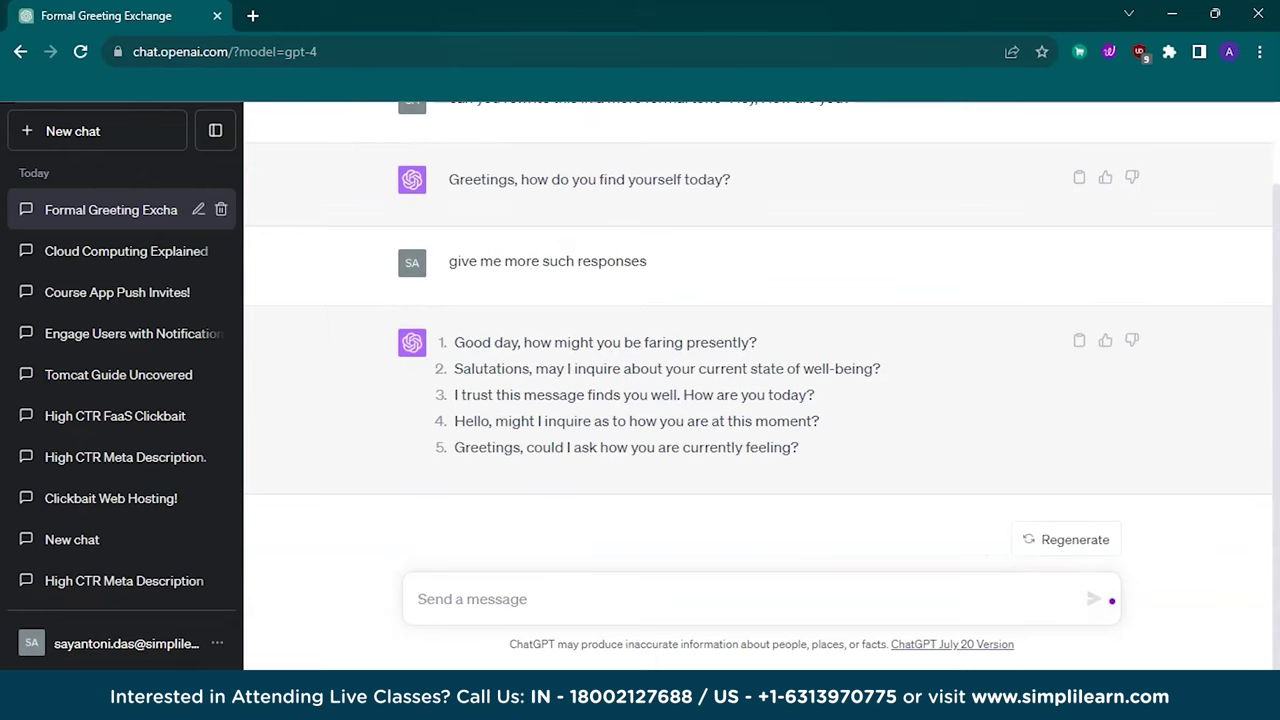
scroll(760, 350, "up", 1)
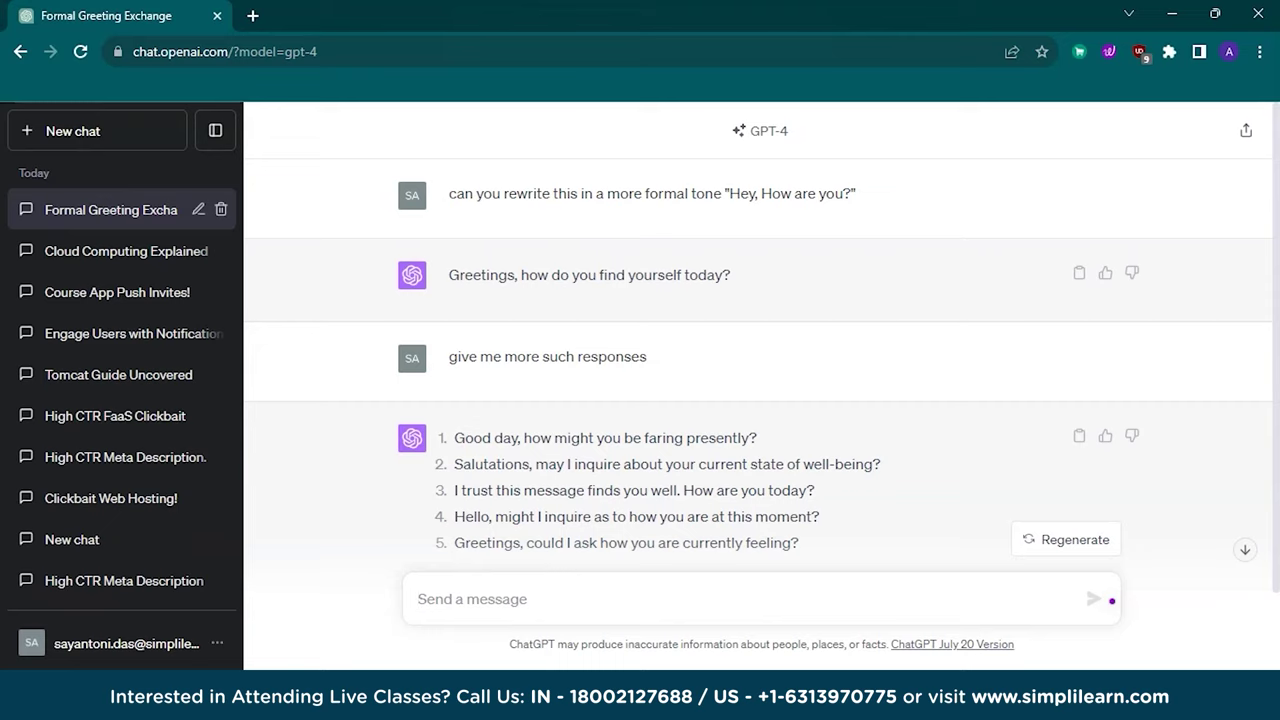
Step: Switch to the PowerPoint slide show and advance to the Tip #4 slide, "Use ChatGPT for Quick Learning"
key("alt+Tab")
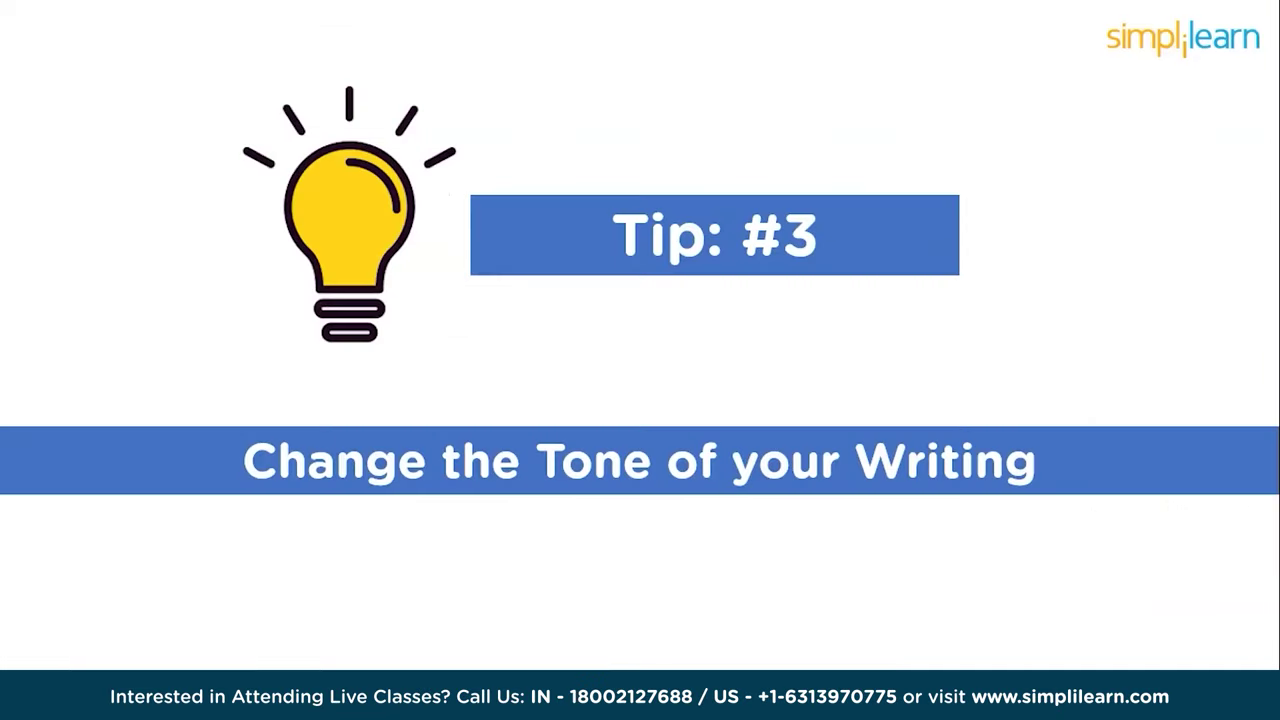
key("Right")
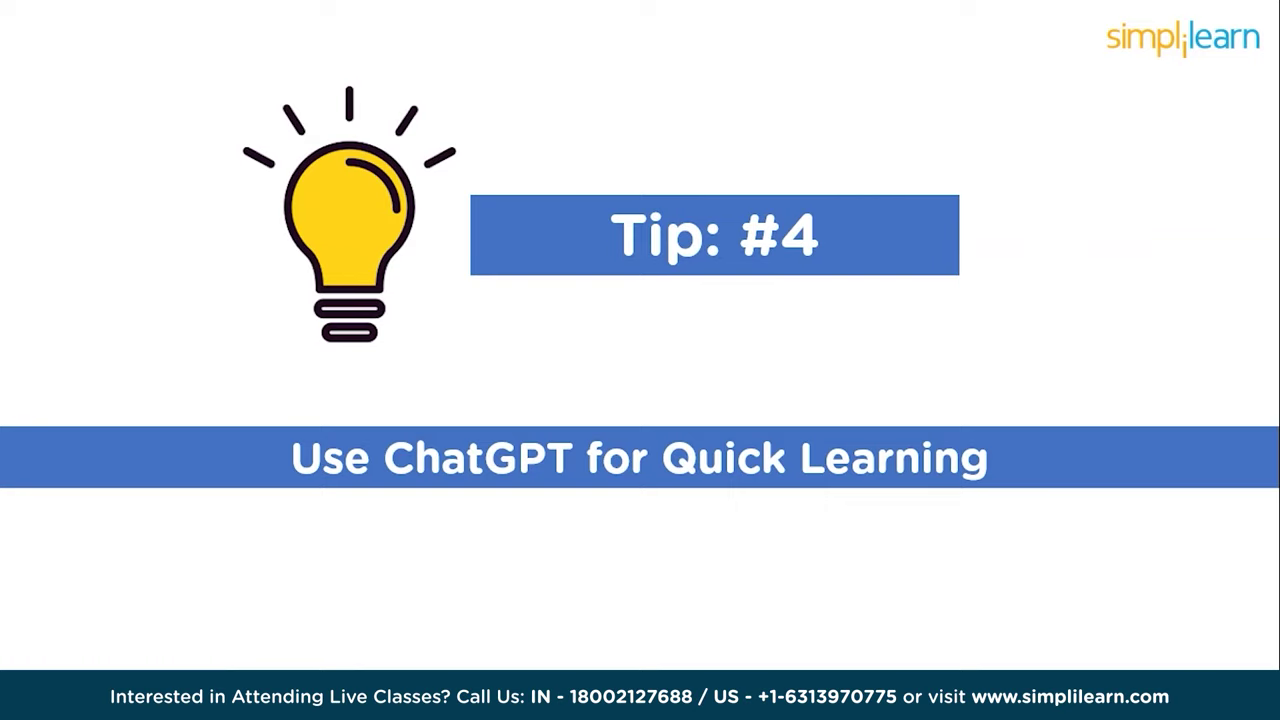
Step: Switch back to ChatGPT in Chrome and send the prompt "teach me how to write hello world in python"
key("super+Tab")
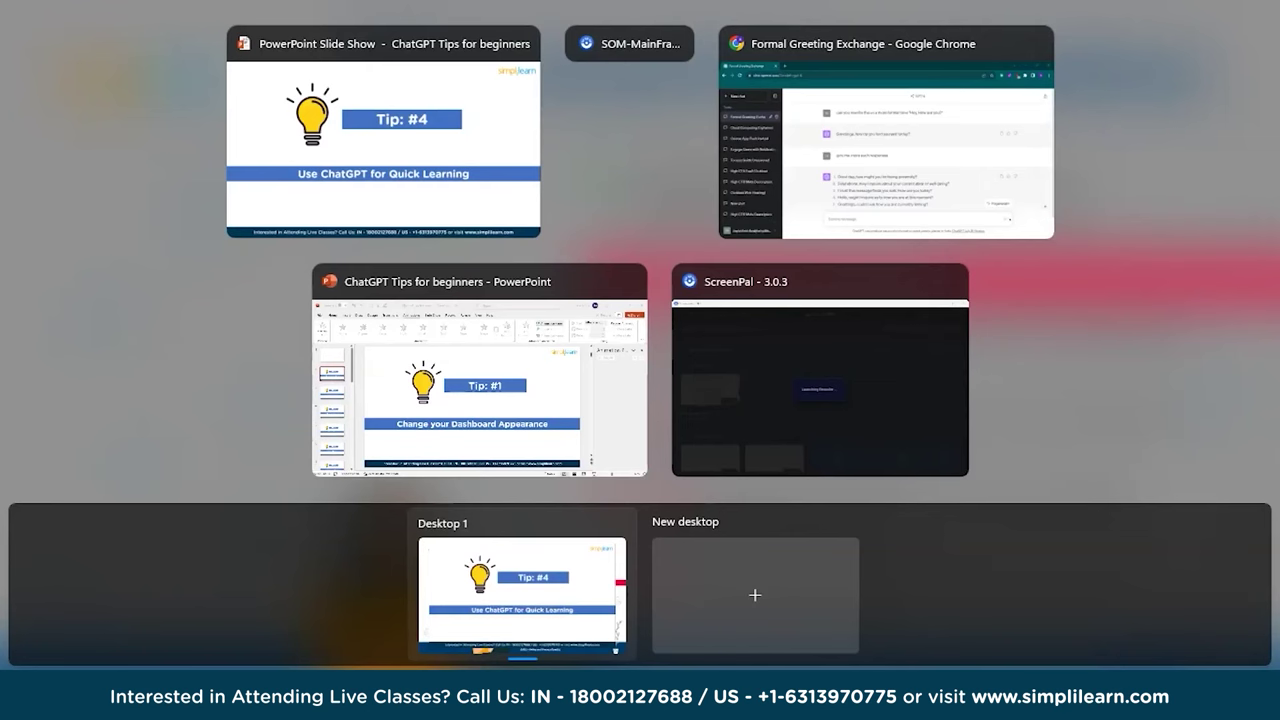
key("Right")
key("Right")
key("Return")
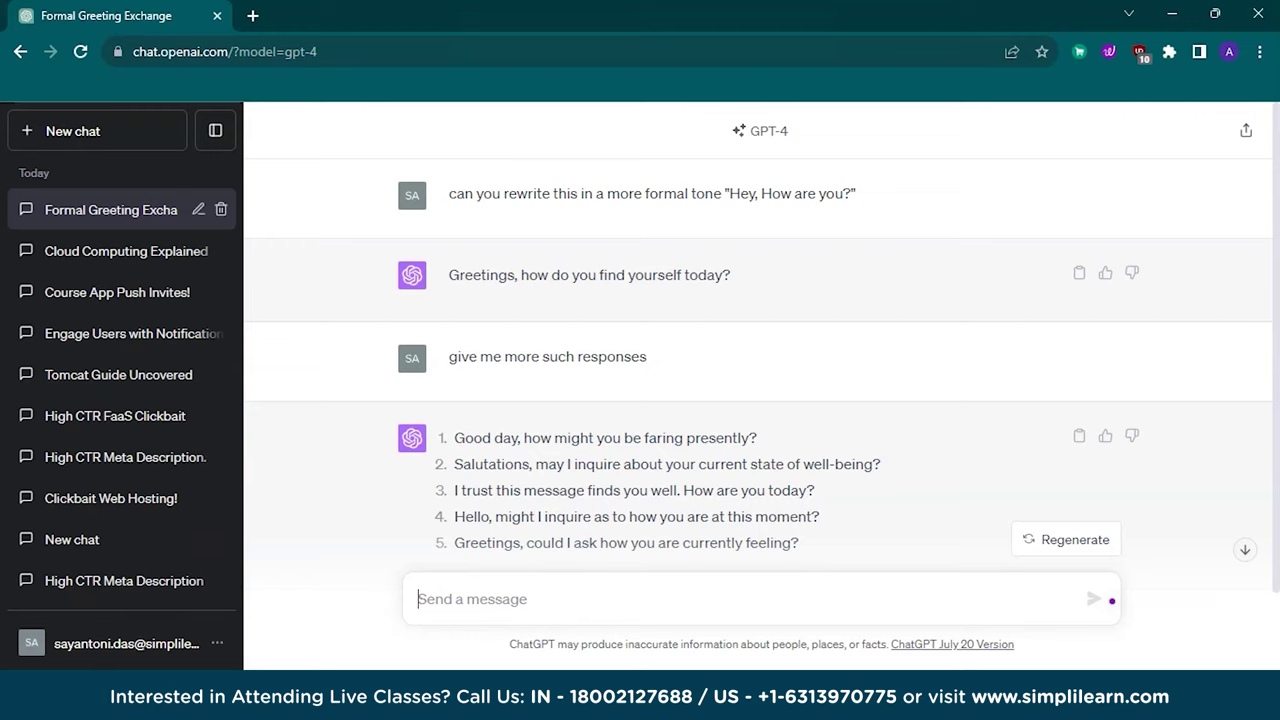
type("teach me how to write hello world in python")
key("Return")
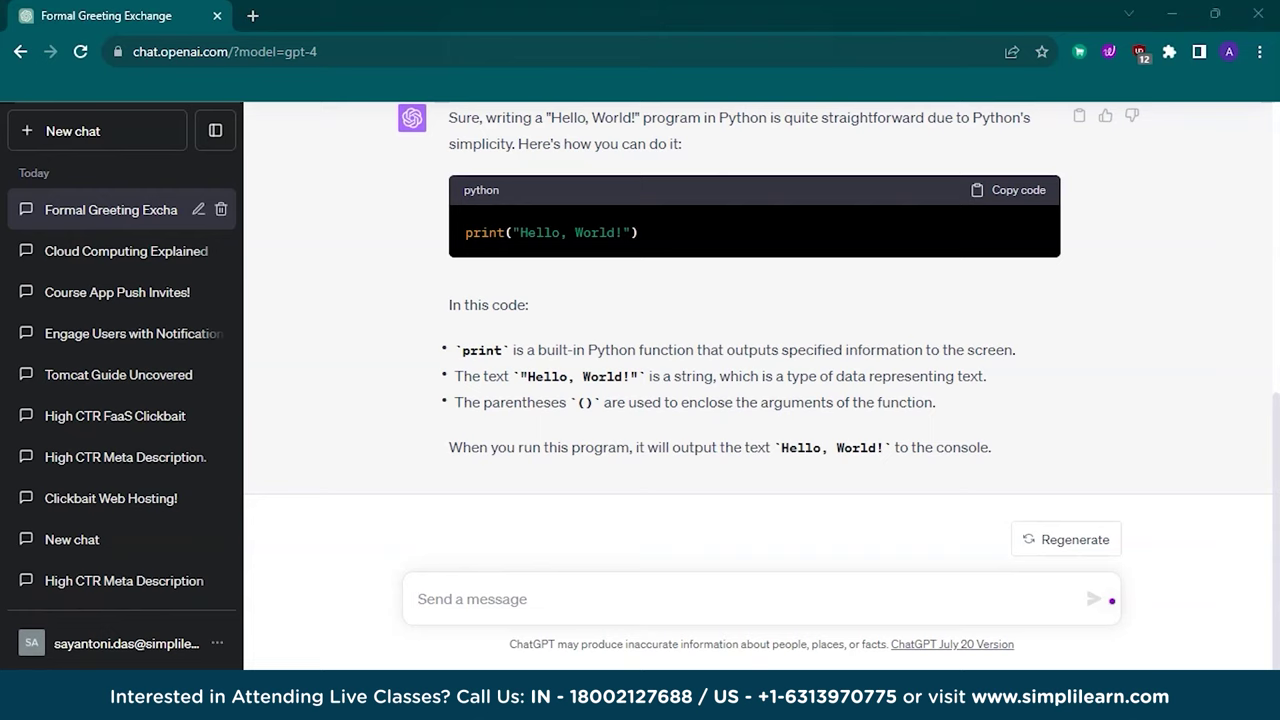
Step: Return to the PowerPoint slide show and advance to the Tip #5 slide, "View the Plugins Store"
key("alt+Tab")
key("alt+Tab")
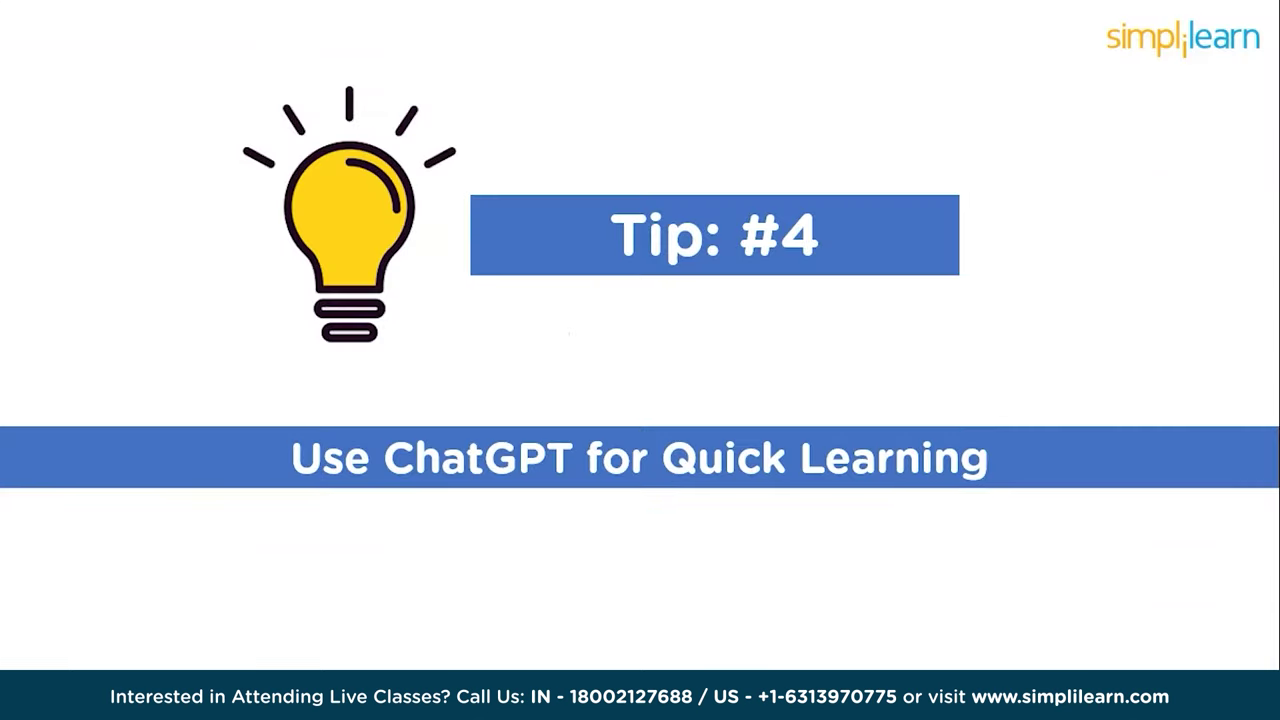
key("Right")
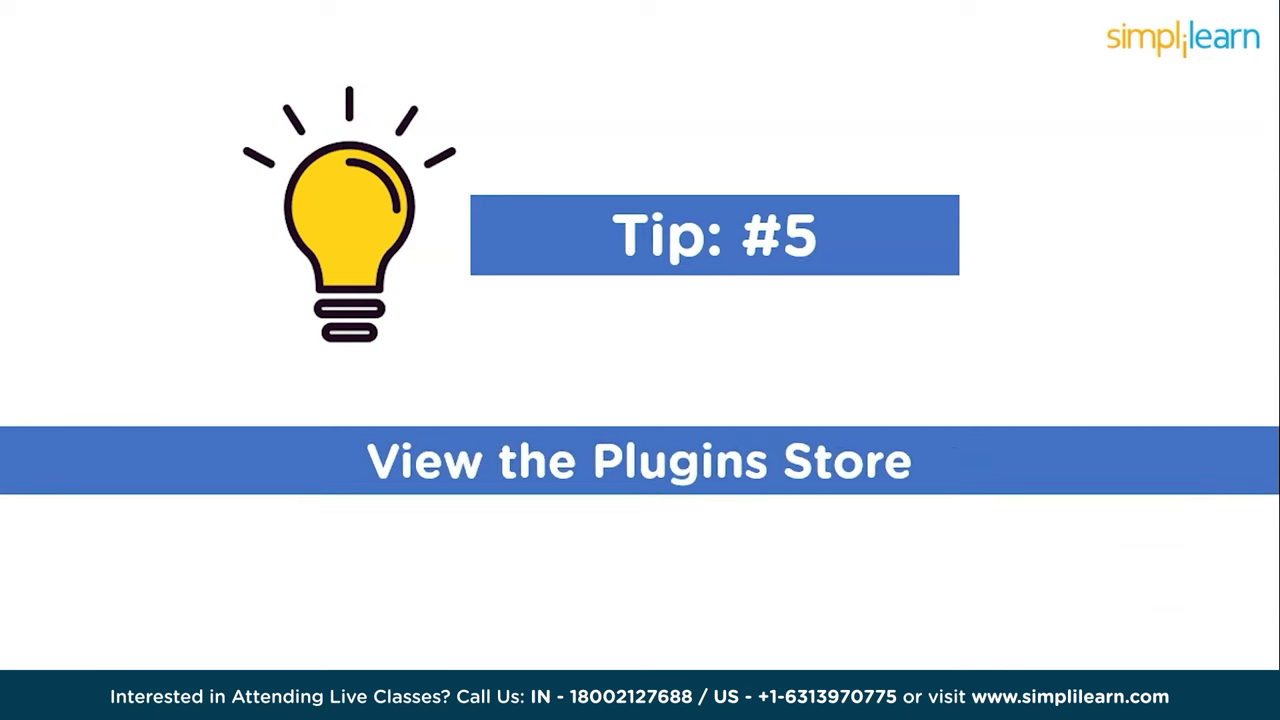
Step: Switch to ChatGPT in Chrome and start a new chat using GPT-4 with Plugins (Beta)
key("alt+Tab")
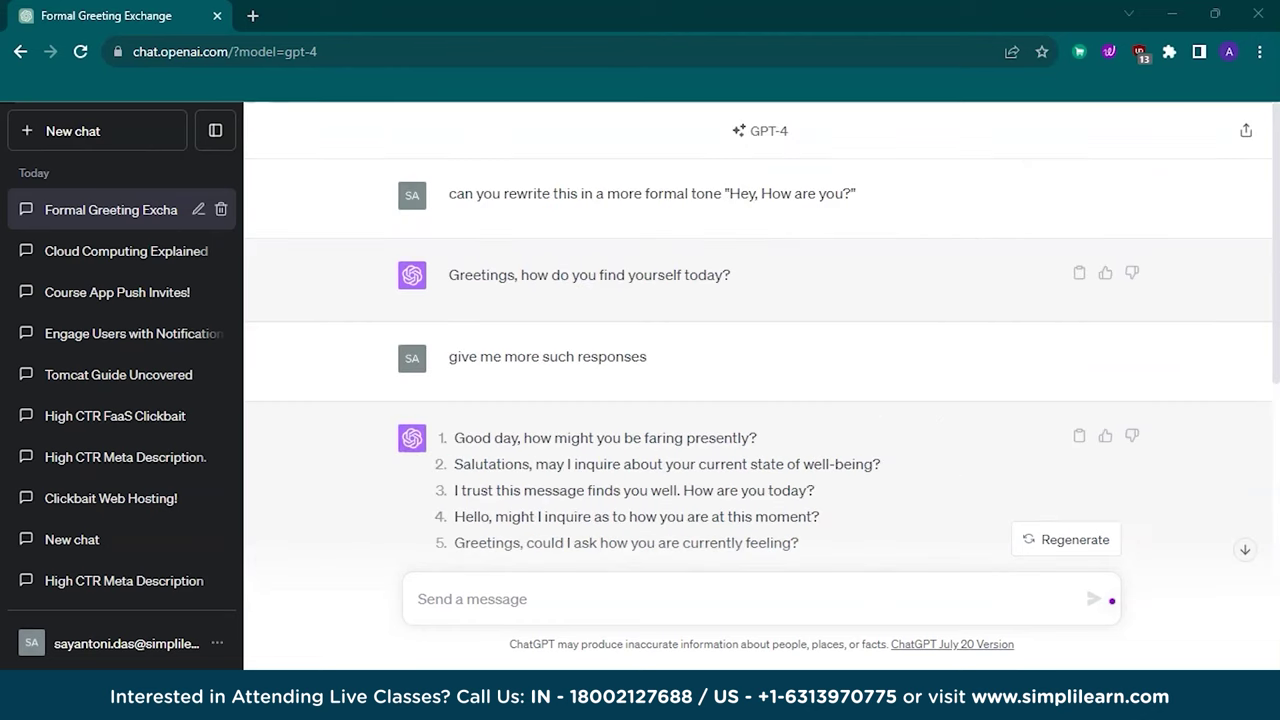
left_click(73, 131)
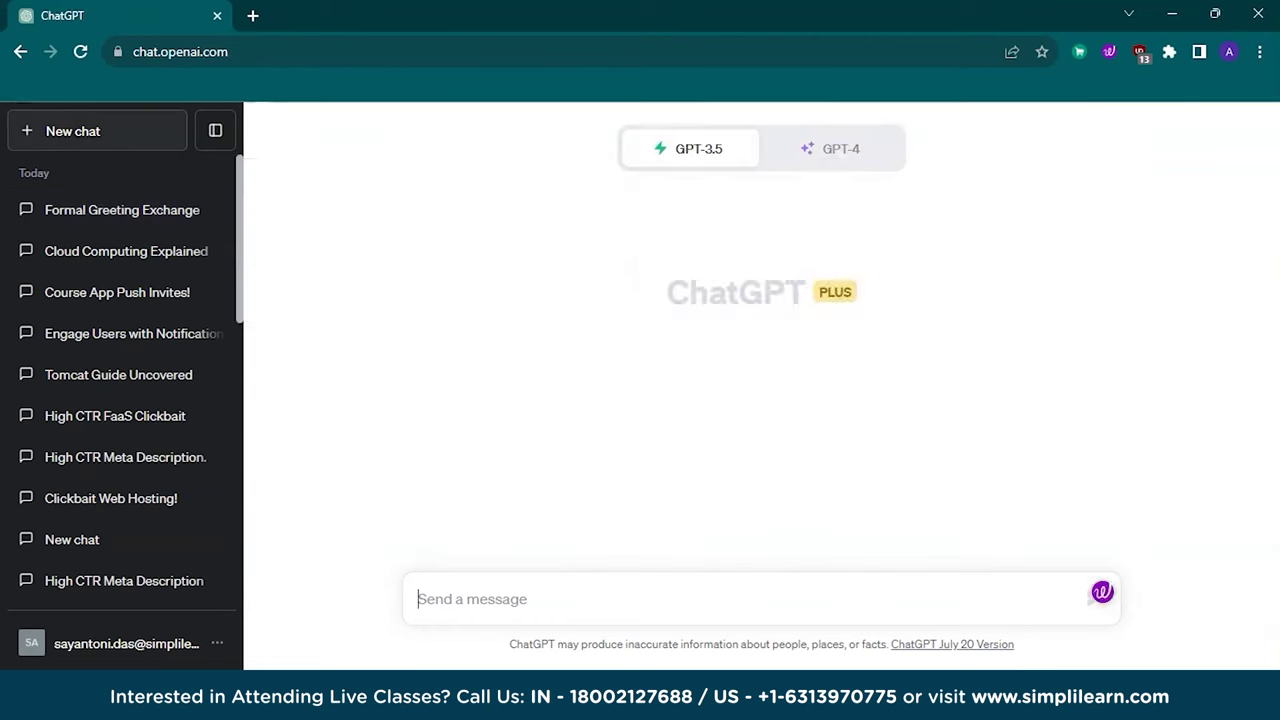
left_click(834, 148)
left_click(677, 453)
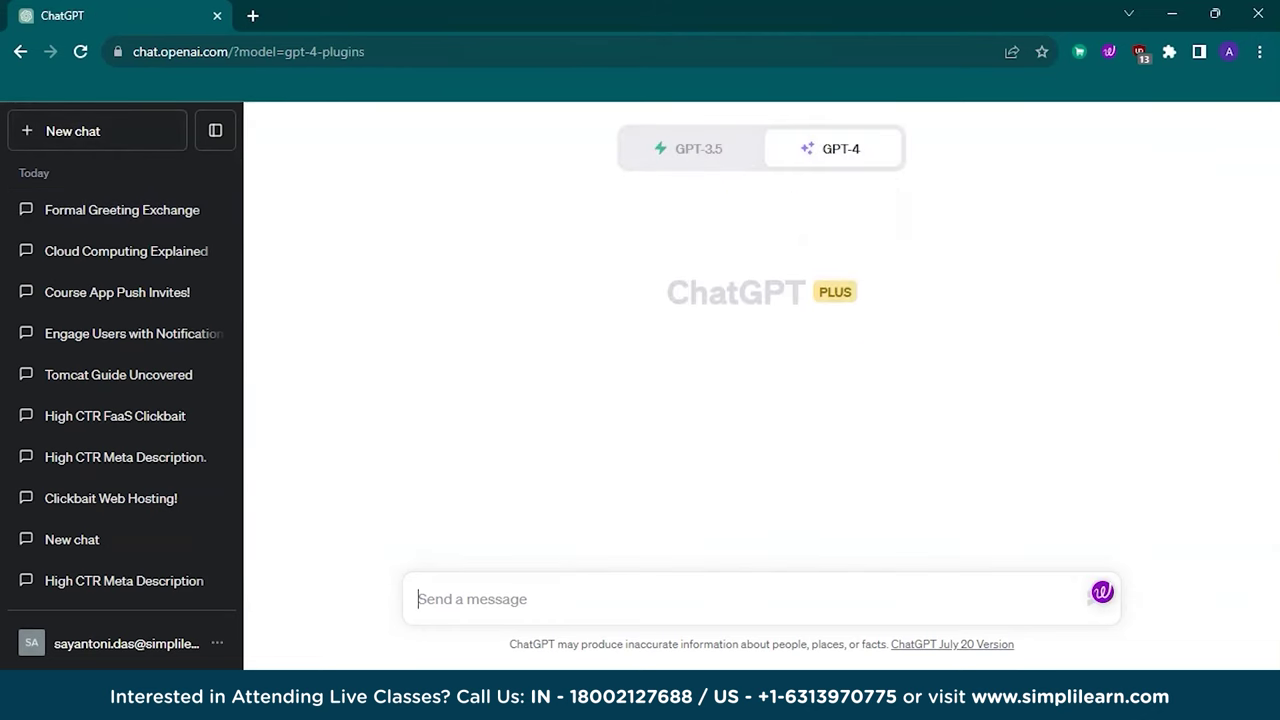
Step: Open the Plugin store, look through both pages of popular plugins, and close the store
left_click(761, 199)
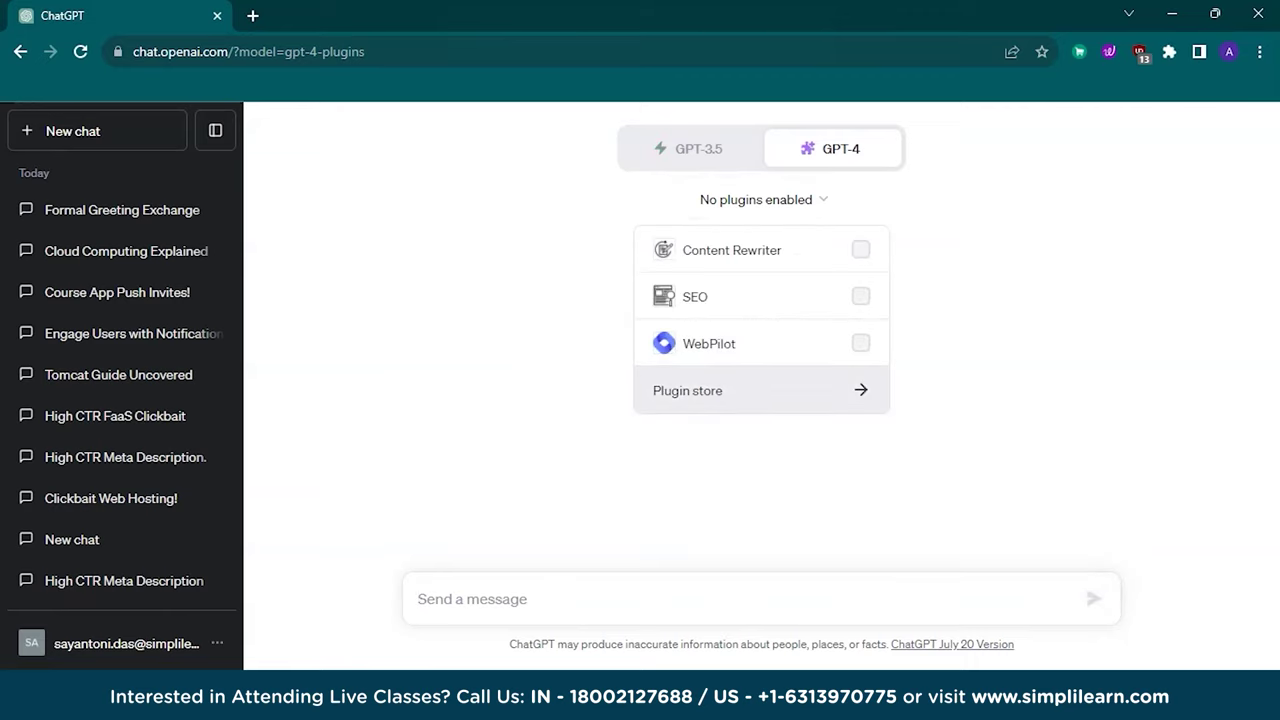
left_click(700, 390)
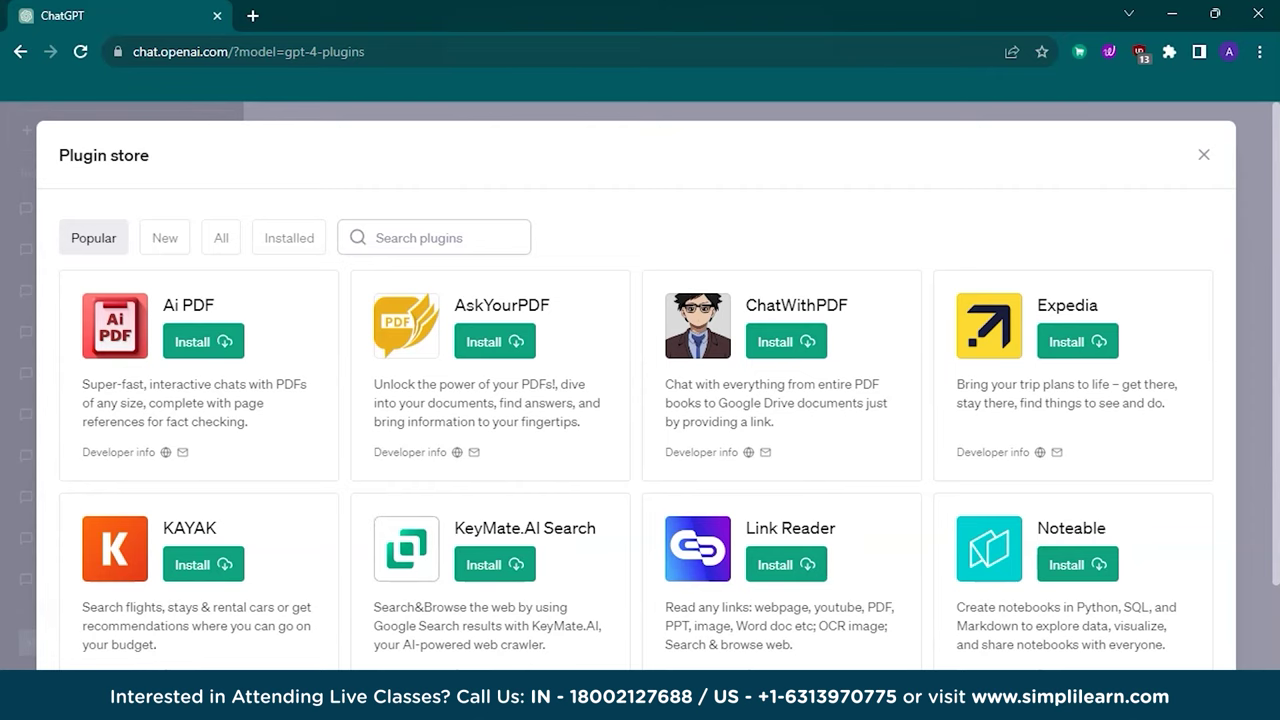
scroll(636, 400, "down", 2)
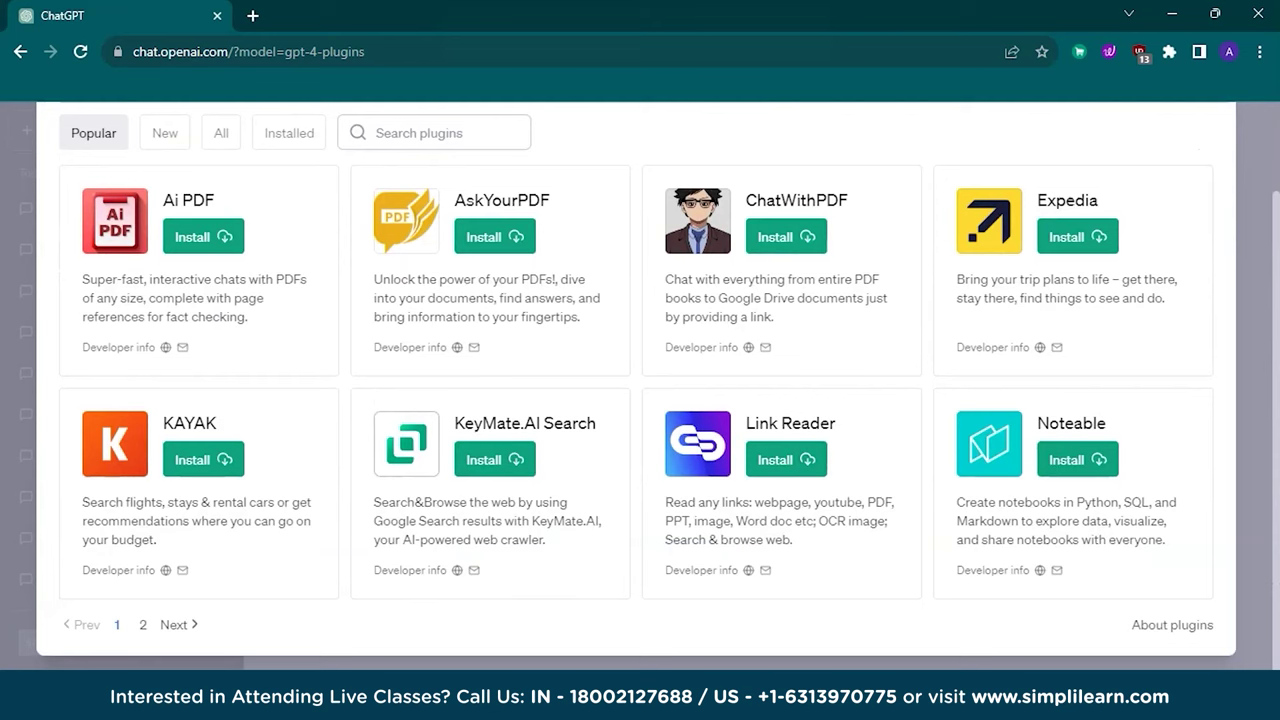
left_click(178, 624)
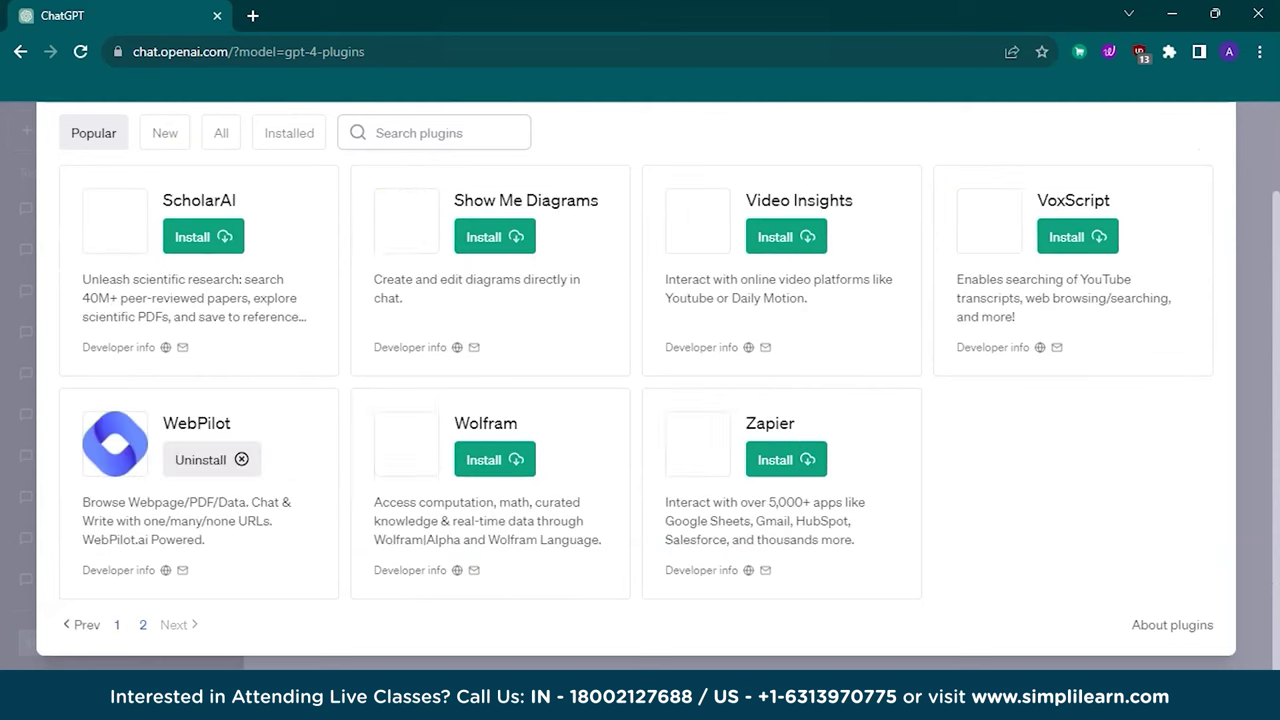
scroll(636, 400, "up", 2)
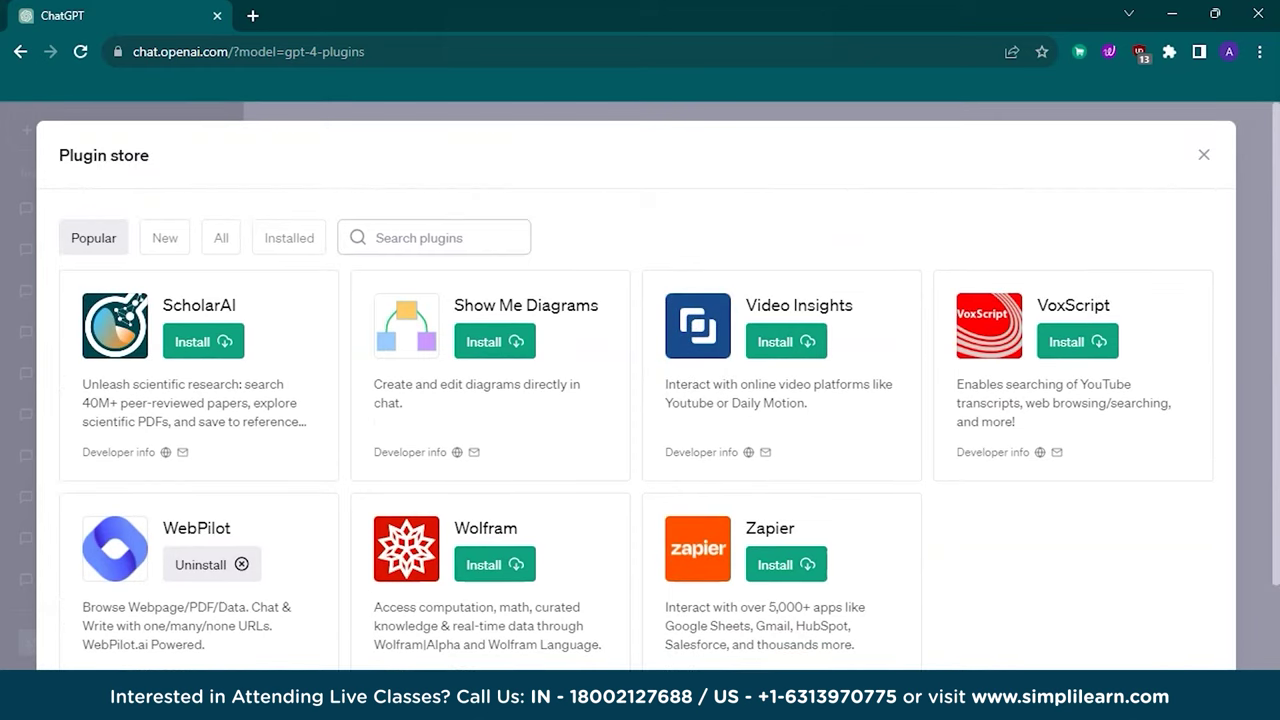
key("Escape")
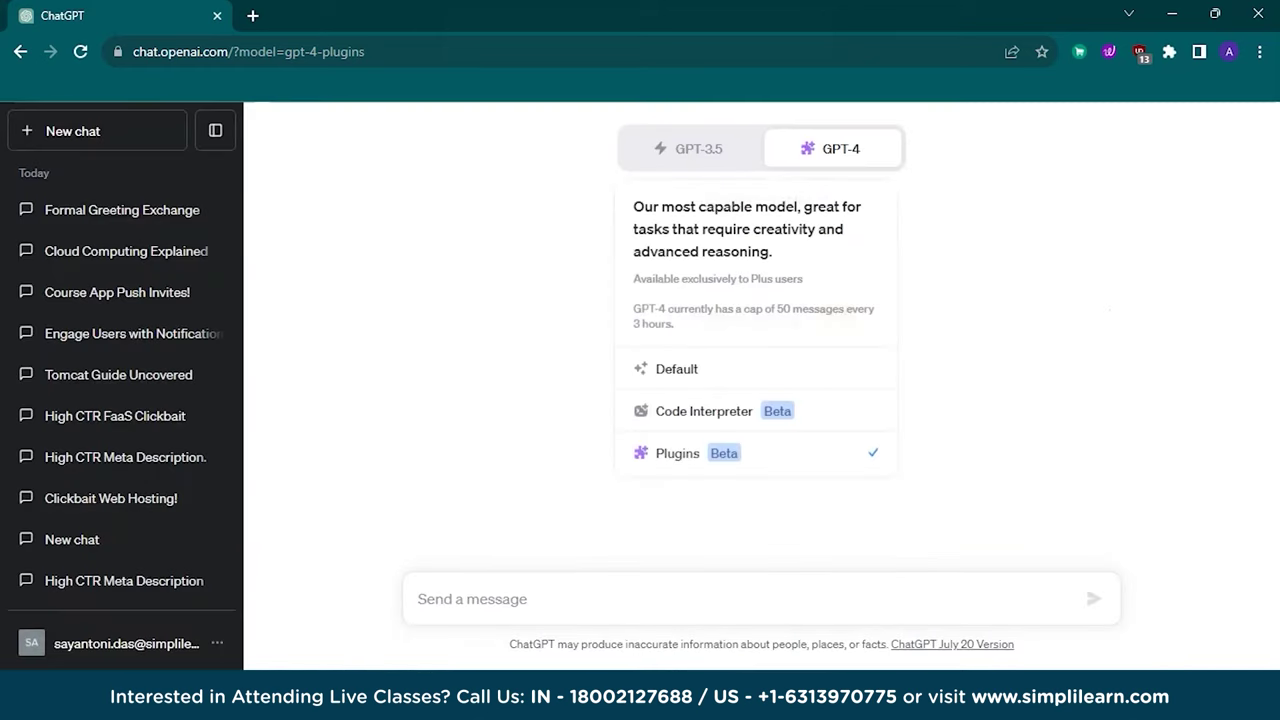
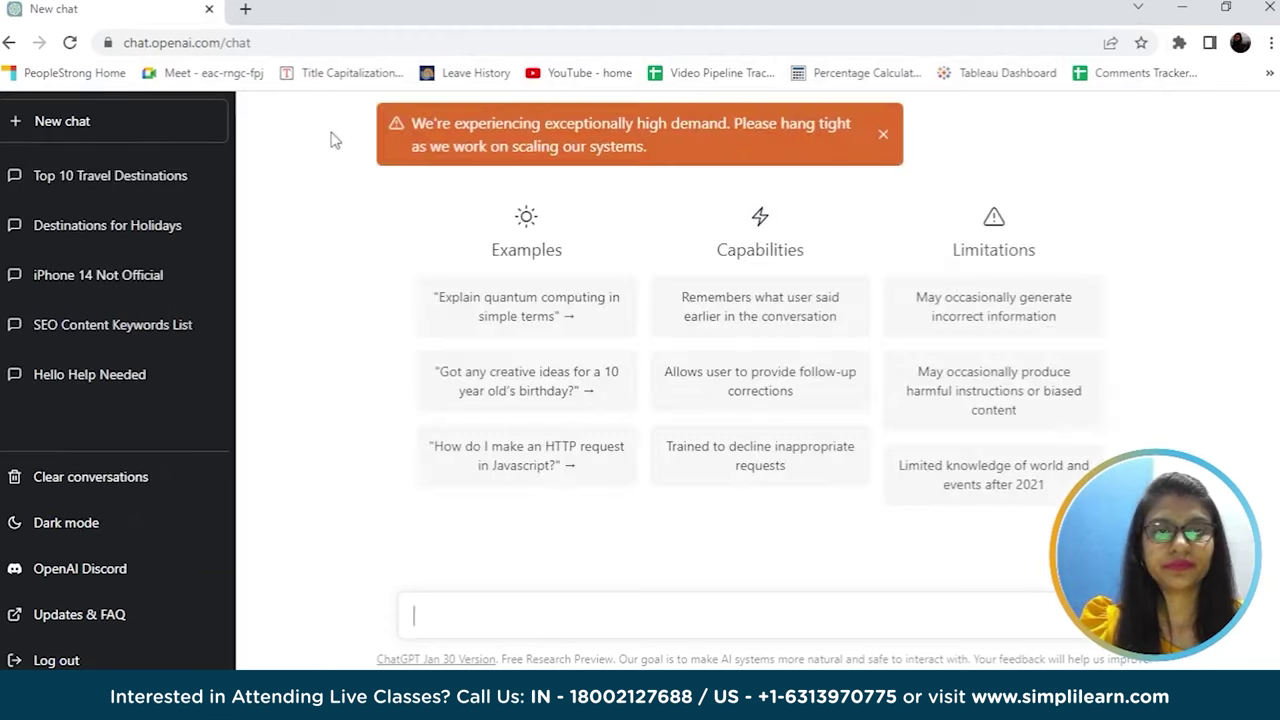
Step: Dismiss the high-demand notice and send the prompt "Suggest me few travel destinations"
left_click(884, 137)
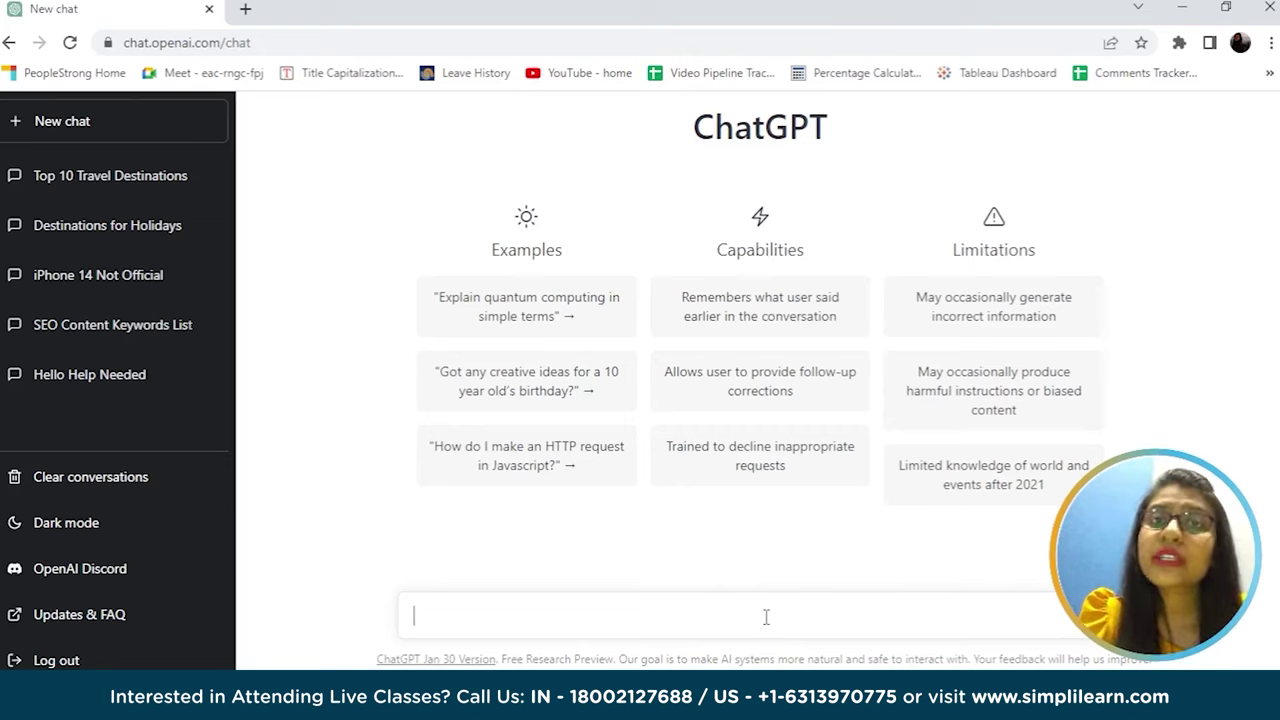
type("Suggest me ")
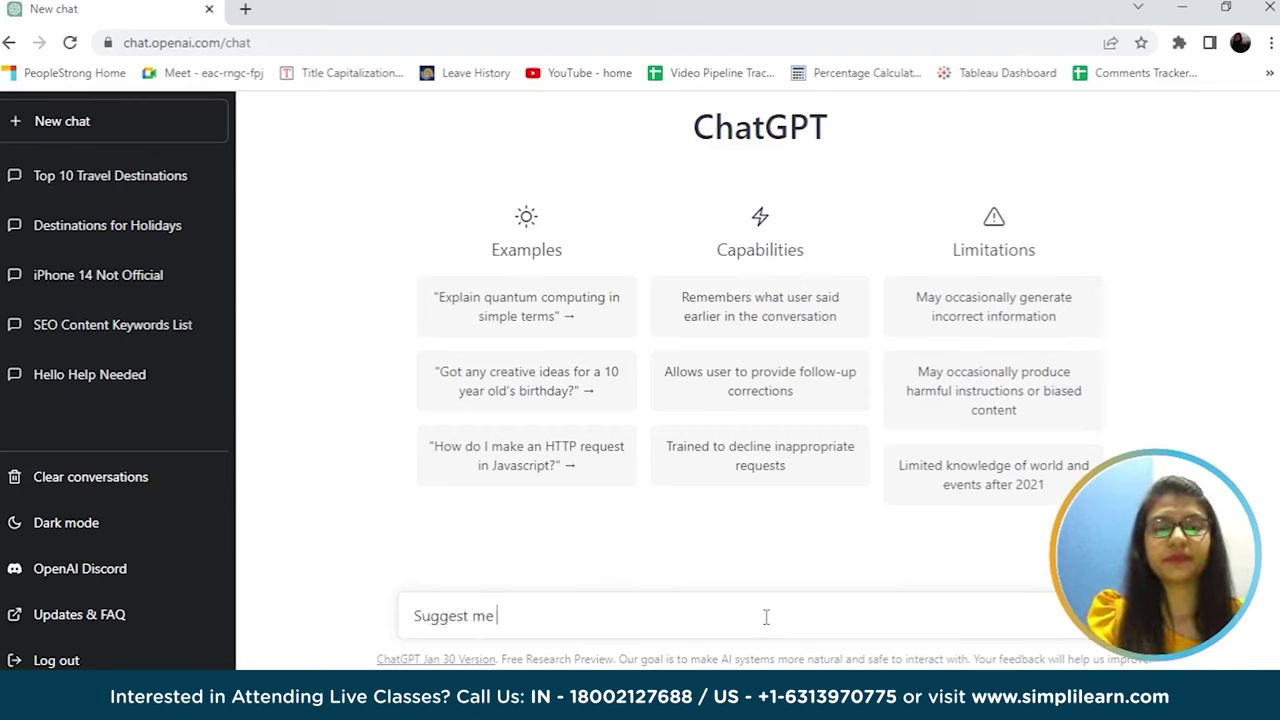
type("goo")
type("few")
type(" trave")
type("l des")
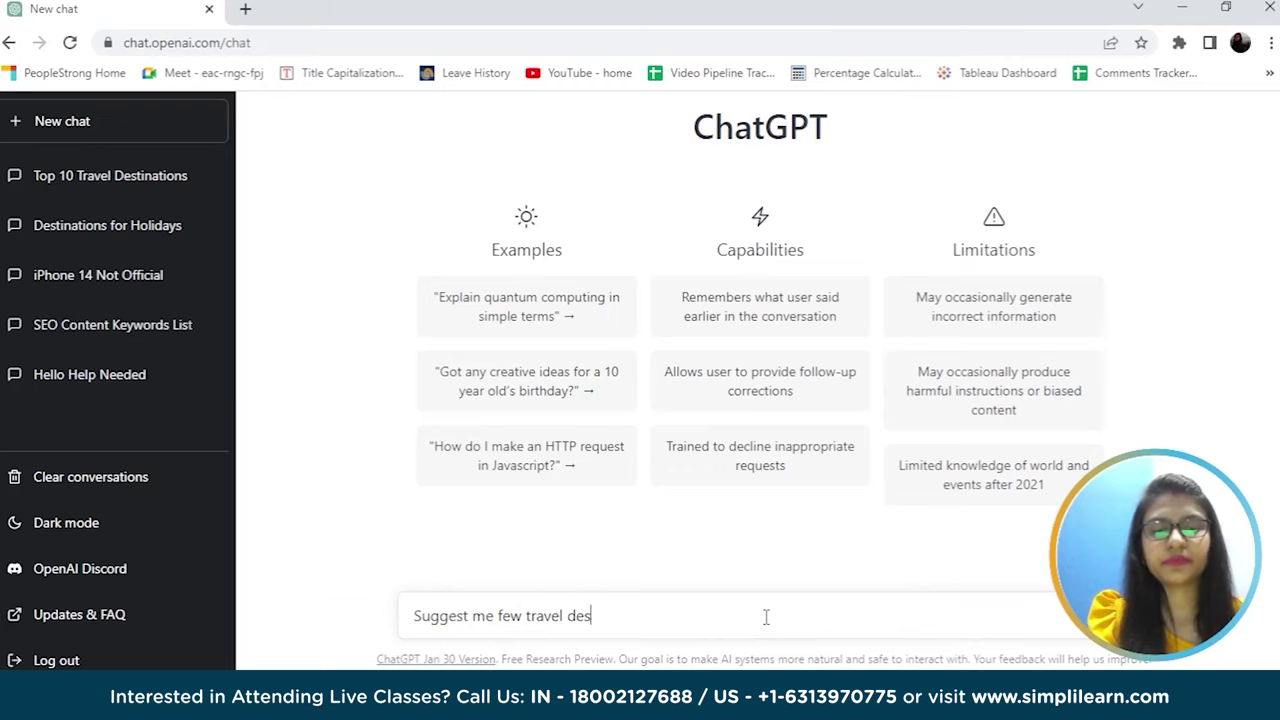
type("tinations")
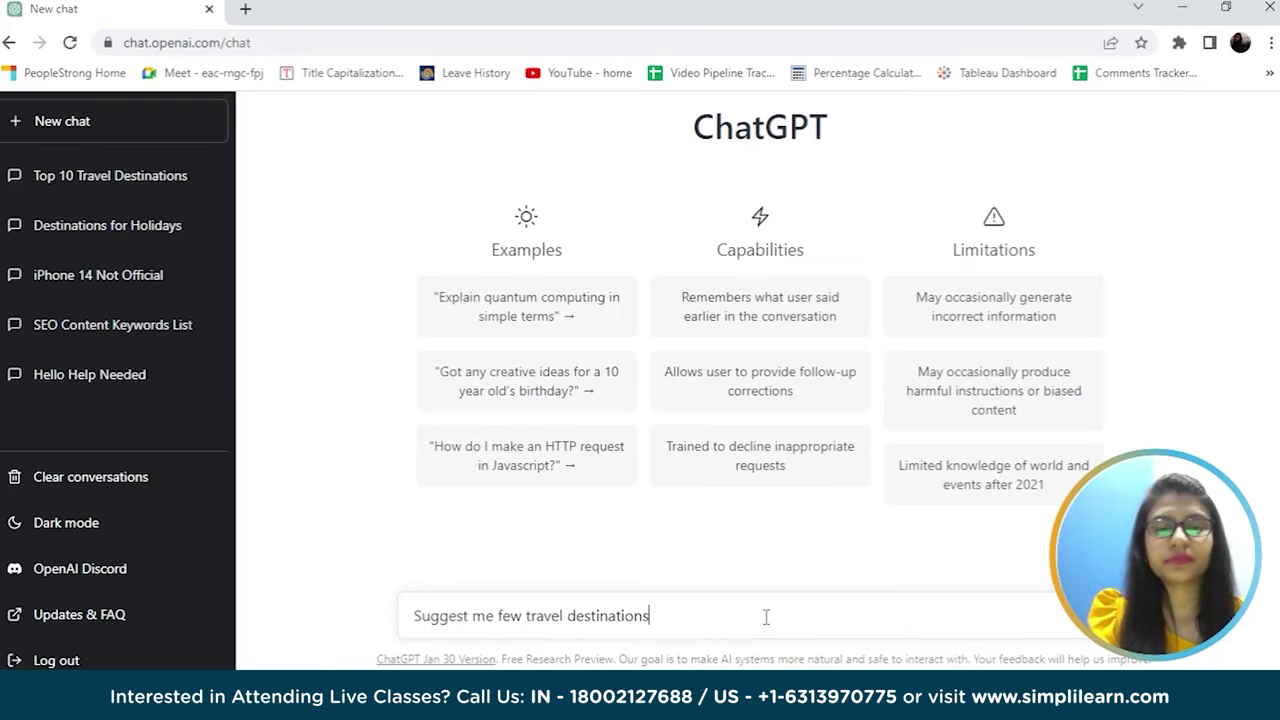
key("Return")
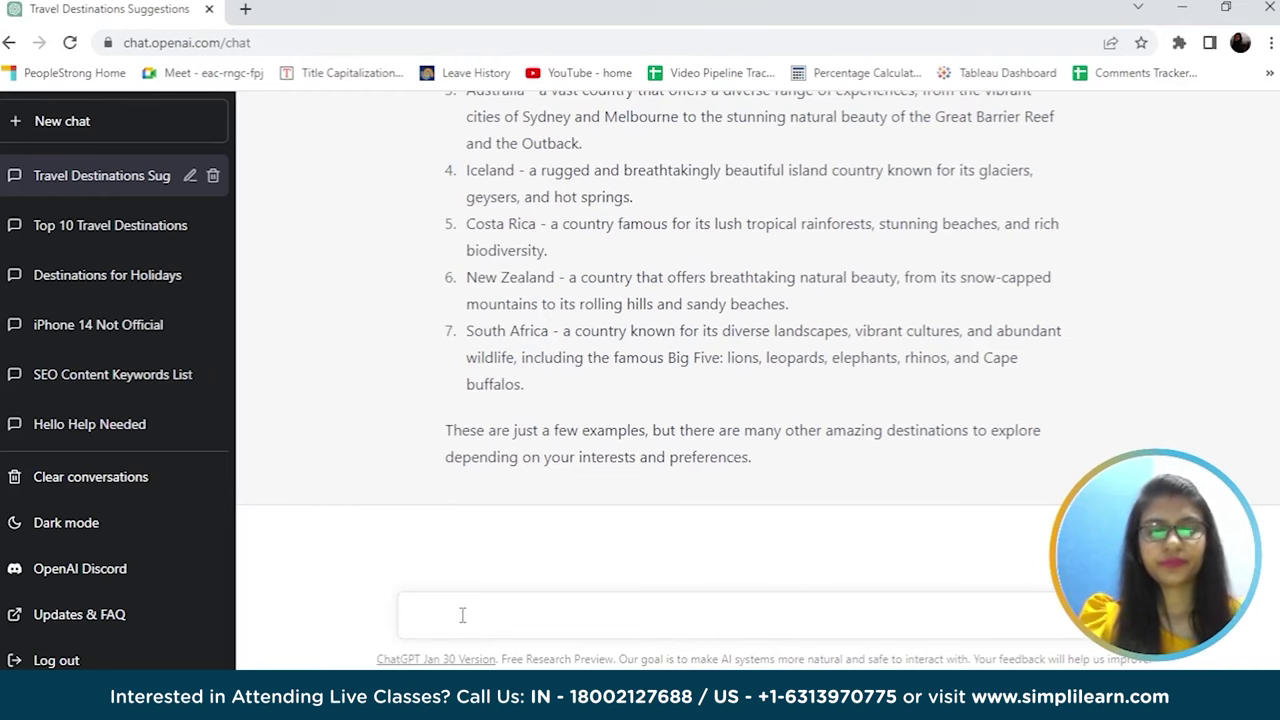
Step: Send the prompt "Suggest me good keywords to create a blog on Japan" and look over the suggested keywords
type("Sugge")
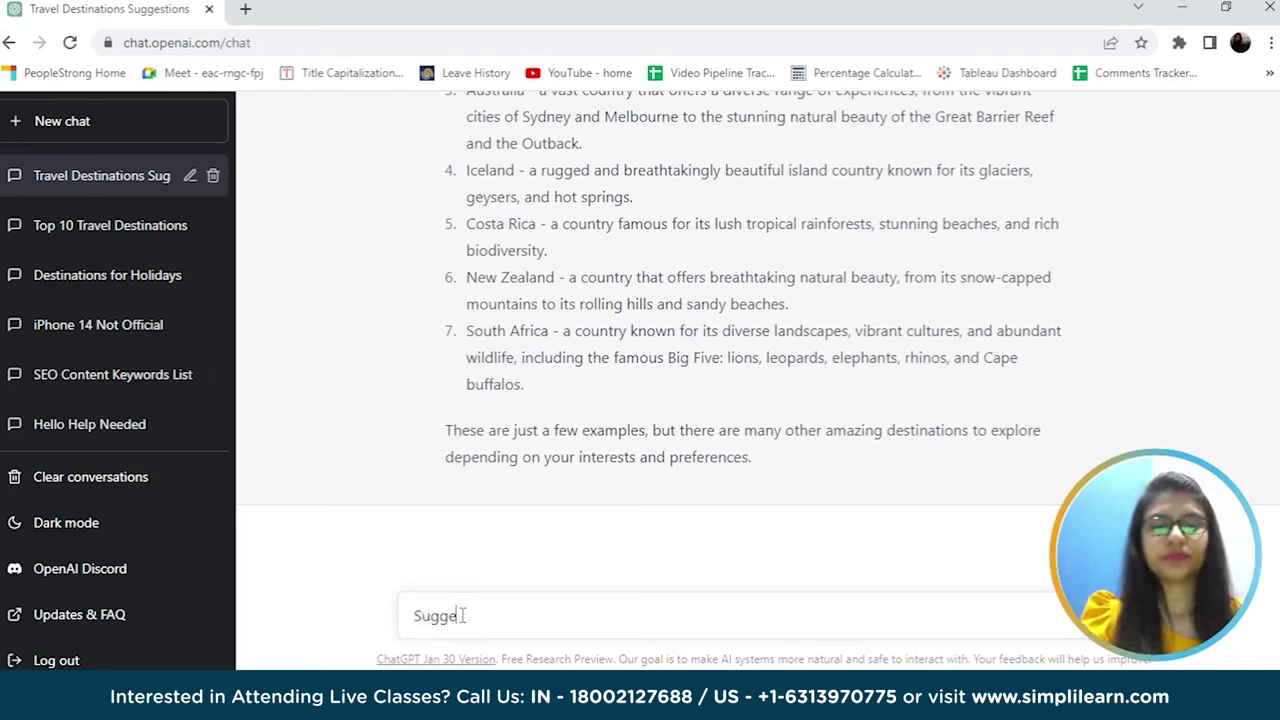
type("st me good ")
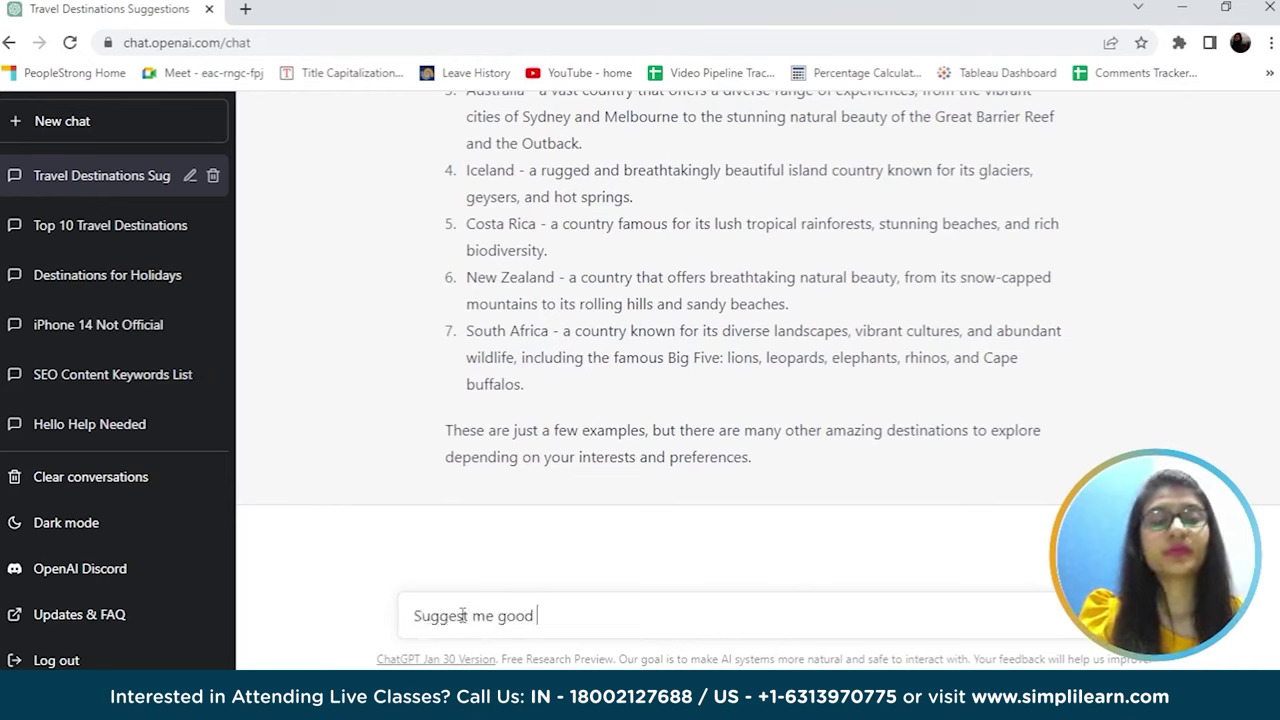
type("keywor")
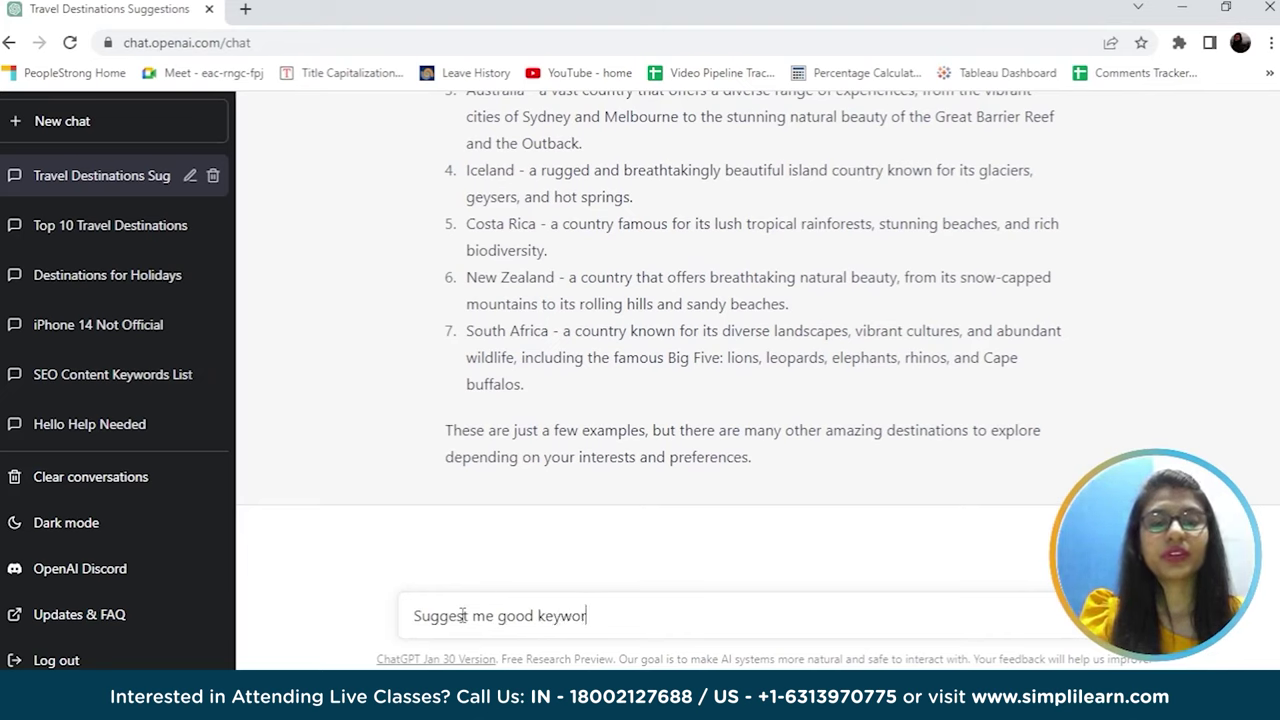
type("ds to ")
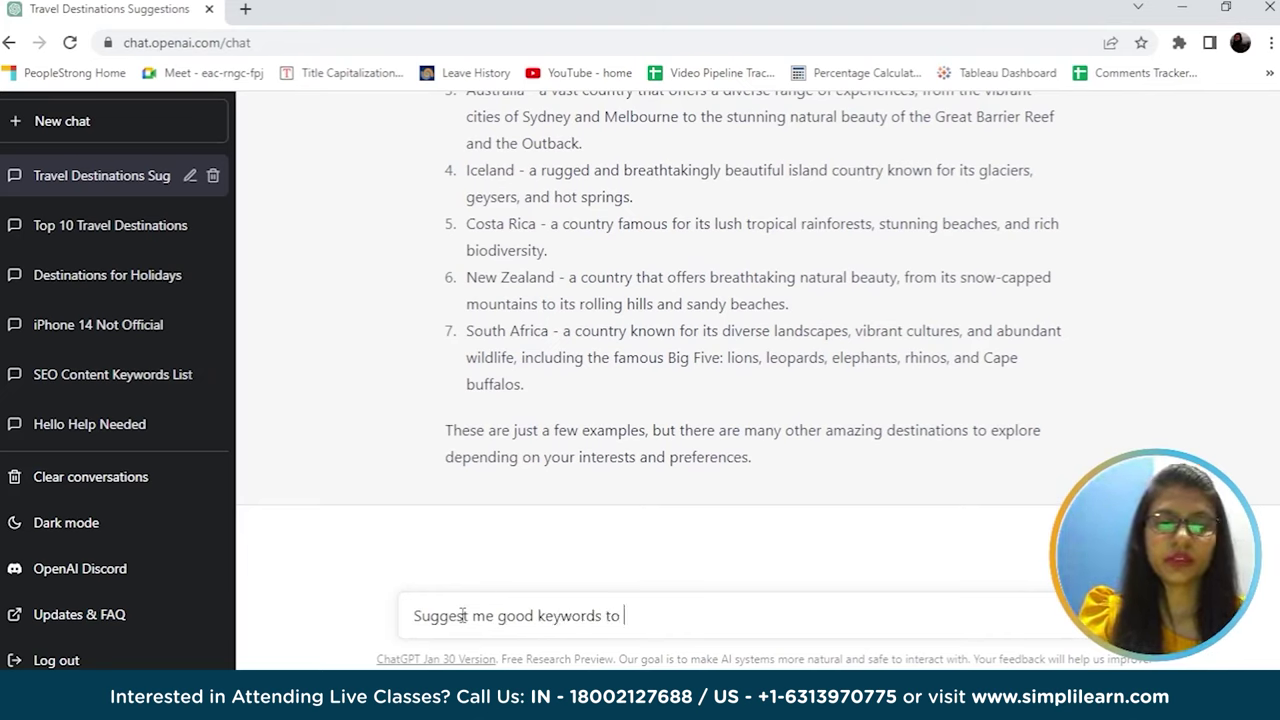
type("create a blog on Japan")
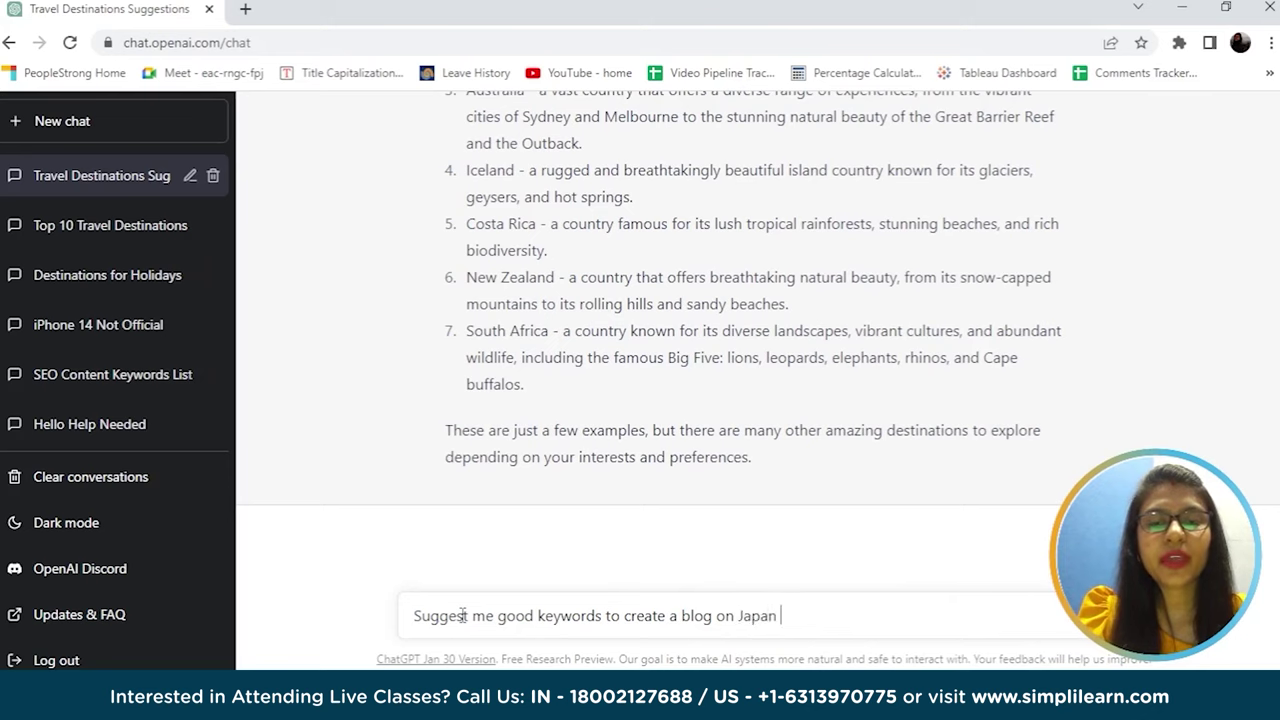
key("Return")
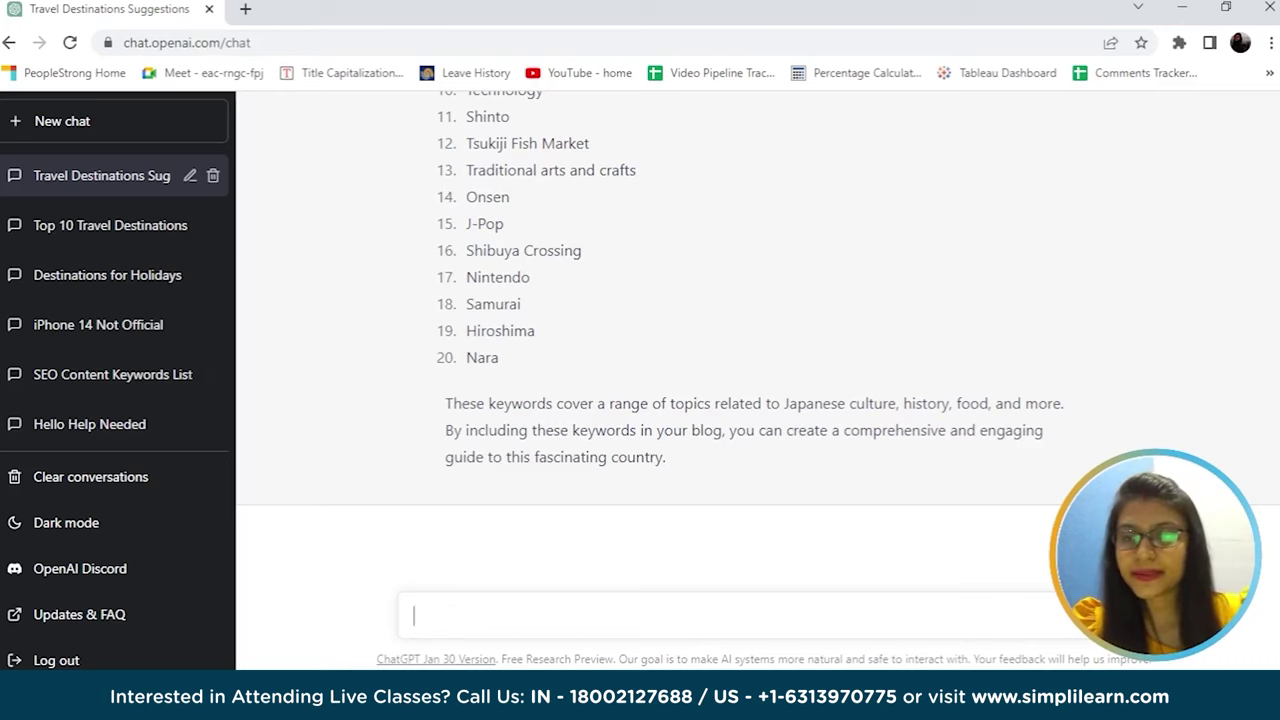
scroll(781, 309, "up", 3)
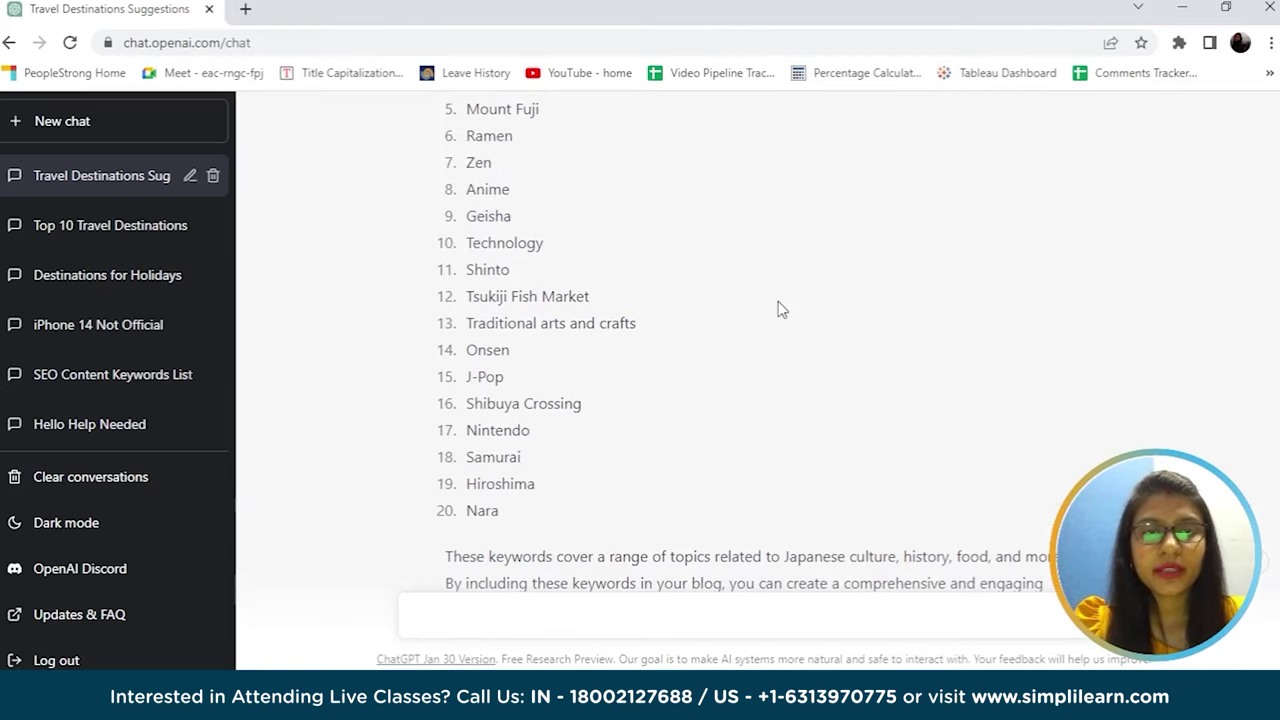
Step: Send the prompt "top 10 places to visit in Japan" in the current chat
scroll(781, 309, "up", 2)
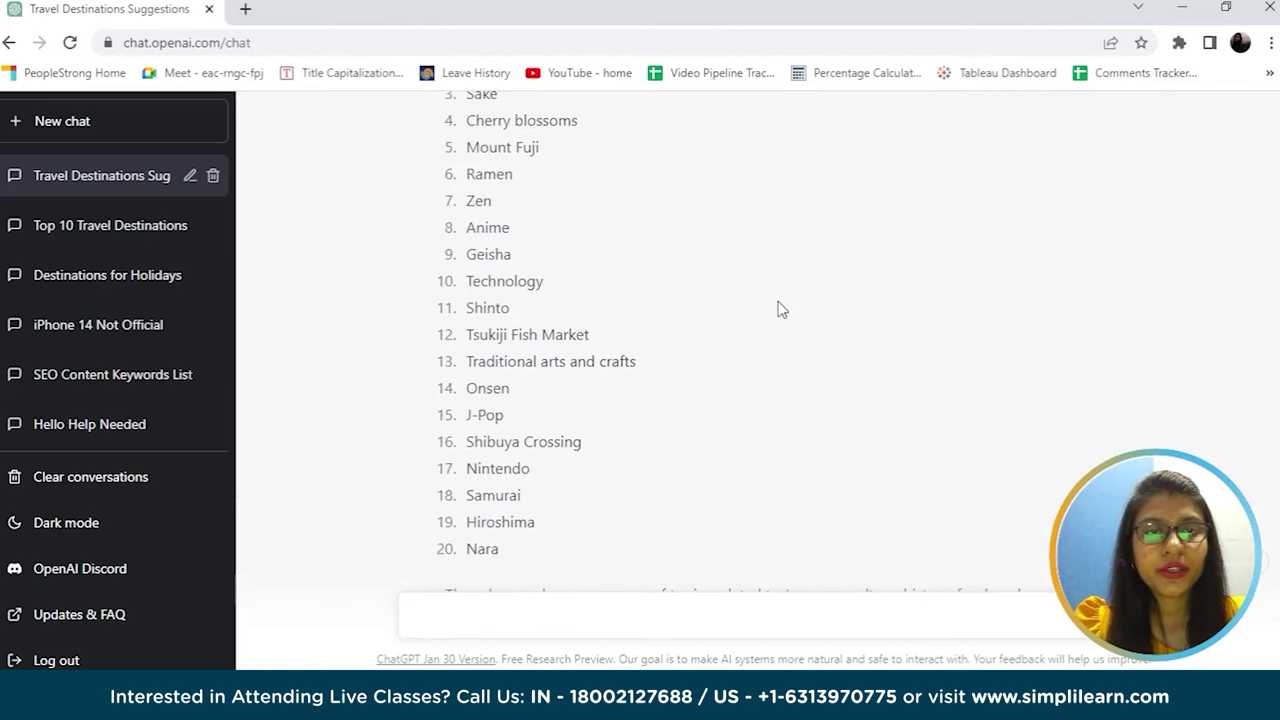
scroll(781, 309, "down", 5)
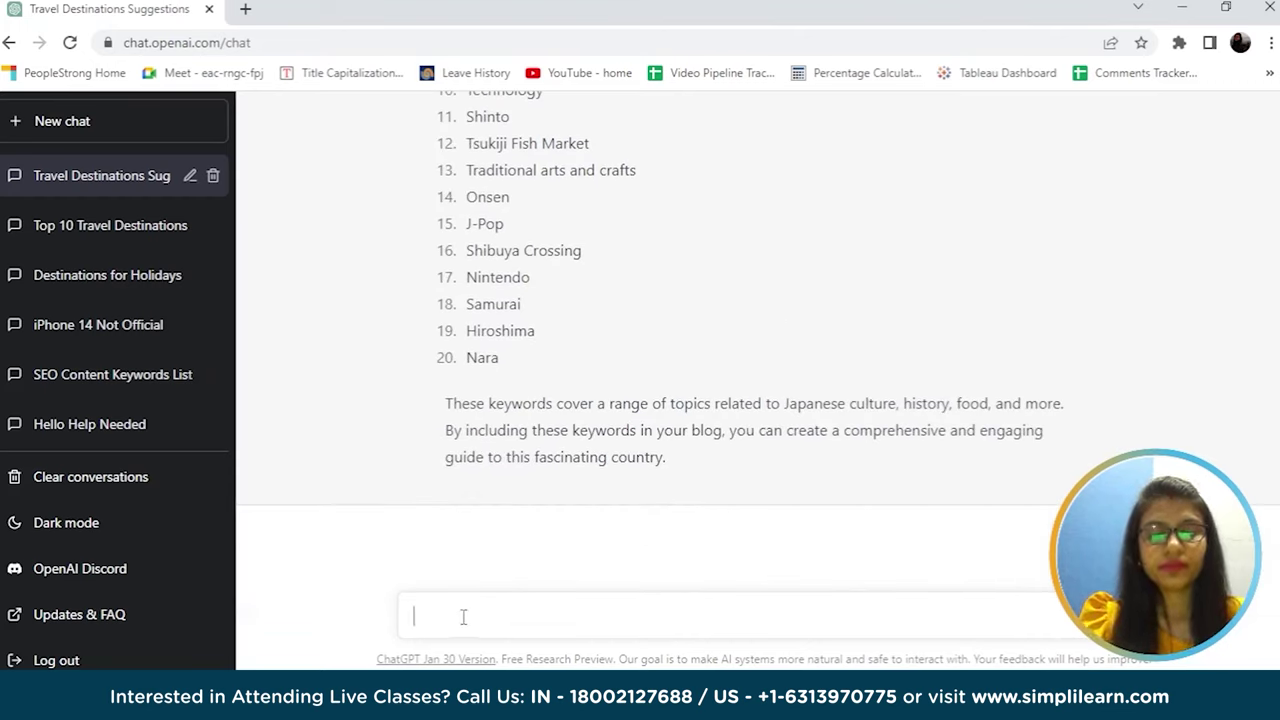
type("top 10 places to visit in ")
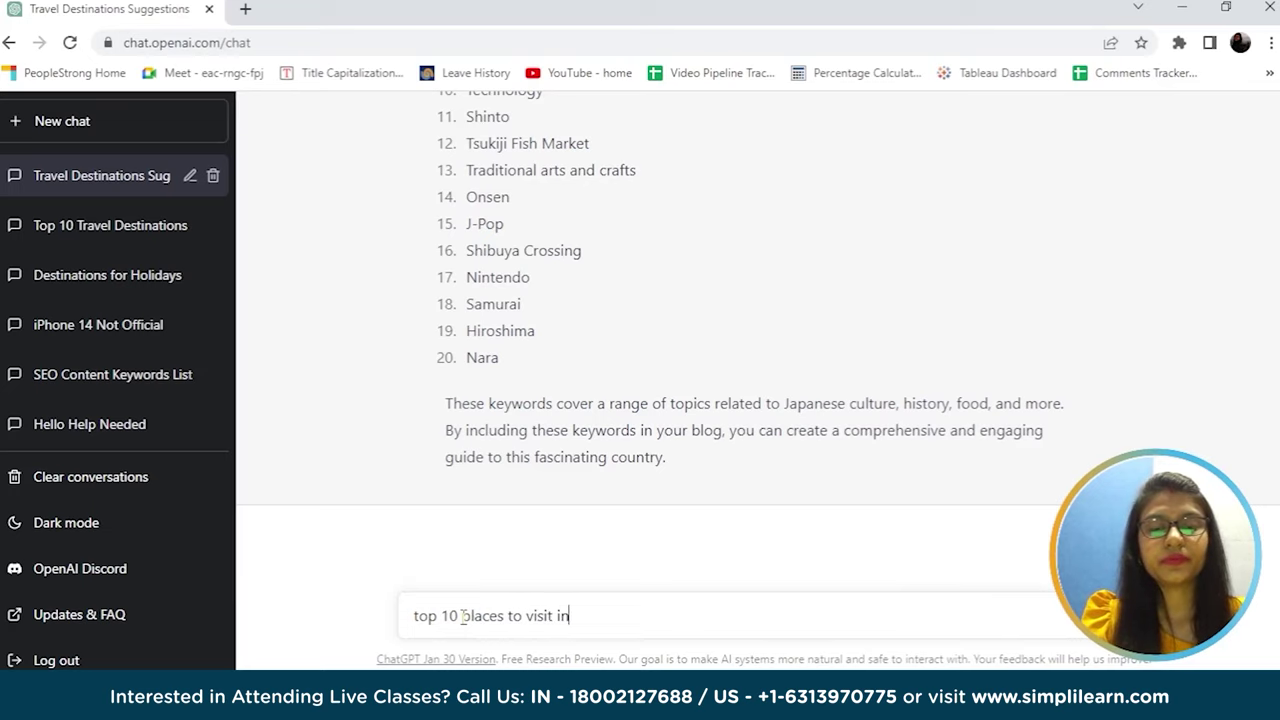
type("Japan")
key("Return")
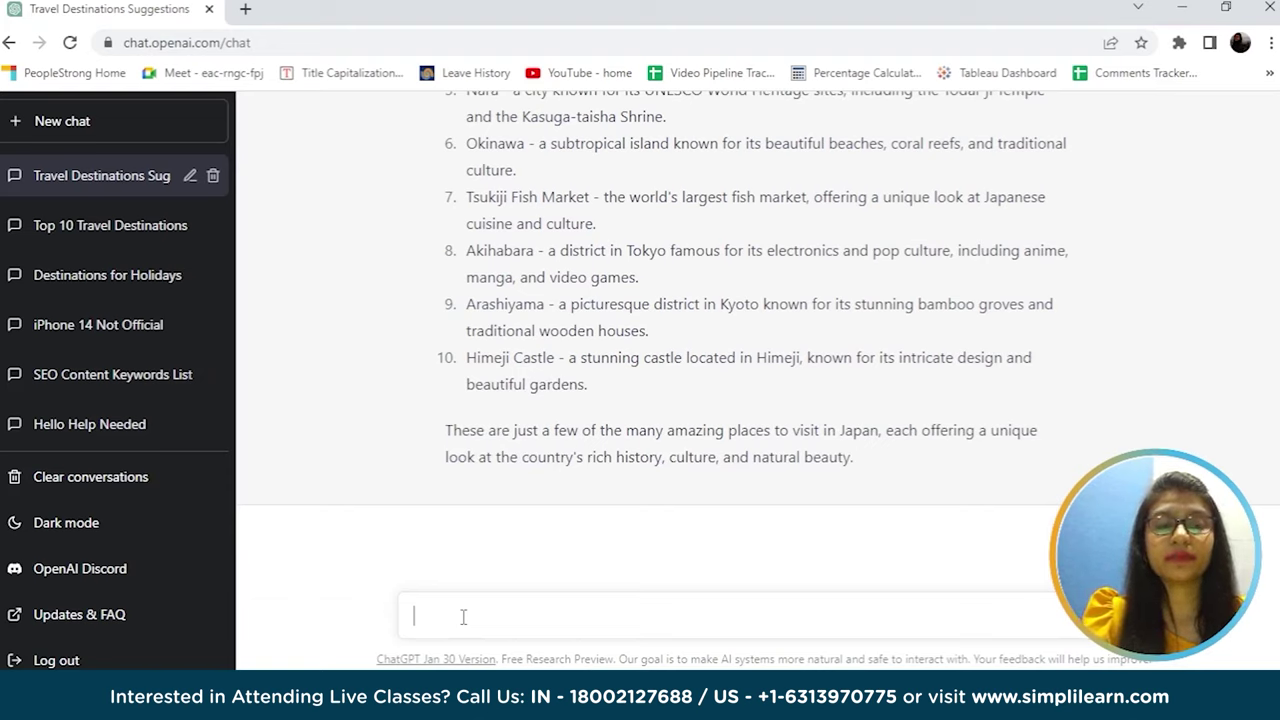
Step: Send the prompt "suggest keywords for top 10 places to visit in Japan"
type("sugge")
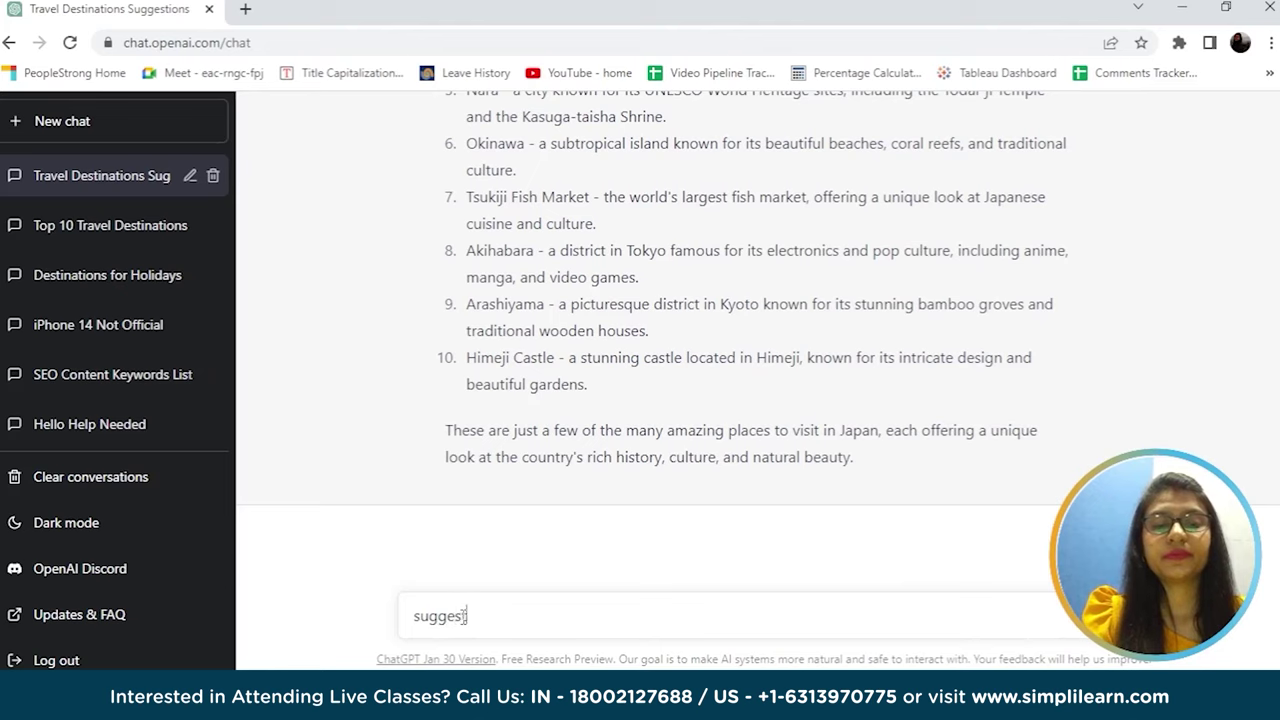
type("st keyword")
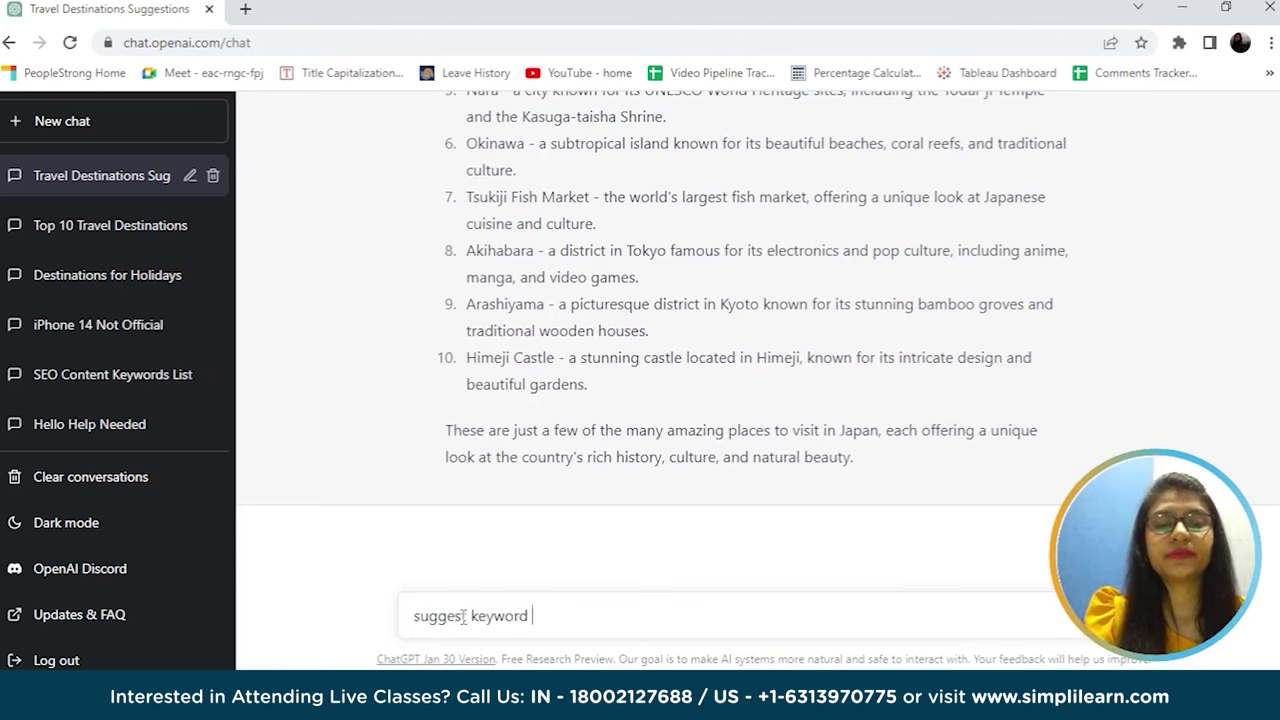
type("s for")
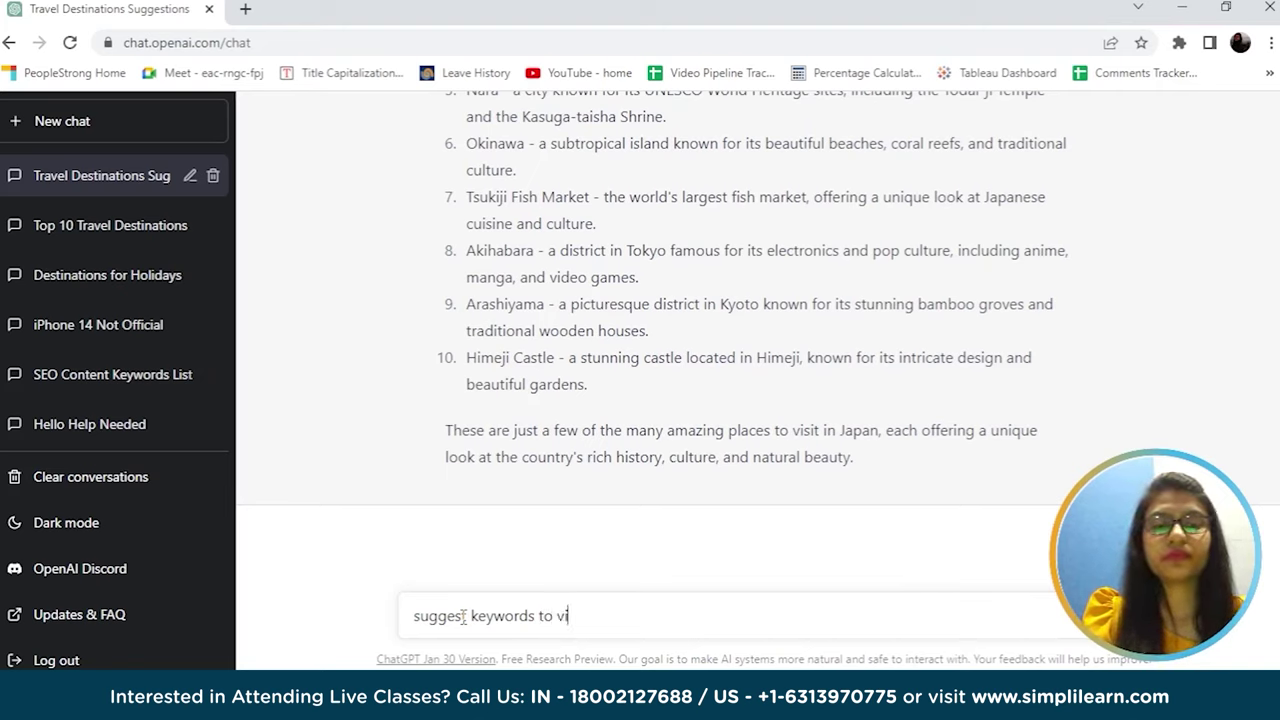
type("for top")
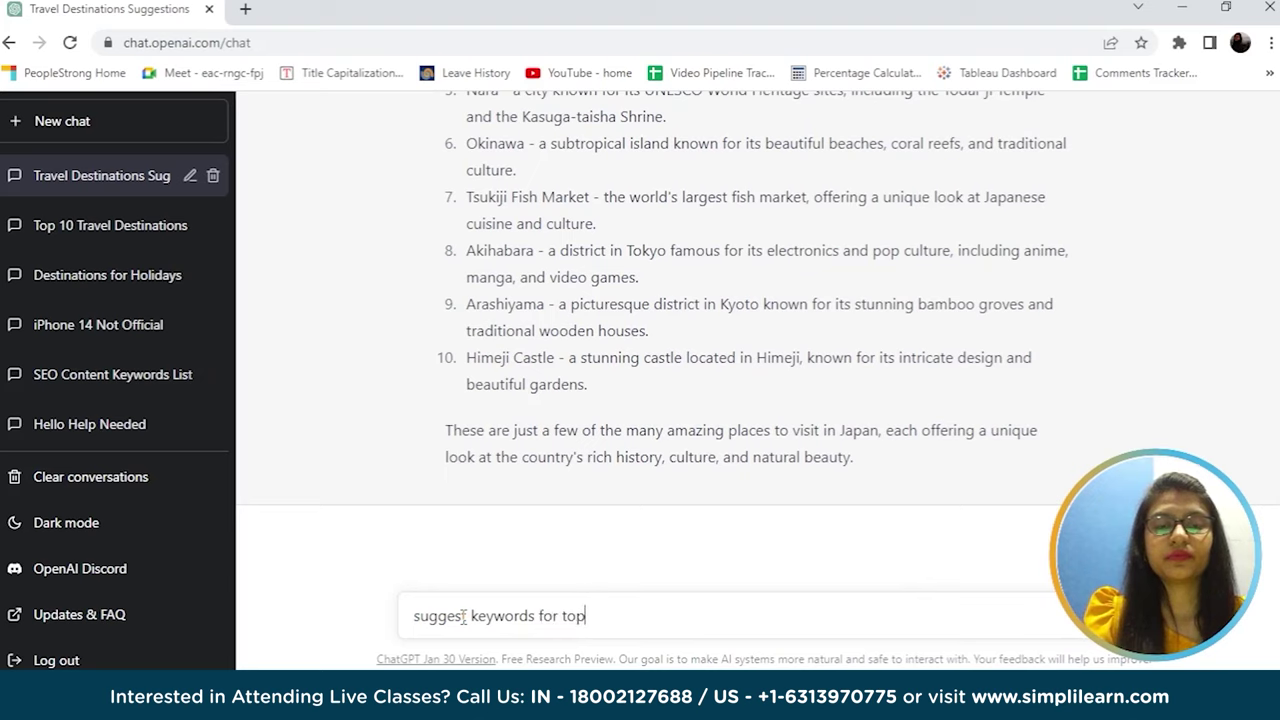
type(" 10 places ti")
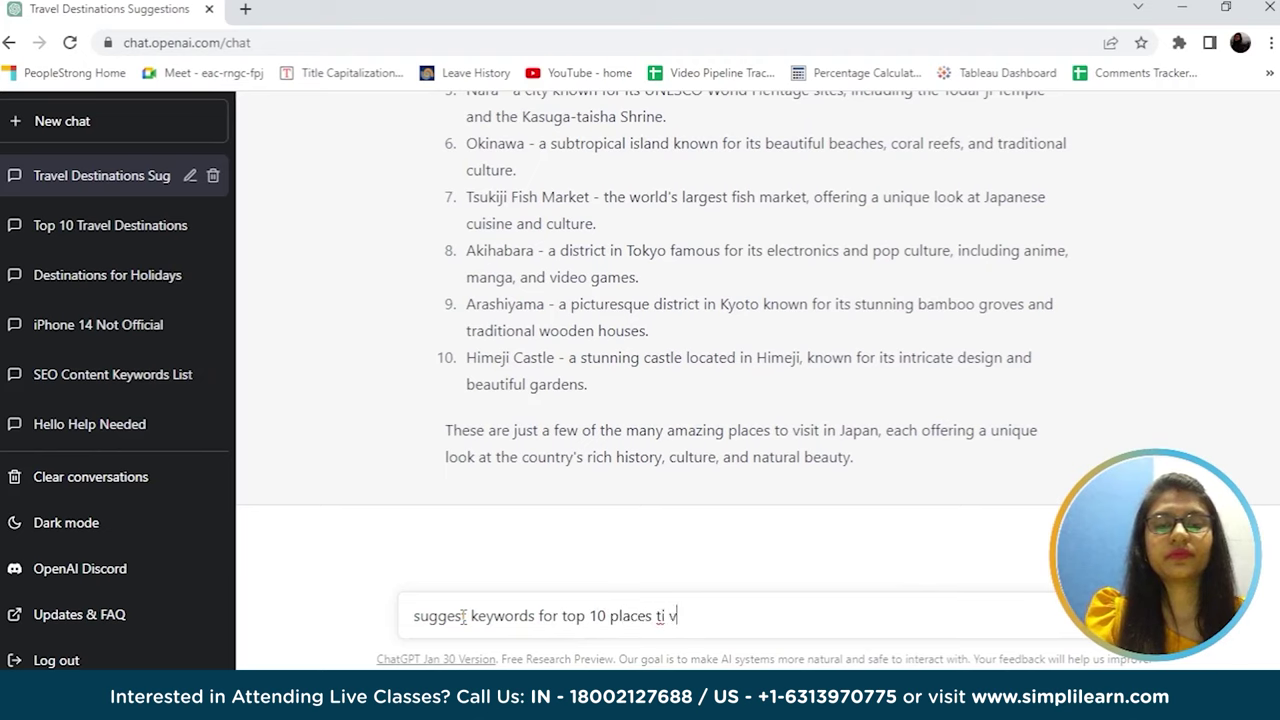
type(" visit in Japan")
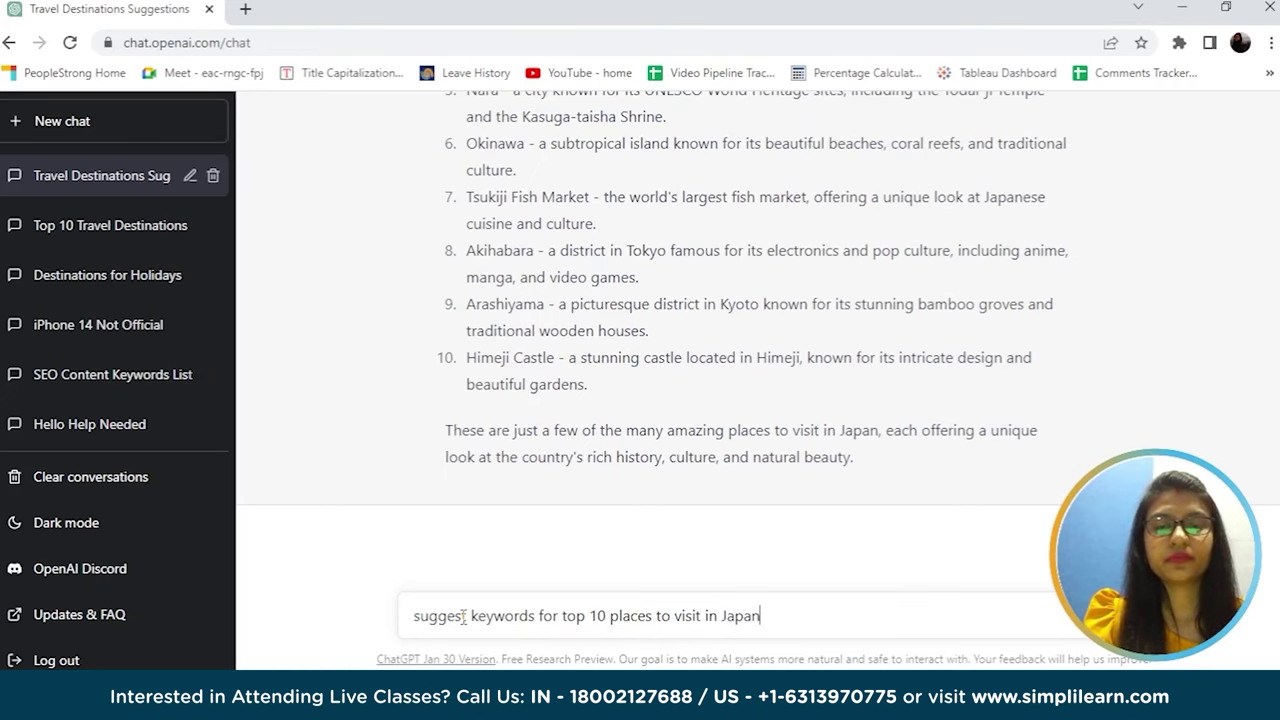
key("Return")
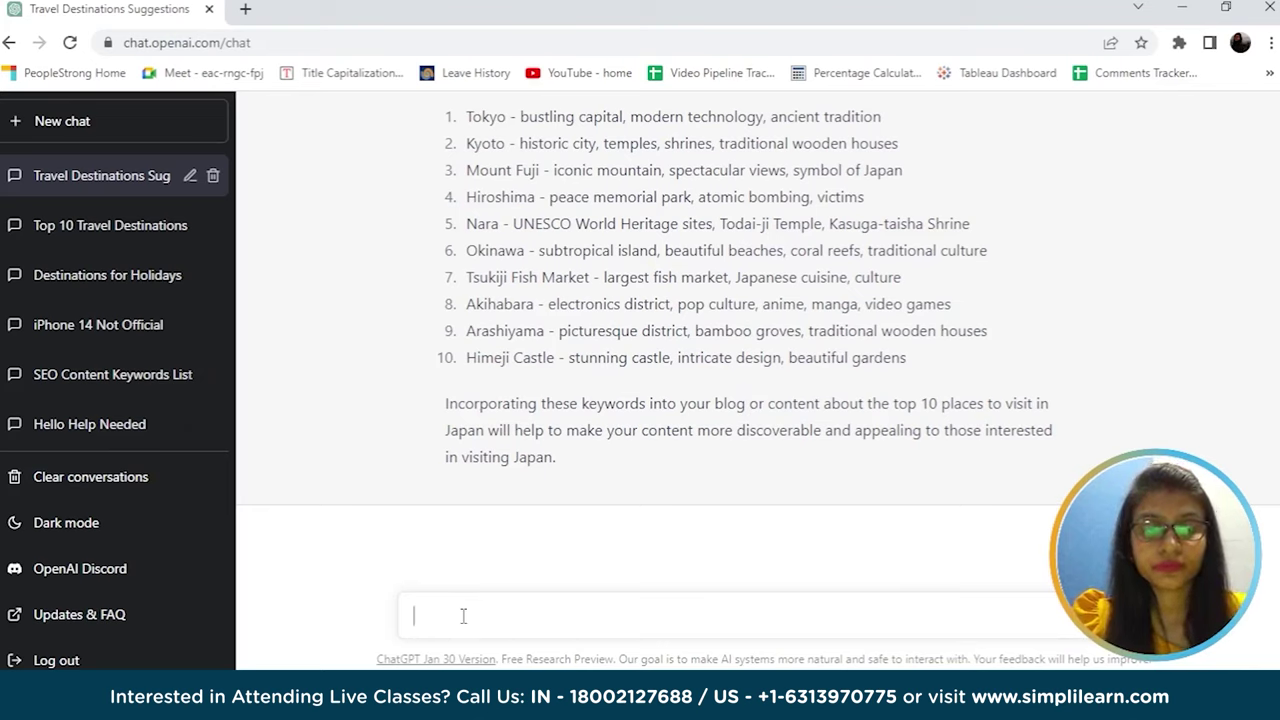
Step: Ask for the article with the prompt "Write me a blog on top 10 places to visit in Japan"
type("et")
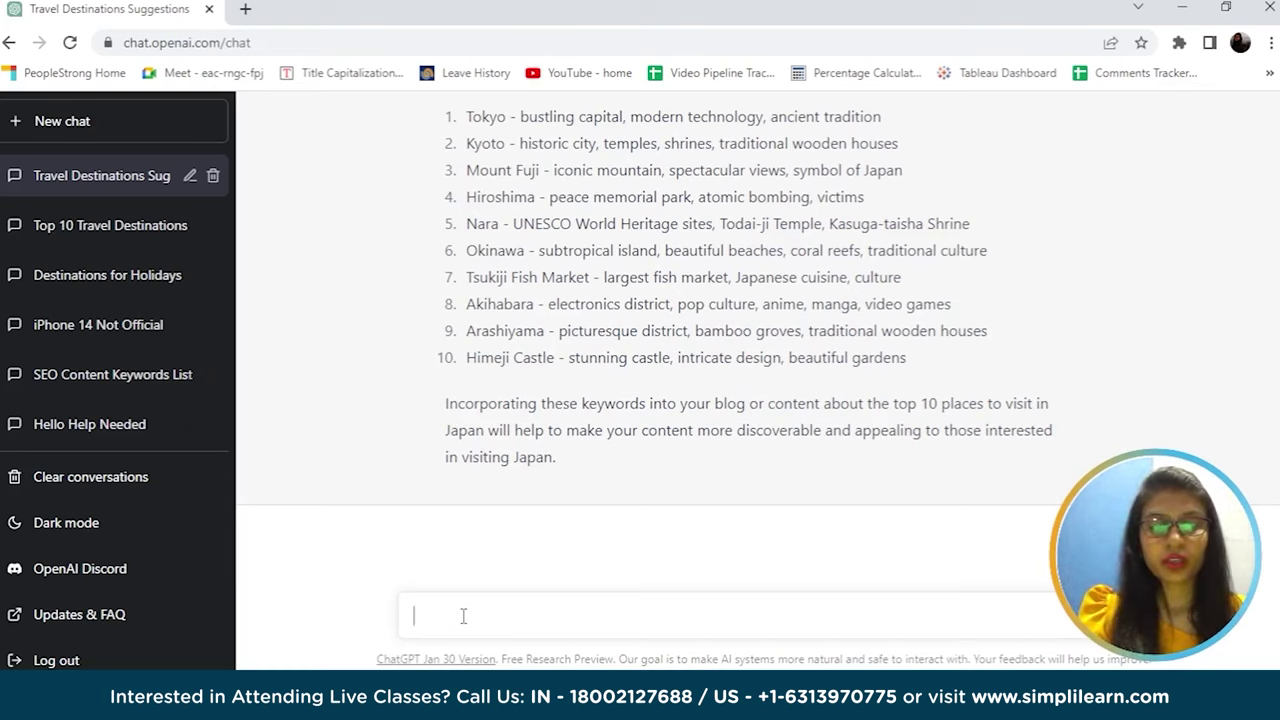
type("Write")
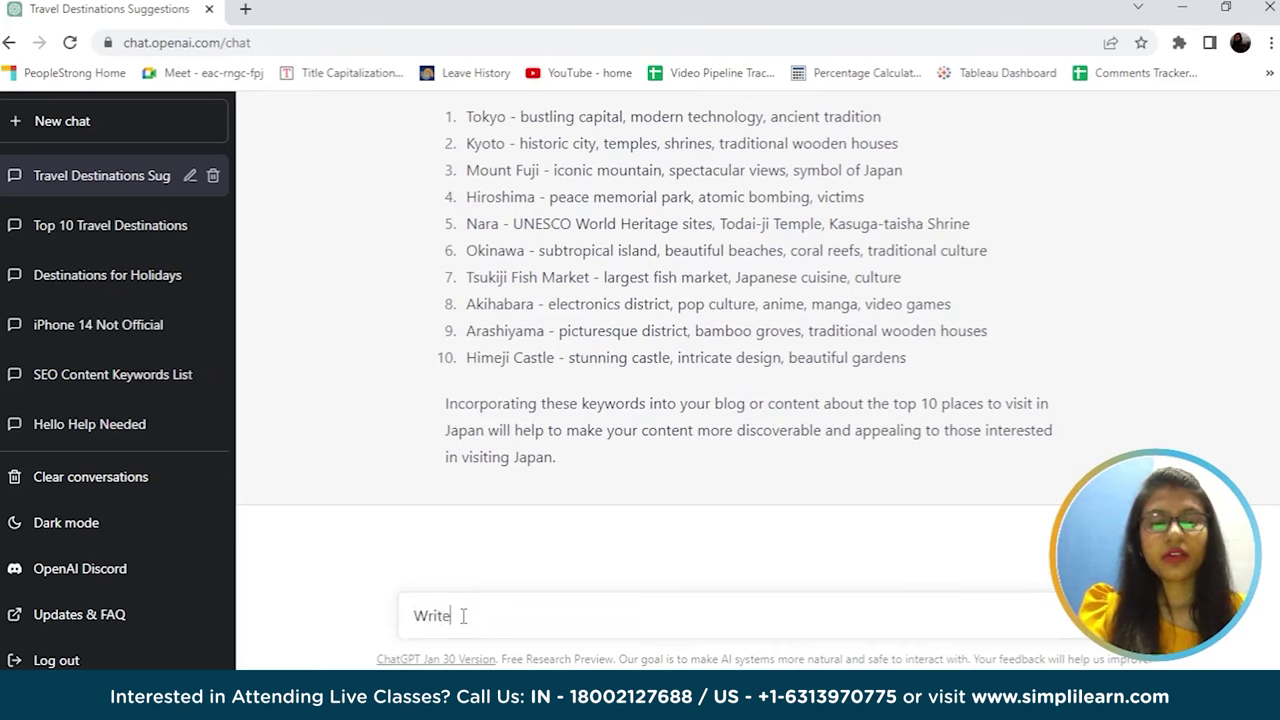
type(" ame ")
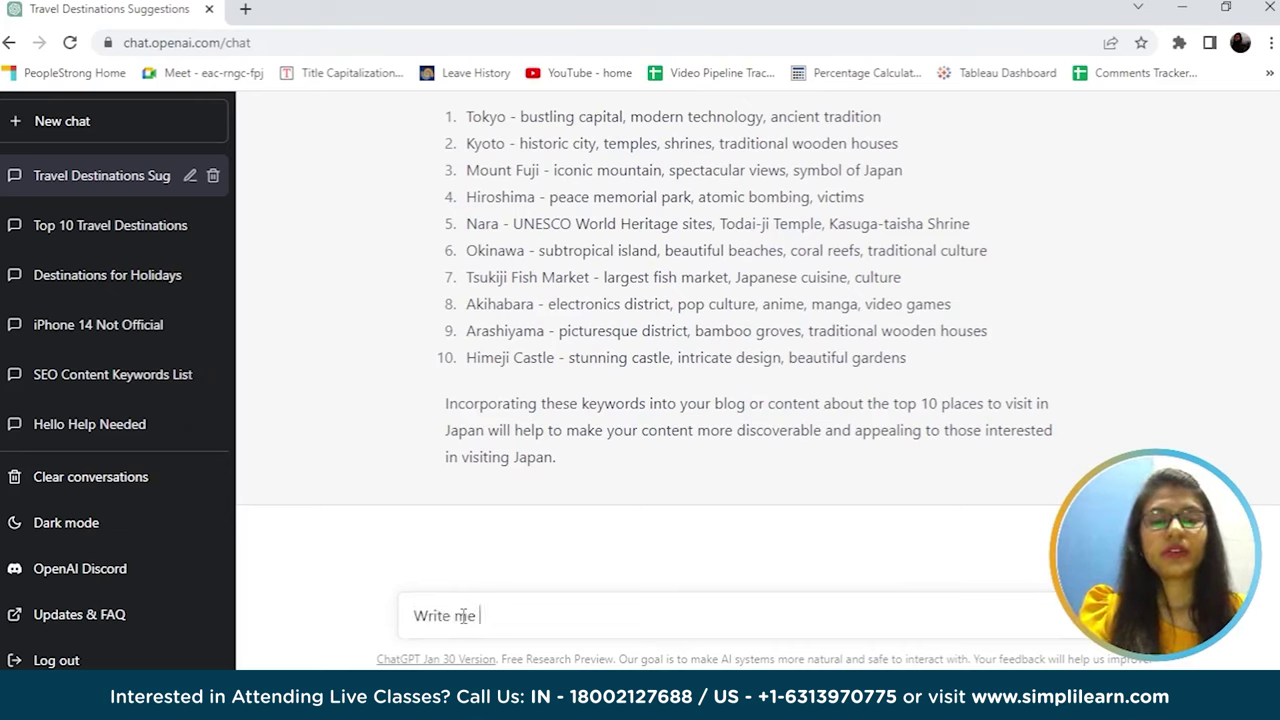
type("a blog on top 10 places to visit in")
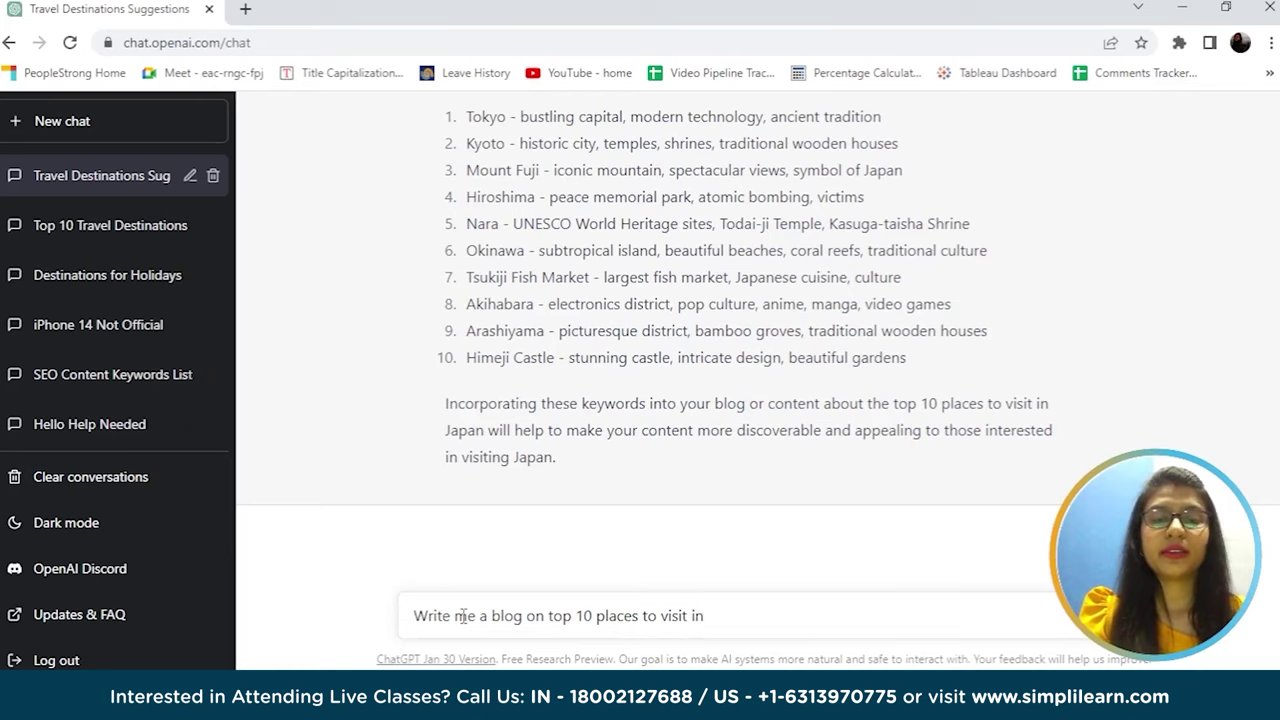
type(" Jap")
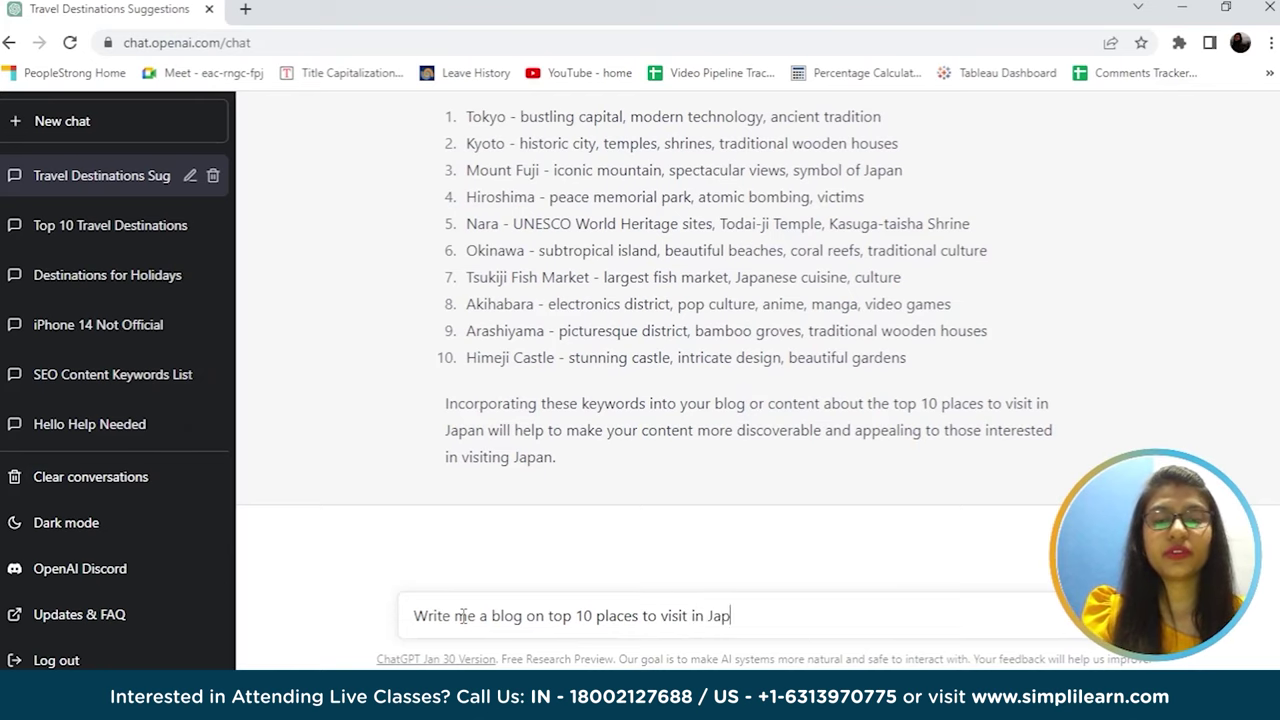
type("an")
key("Return")
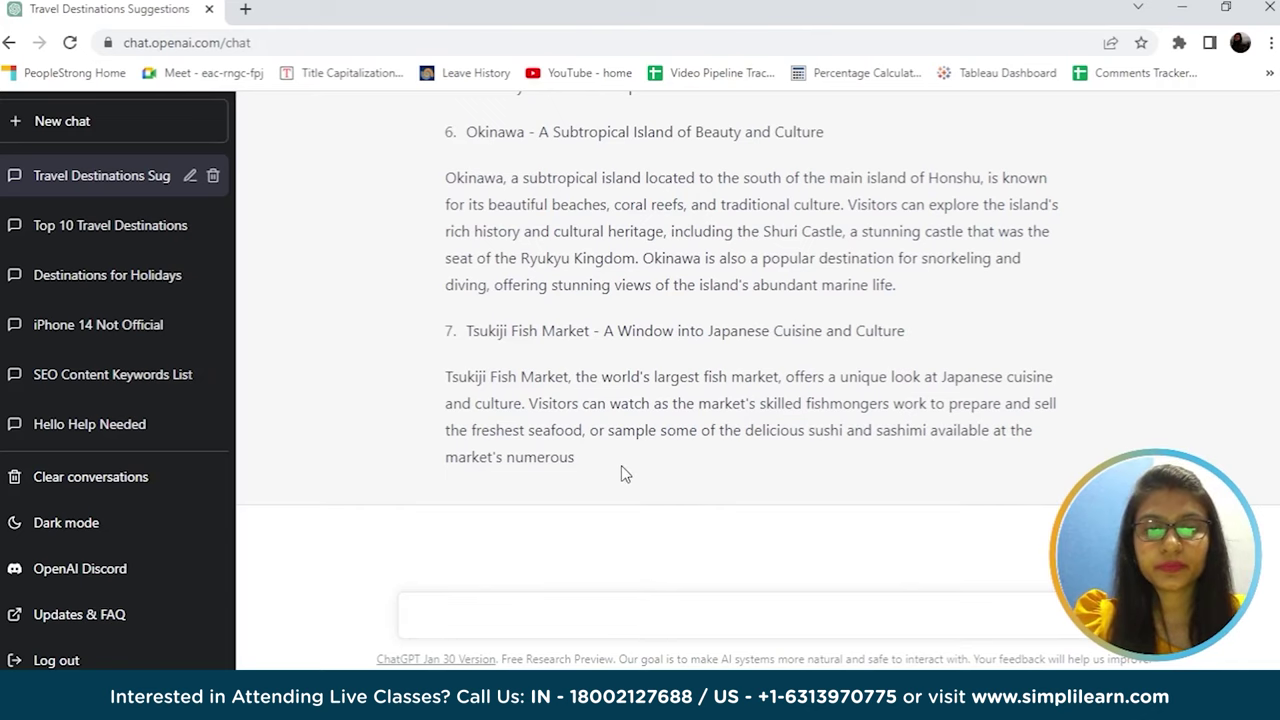
Step: Review the generated Japan blog from its introduction to the final Tsukiji Fish Market paragraph
triple_click(581, 458)
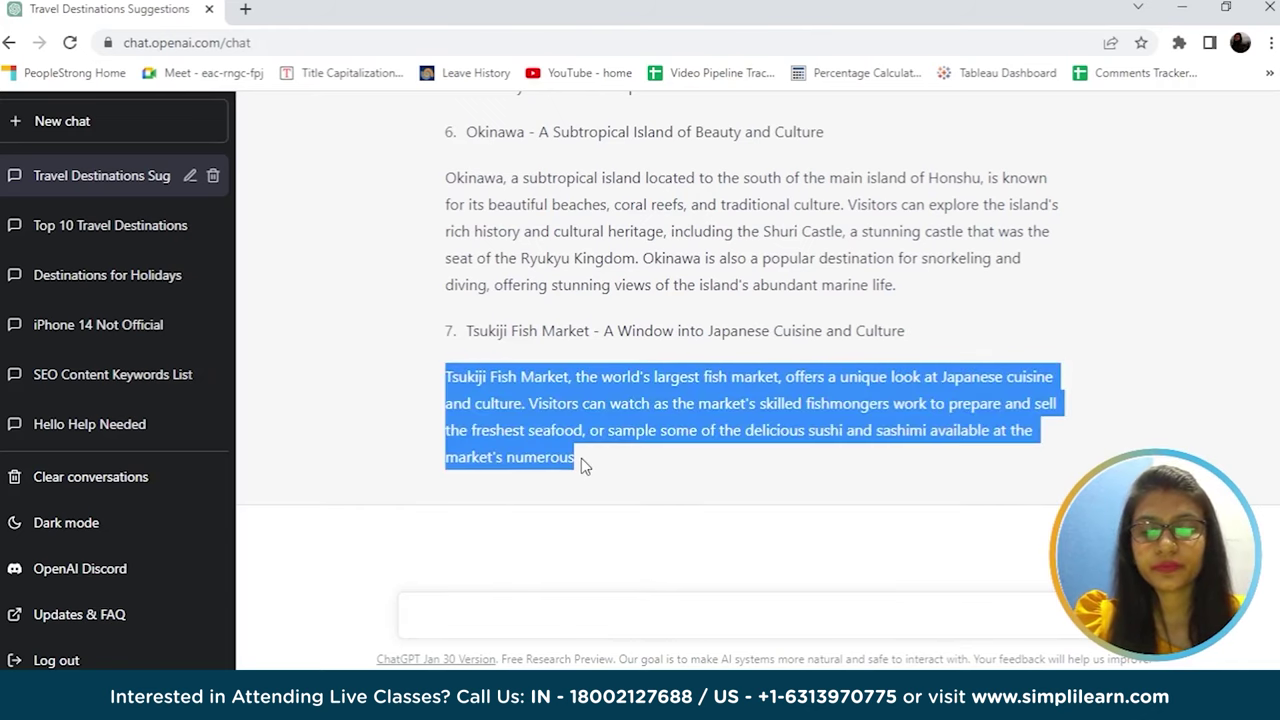
scroll(581, 458, "up", 2)
scroll(582, 456, "up", 6)
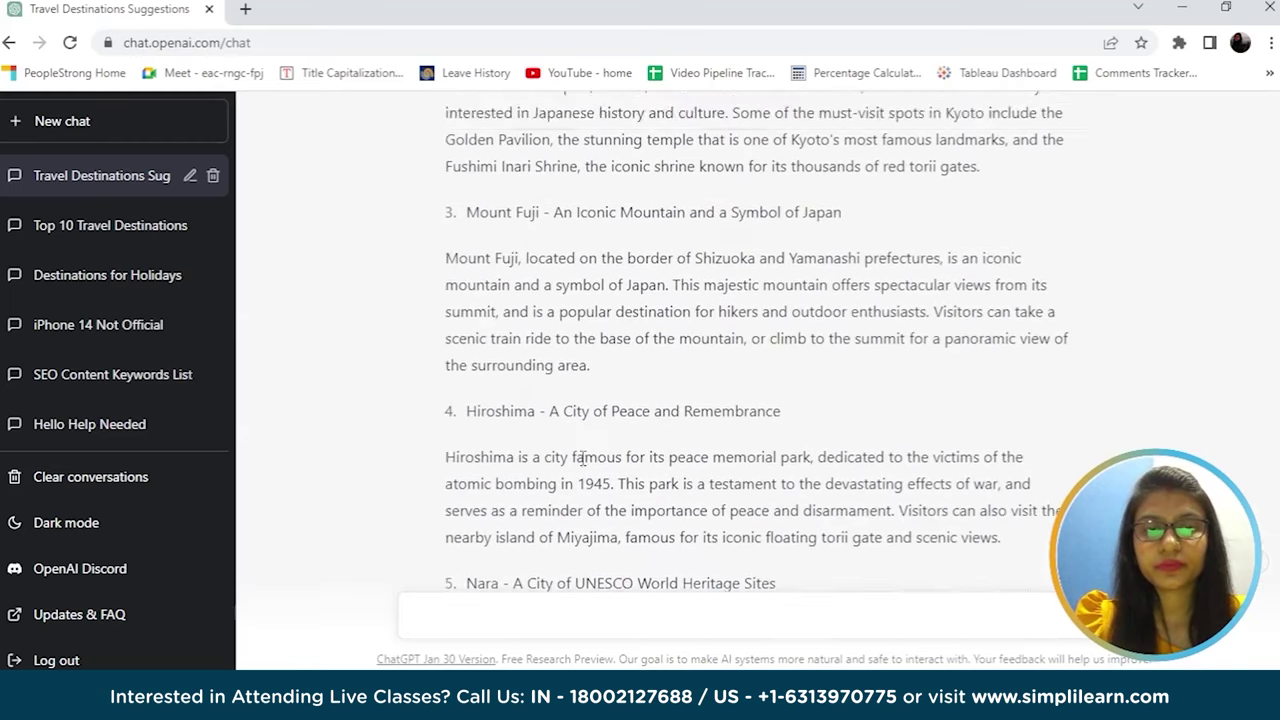
scroll(582, 456, "down", 5)
scroll(583, 458, "down", 3)
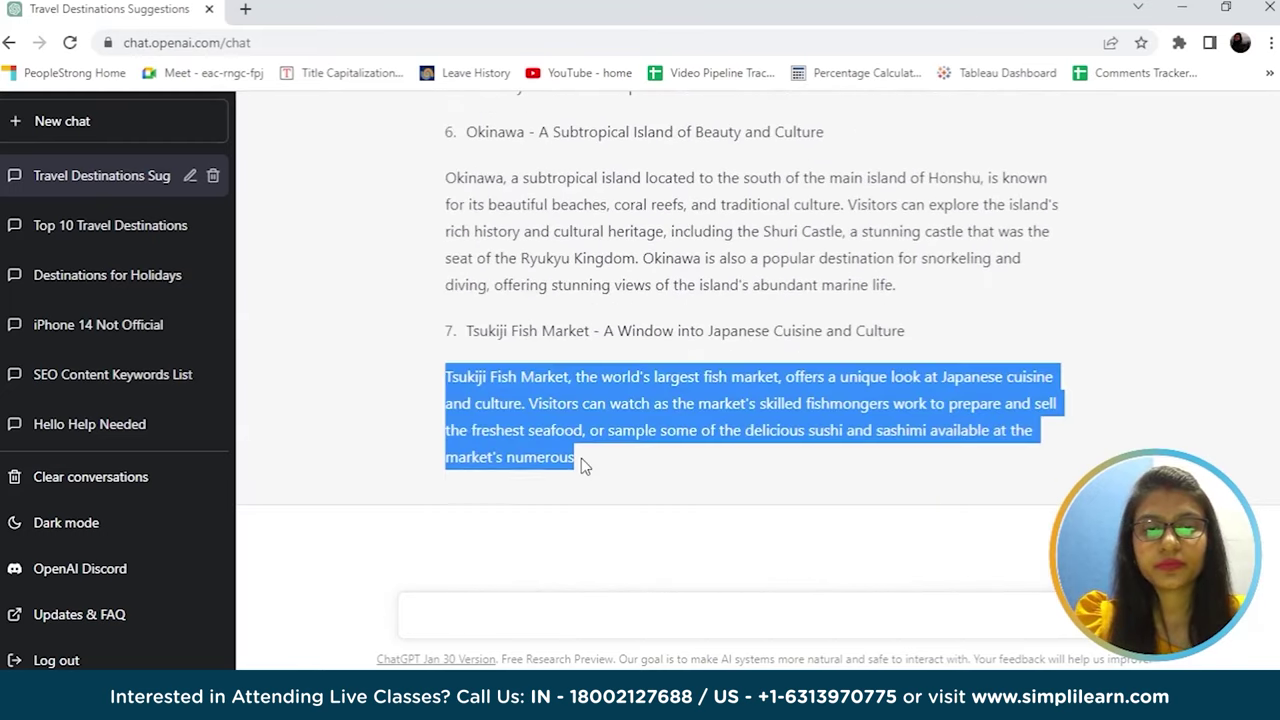
left_click(581, 458)
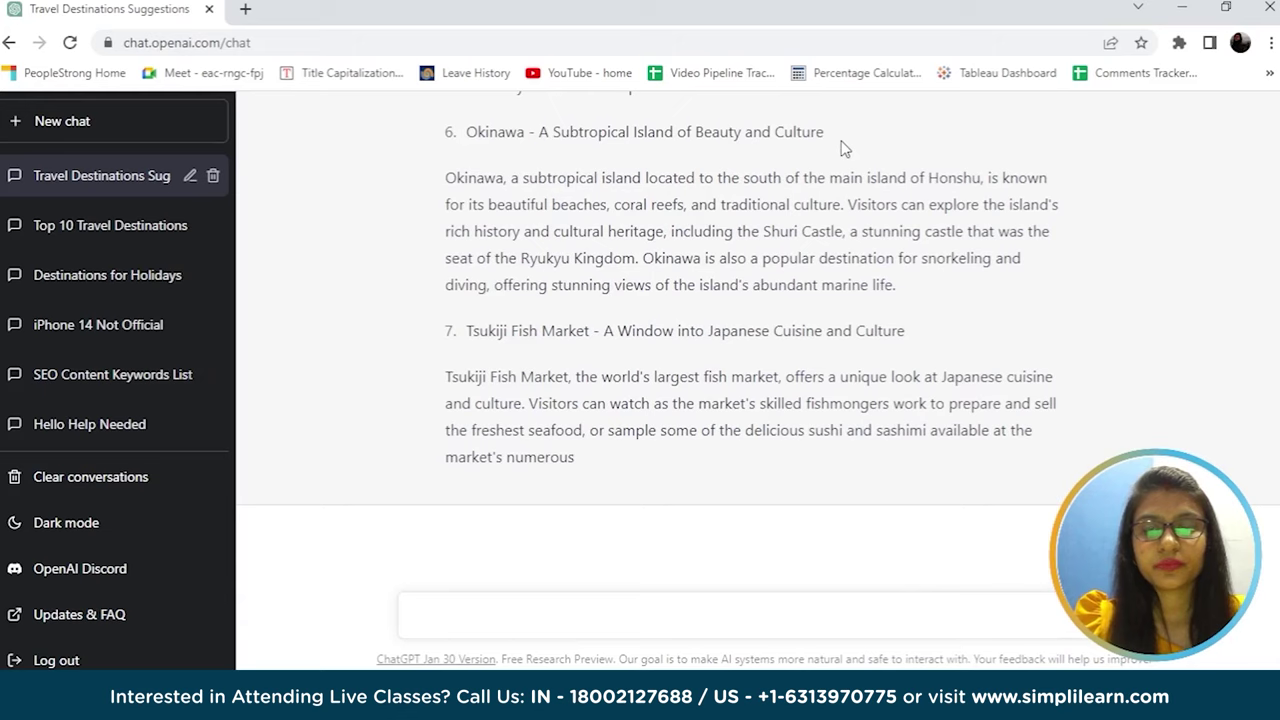
scroll(843, 148, "up", 9)
scroll(843, 145, "up", 6)
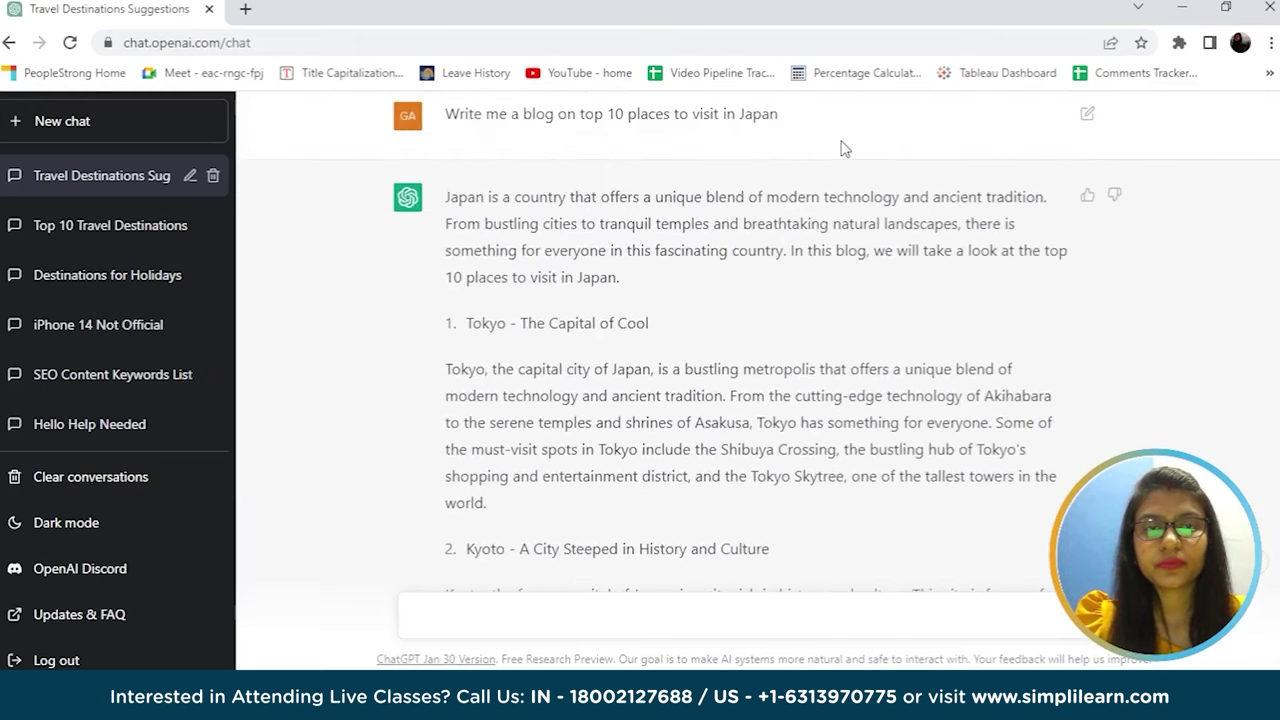
scroll(843, 148, "up", 1)
scroll(843, 148, "down", 1)
scroll(843, 148, "down", 15)
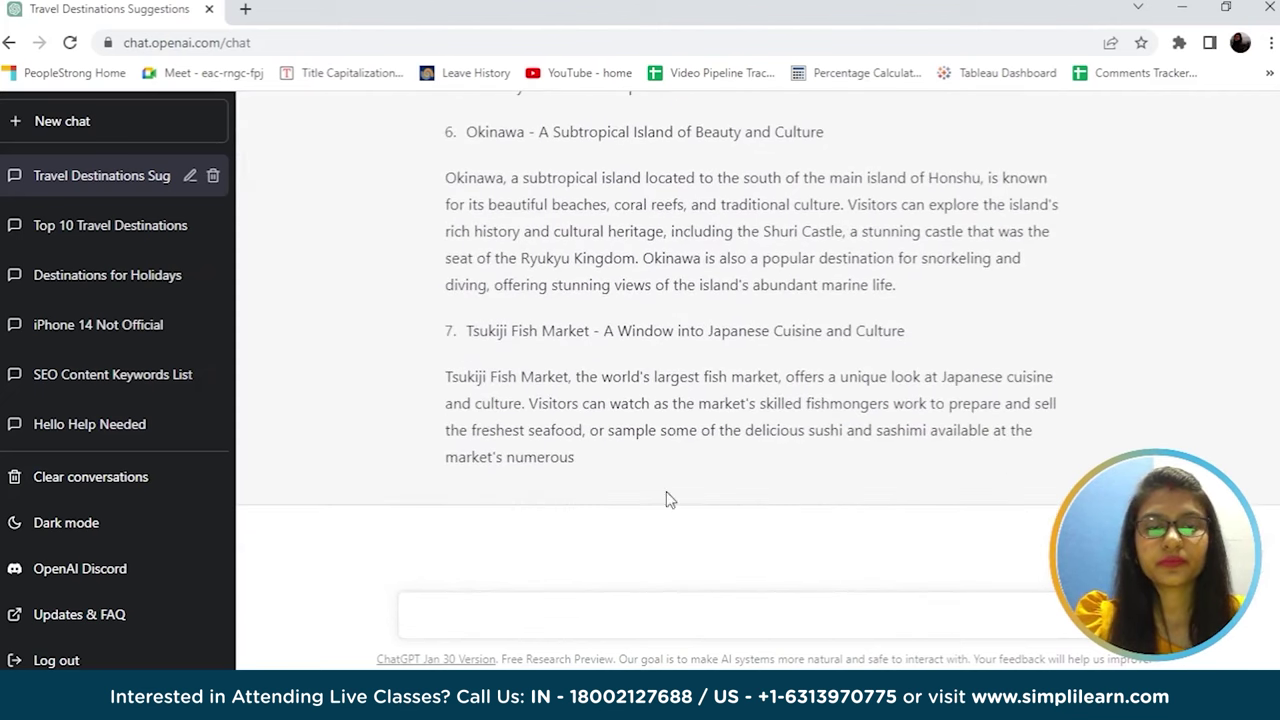
Step: Send the follow-up prompt "Suggest few more relevant keywords for my blog"
left_click(609, 607)
type("Suggest few ")
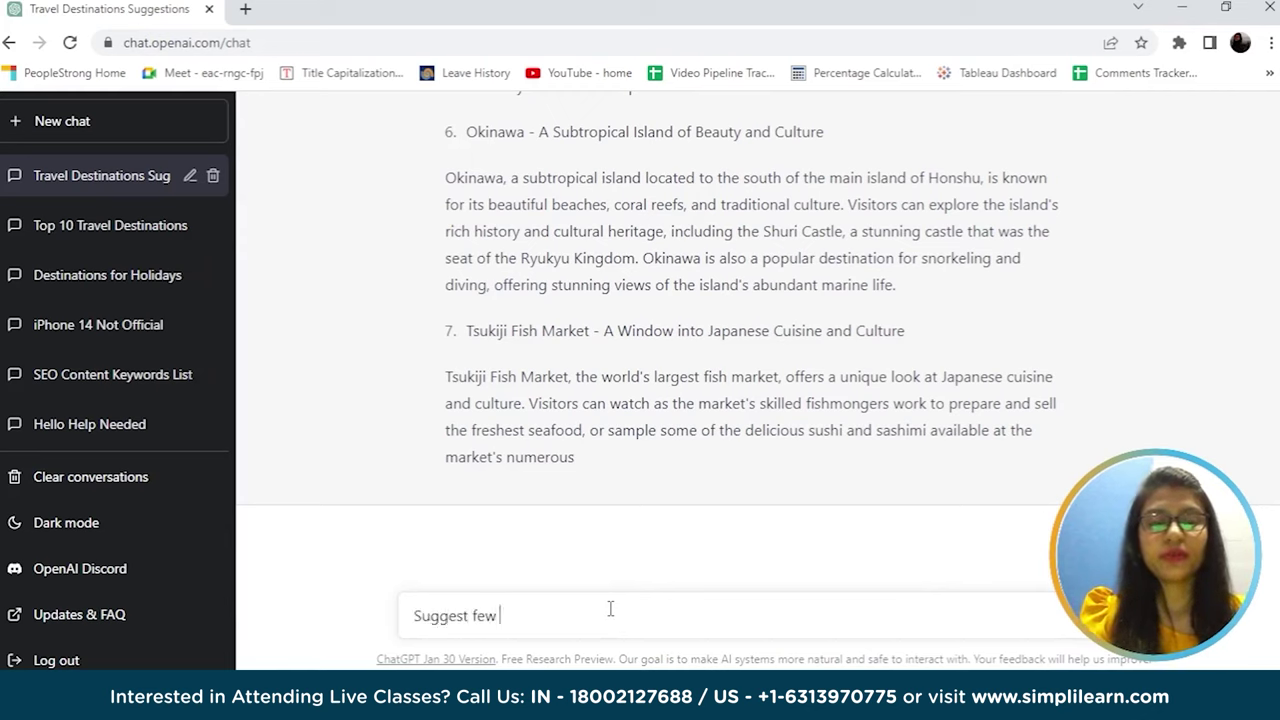
type("more relevant keyw")
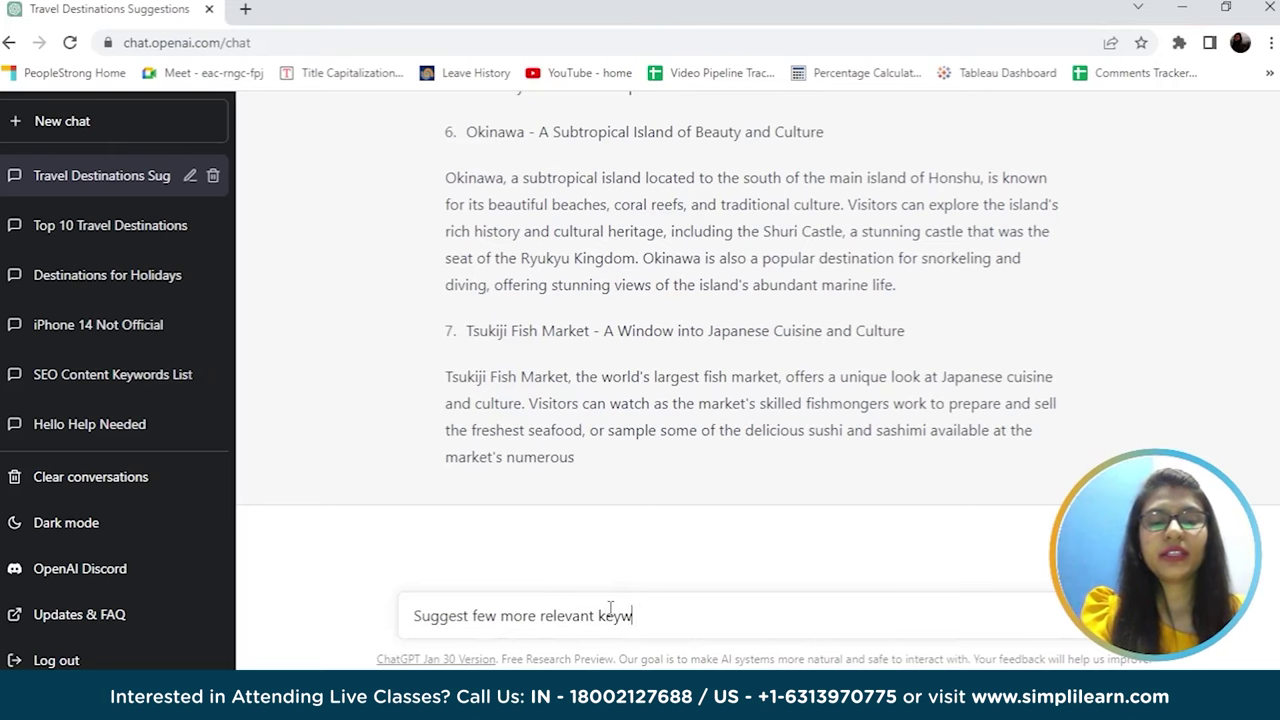
type("ords for my blog")
key("Return")
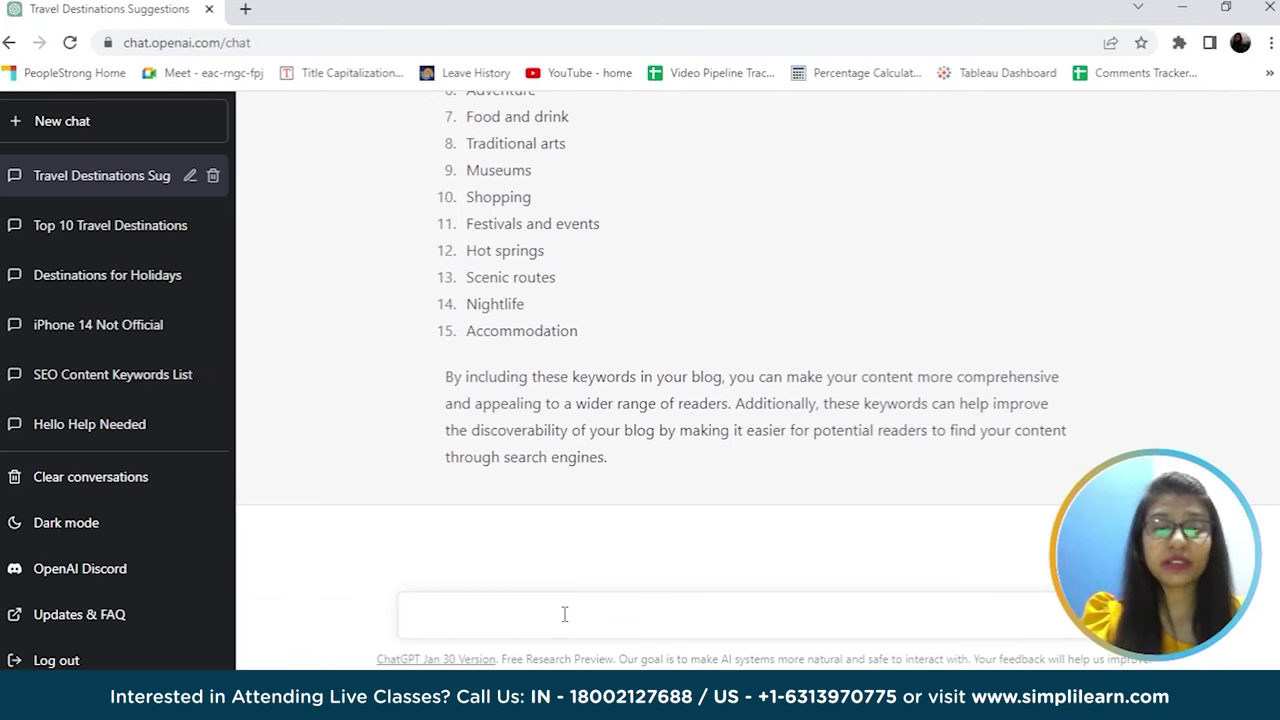
Step: Send the prompt "Write a catchy title for my blog"
type("Make")
key("BackSpace")
key("BackSpace")
type("Write a")
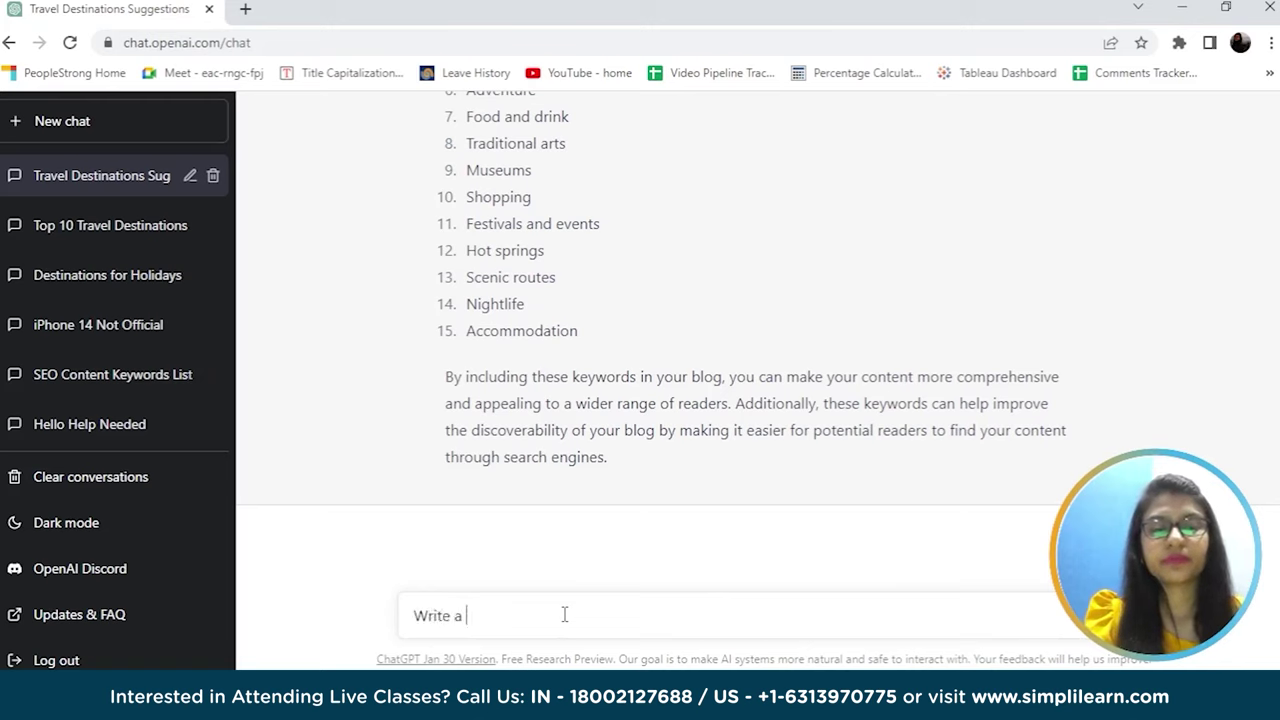
type(" hy")
key("BackSpace")
key("BackSpace")
key("BackSpace")
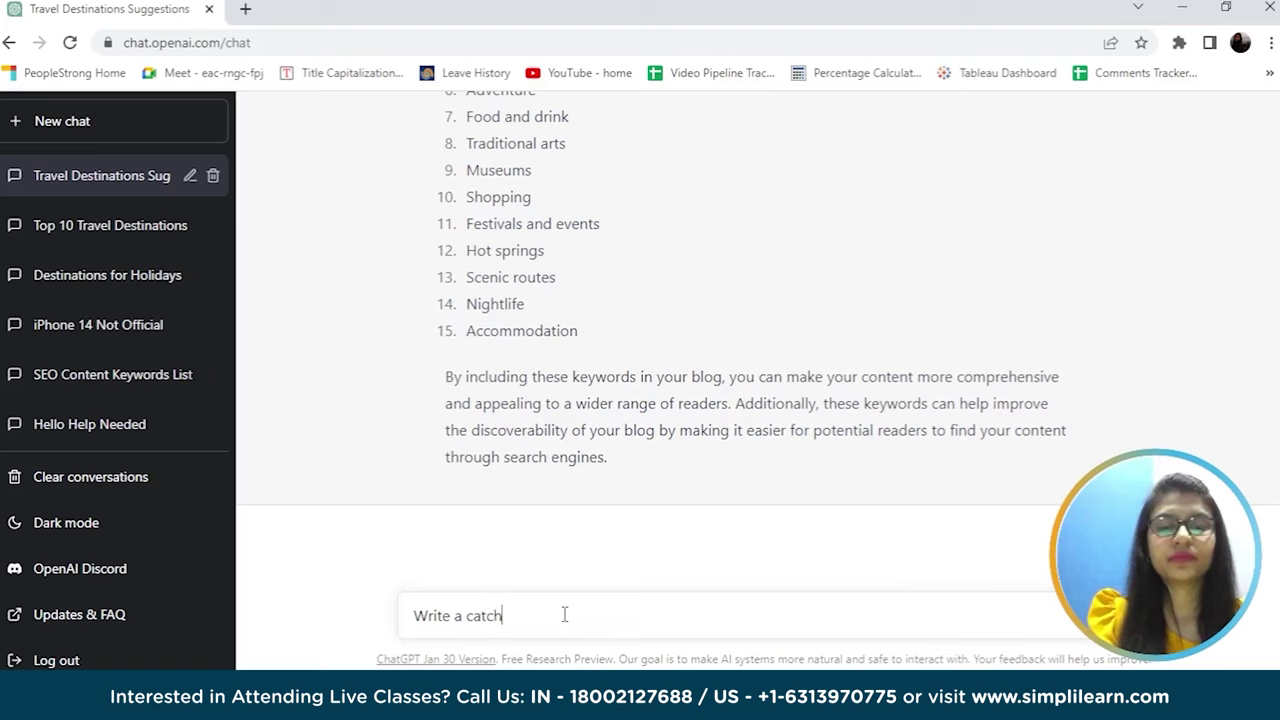
type("hy title for my blog")
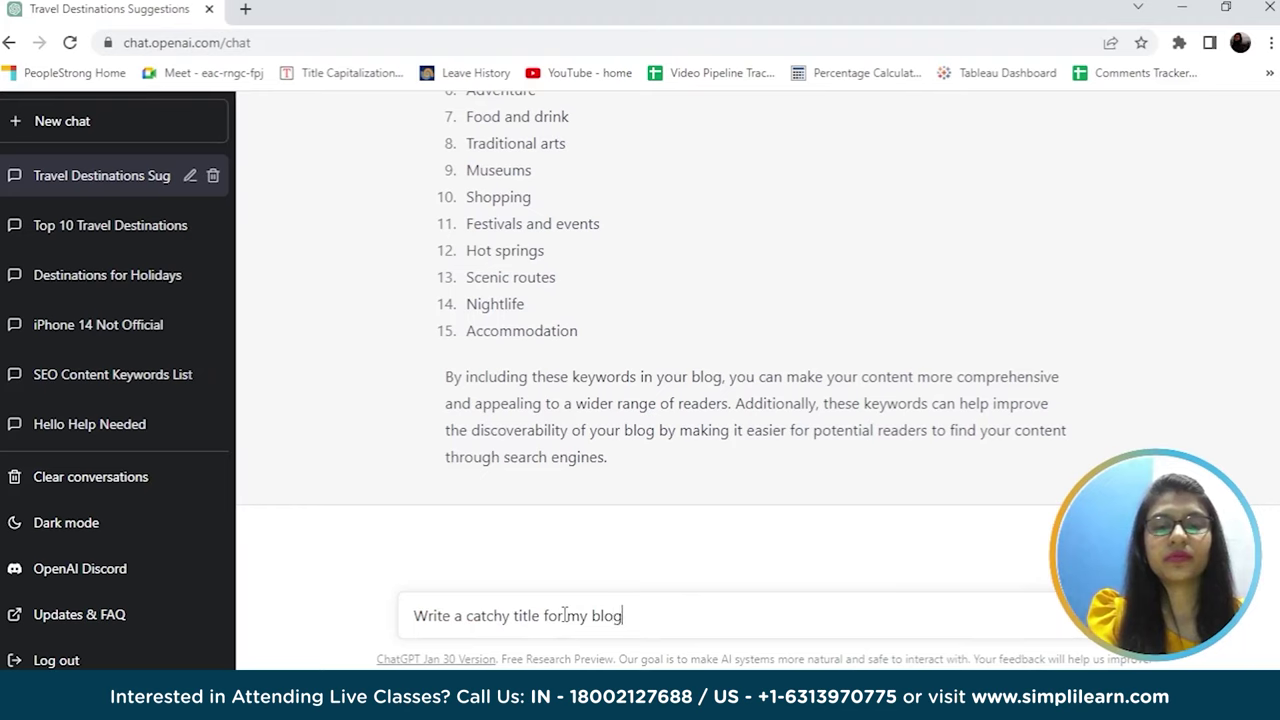
key("Return")
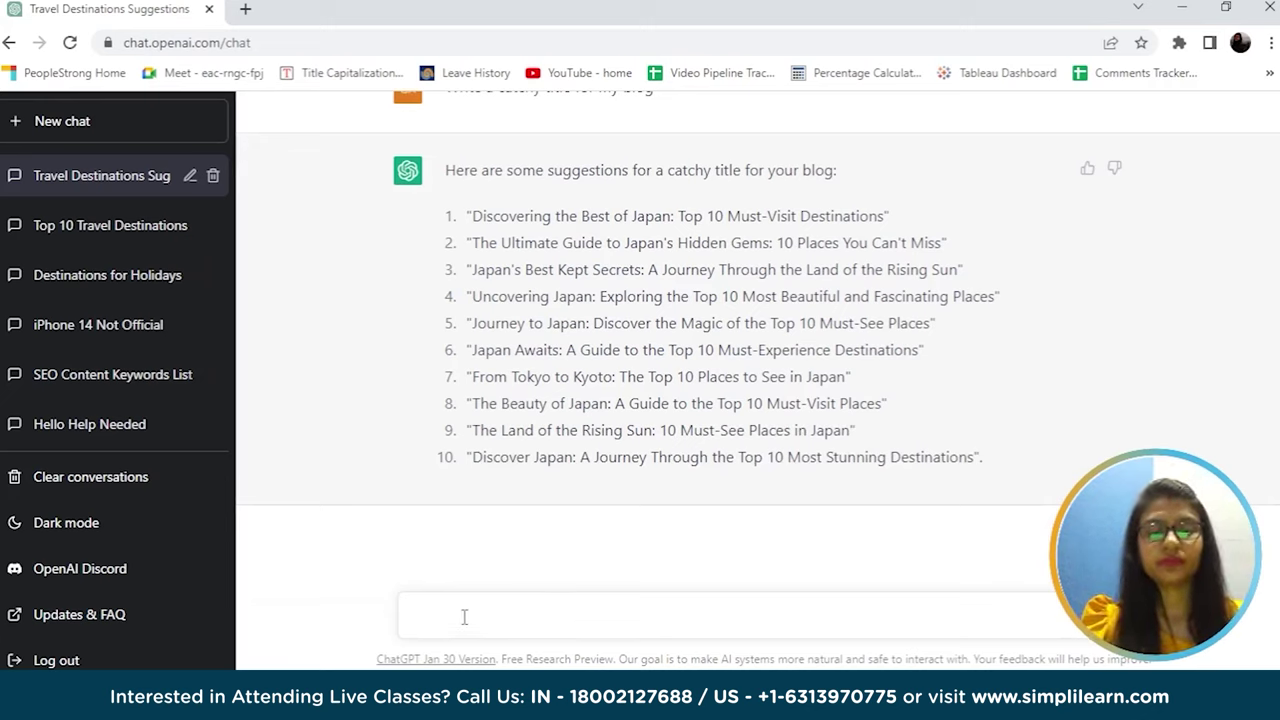
Step: Send the prompt "Add the best suitable title in my blog"
type("d the best")
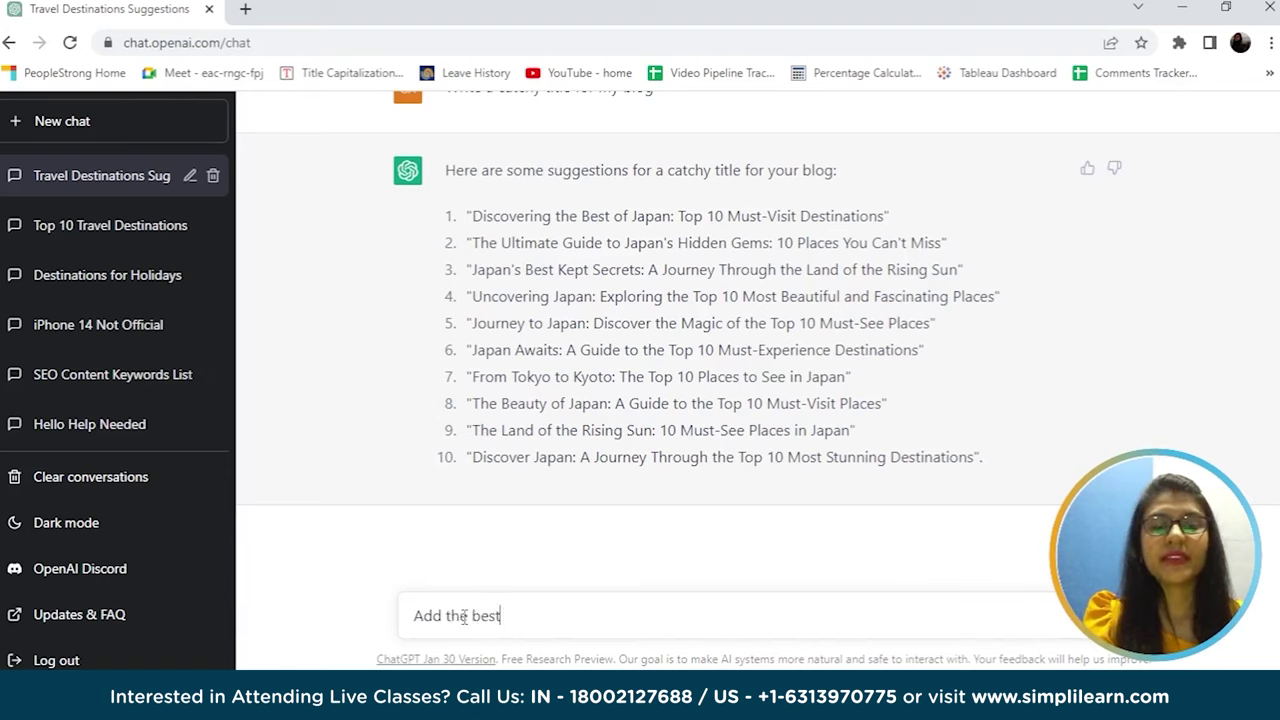
type(" suitable title in")
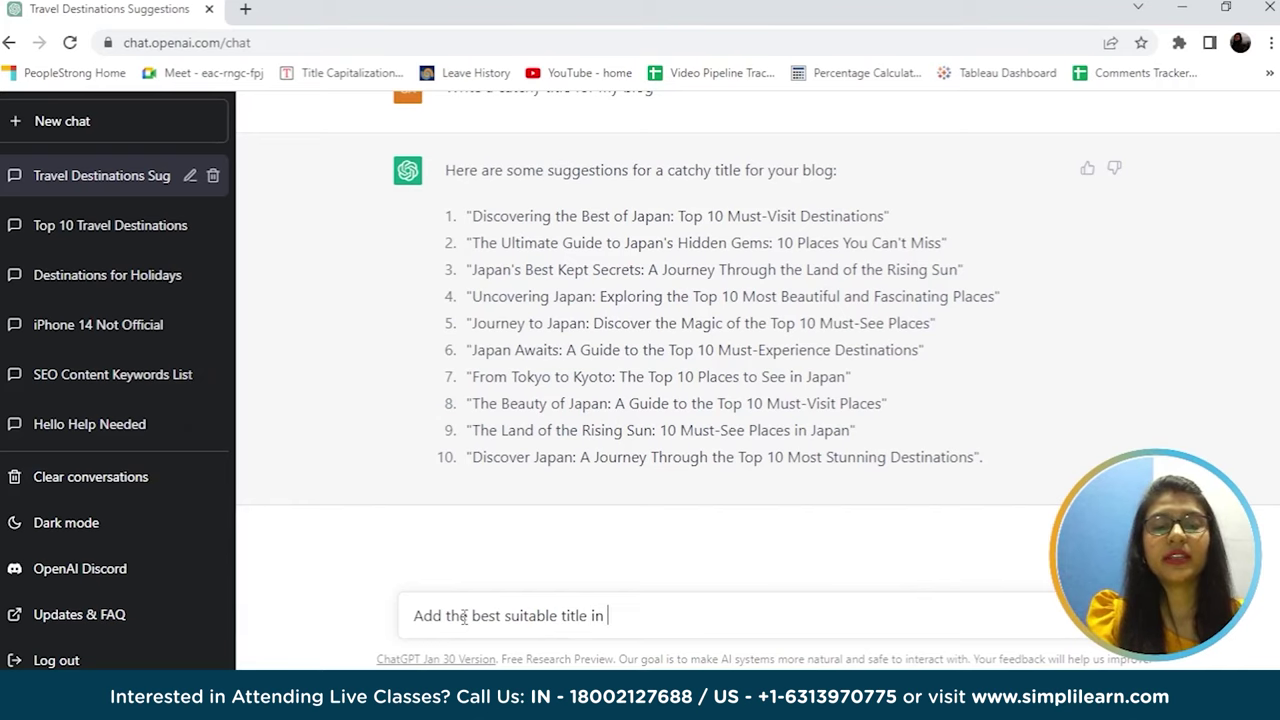
type(" my blog")
key("Return")
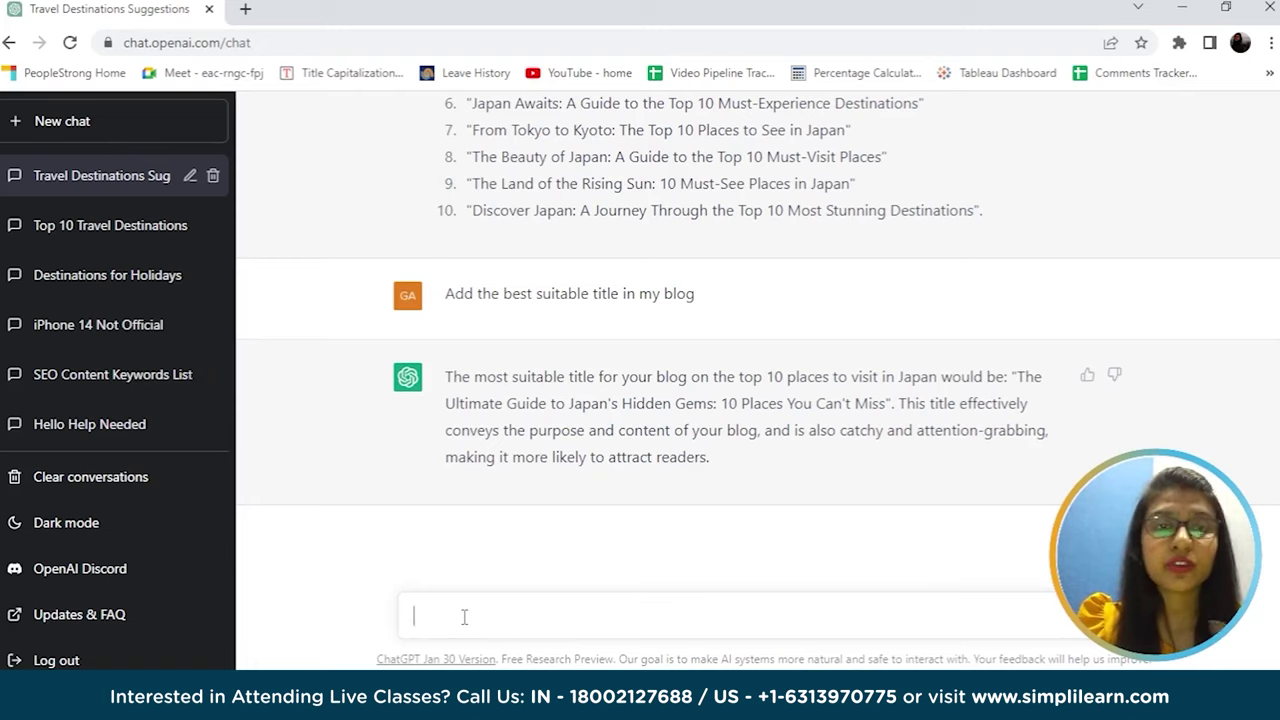
Step: Send the prompt "Optimize my blog for the keyword top 10 places to visit in Japan with an optimized Title"
type("Optimize my blog for the keyword")
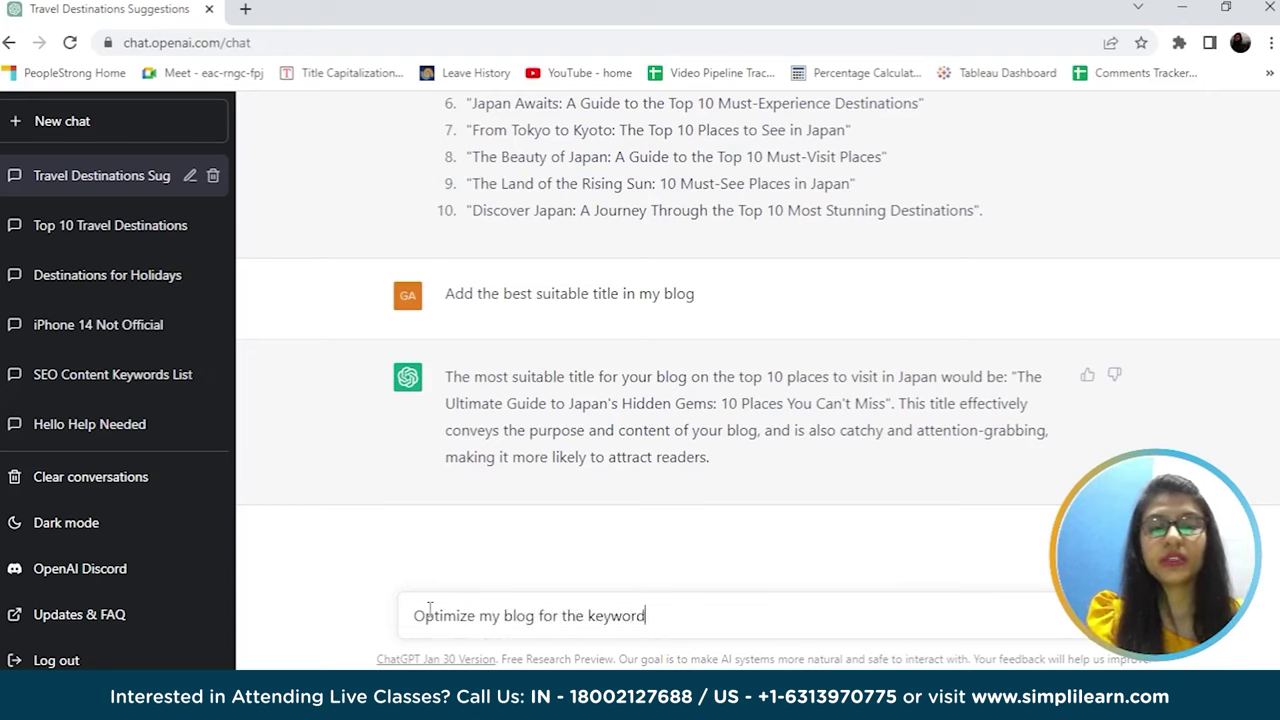
type(" top ")
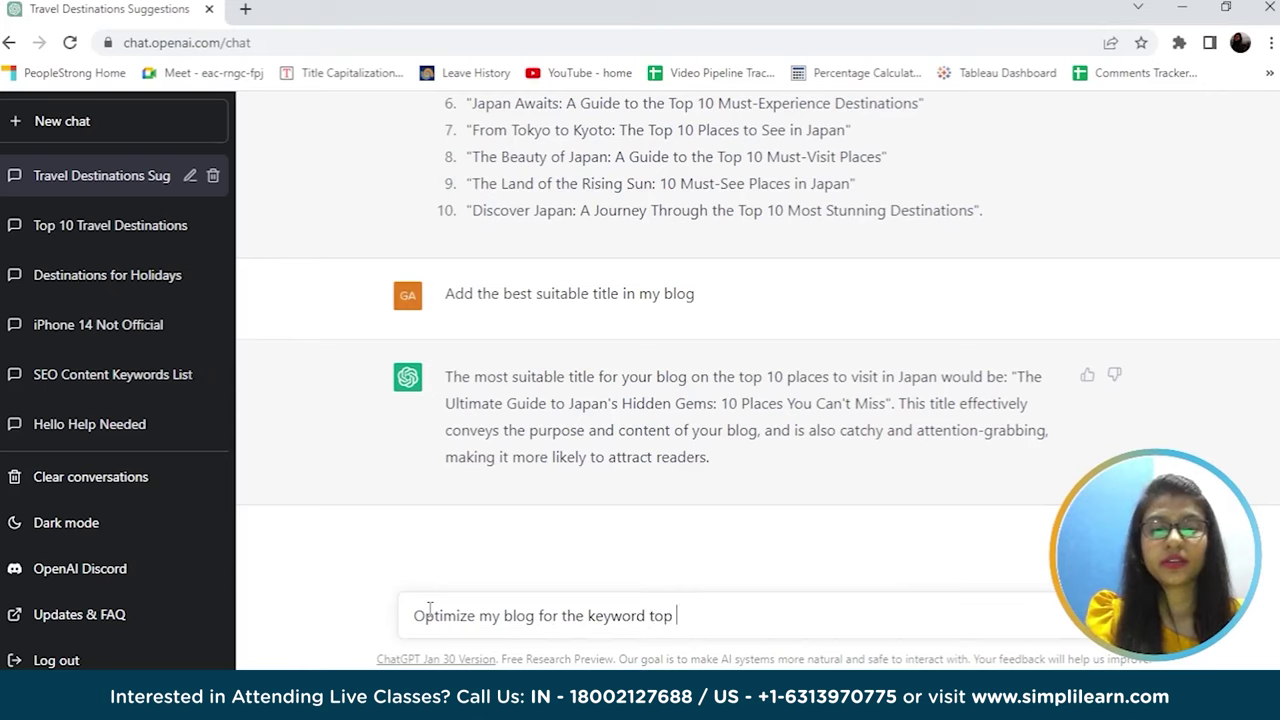
type("10 pla")
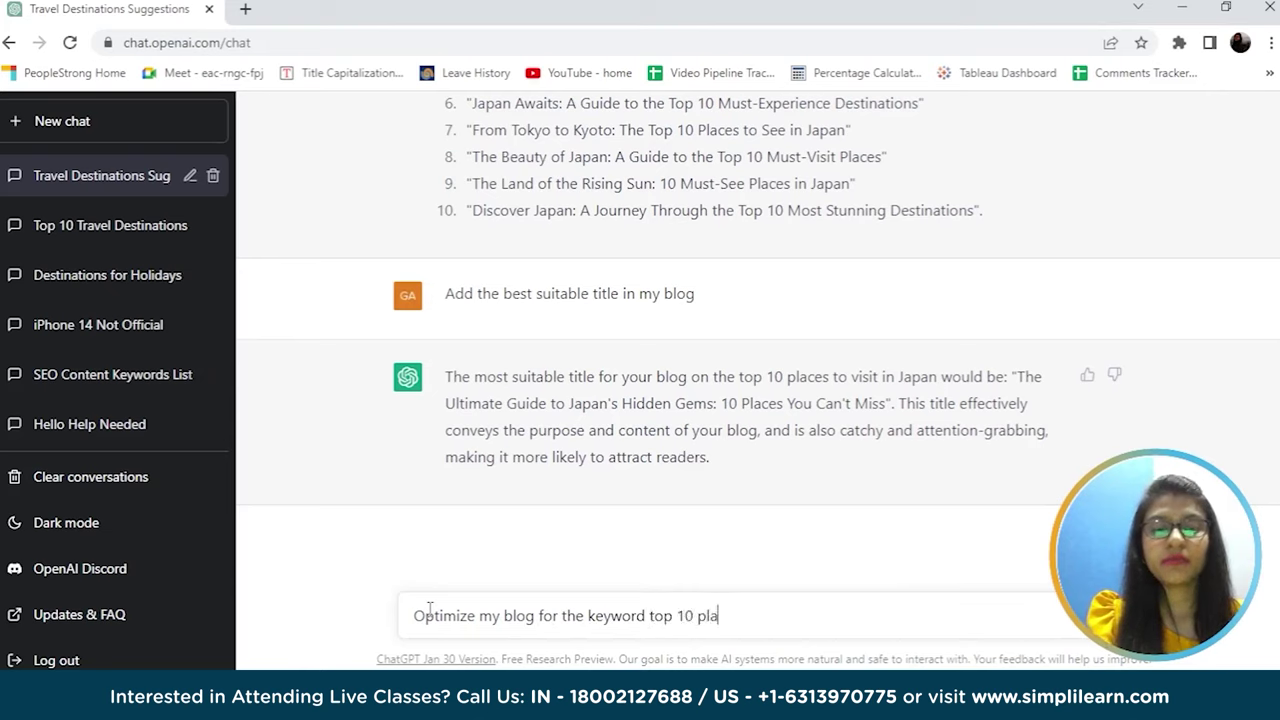
type("ce s to visit in Japan")
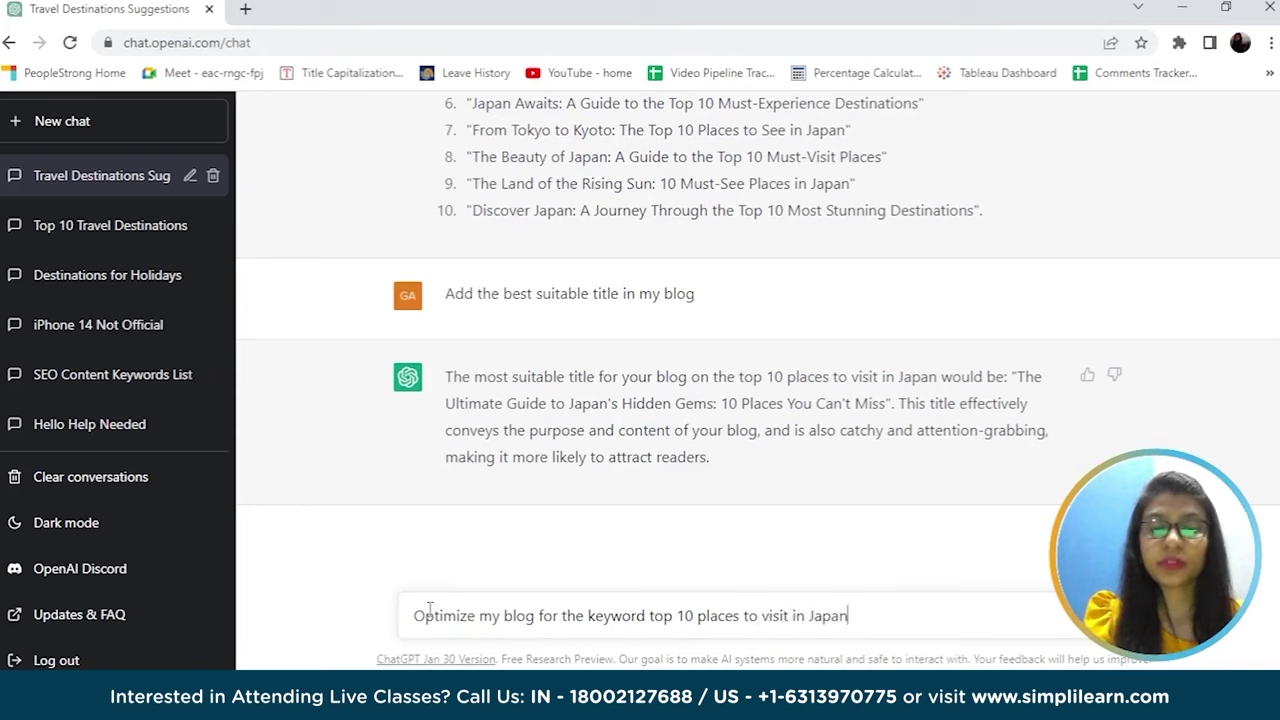
type(" with an op")
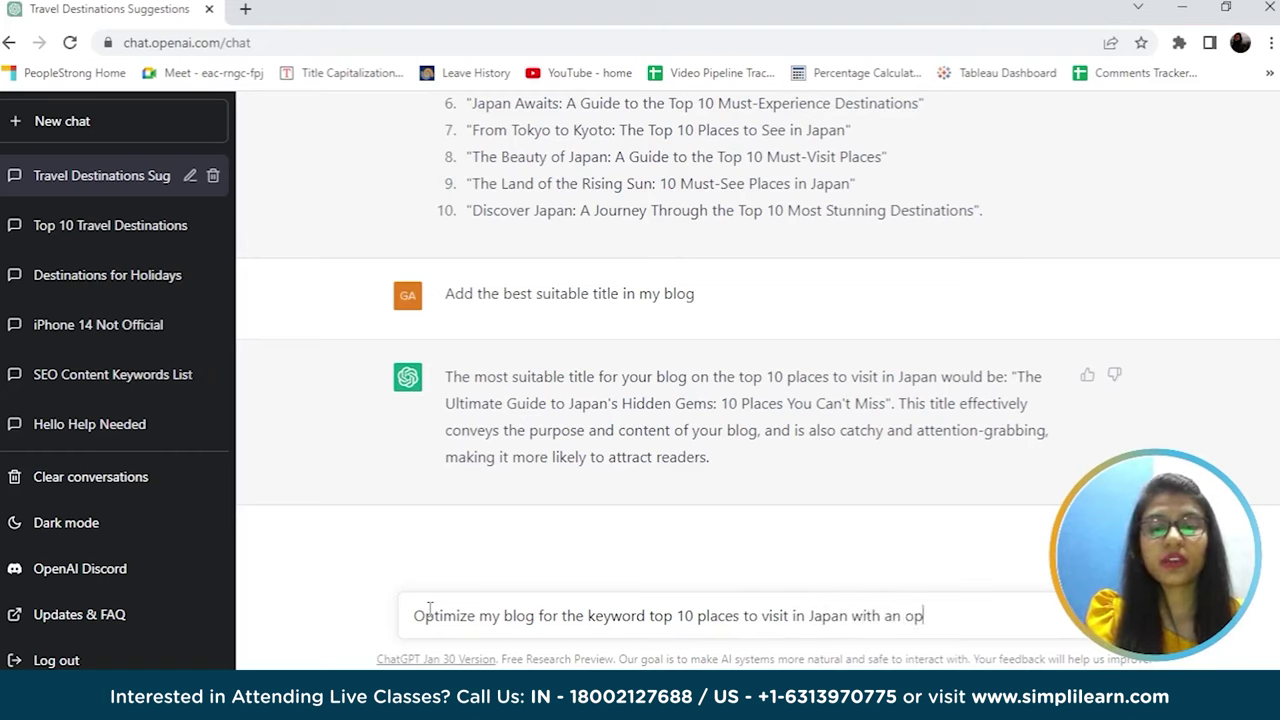
type("timised Title")
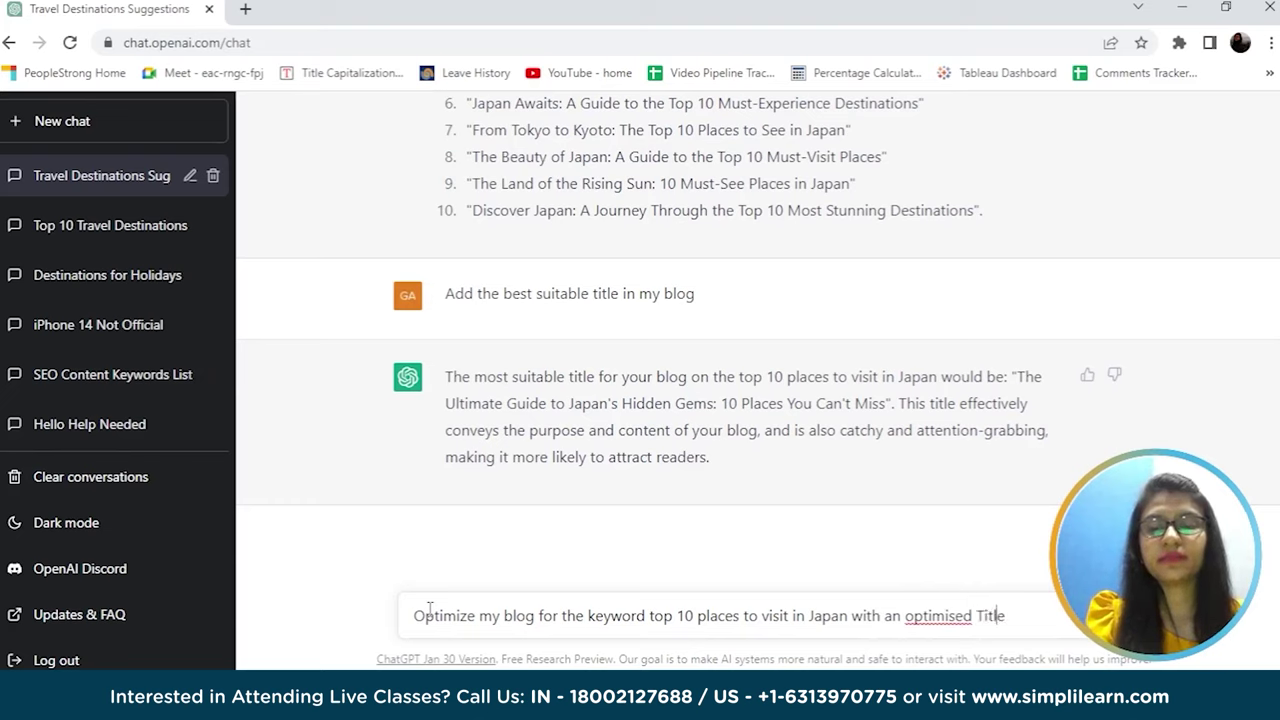
key("Left")
key("Left")
key("Left")
key("Left")
key("Left")
key("Left")
key("Left")
key("Left")
key("BackSpace")
type("z")
key("Return")
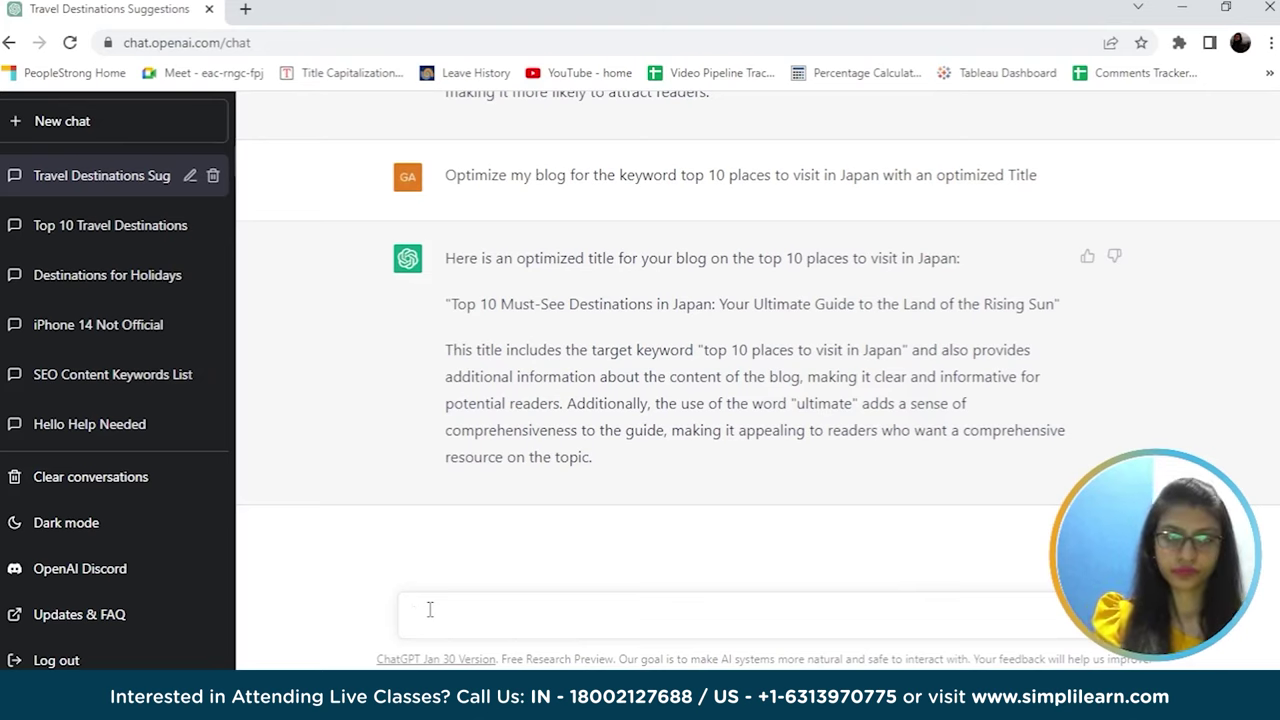
Step: Send the follow-up prompt "Include the title in my blog"
type("Include")
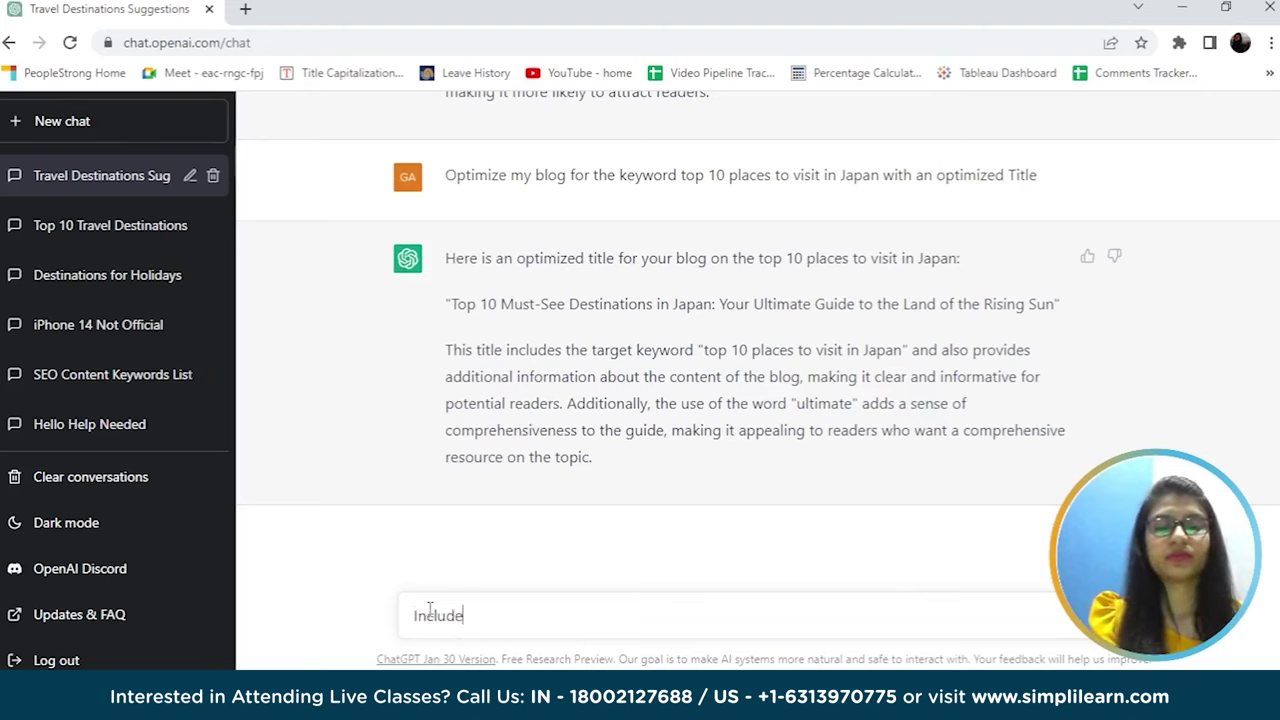
type(" the title in my b")
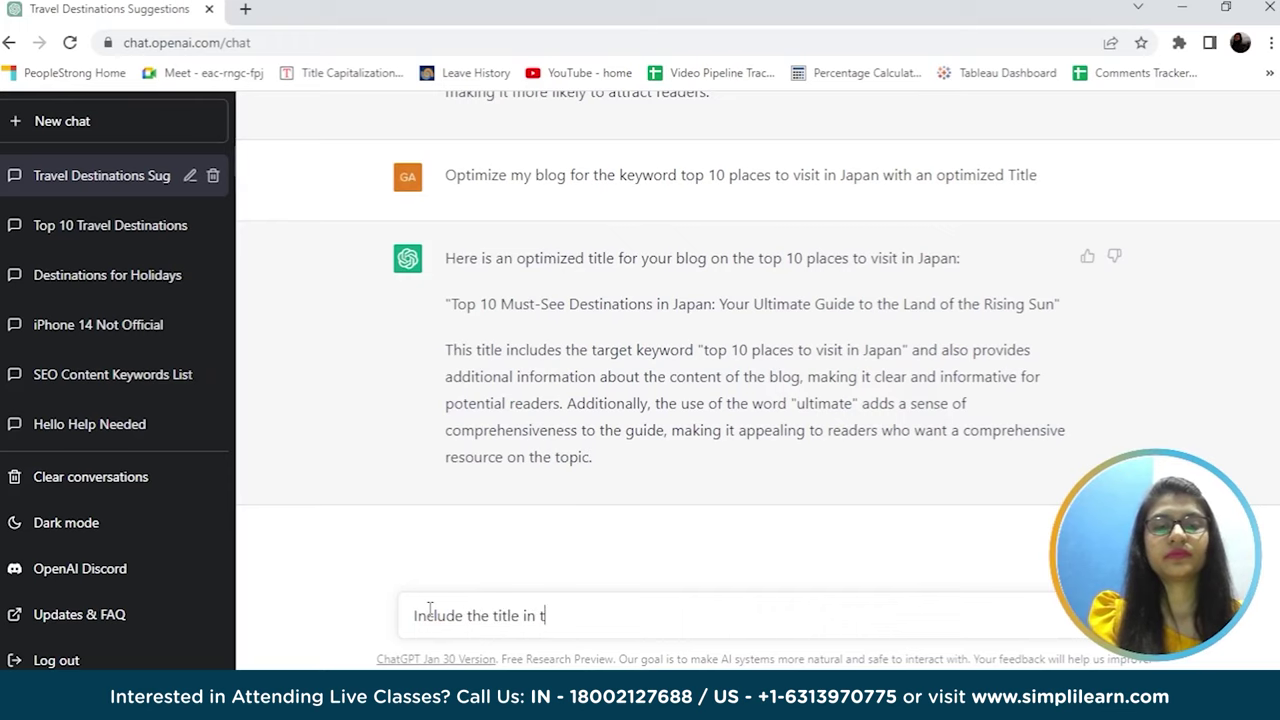
type("log")
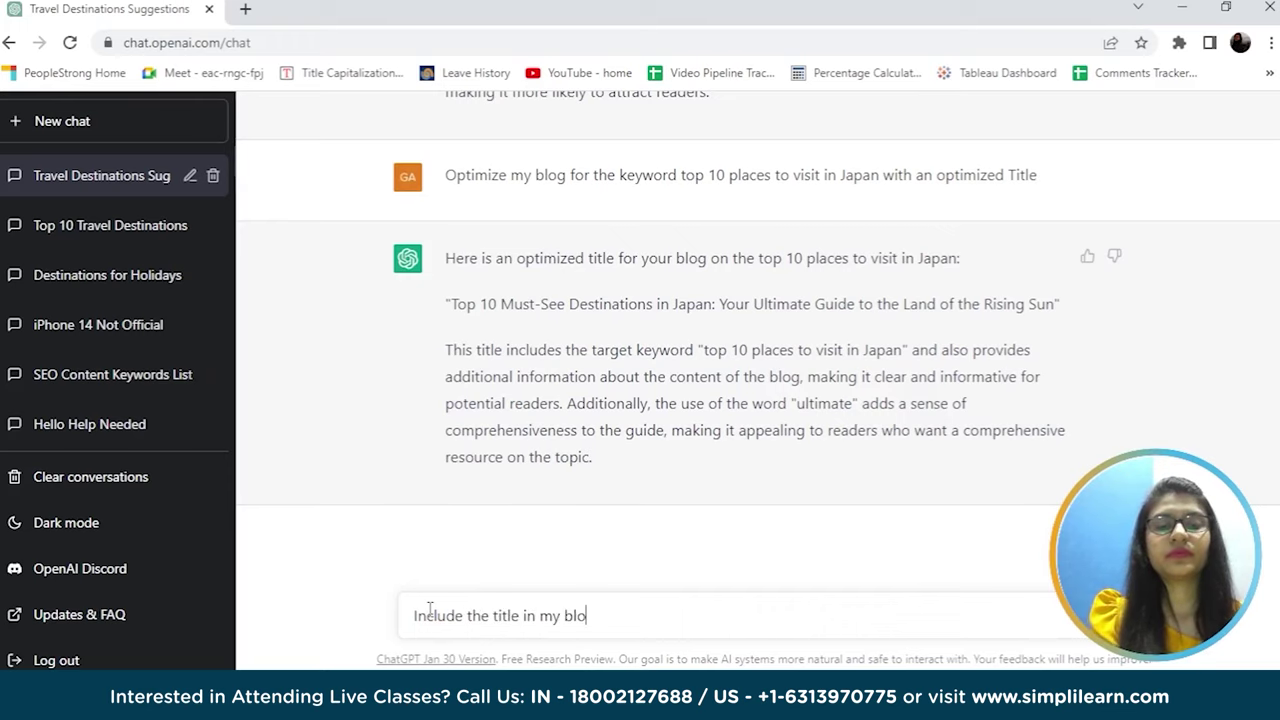
key("Return")
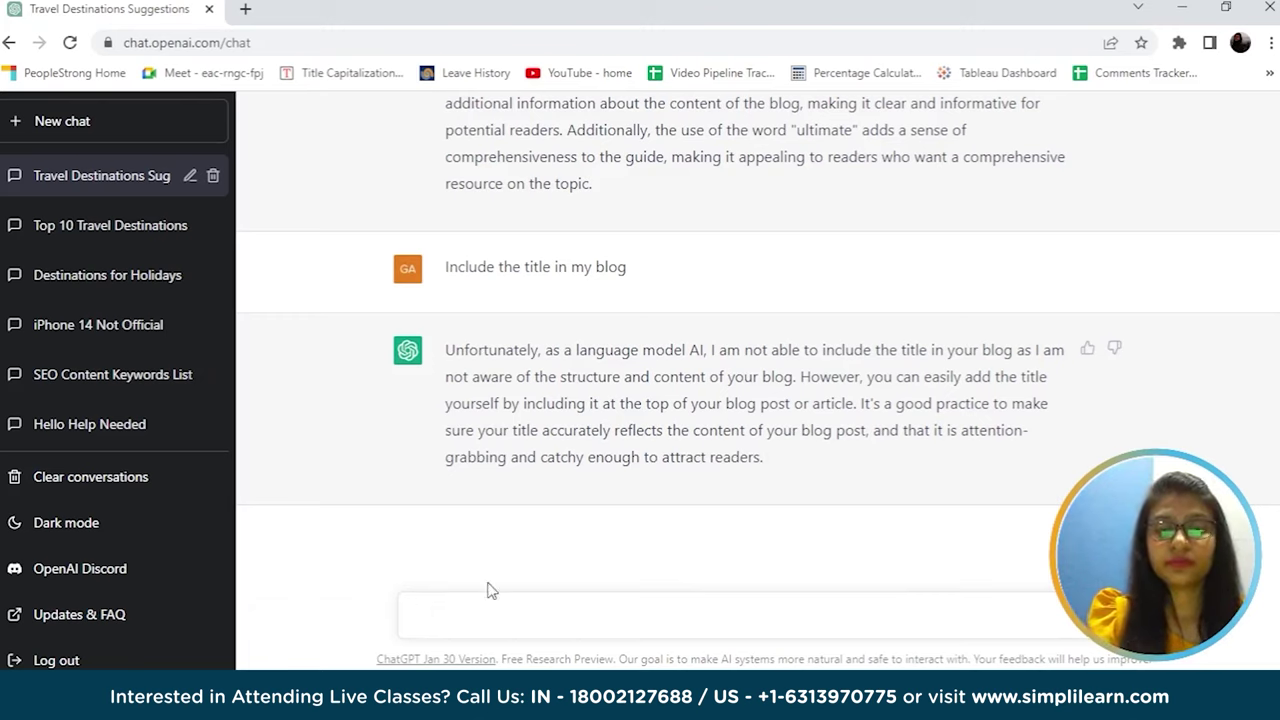
Step: Send the prompt "Optimize blog for the keyword top 10 places to visit in Japan"
type("ptim")
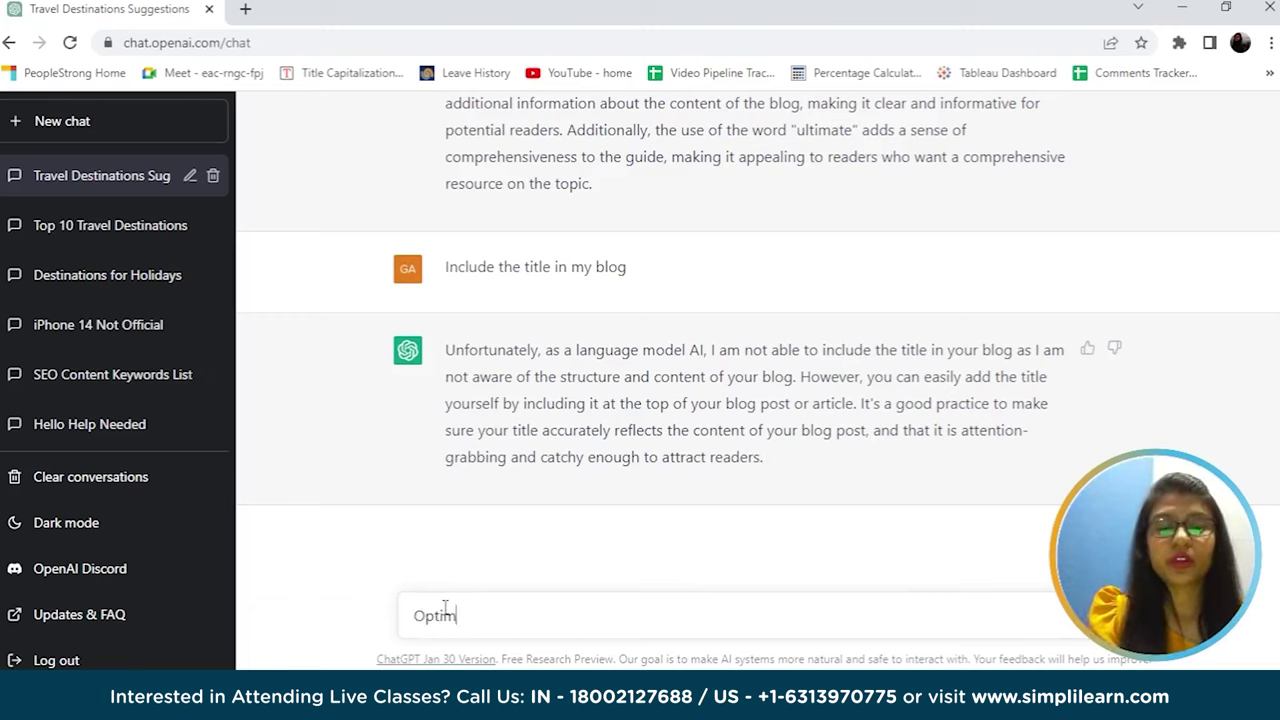
type("ize b")
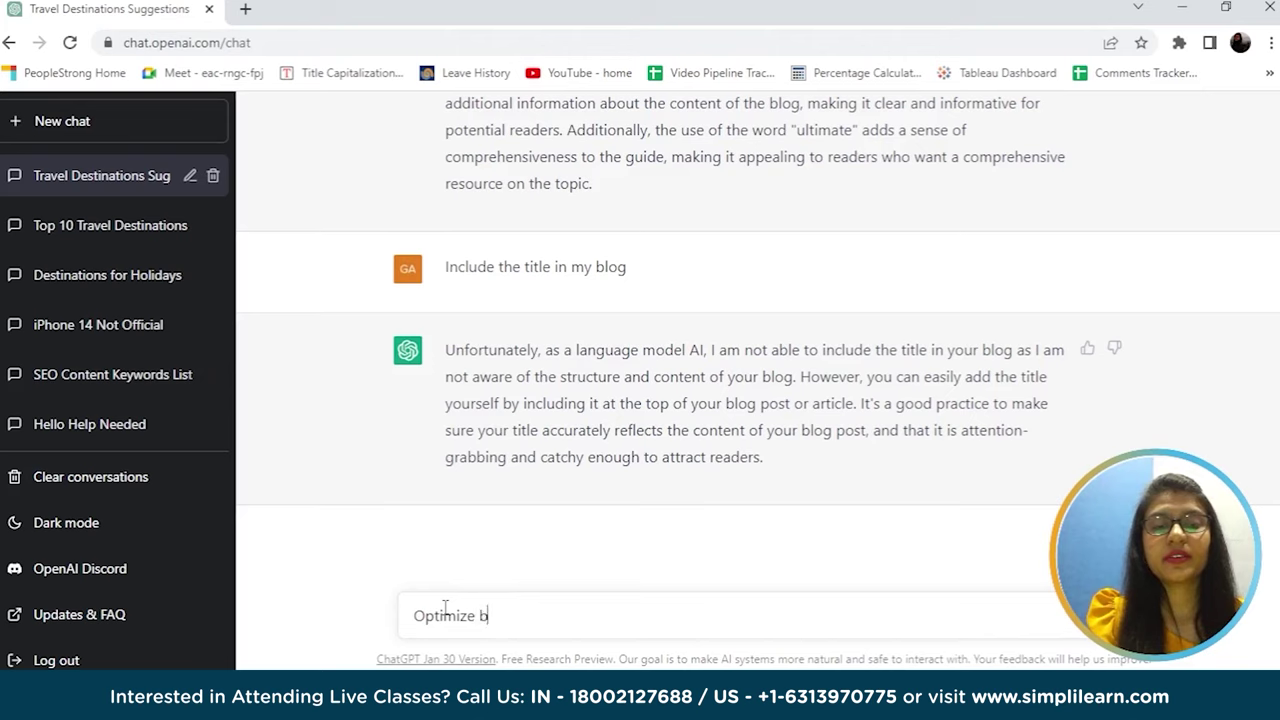
type("log for the")
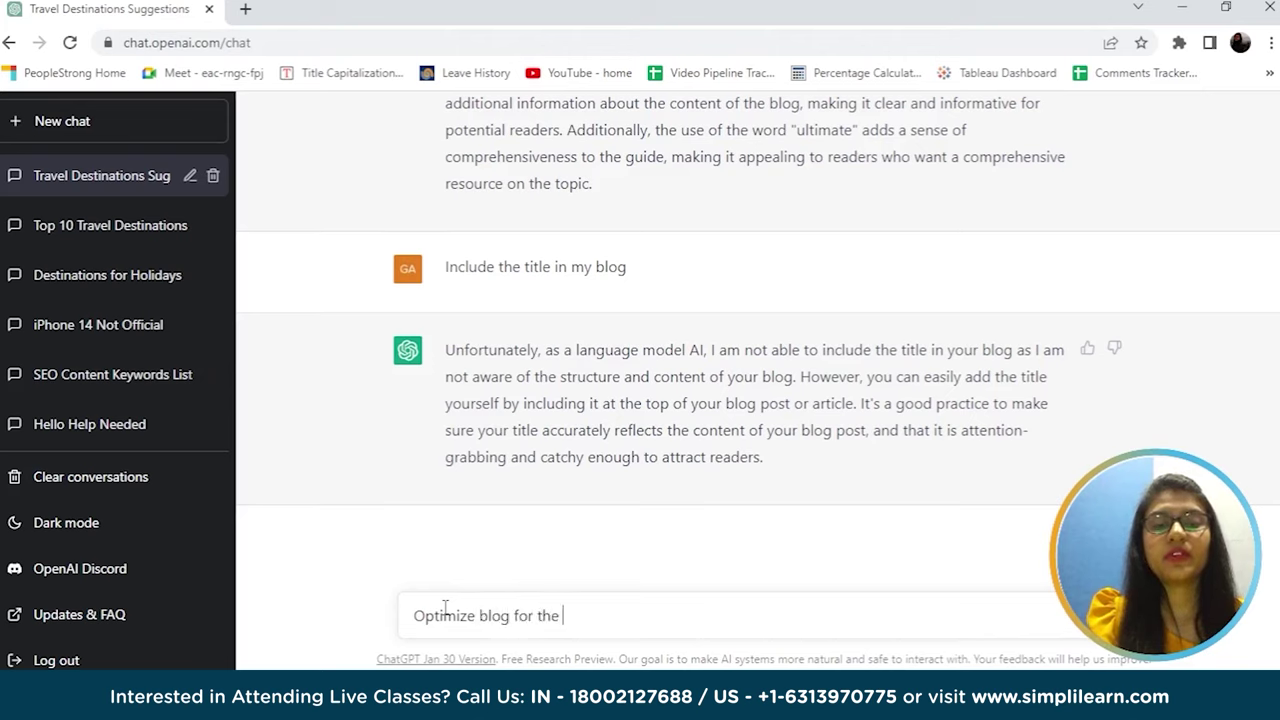
type(" keyword to")
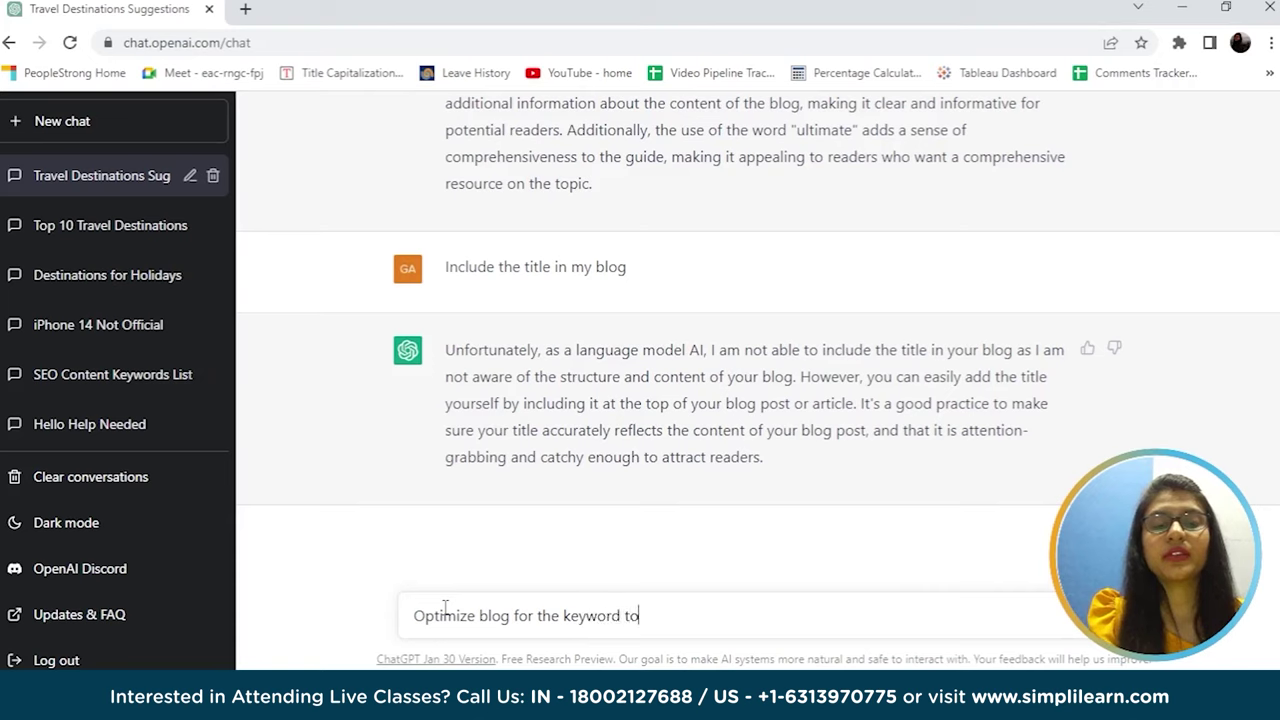
type("p 10 places to visit in Japan")
key("Return")
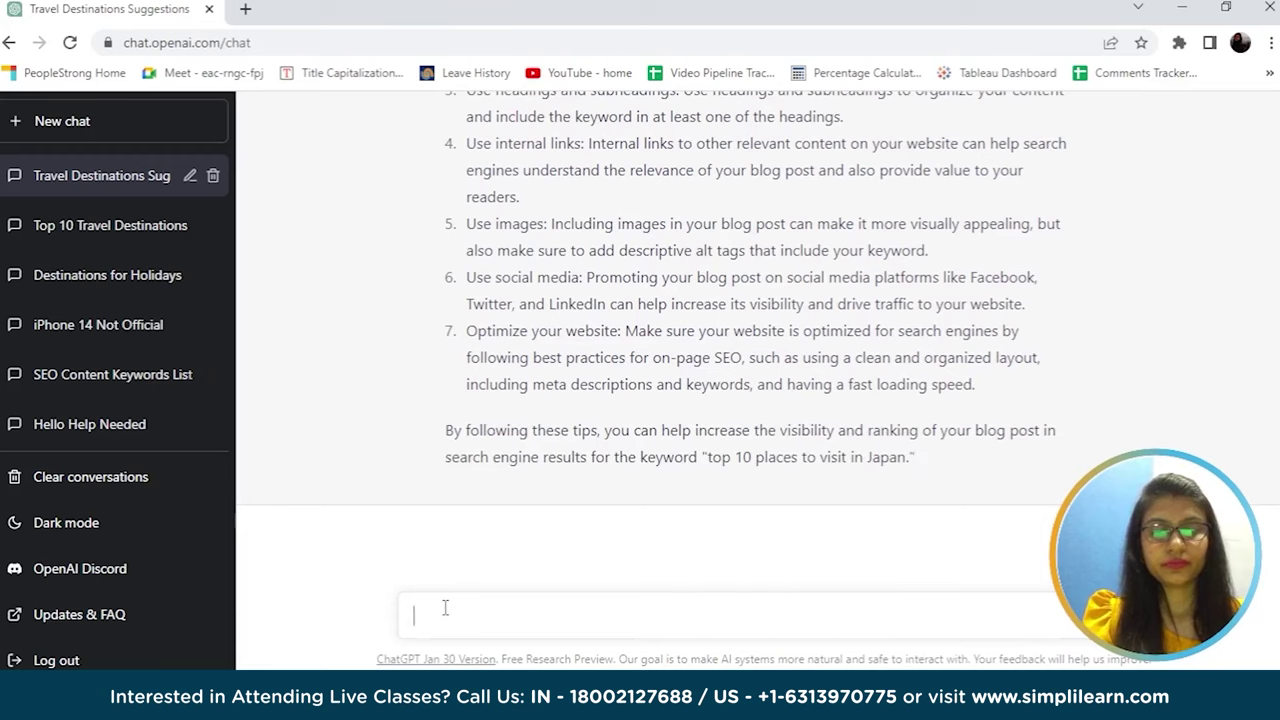
Step: Send the reworded prompt "Optimize the above blog for the keyword top 10 places to visit in Japan"
type("Optimi")
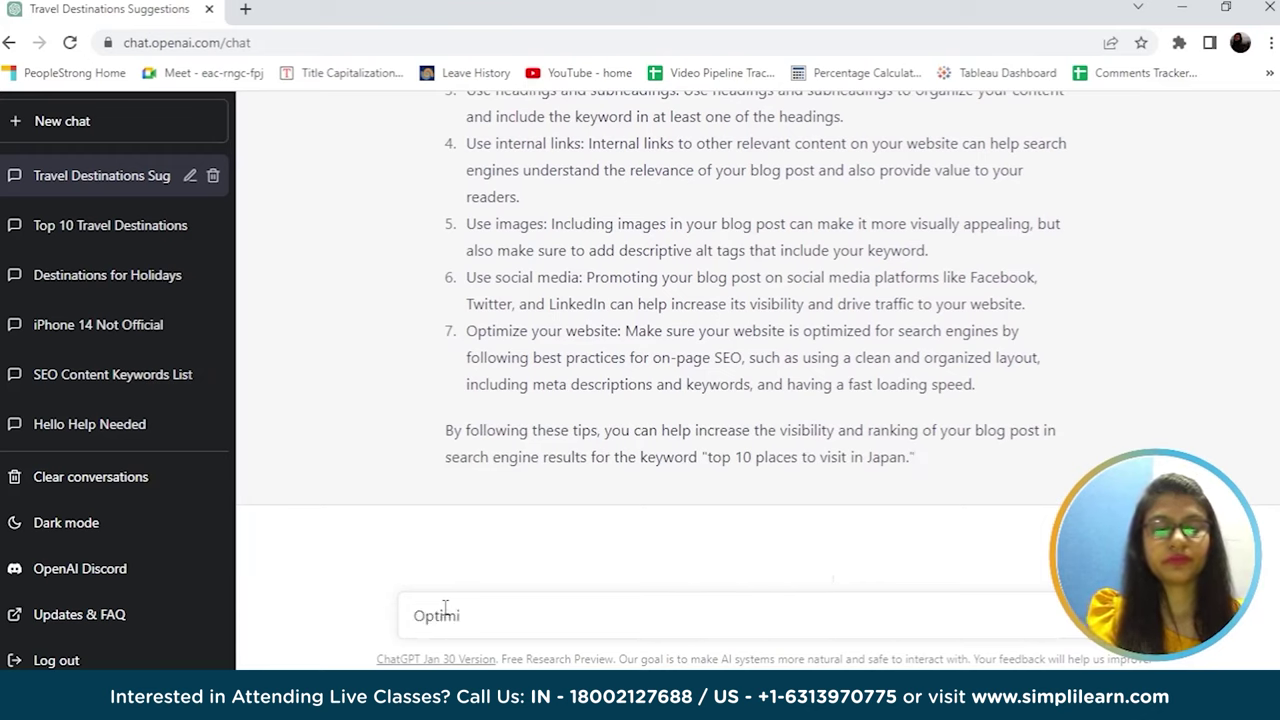
type("ze the above blog for the ke")
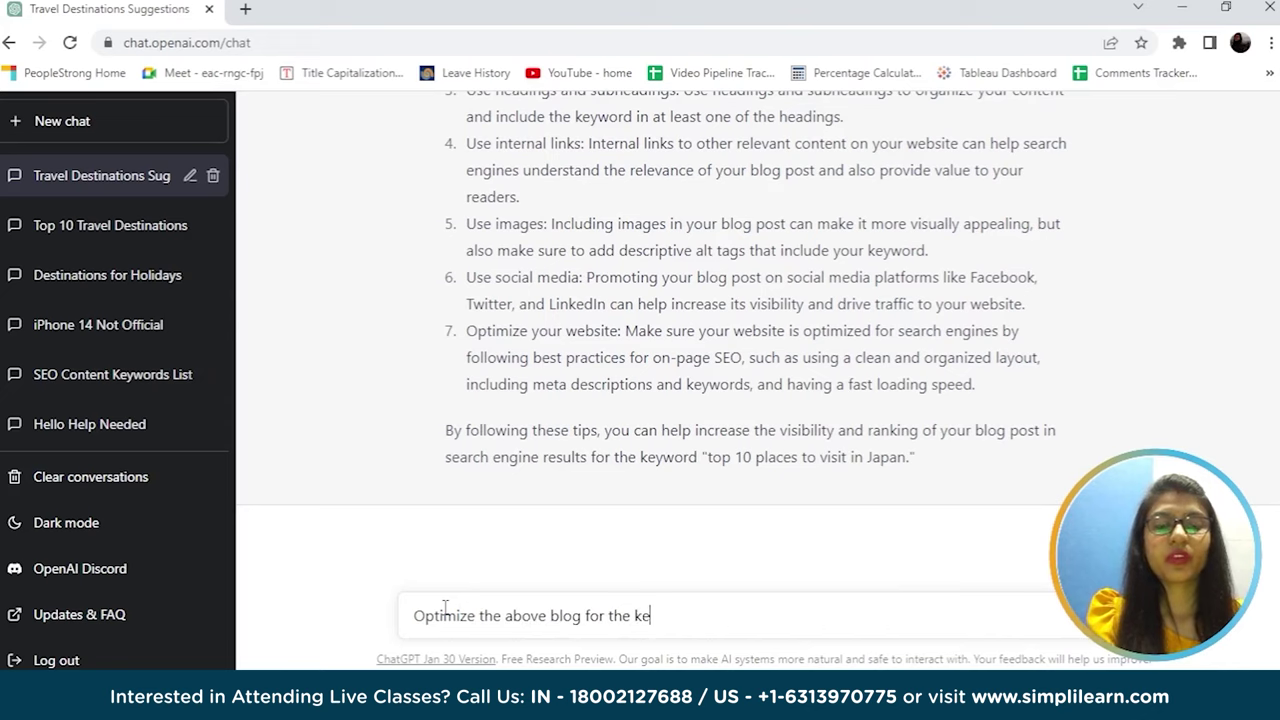
type("yword top")
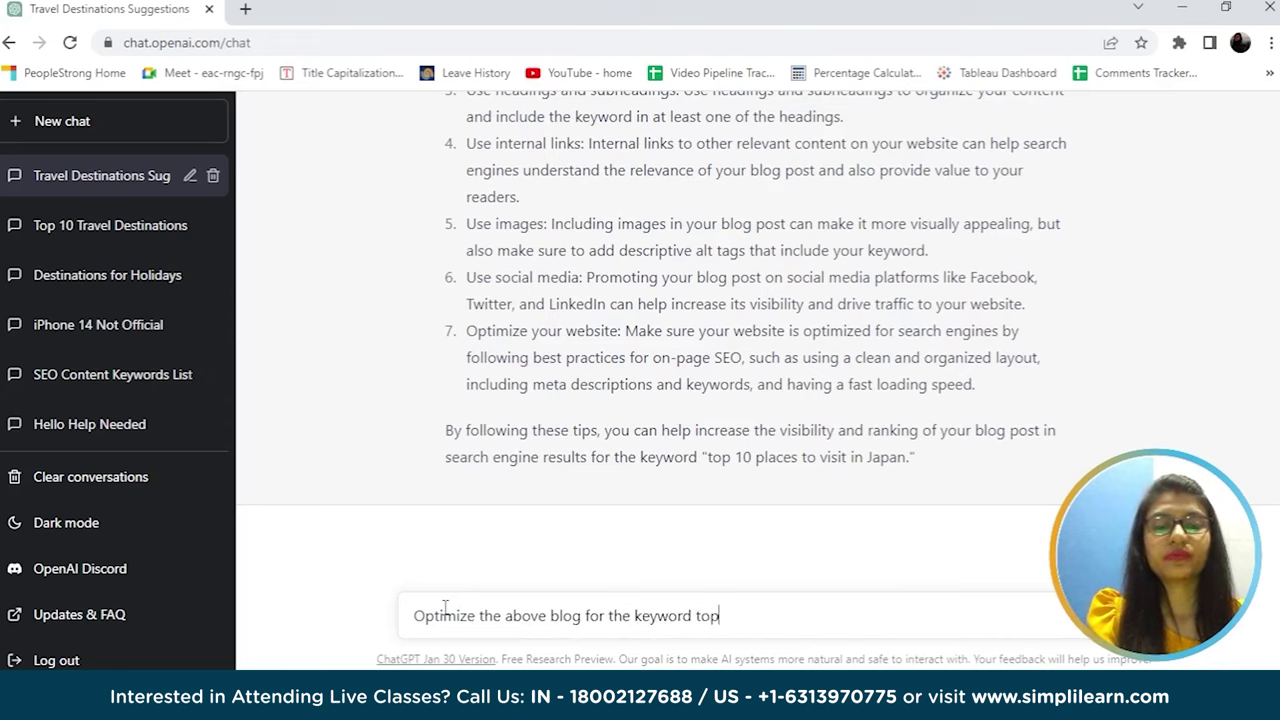
type(" 10 places toi")
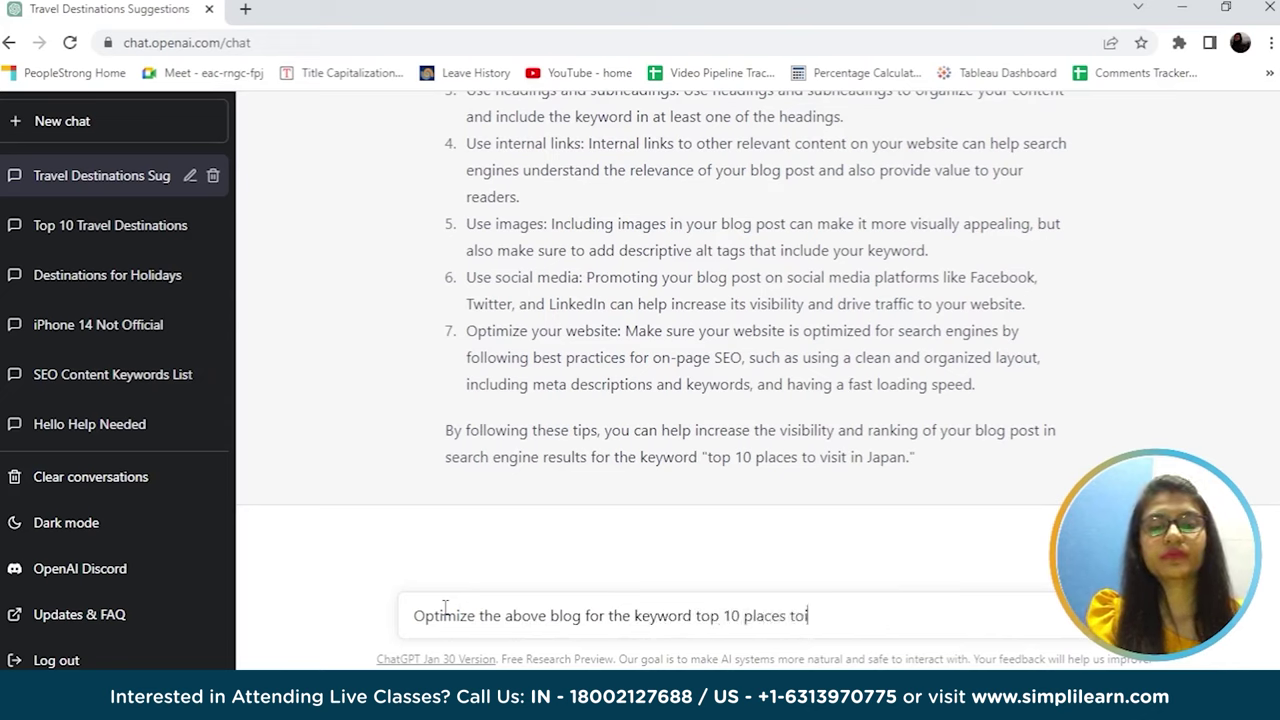
type("visit in Japan")
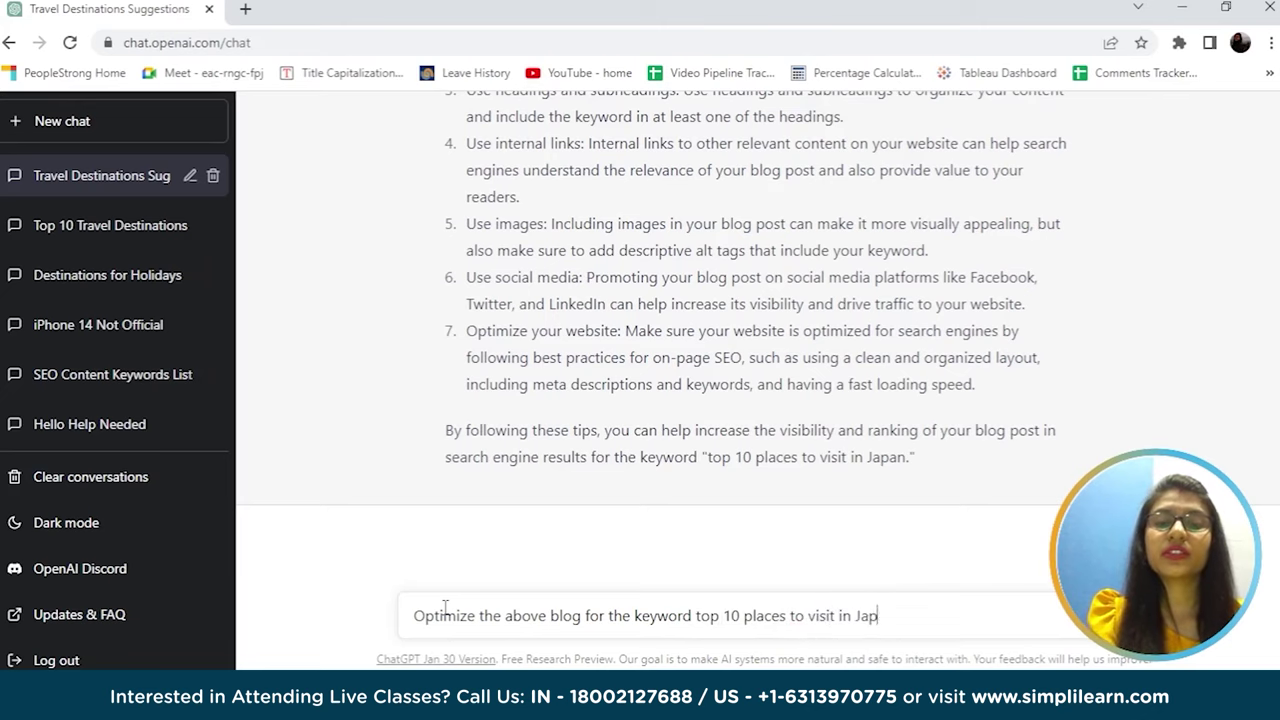
key("Return")
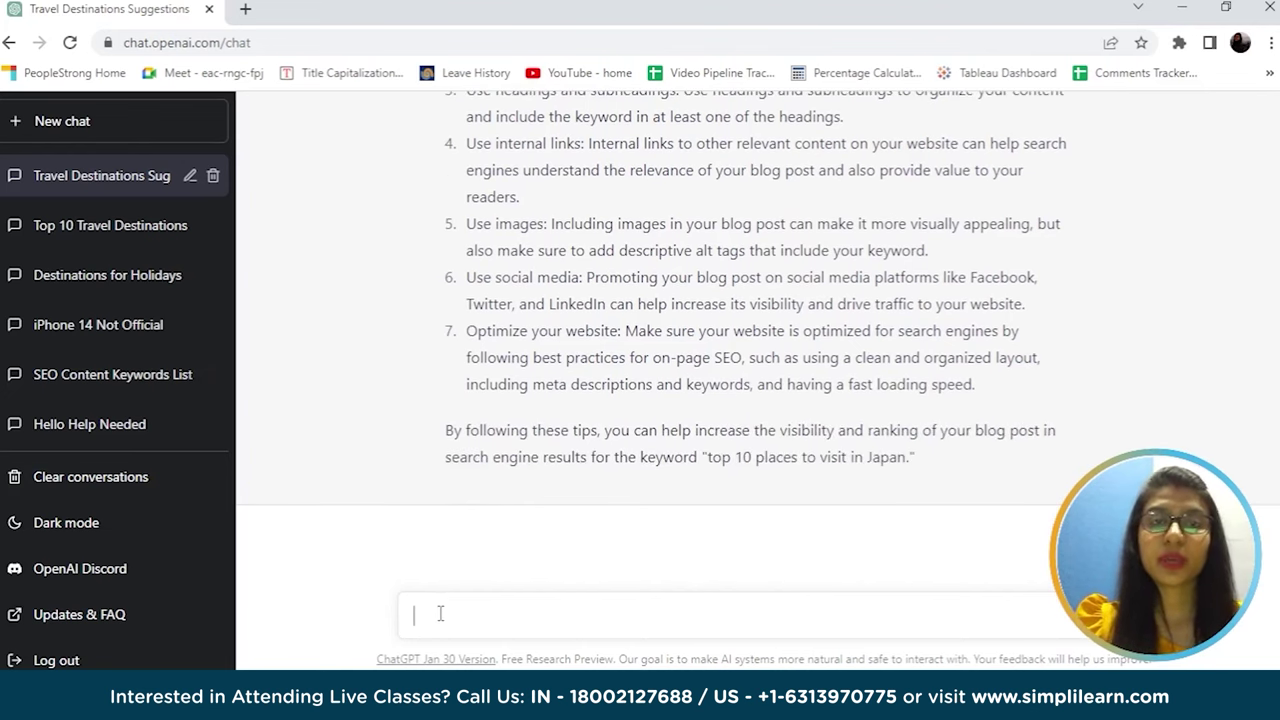
Step: Send the prompt "Add headings H1 H2 in the above blog"
type("Add hea")
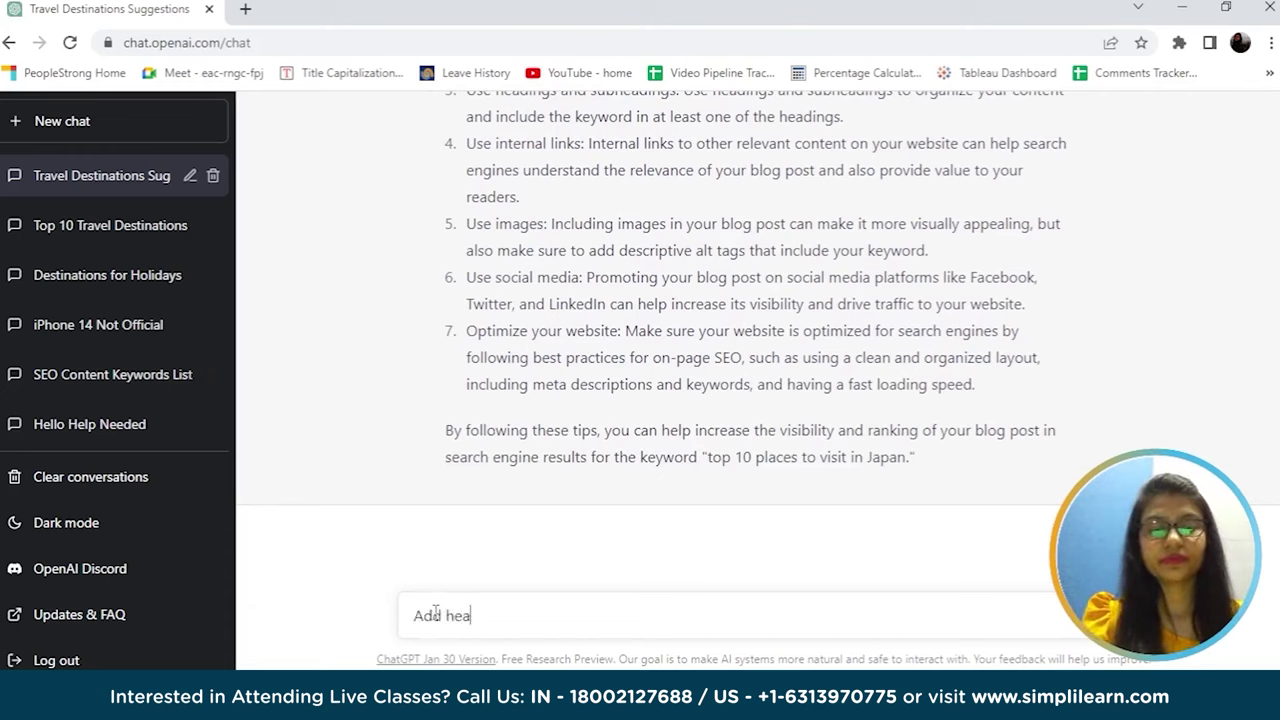
type("dings H1 H")
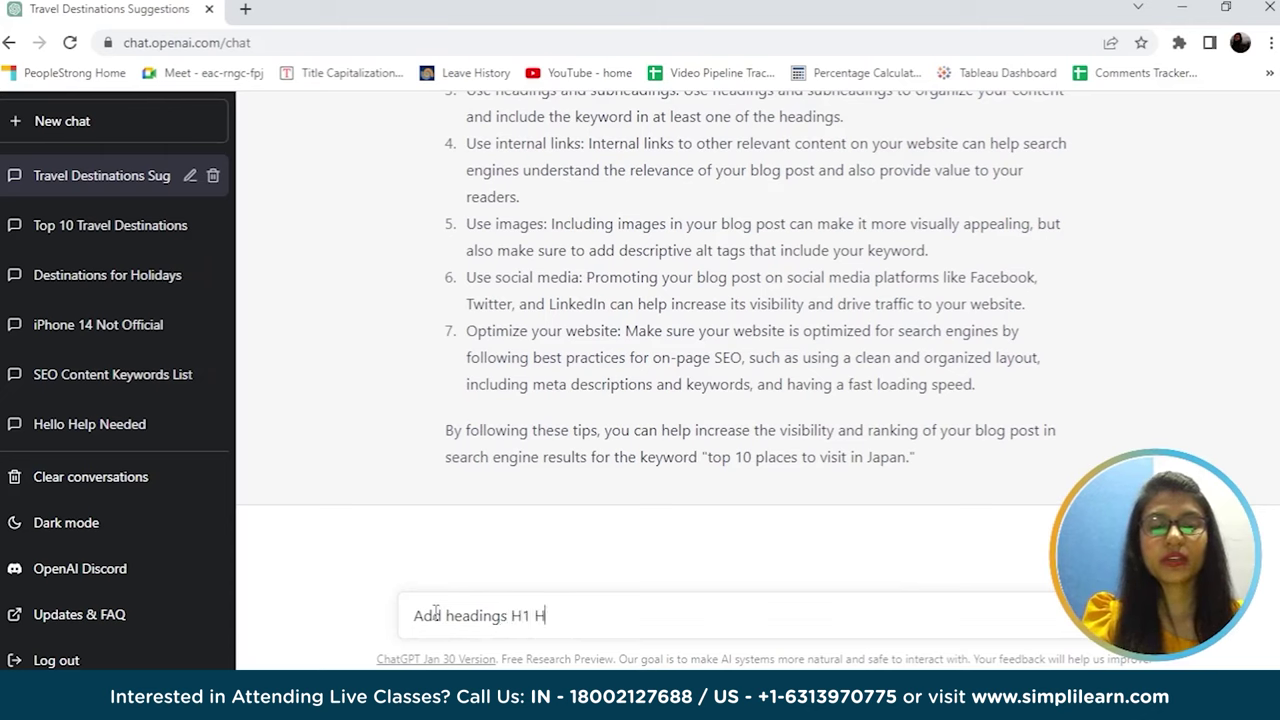
type("2 in the above bl")
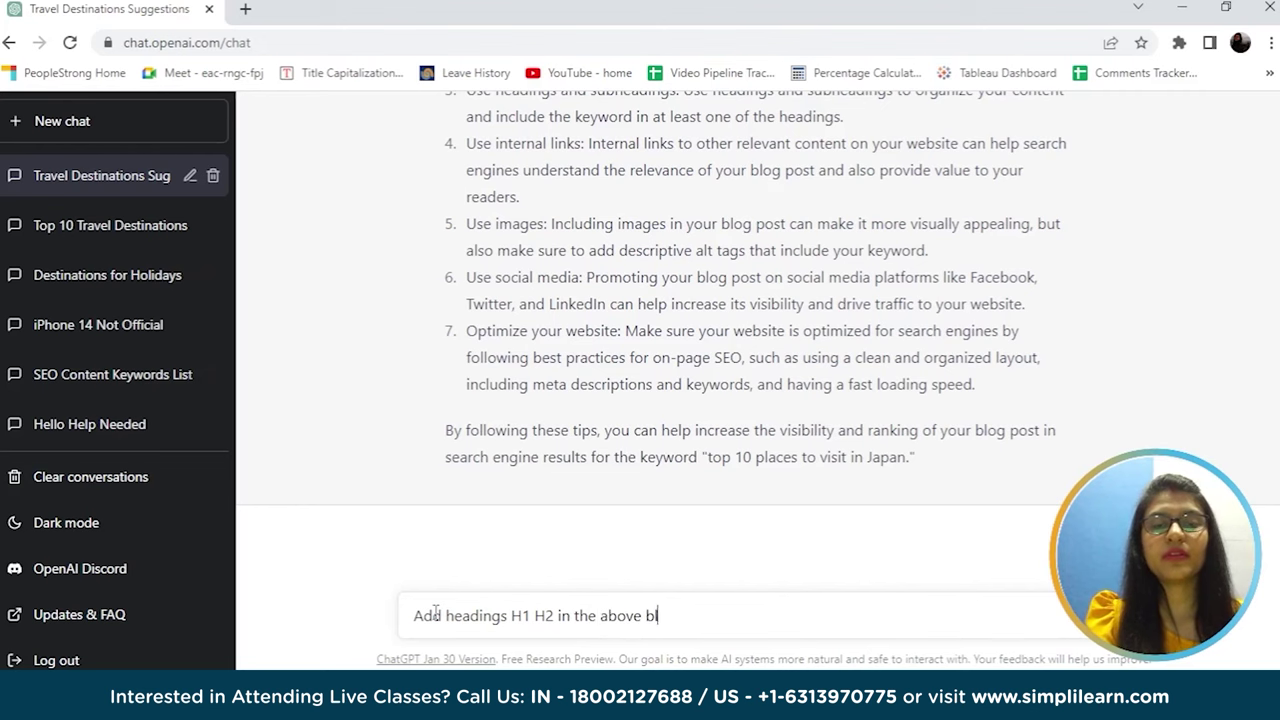
type("og")
key("Return")
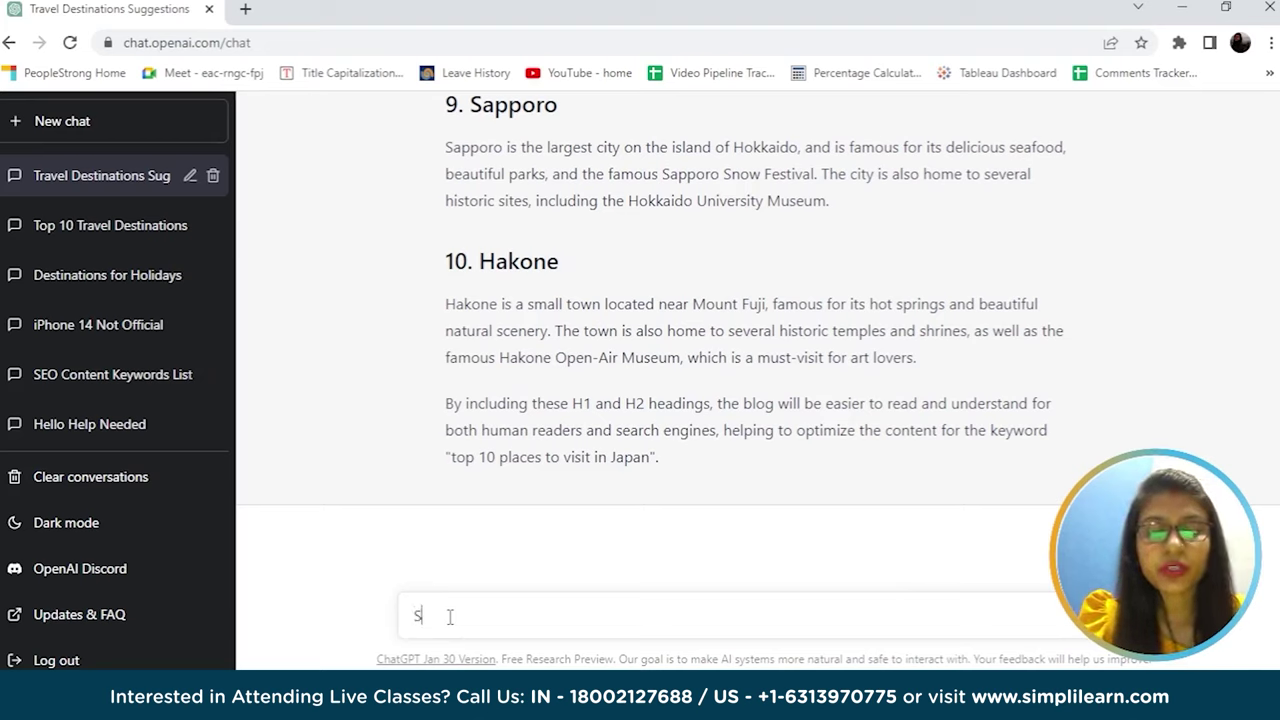
Step: Send the prompt "Suggest me few interlinks for the above blog"
type("me")
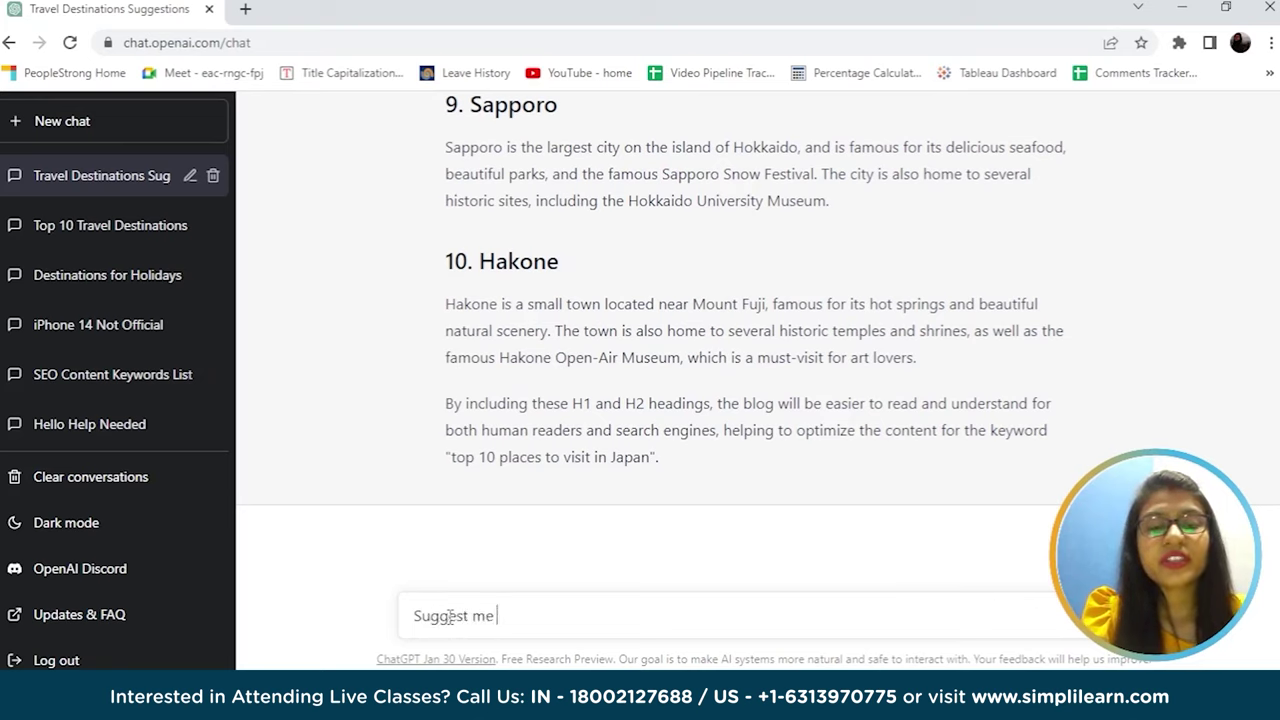
type("terlis")
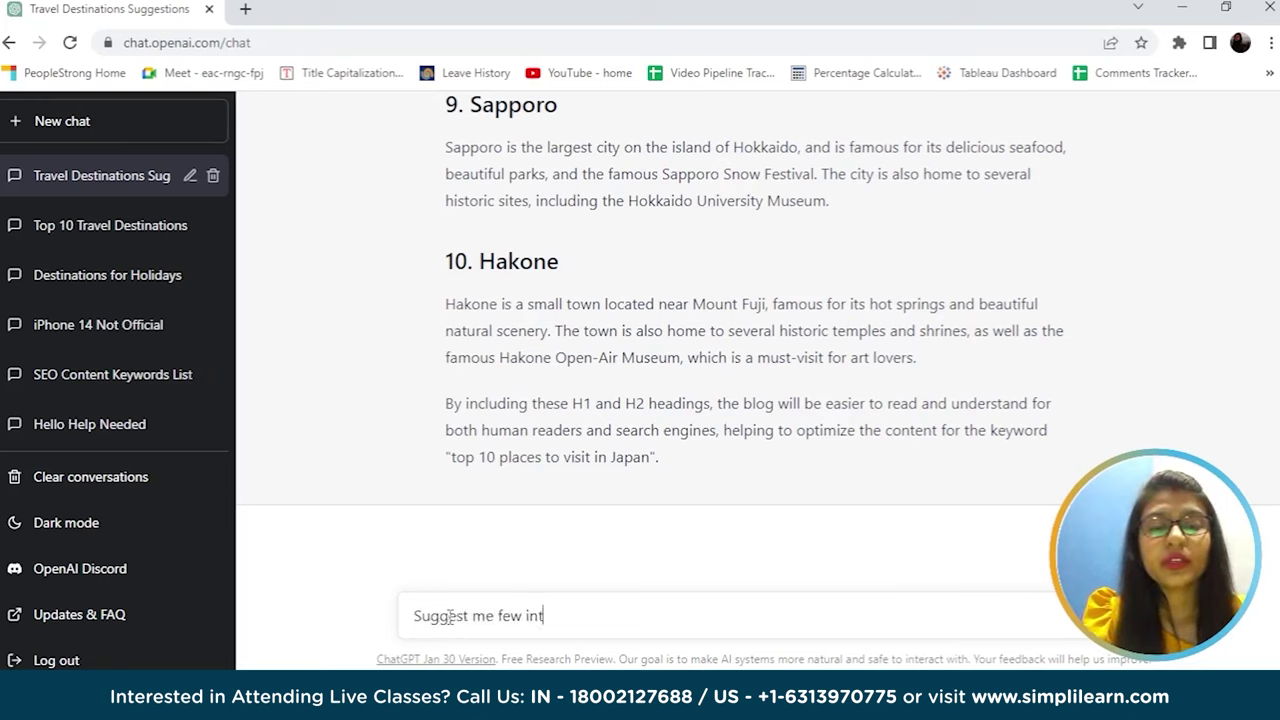
key("BackSpace")
type("nks ")
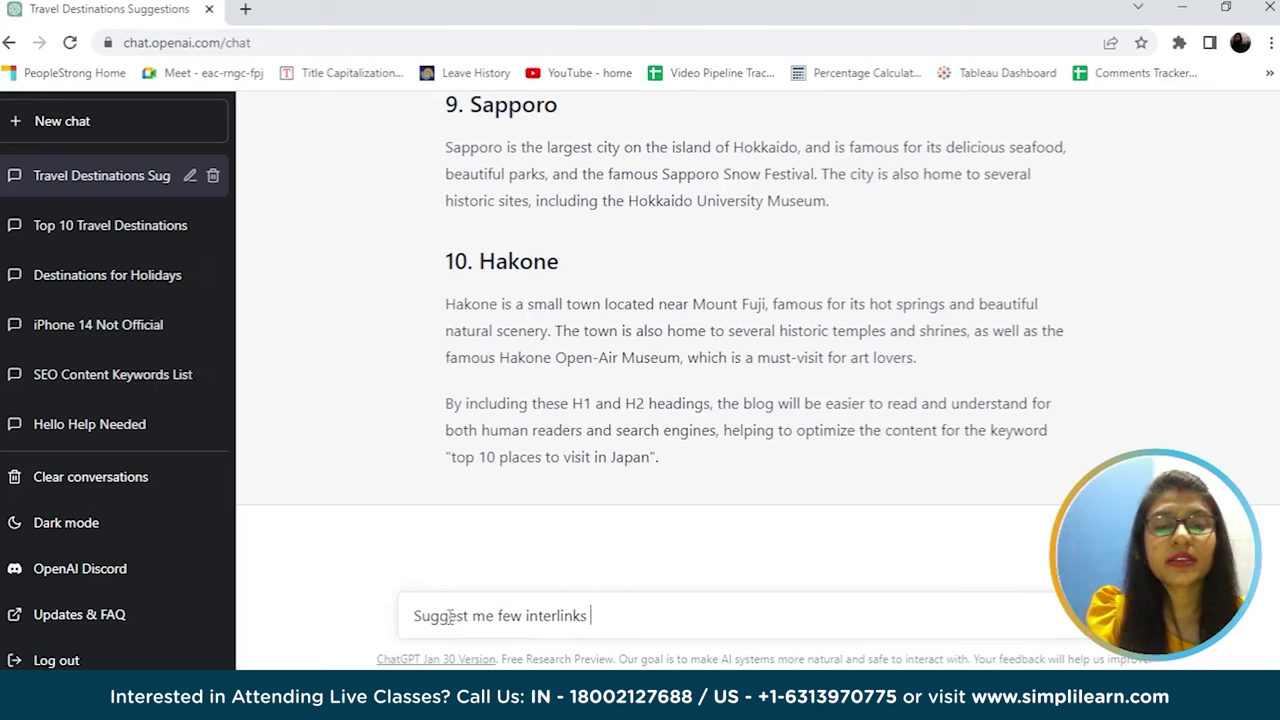
type("for the above blog")
key("Return")
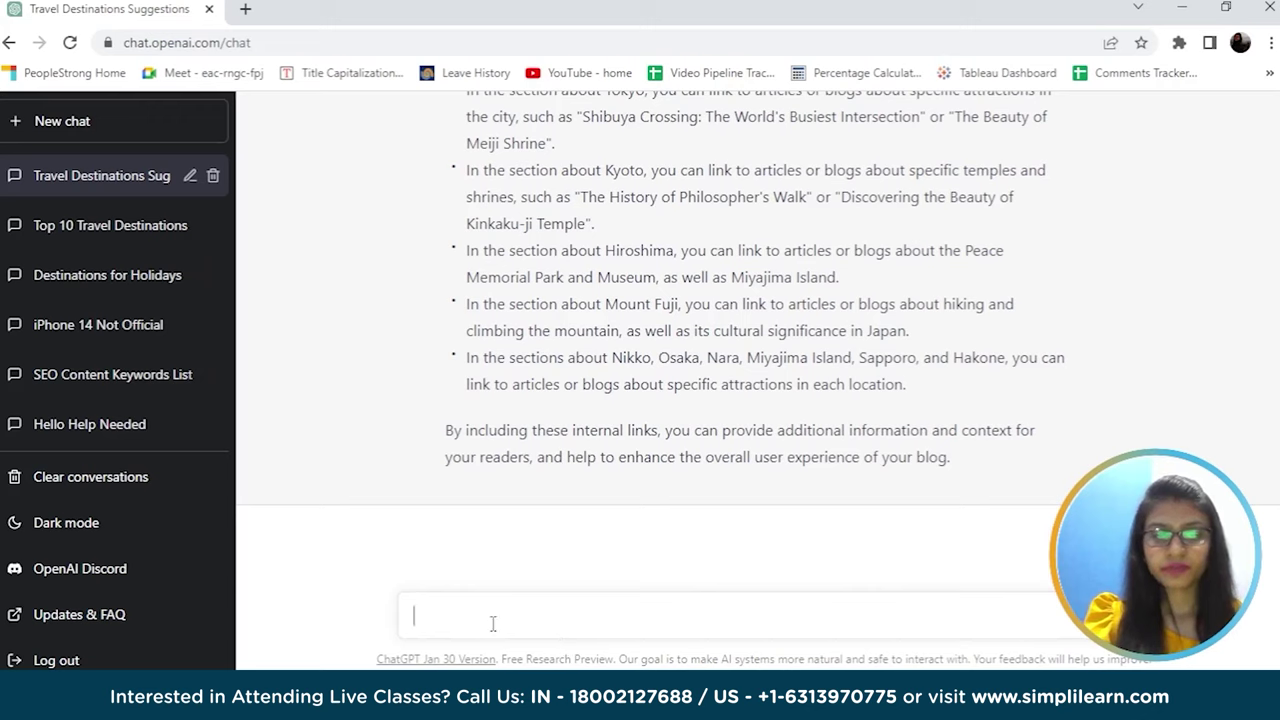
Step: Send the prompt "Which of the above can I use in my blog?"
type("Which o")
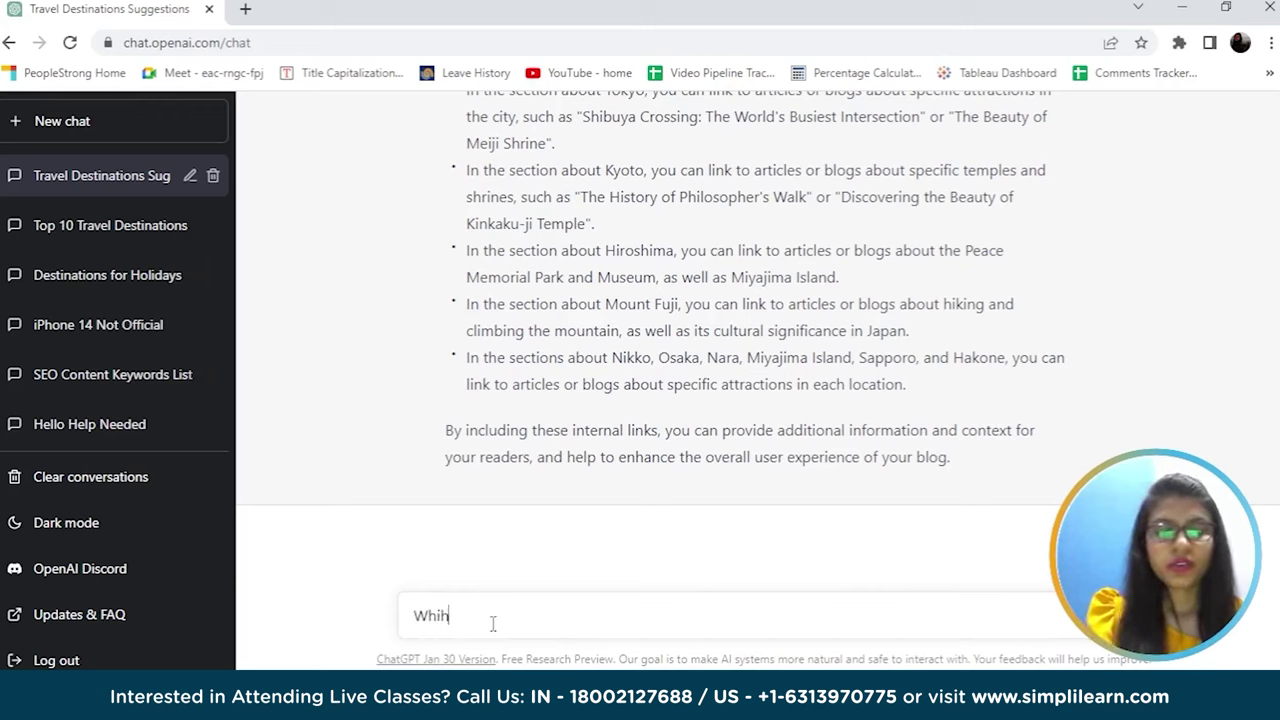
type("f the ")
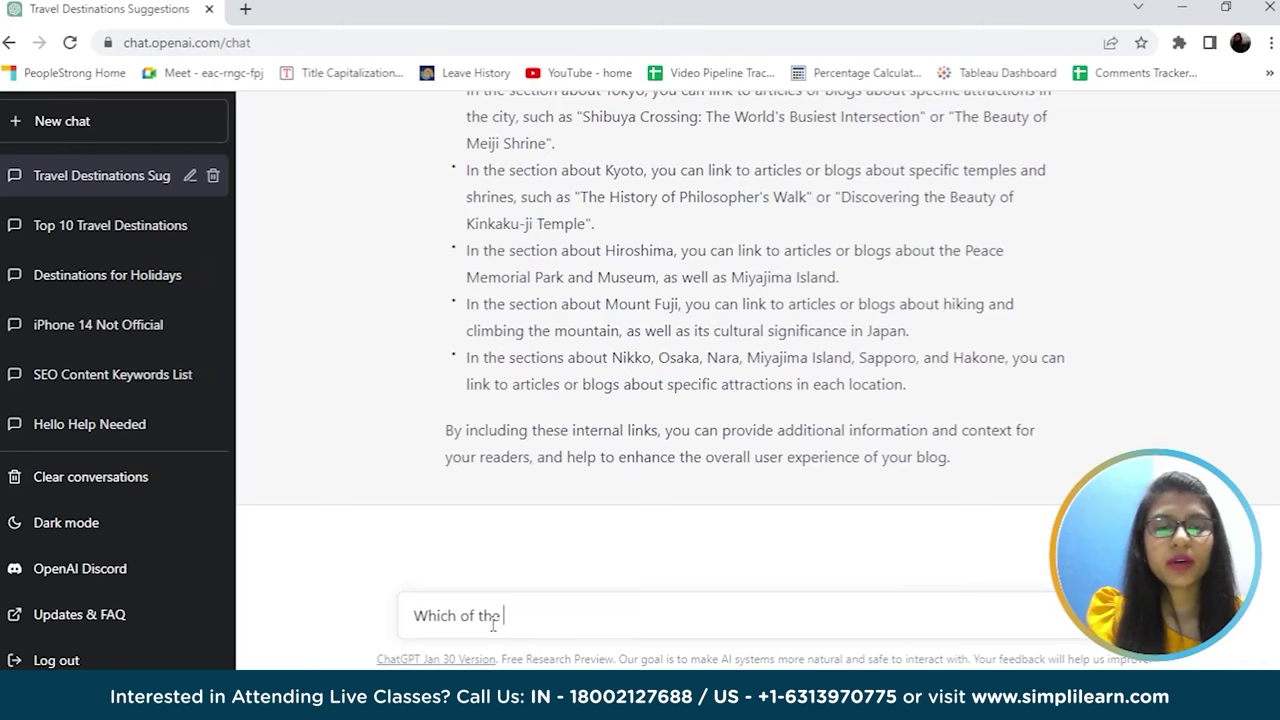
type("above can")
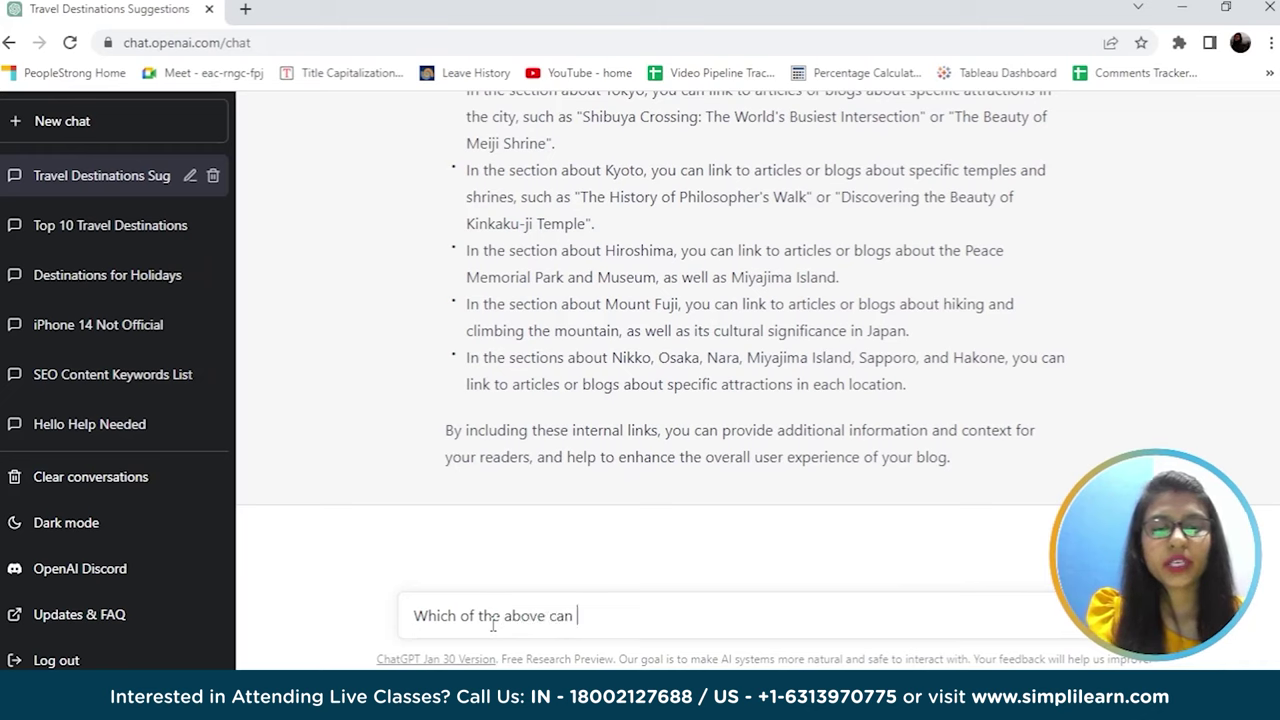
type(" I use in ")
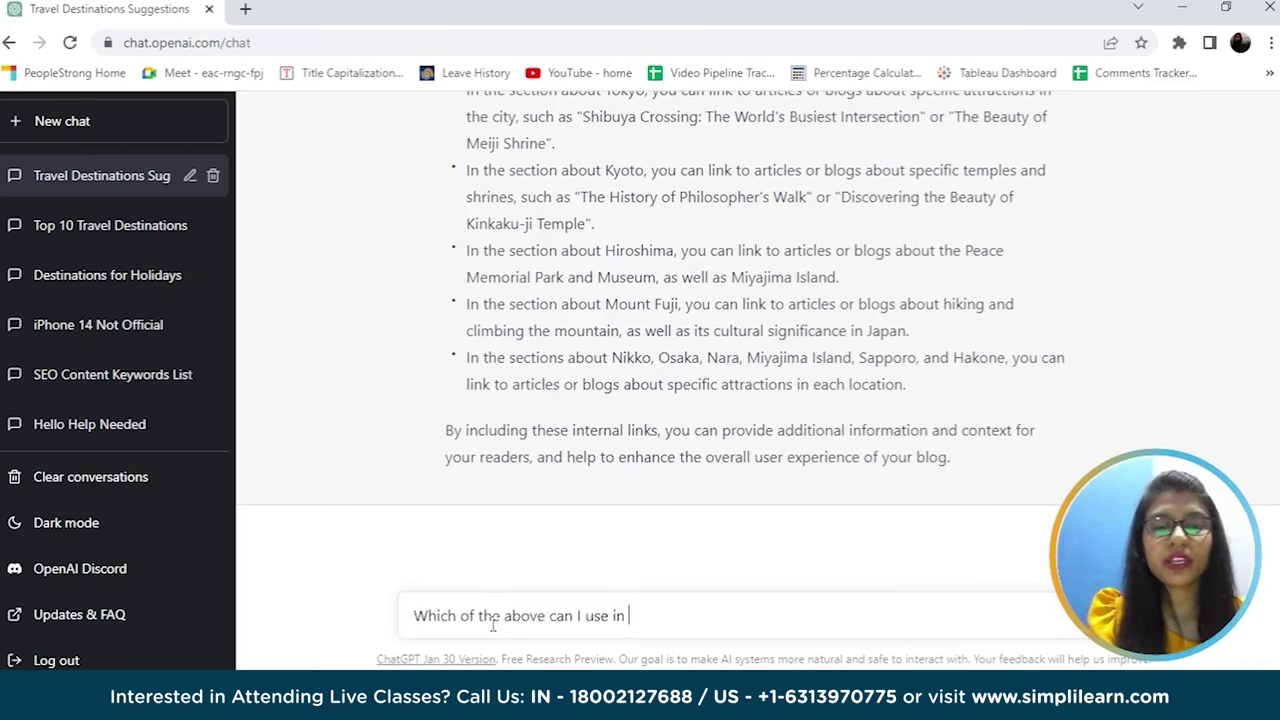
type("my blog")
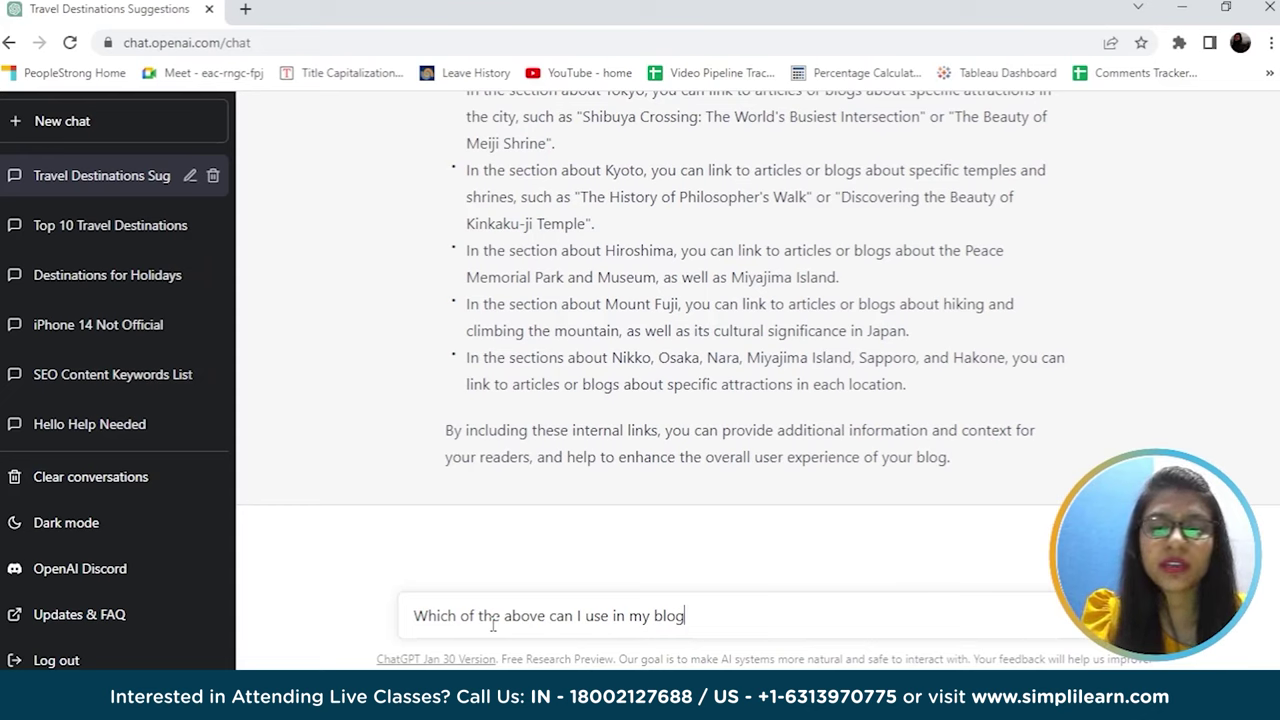
type("?")
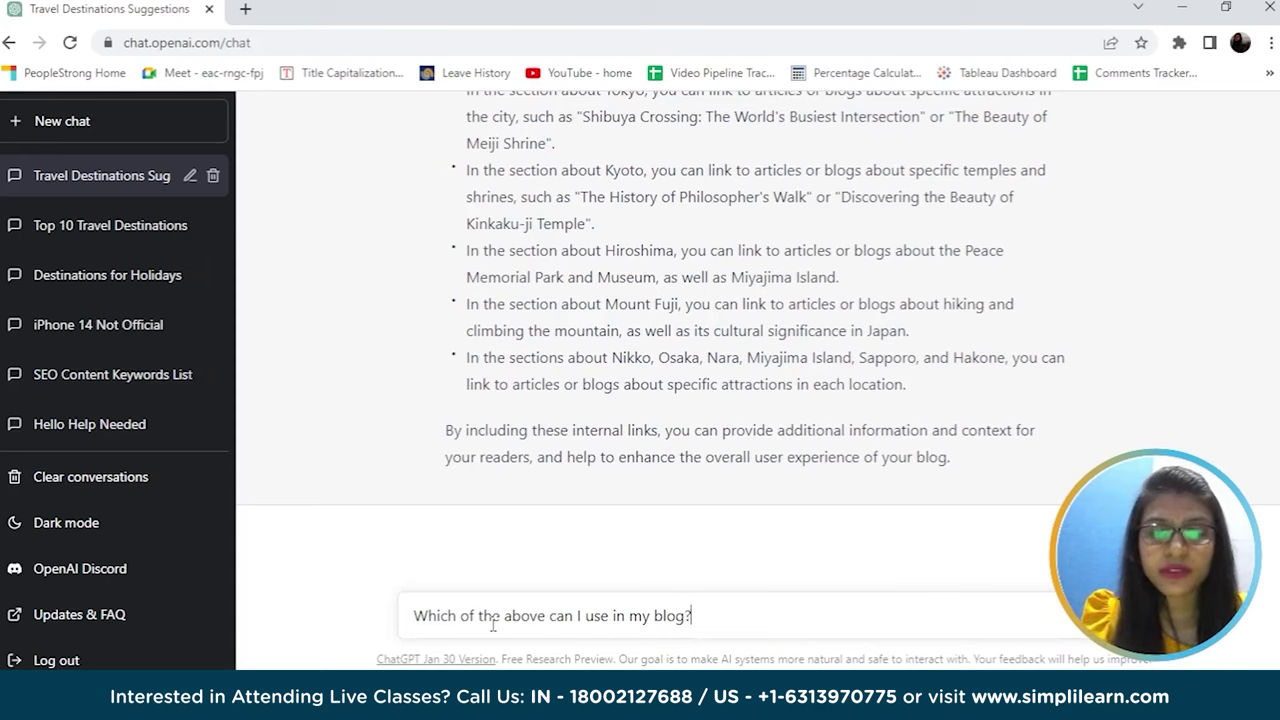
key("Return")
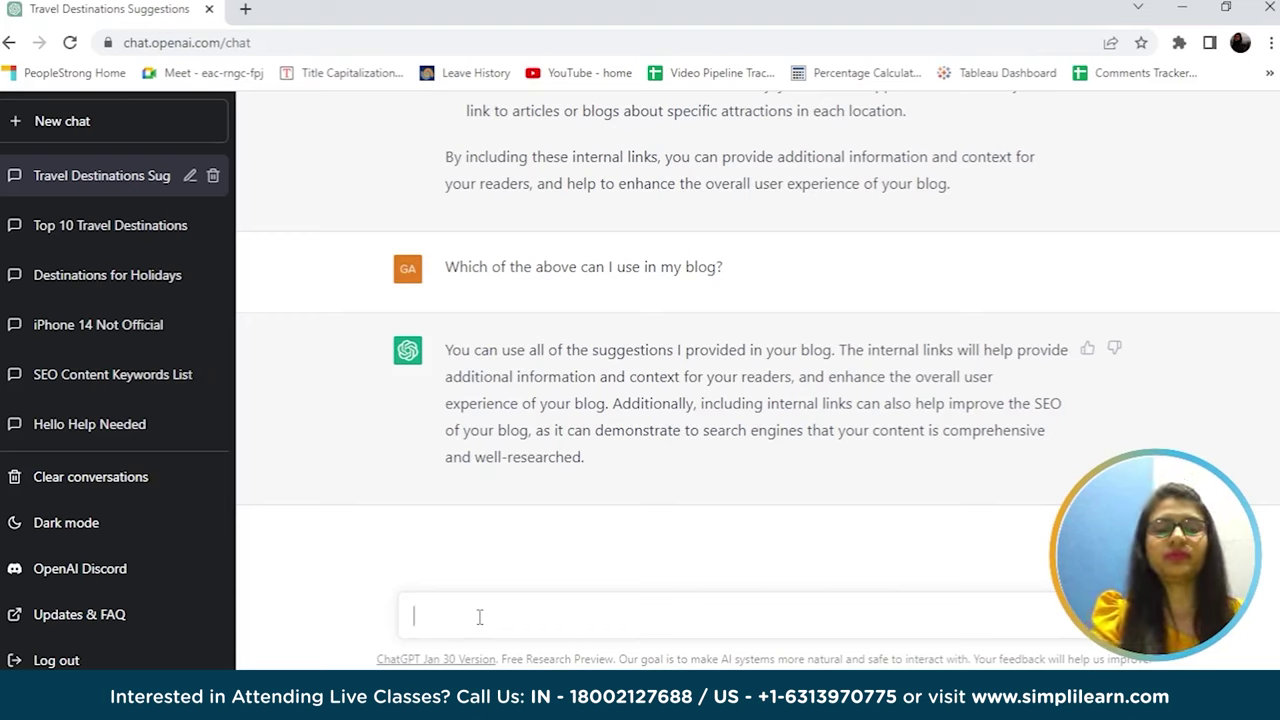
Step: Send the prompt "suggest cover image for the above blog"
type("suggest ")
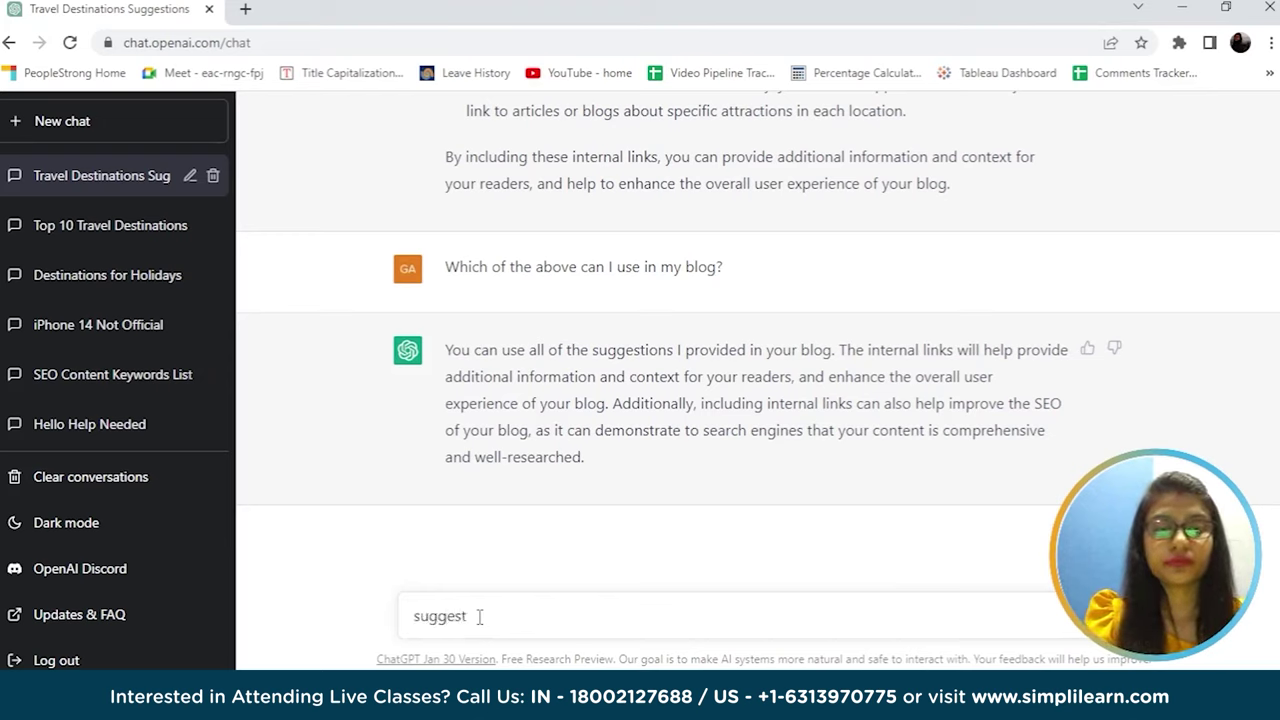
type("co")
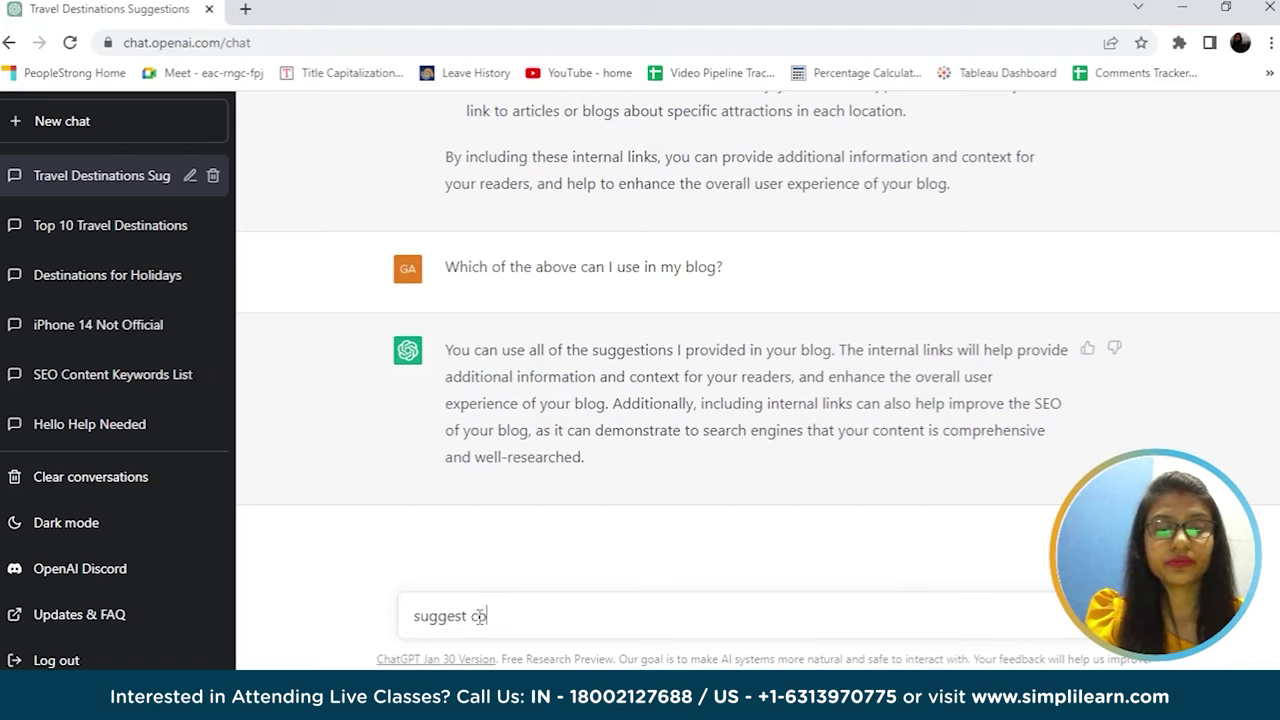
type("ver image for the above blog")
key("Return")
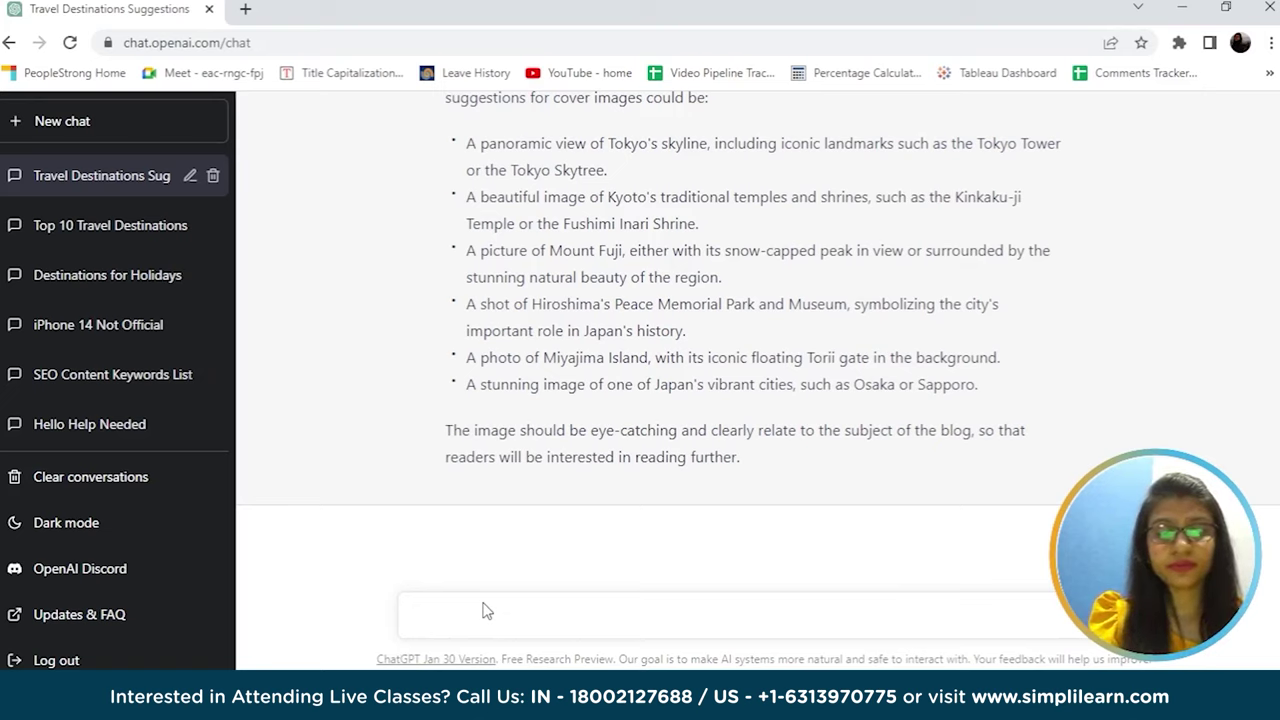
Step: Send the prompt "Suggest me image idea for Mount Fuji"
type("Su")
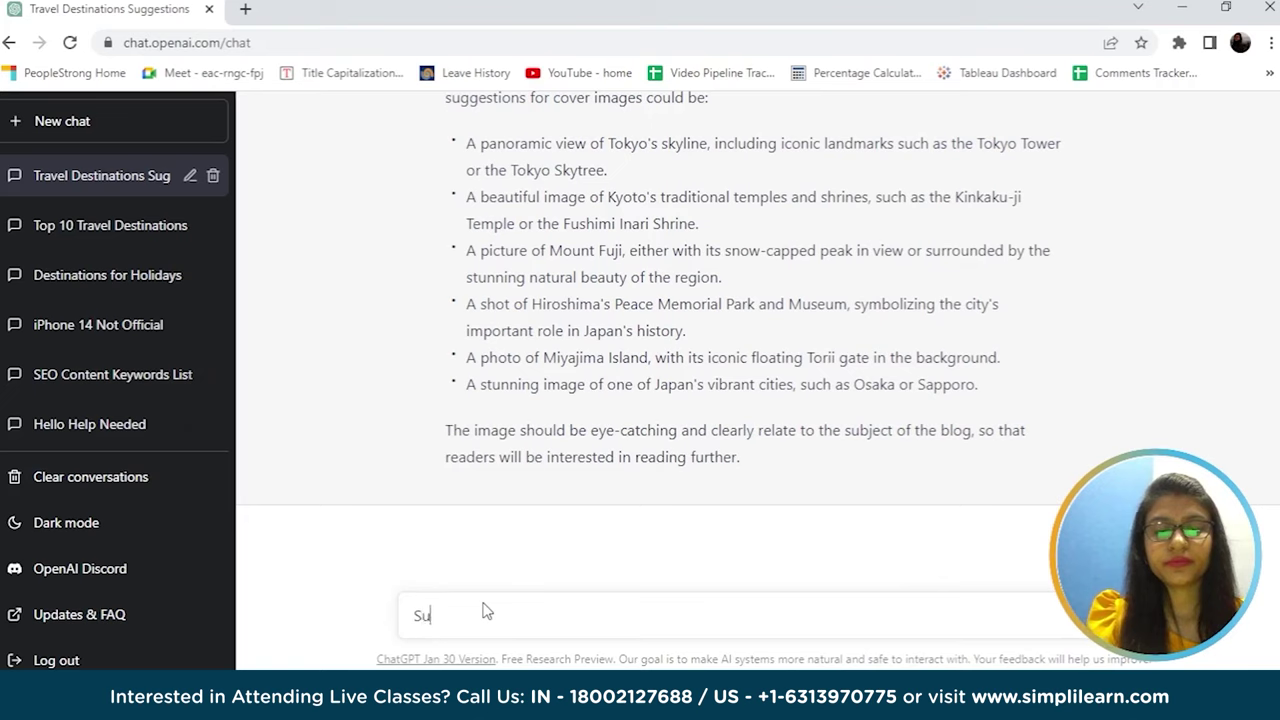
type("ggest me i")
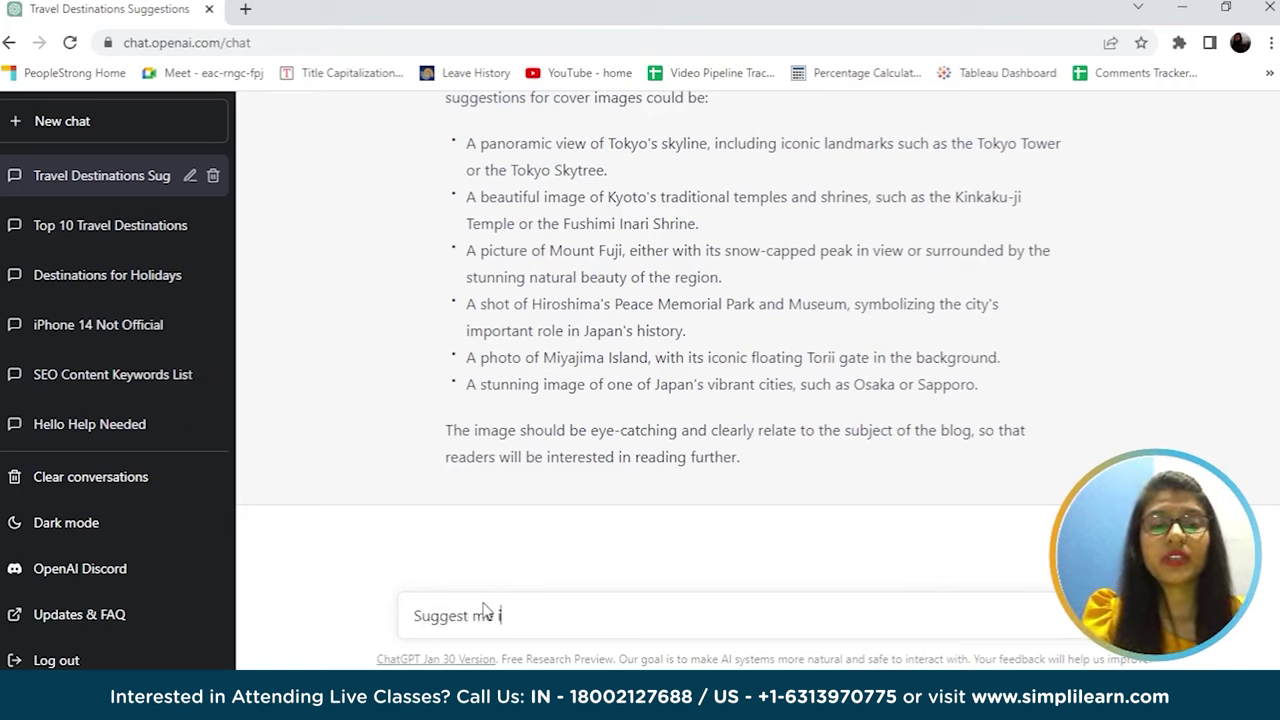
type("mage idea ")
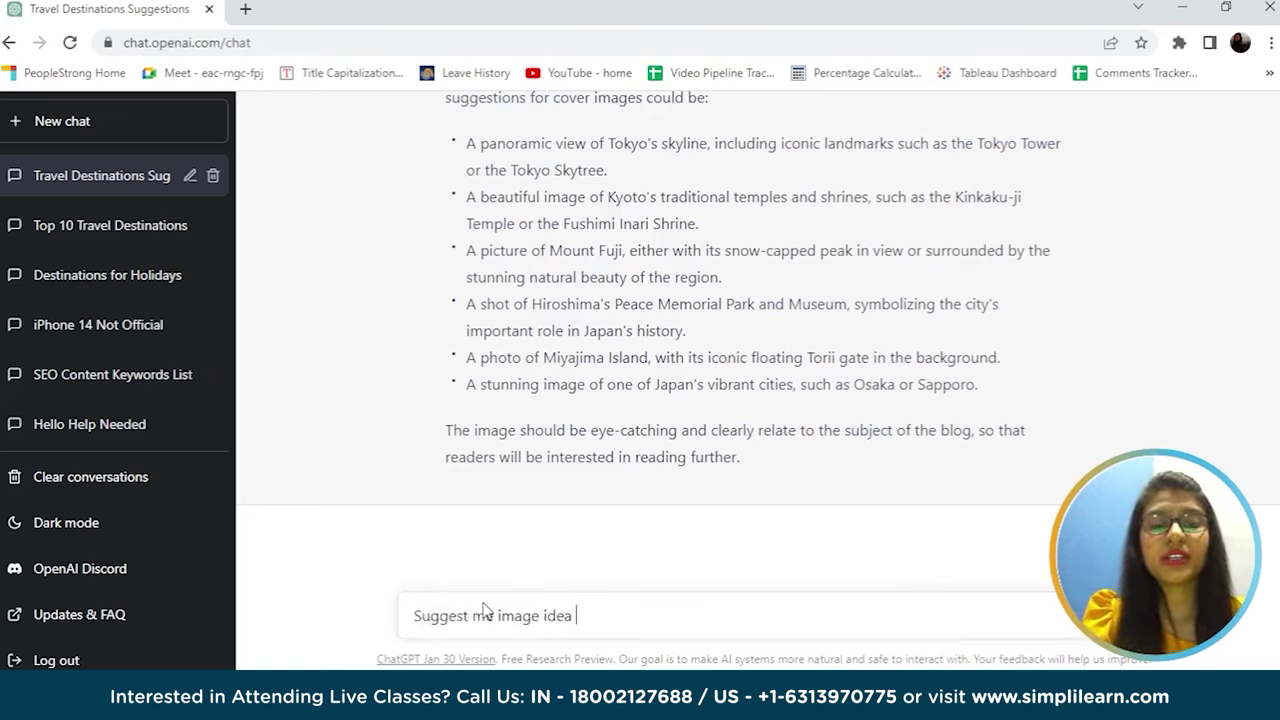
type("for mount Fuh")
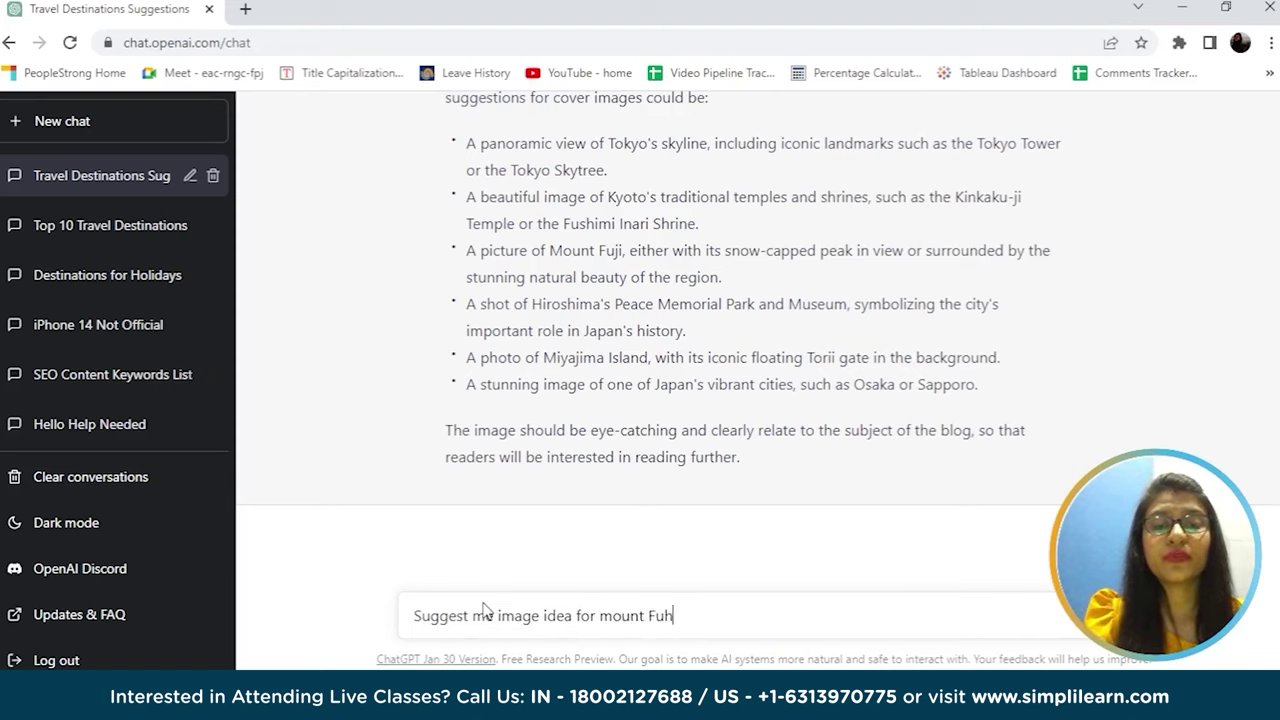
key("BackSpace")
type("ji")
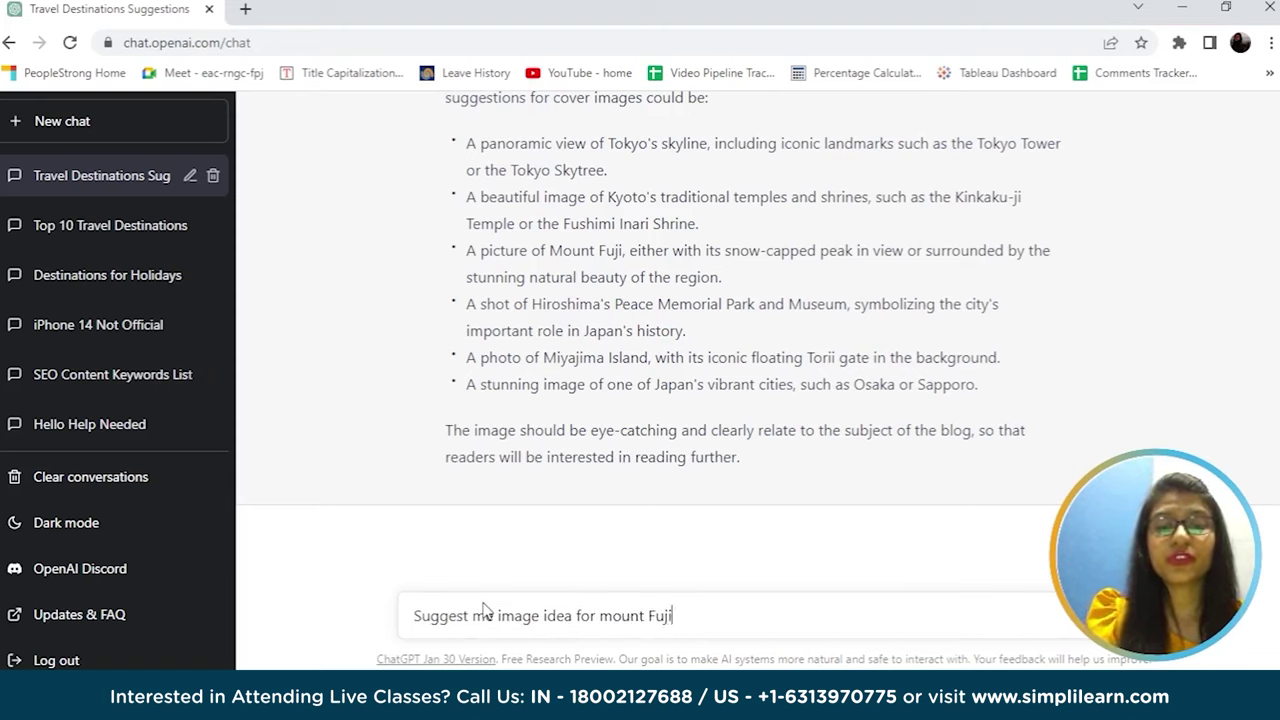
key("Left")
key("BackSpace")
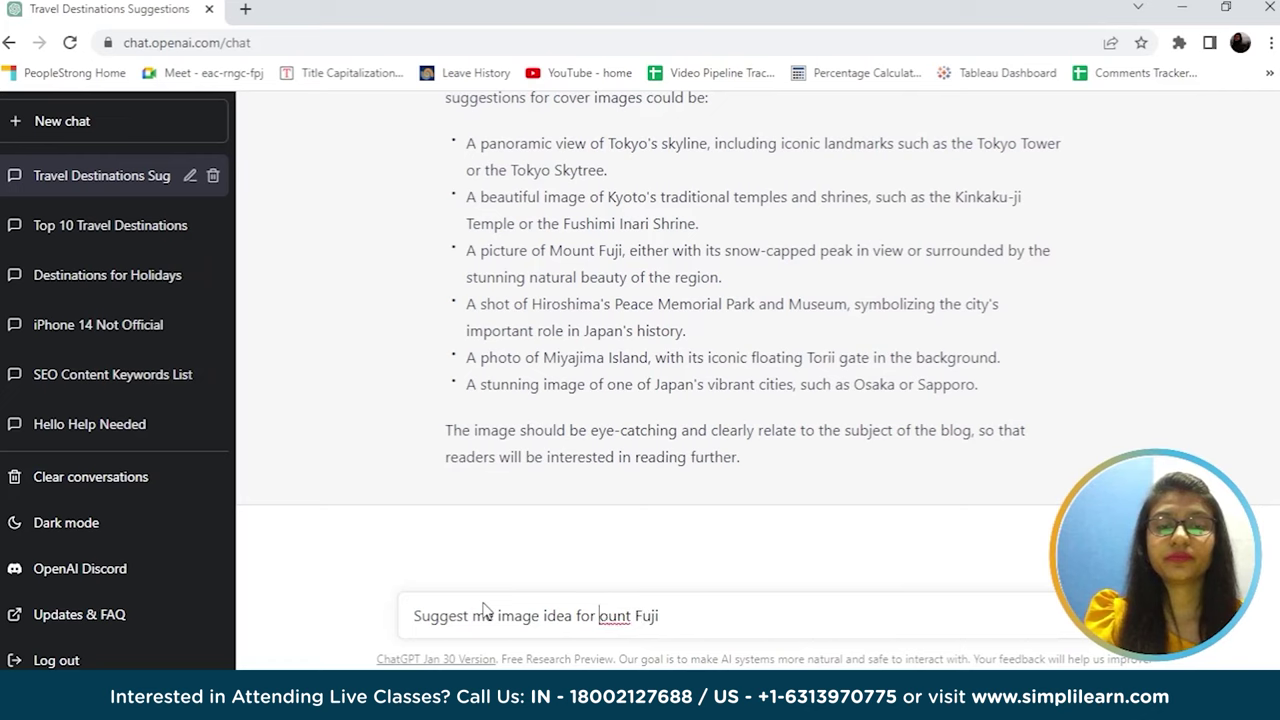
type("M")
key("Return")
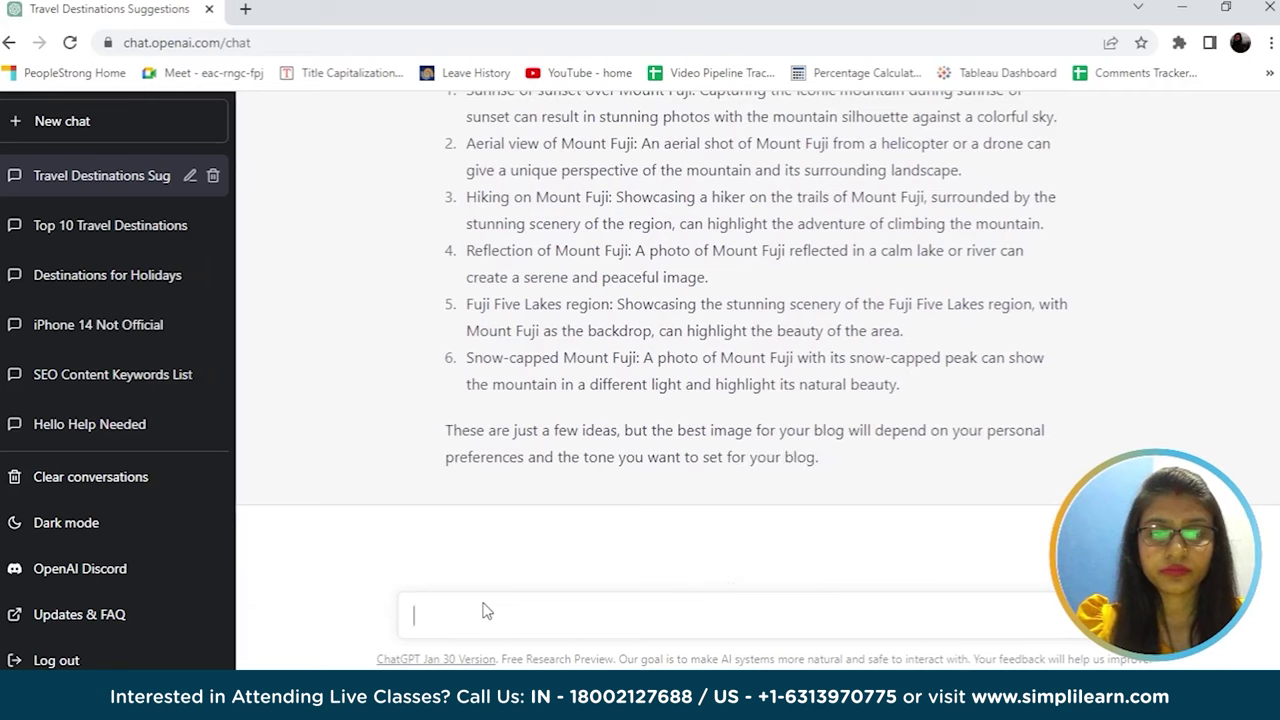
Step: Send the prompt "Optimize the Mount Fuji image for my blog"
type("G")
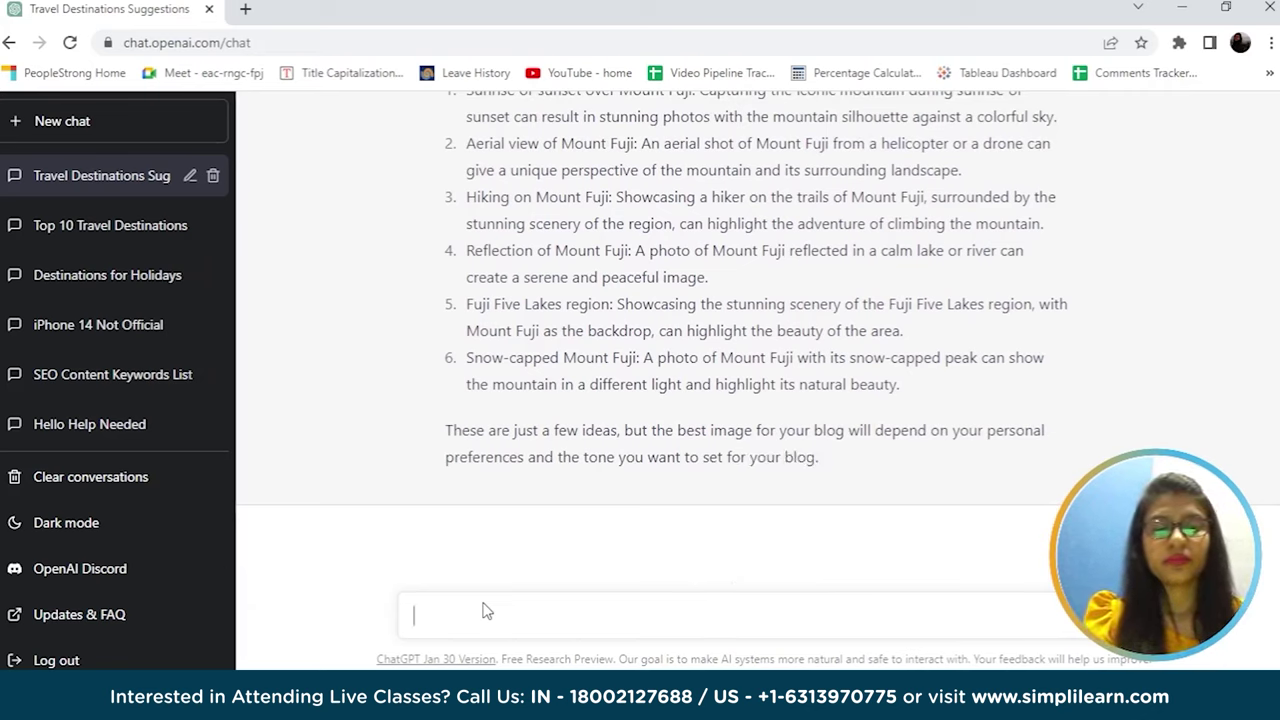
type("Optimise the")
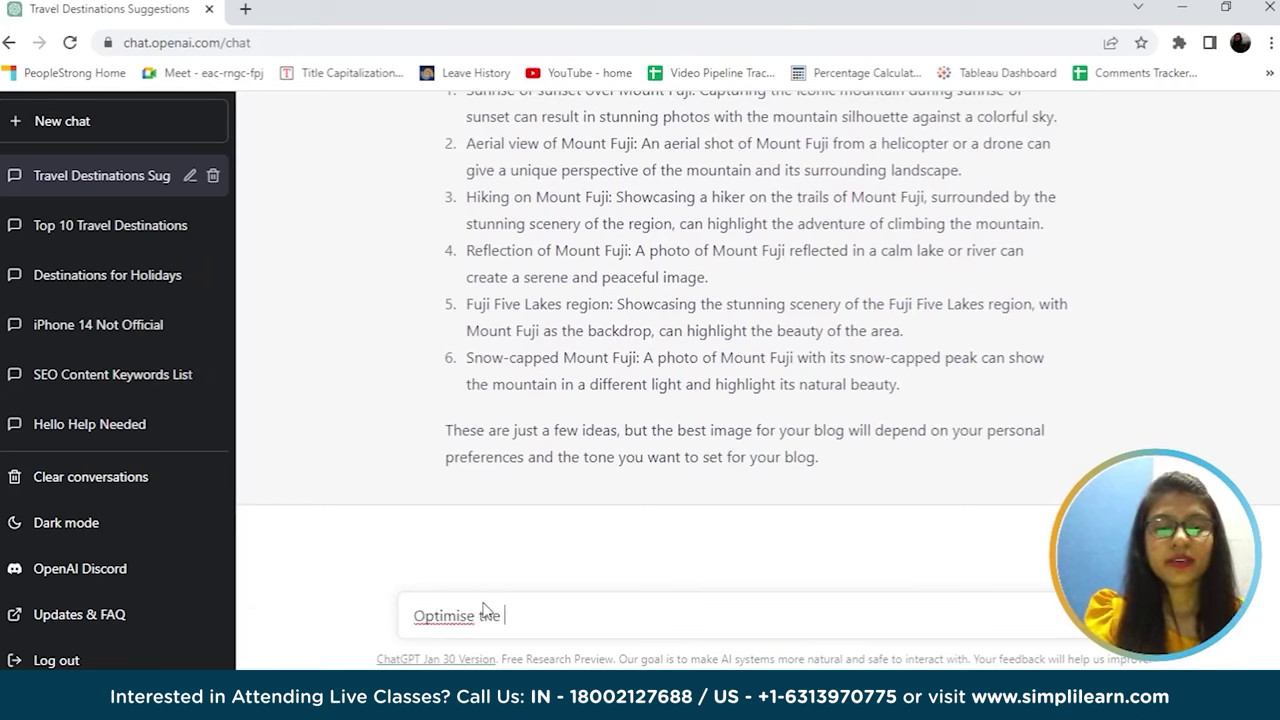
key("BackSpace")
key("BackSpace")
key("BackSpace")
type("ze the mount")
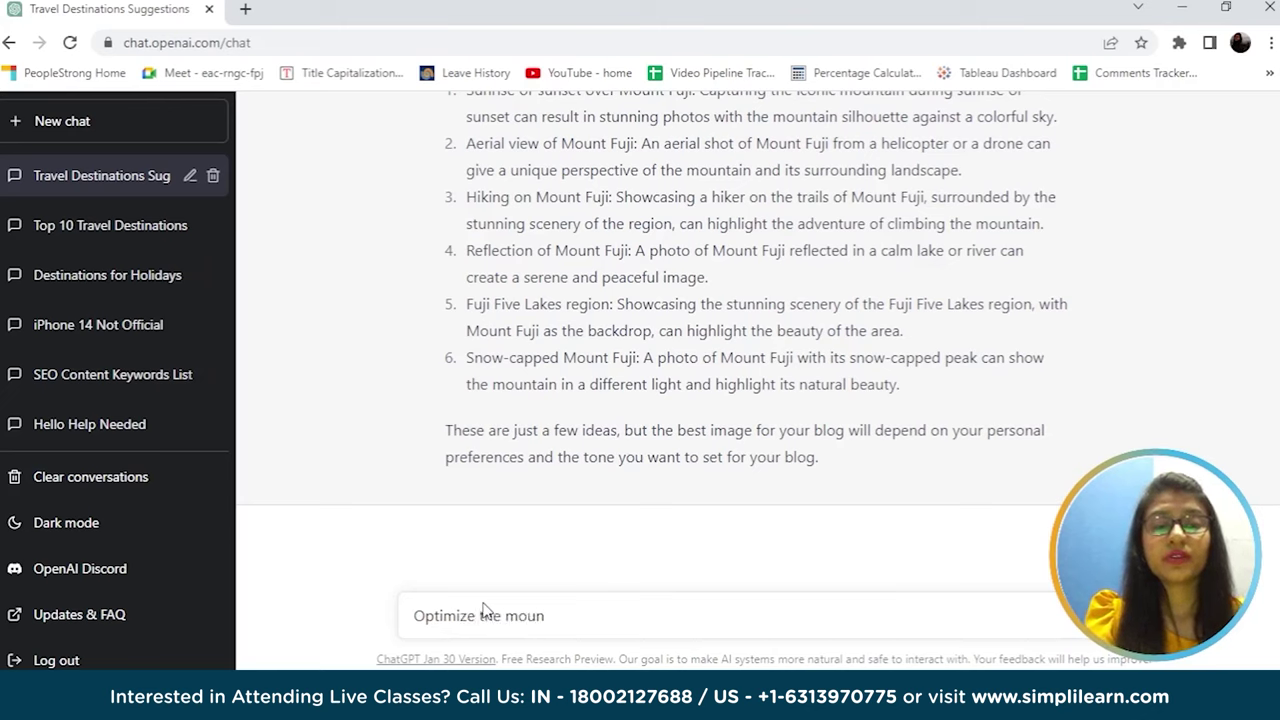
key("BackSpace")
key("BackSpace")
key("BackSpace")
key("BackSpace")
type("Mount")
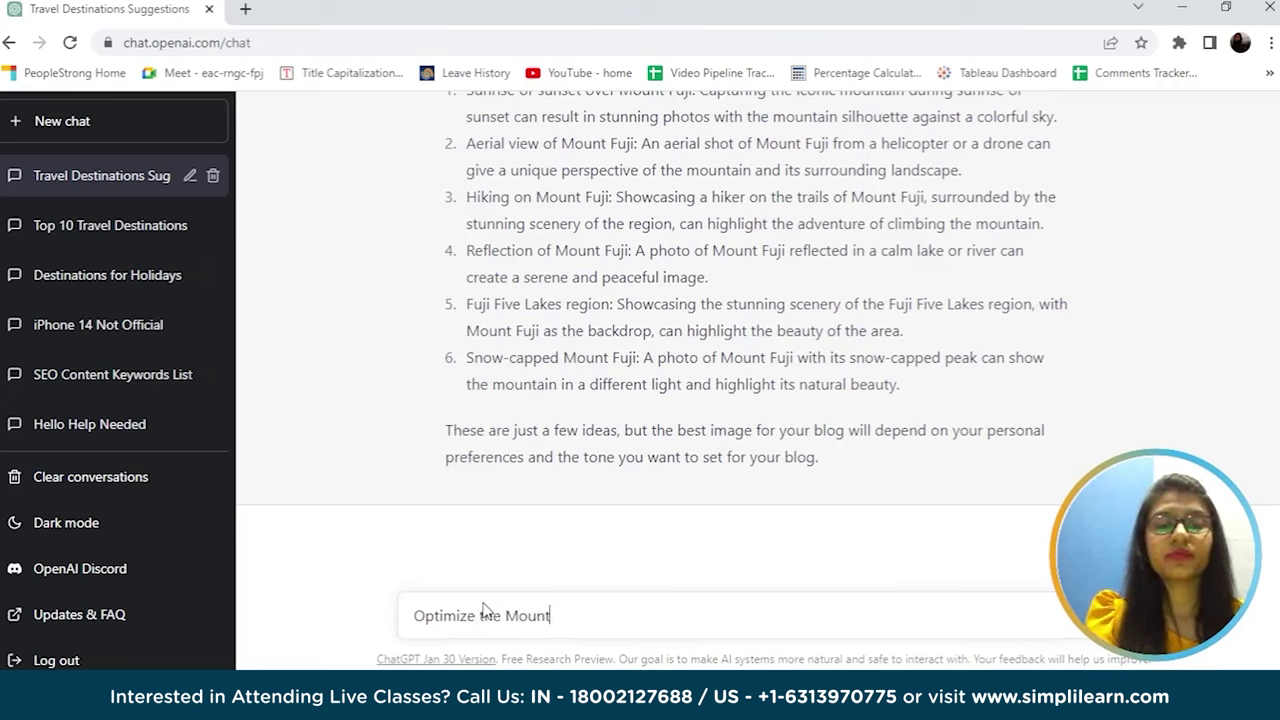
type(" Fuji image")
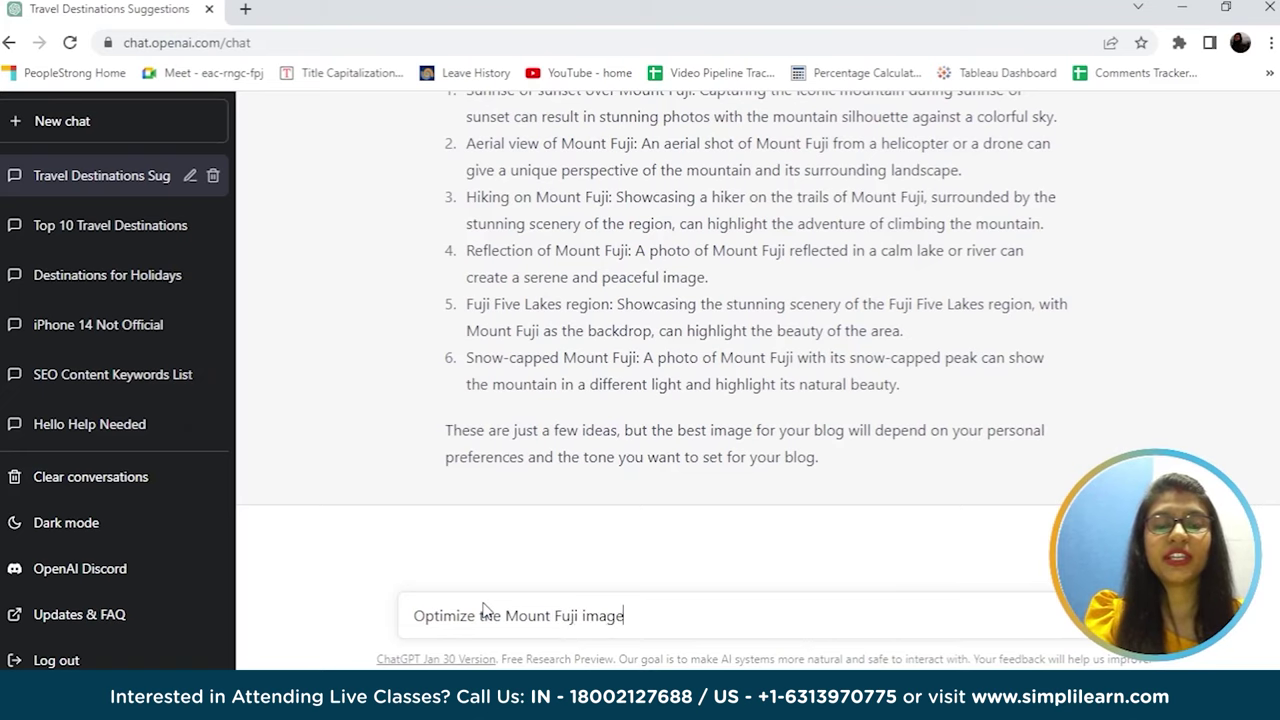
type(" for my ")
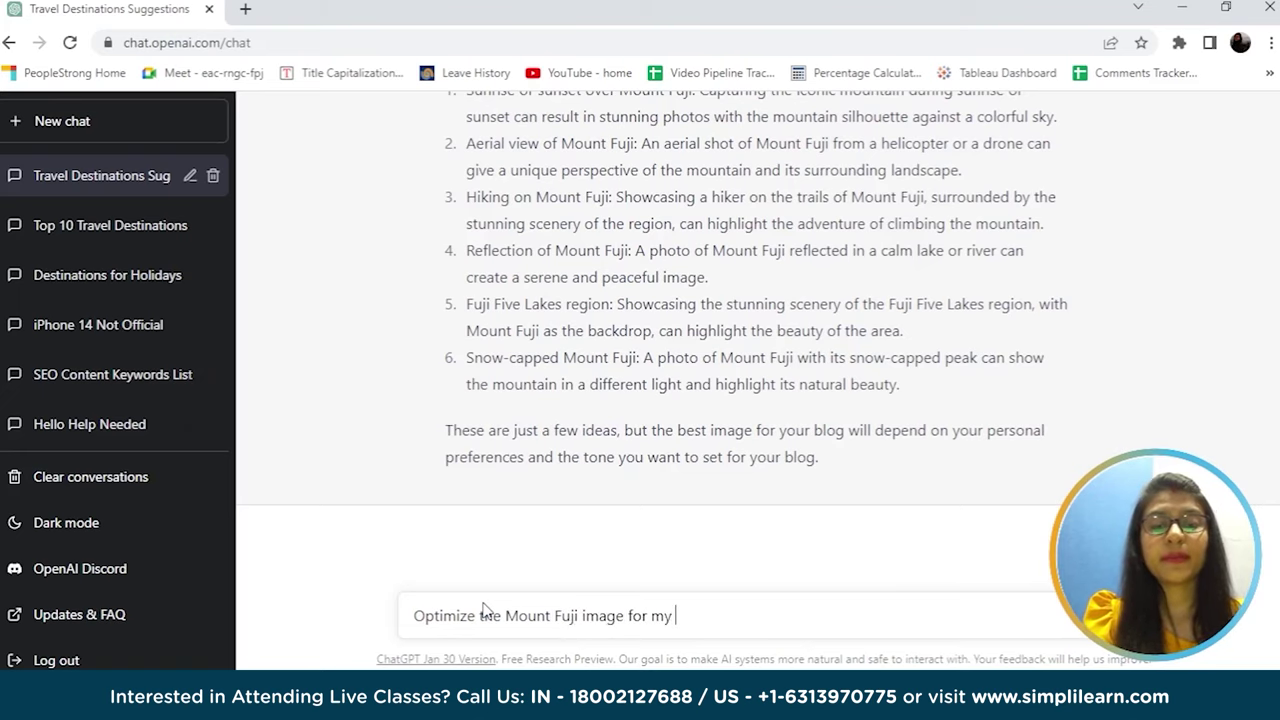
type("blog")
key("Return")
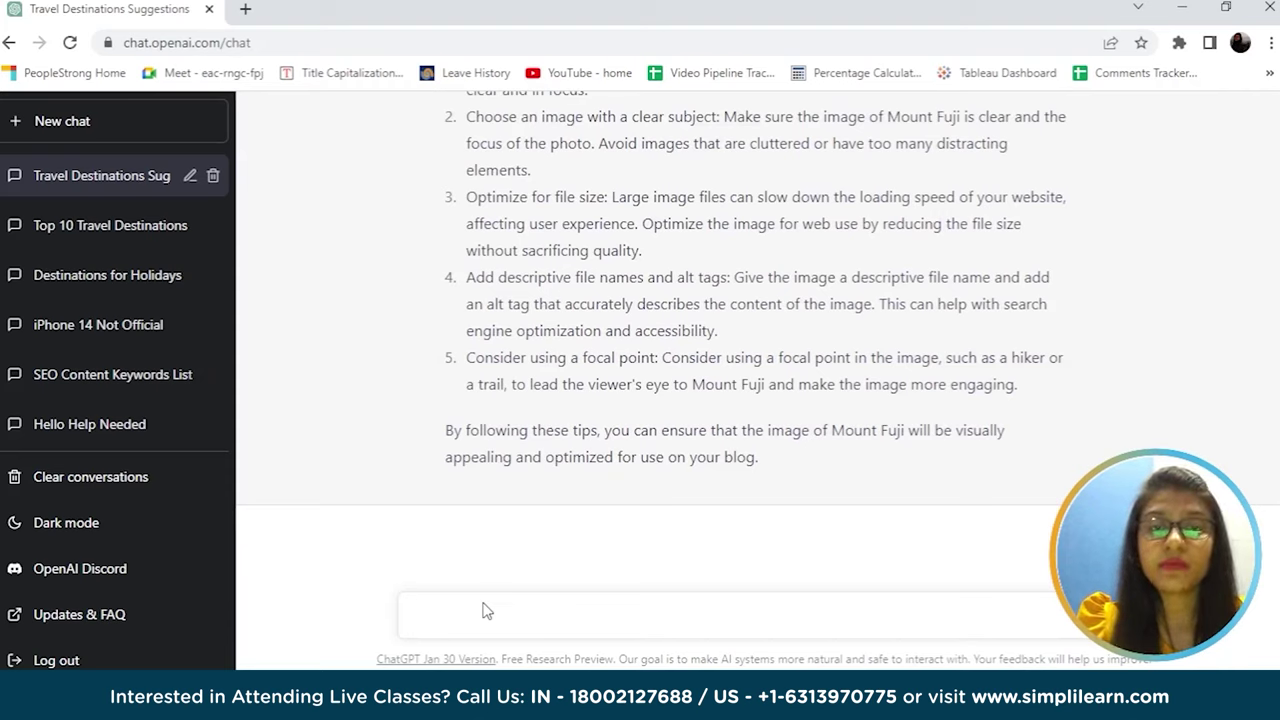
Step: Send the prompt "Get me good image title and alt tag for Mount Fuji Image"
left_click(486, 616)
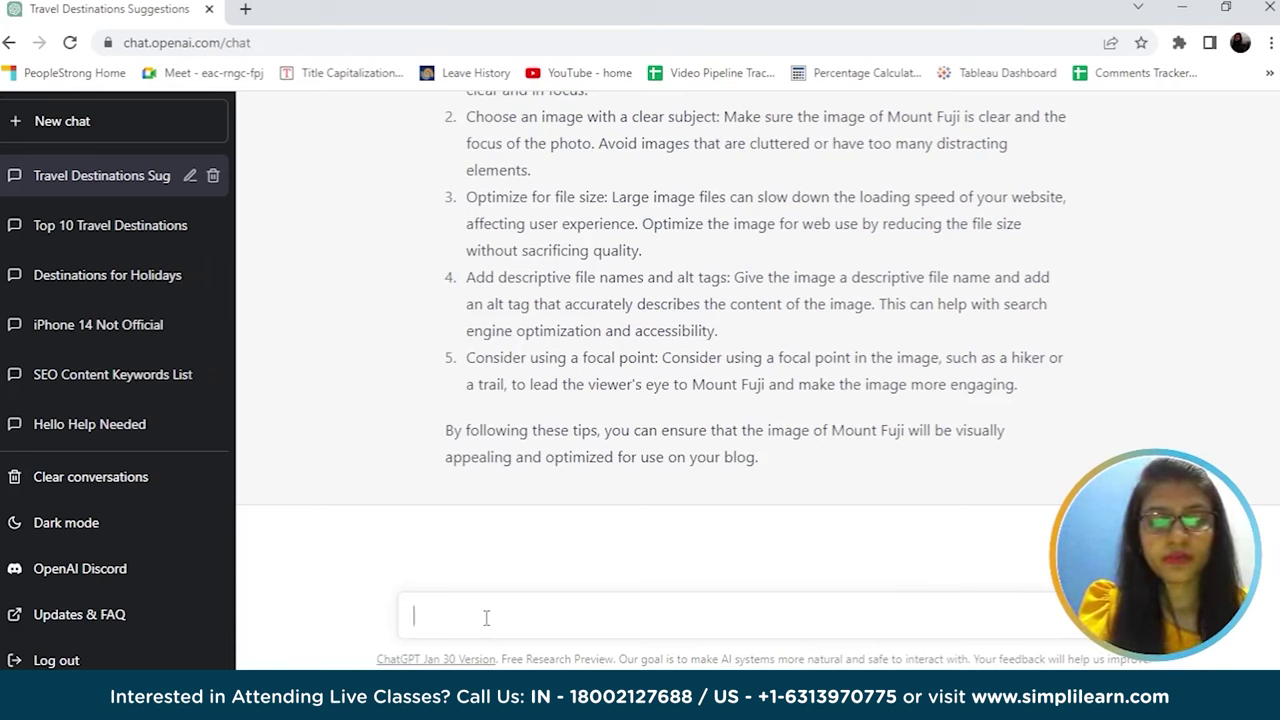
type("et me g")
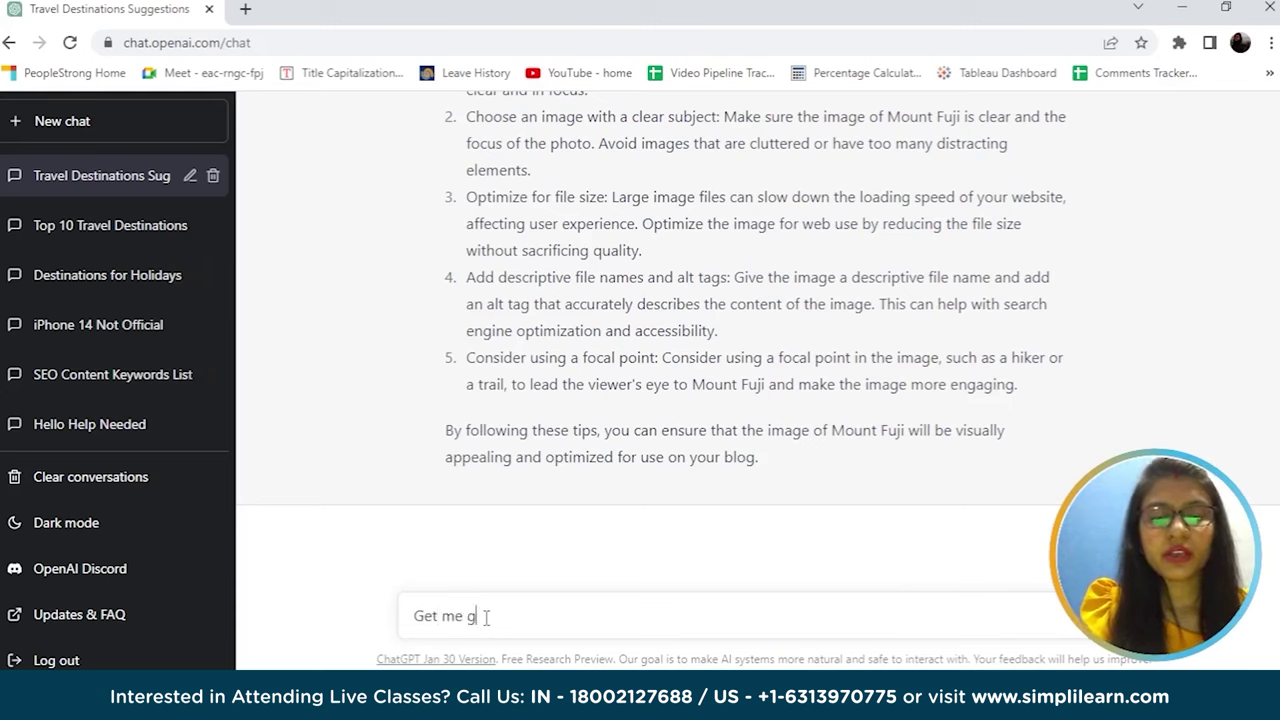
type("ood ima")
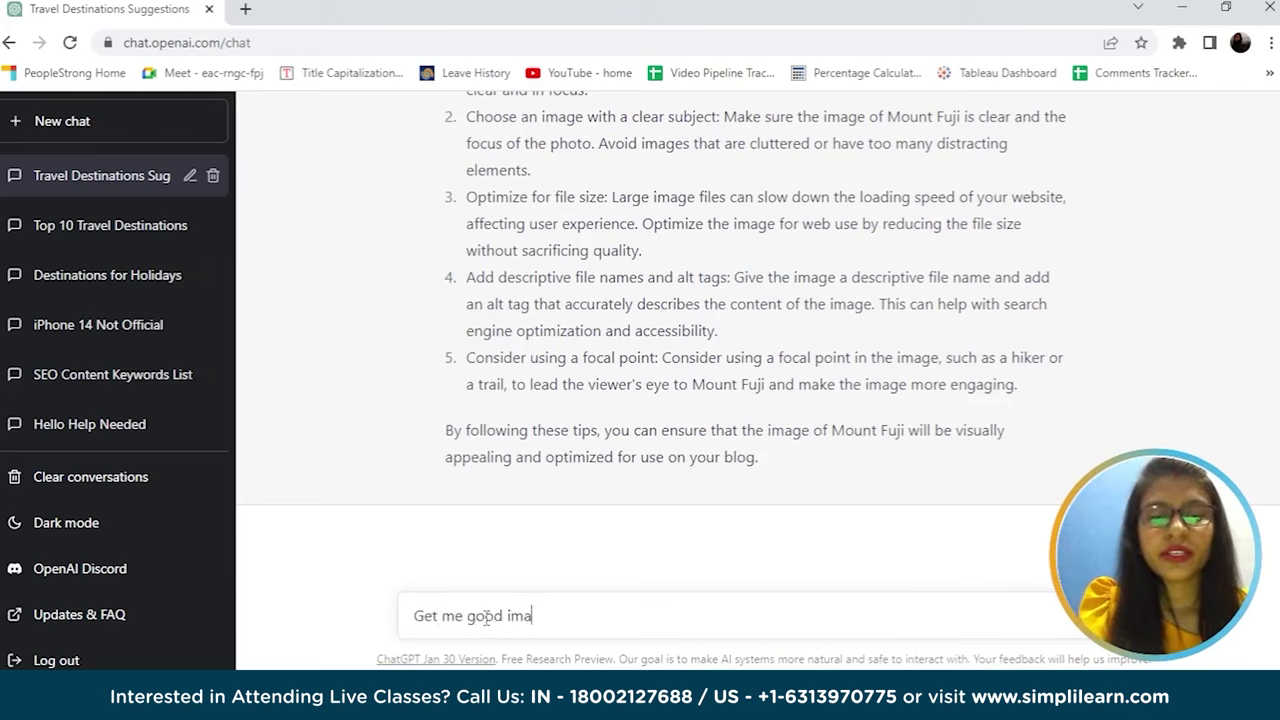
type("ge title anf")
key("BackSpace")
key("BackSpace")
type("d ")
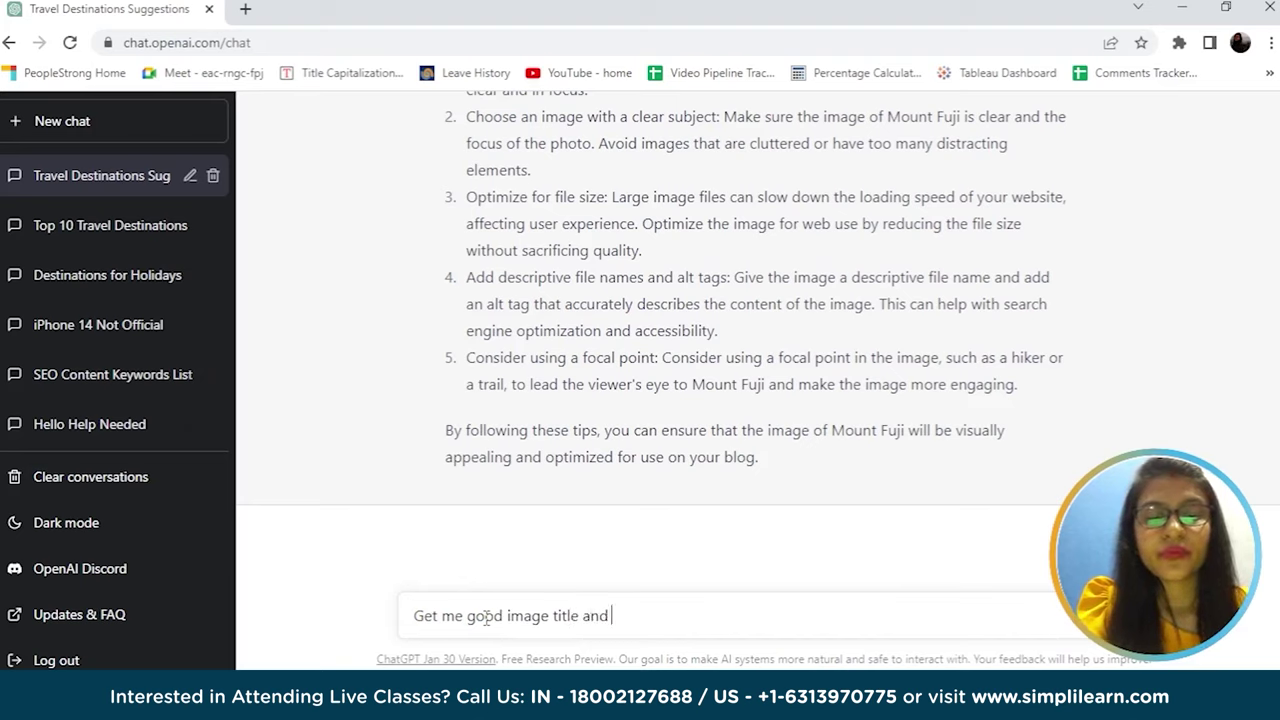
type("alt ta")
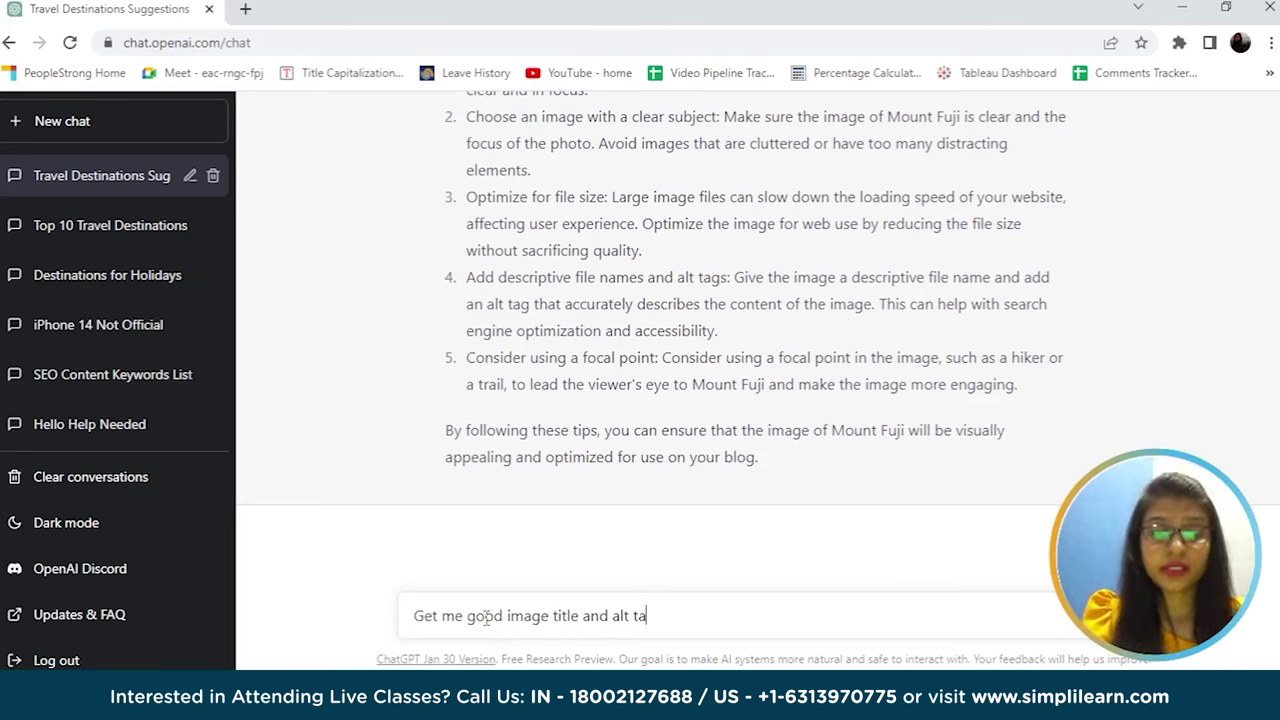
type("g for mou")
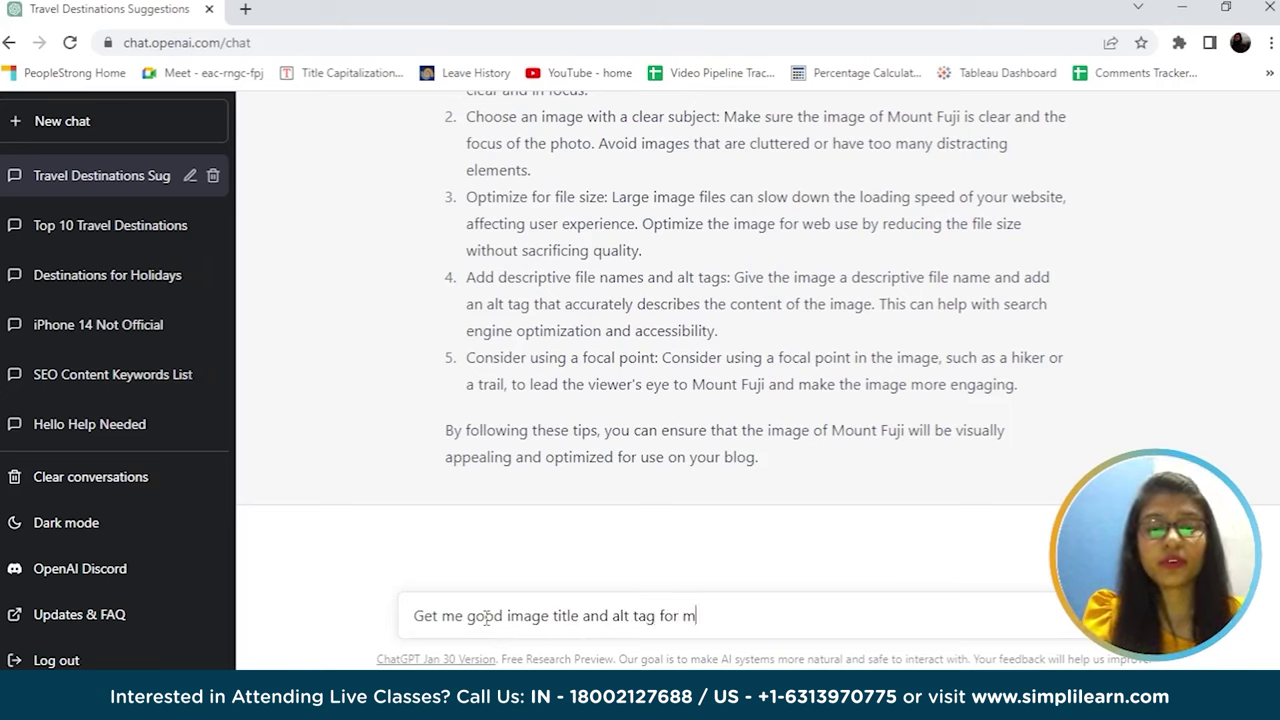
key("BackSpace")
key("BackSpace")
key("BackSpace")
type("Moun")
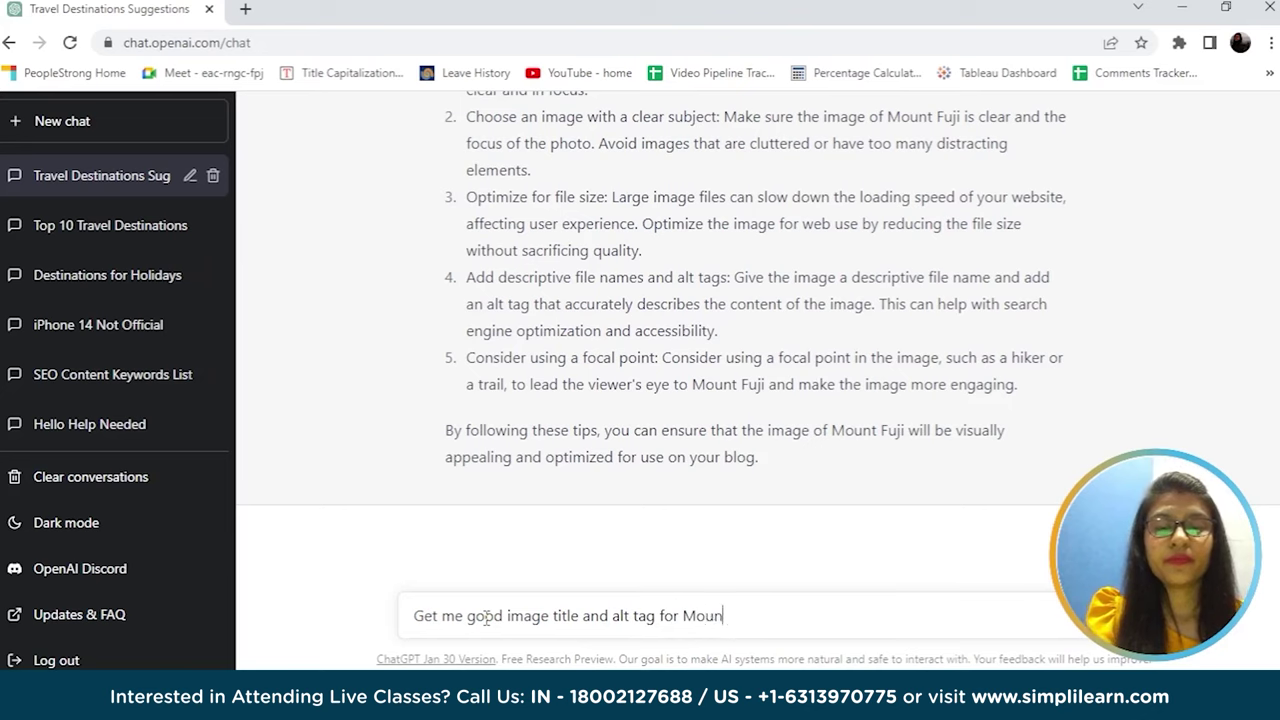
type("t Fuji Image")
key("Return")
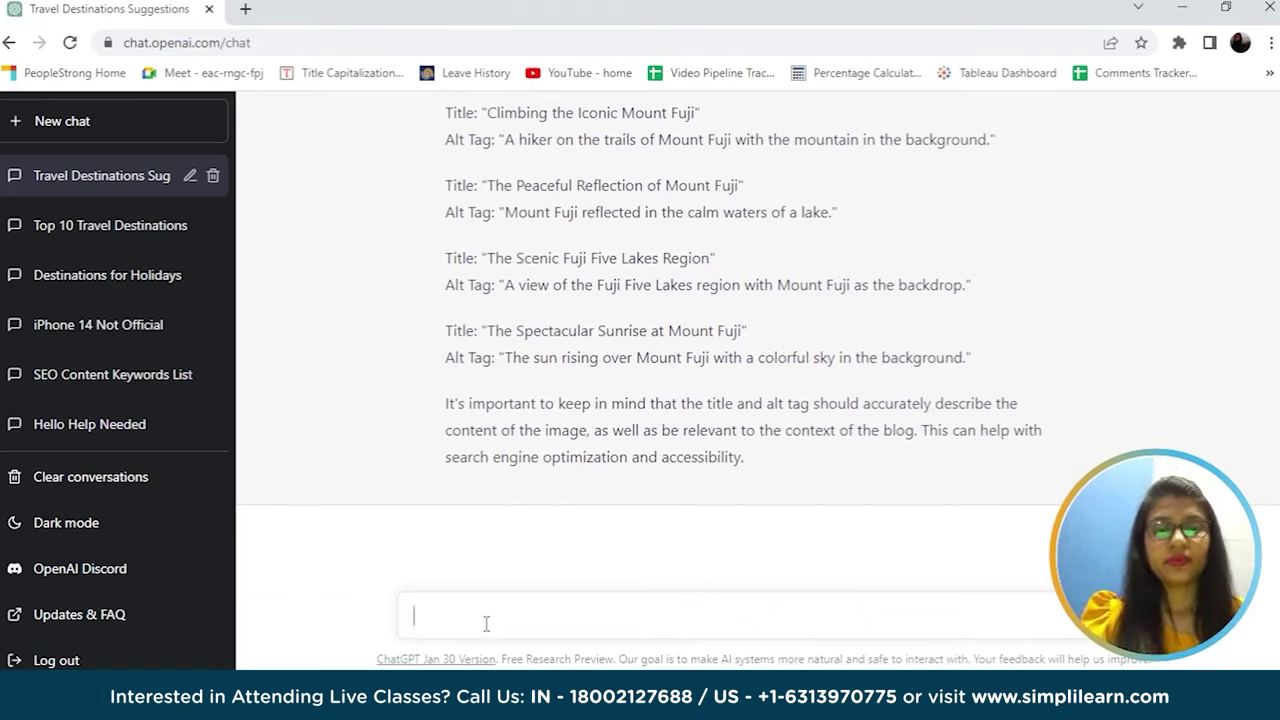
Step: Send the prompt "Write a good caption for the image Scenic Fuji Five Lakes region"
type("Write")
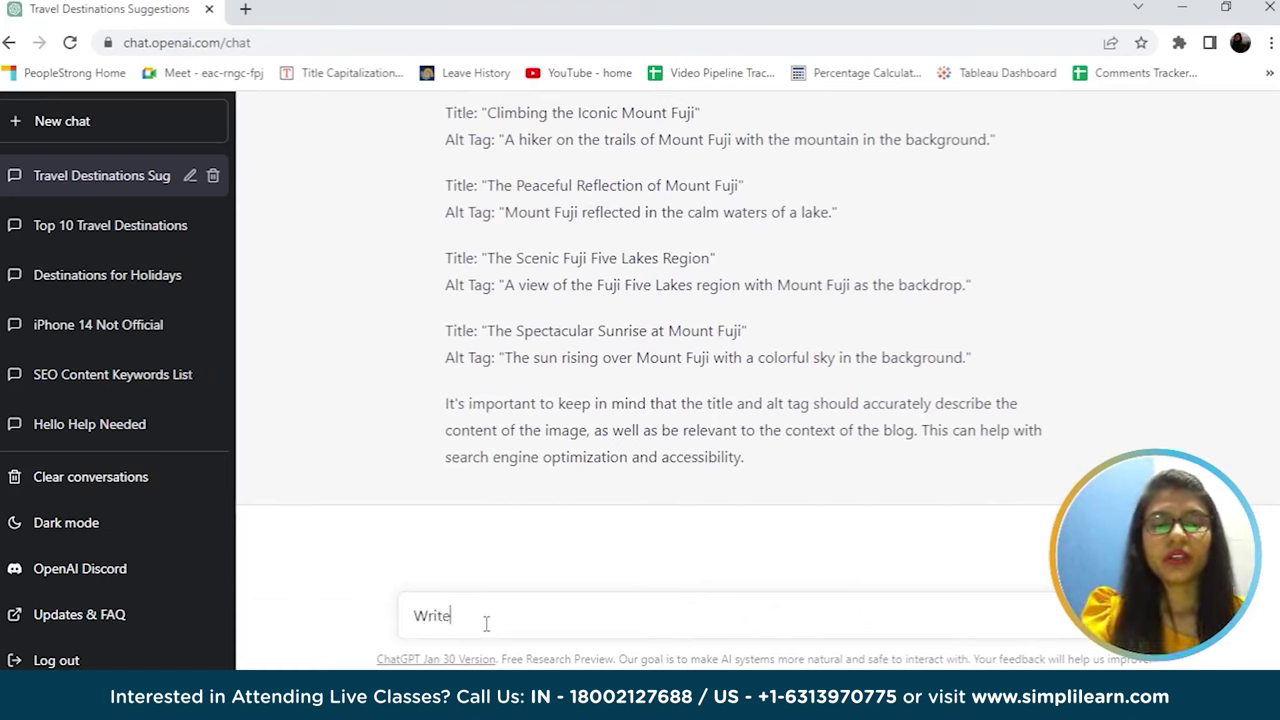
type(" a good ")
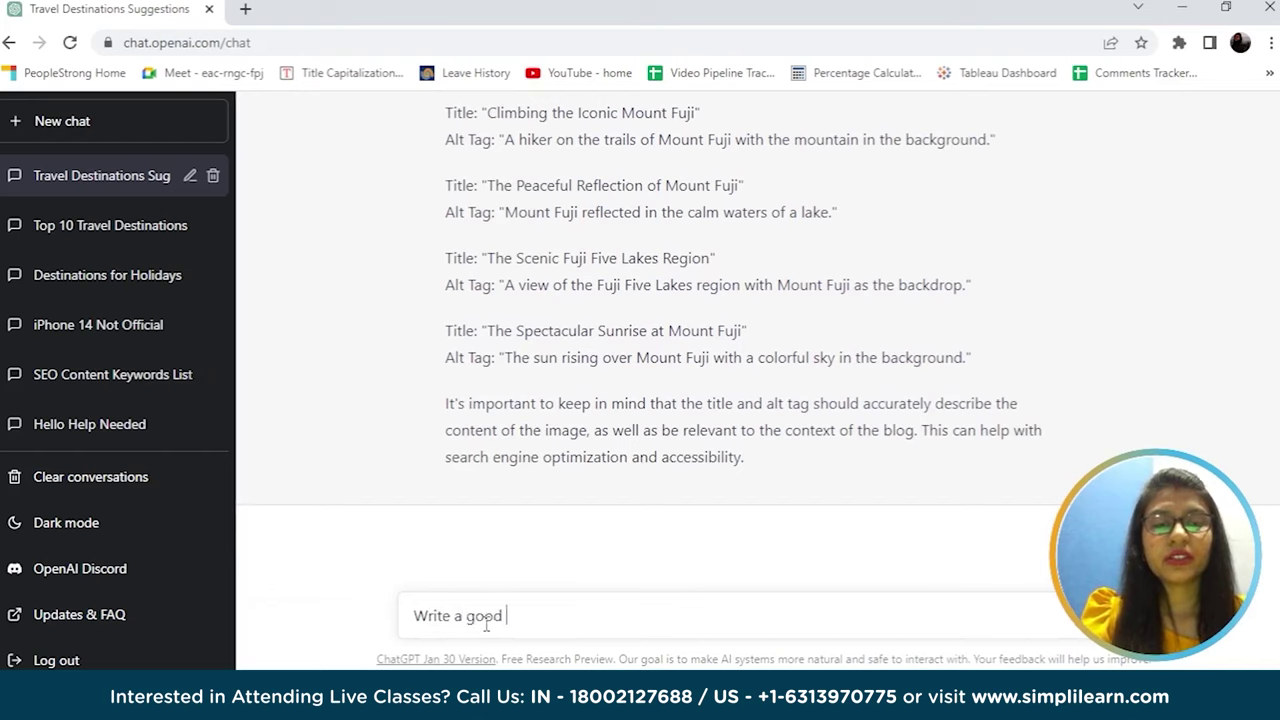
type("caption for")
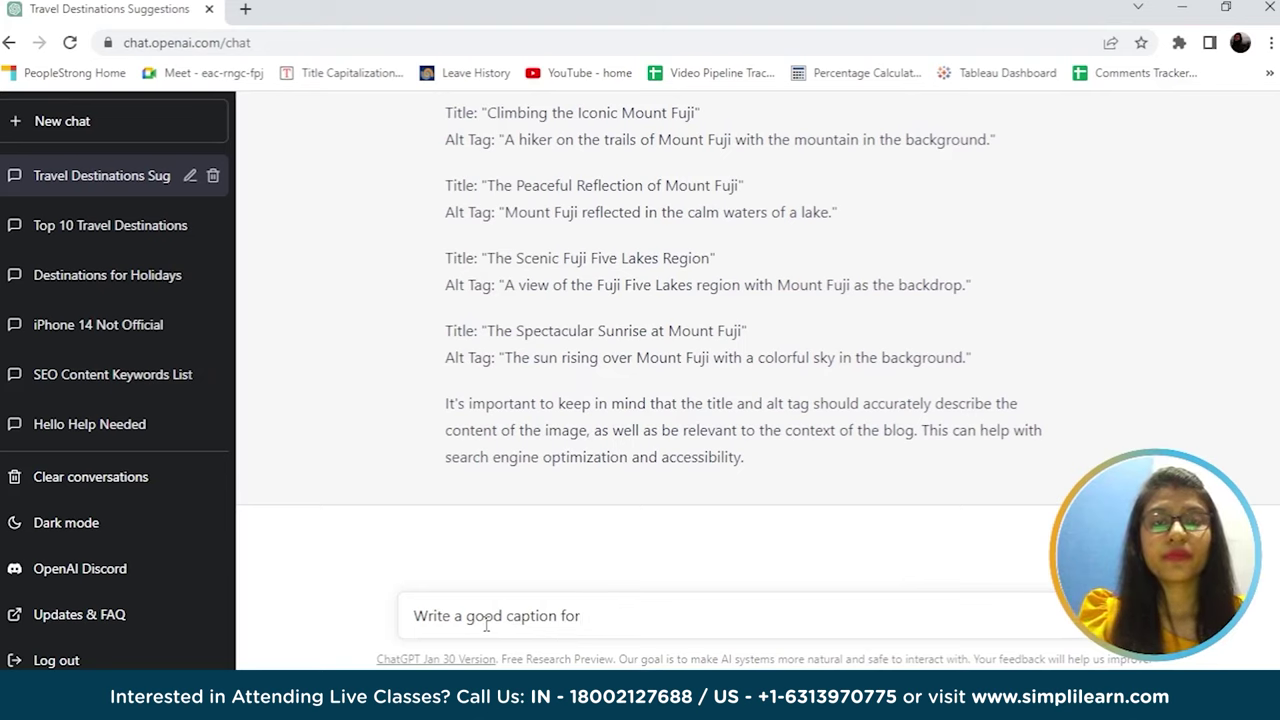
key("BackSpace")
key("BackSpace")
key("BackSpace")
type("the o")
key("BackSpace")
type("image ")
type("o")
key("BackSpace")
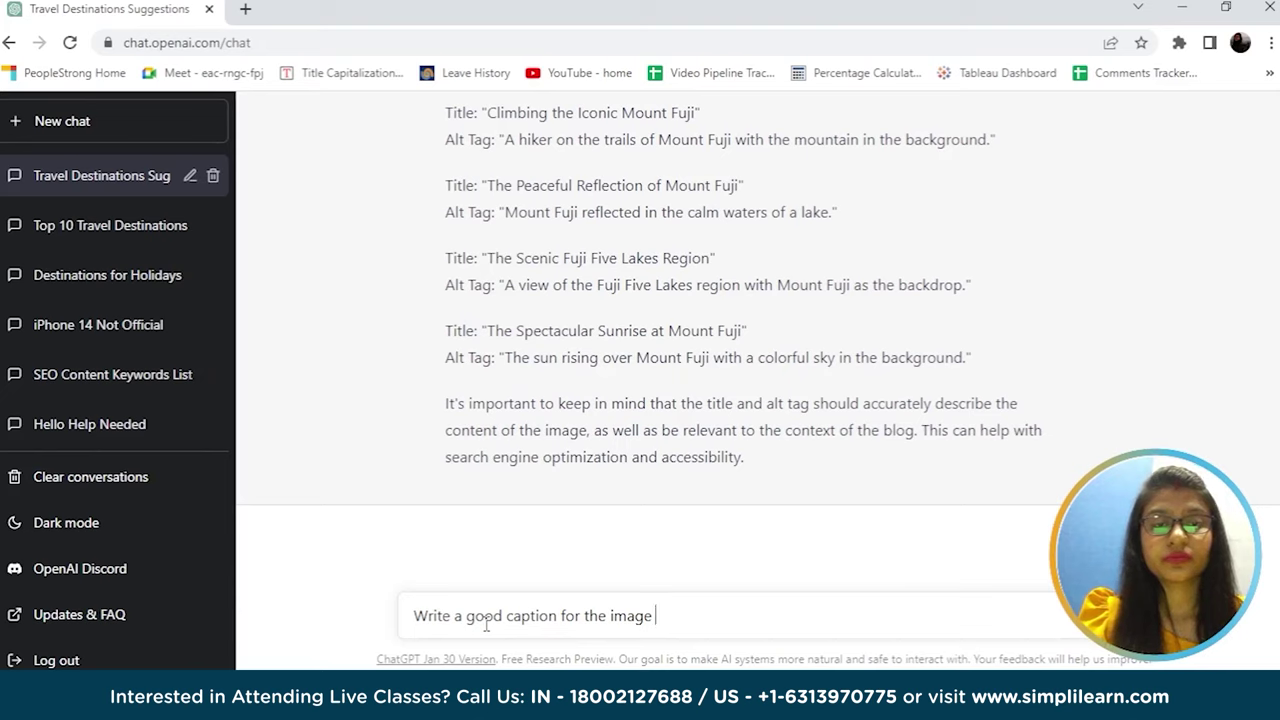
type("Scenic ")
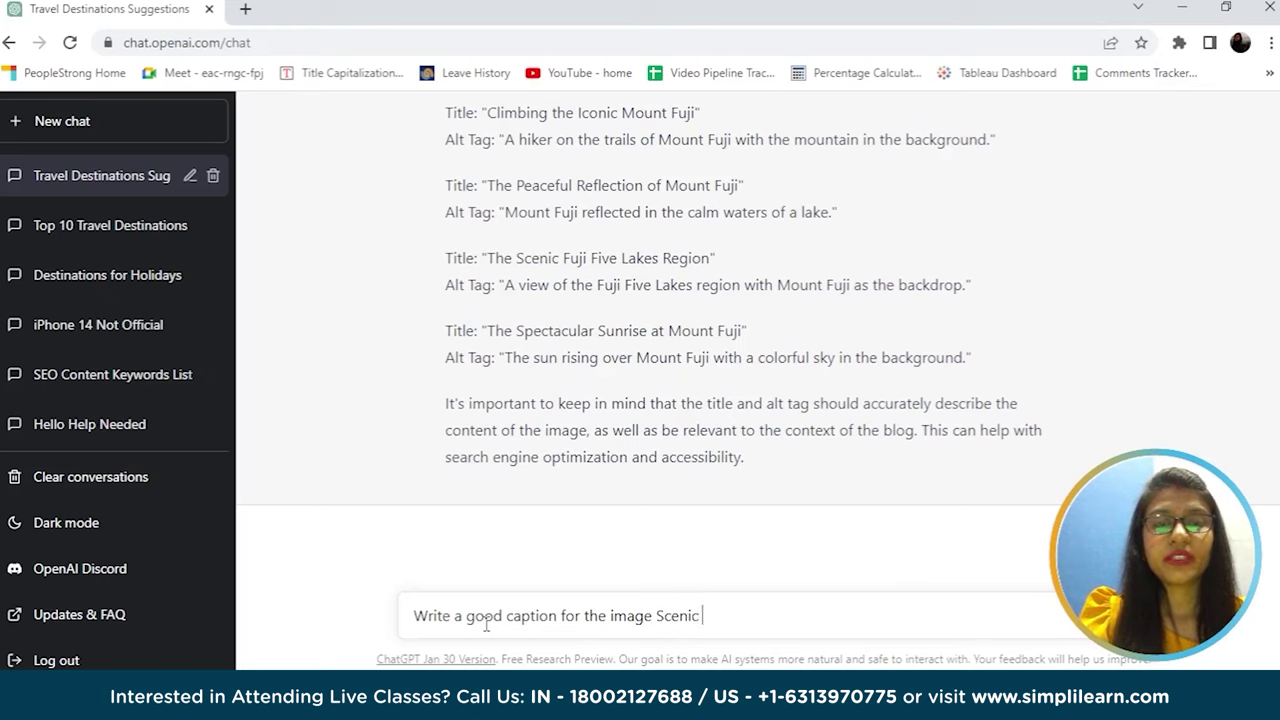
type("Fuji ")
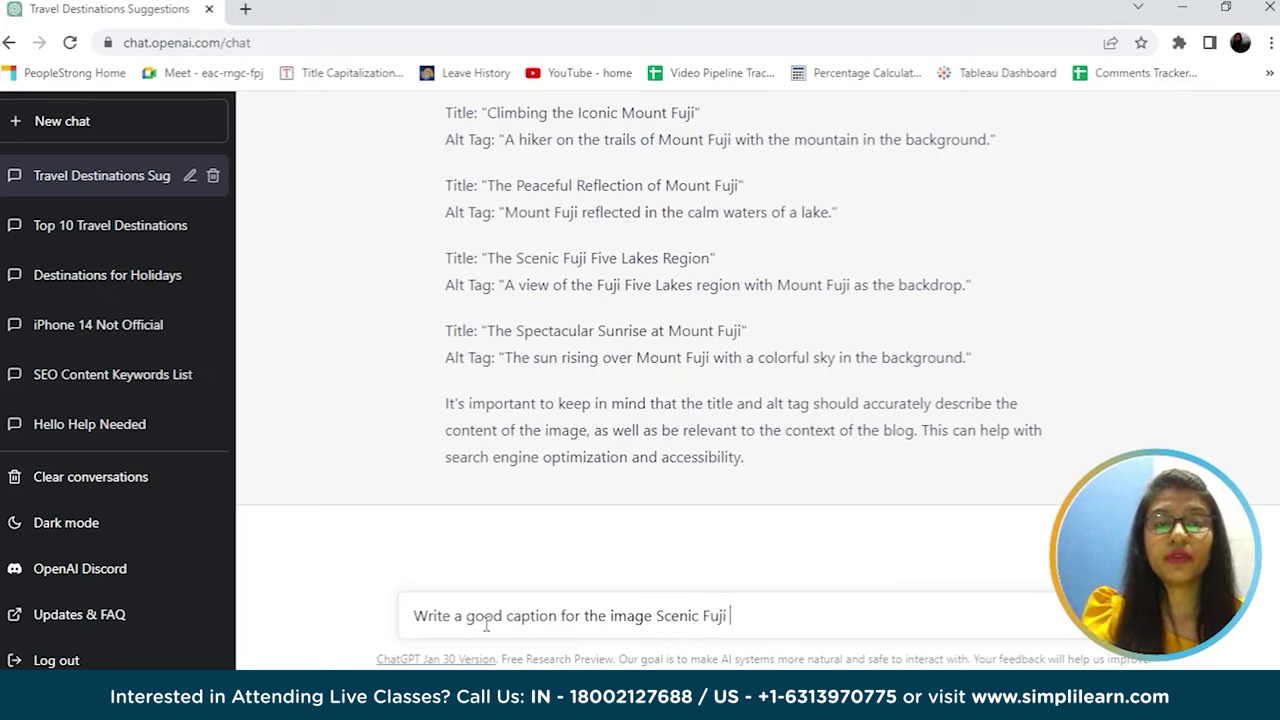
type("Five")
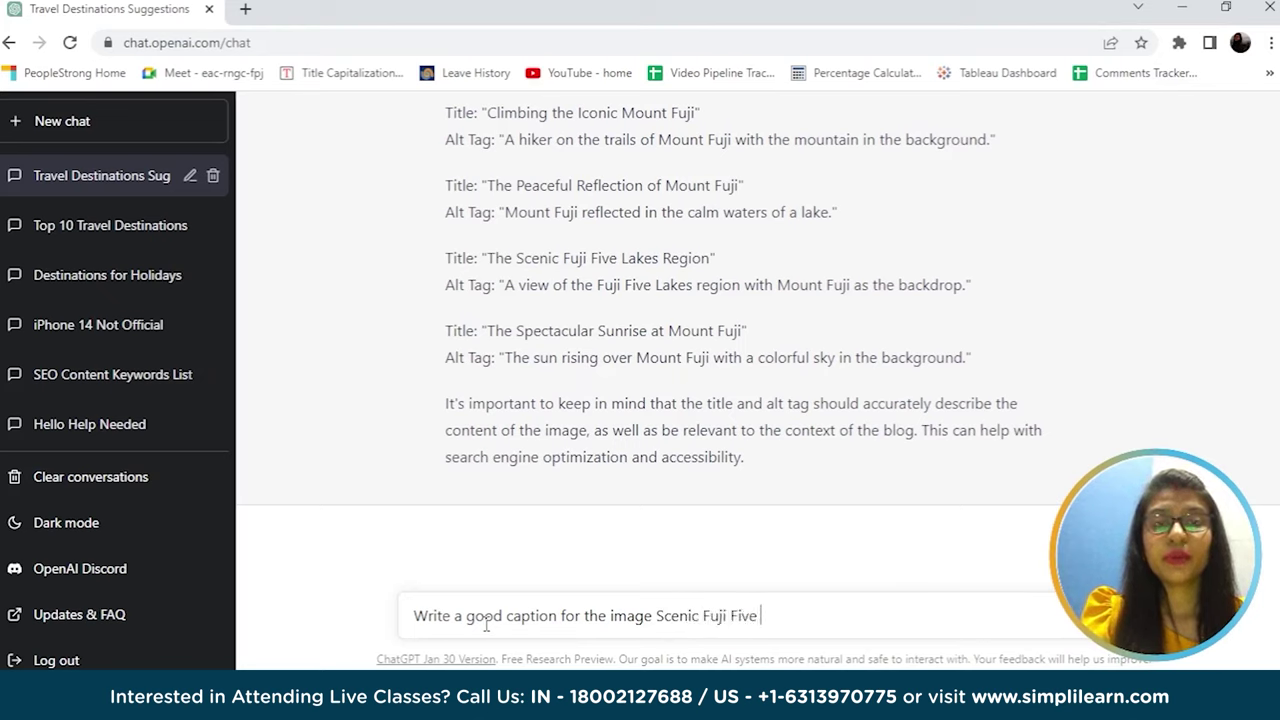
type(" Lakes re")
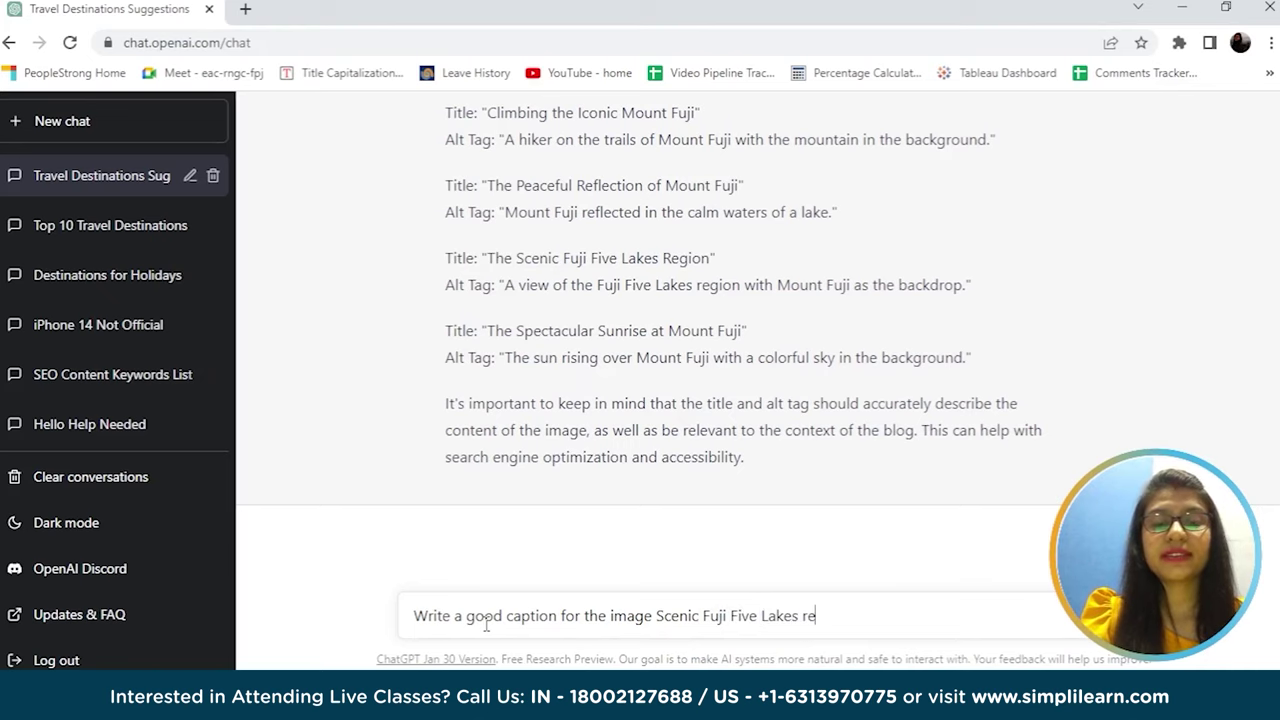
type("gion")
key("Return")
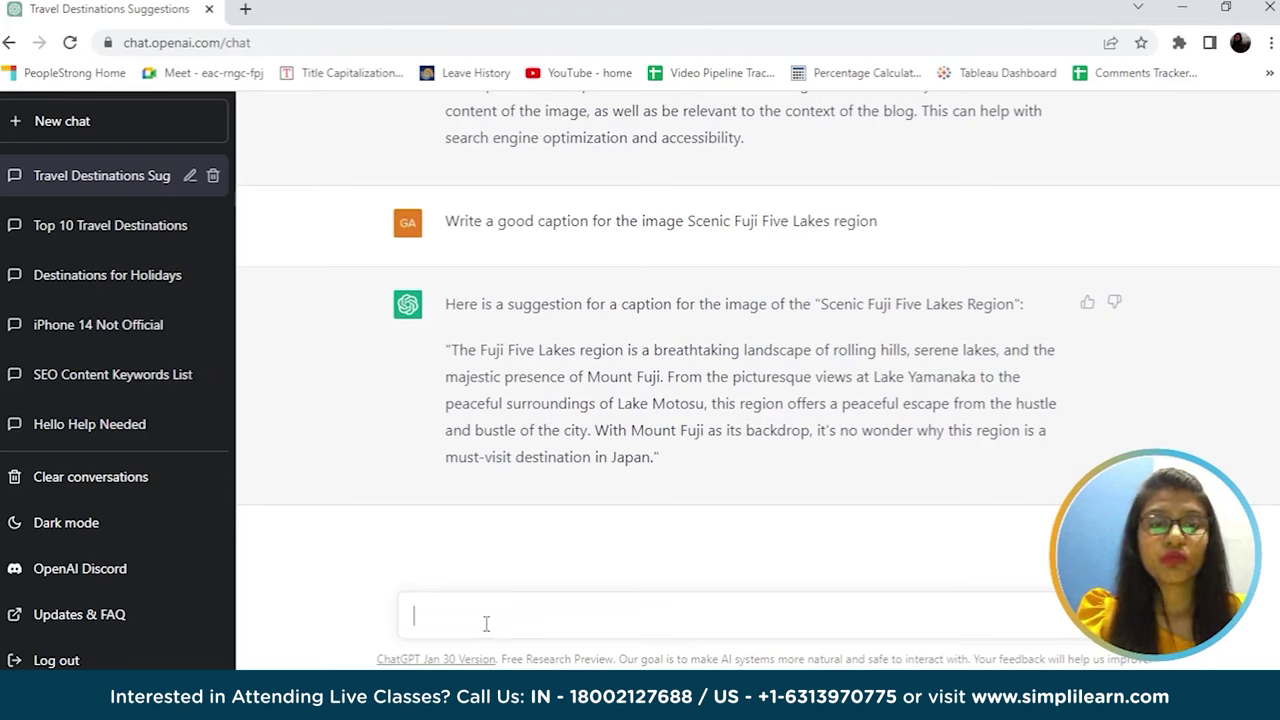
Step: Send the prompt "reduce the above caption to 20 words"
type("educ")
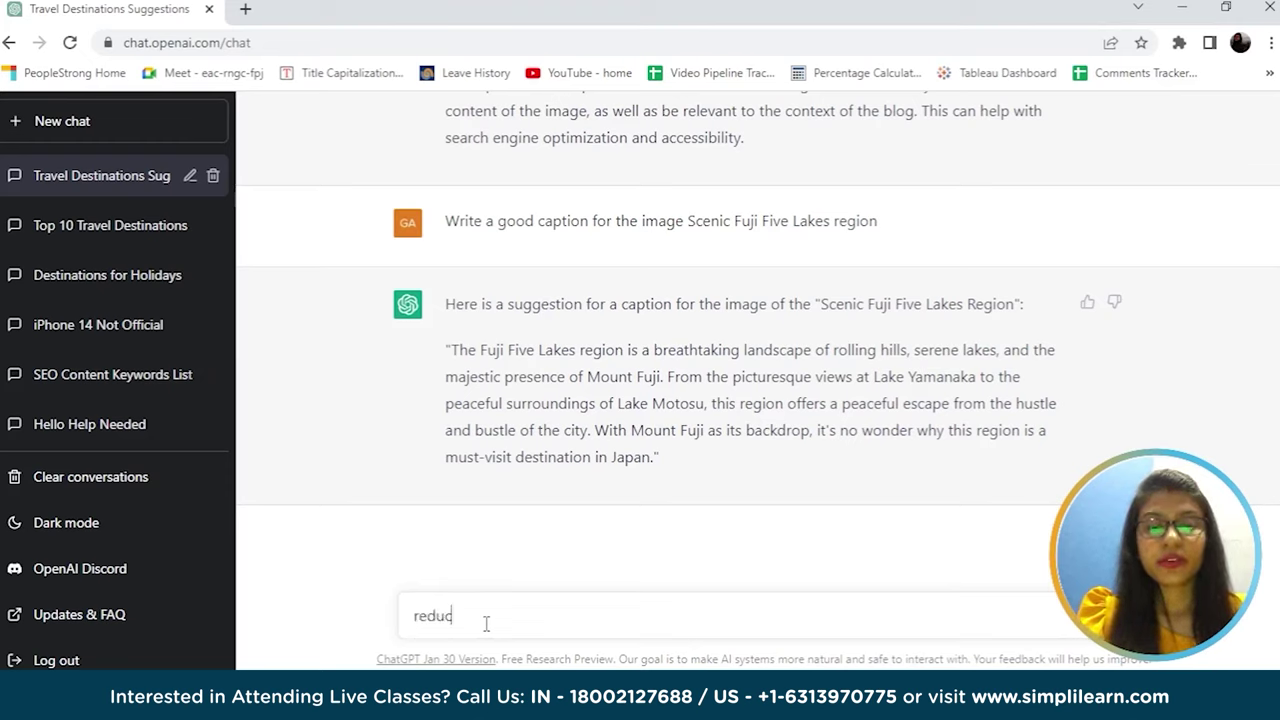
type("e the abo")
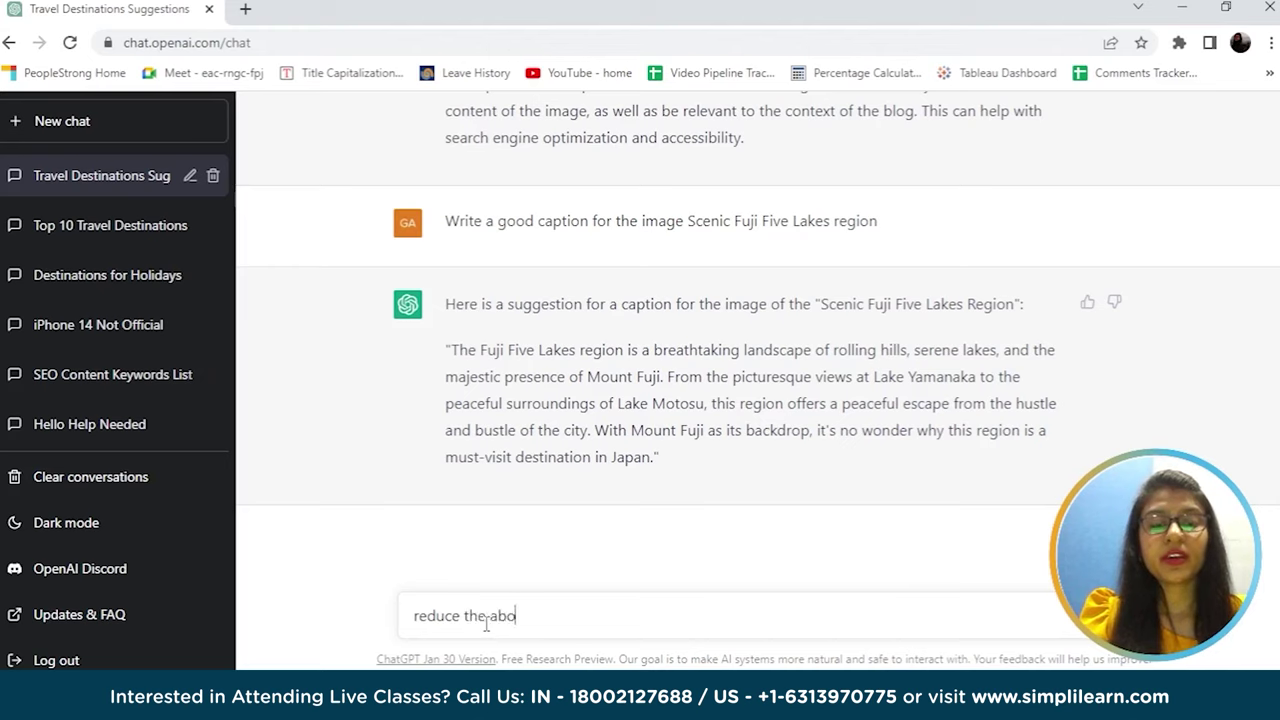
type("ve caption to")
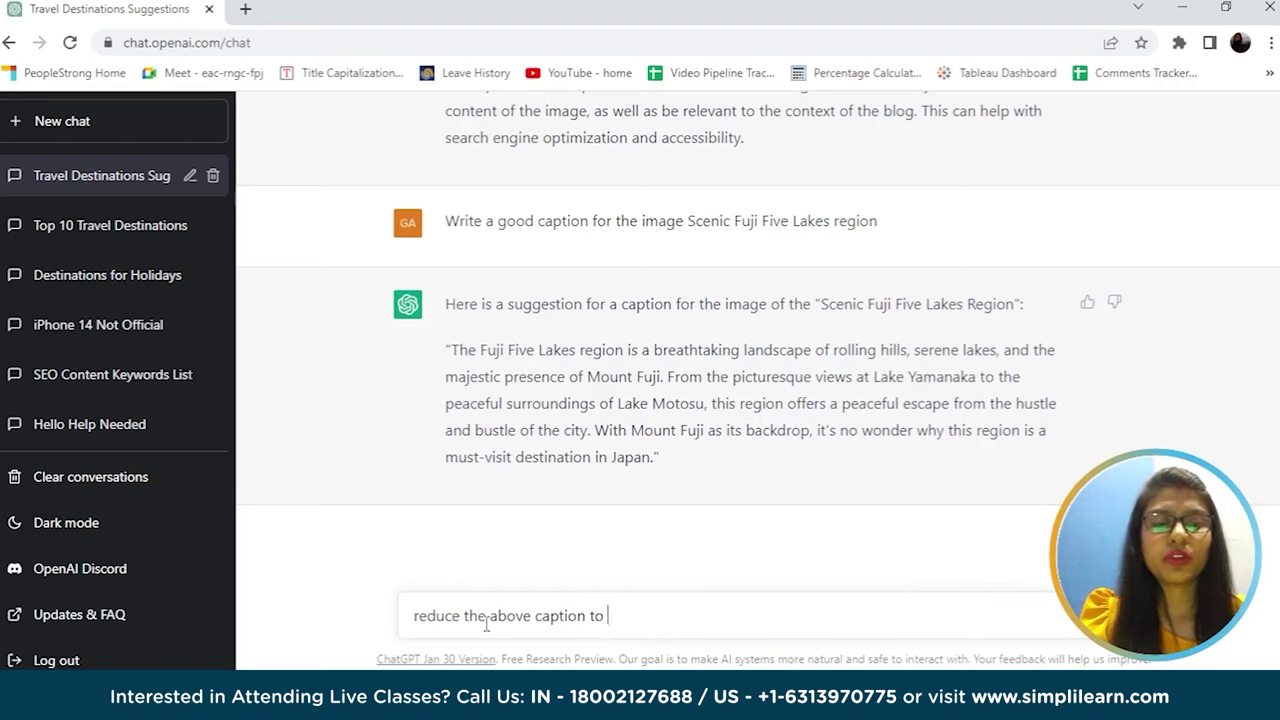
type(" 20 words")
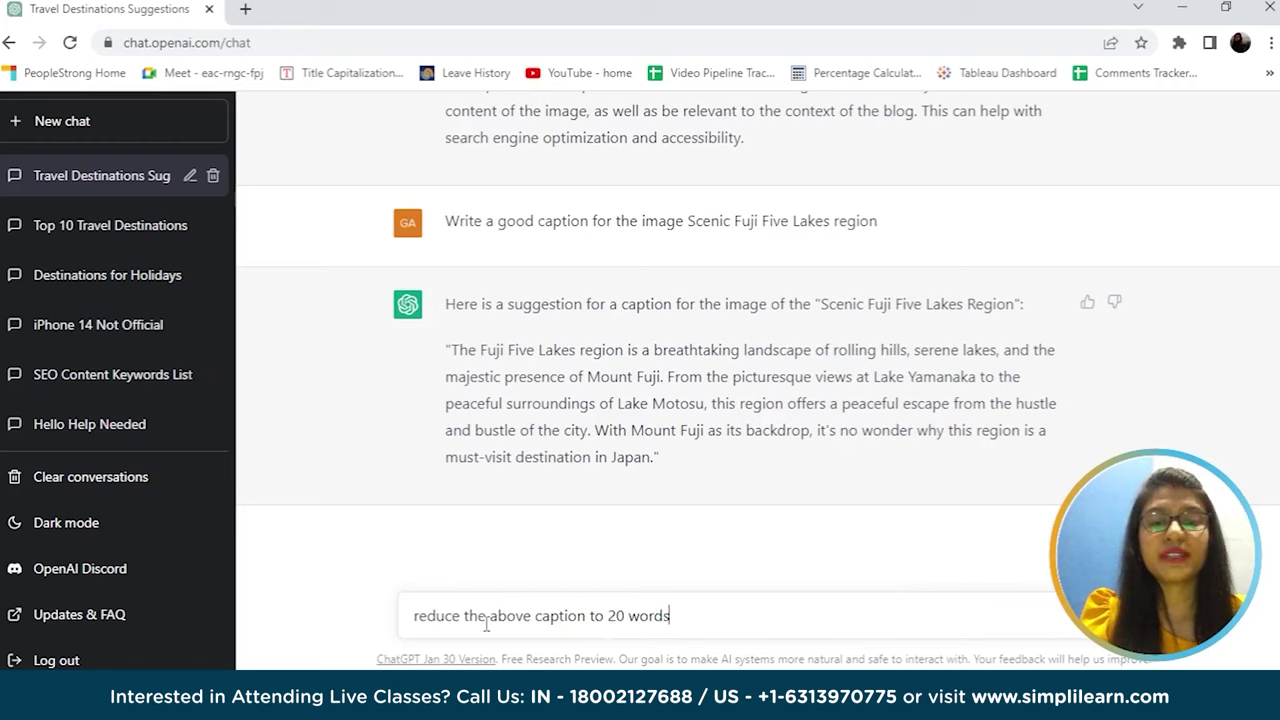
key("Return")
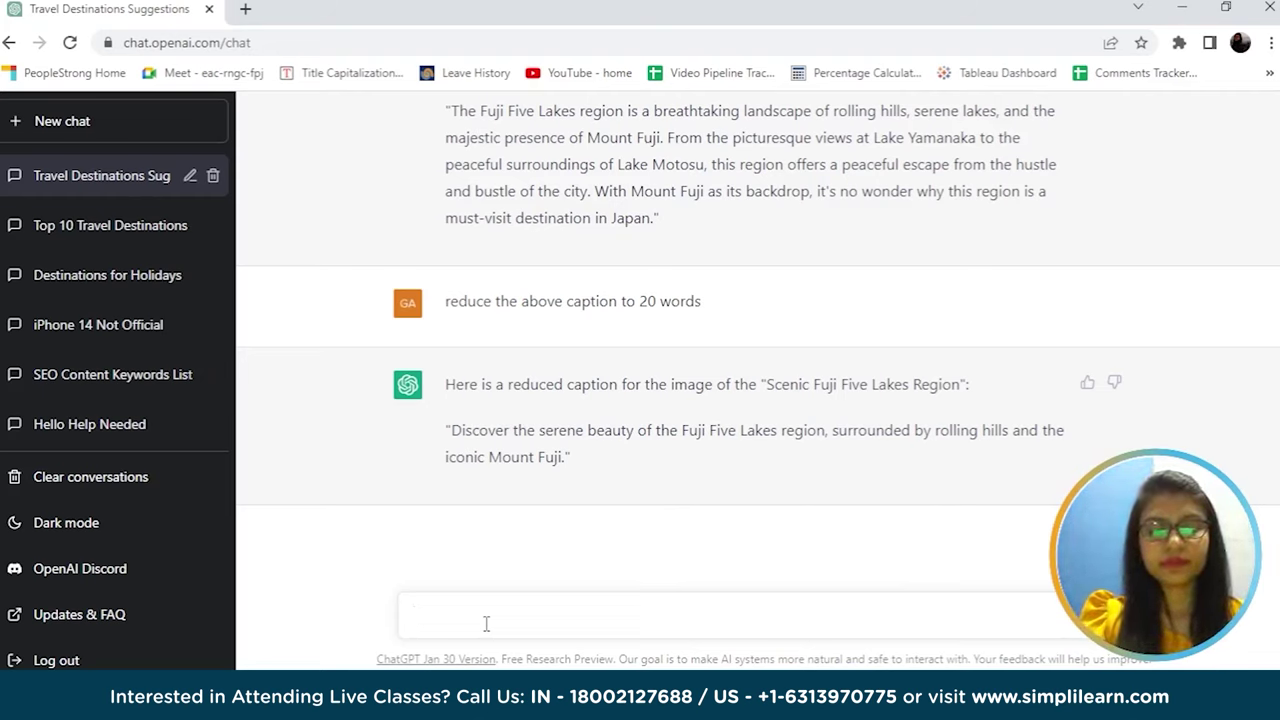
type("show me")
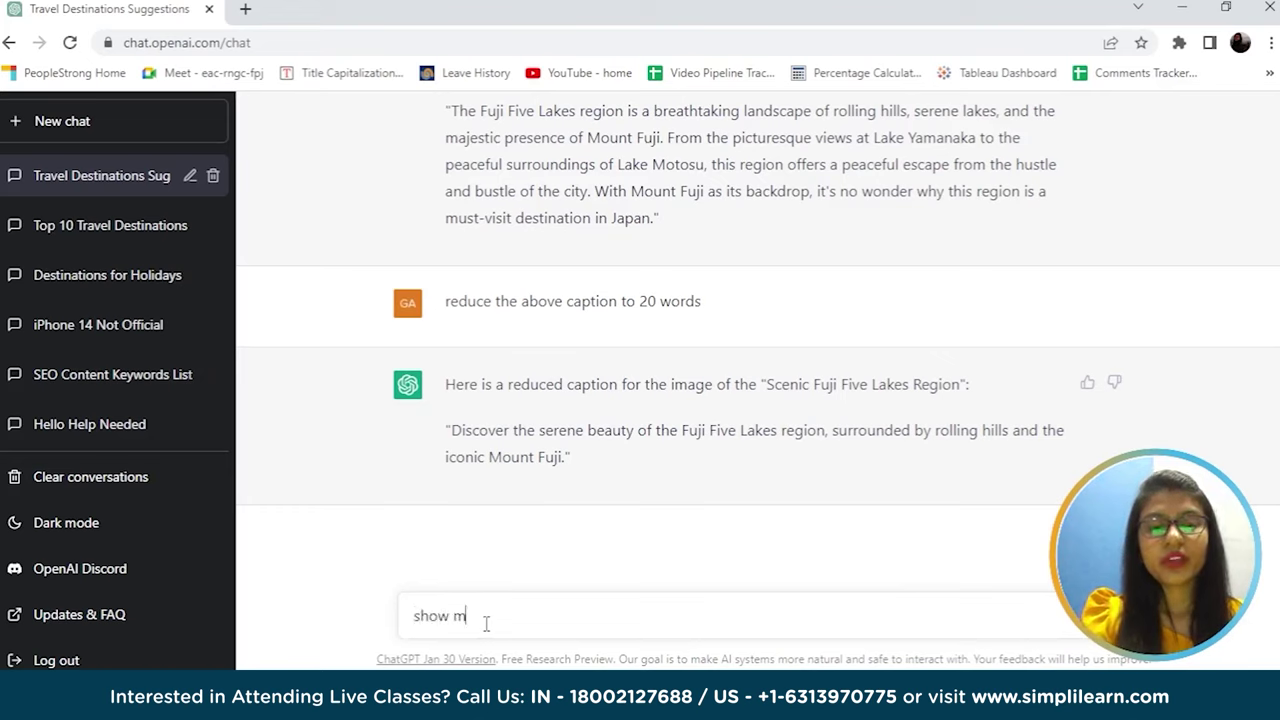
key("BackSpace")
key("BackSpace")
key("BackSpace")
key("BackSpace")
key("BackSpace")
key("BackSpace")
key("BackSpace")
type("ch")
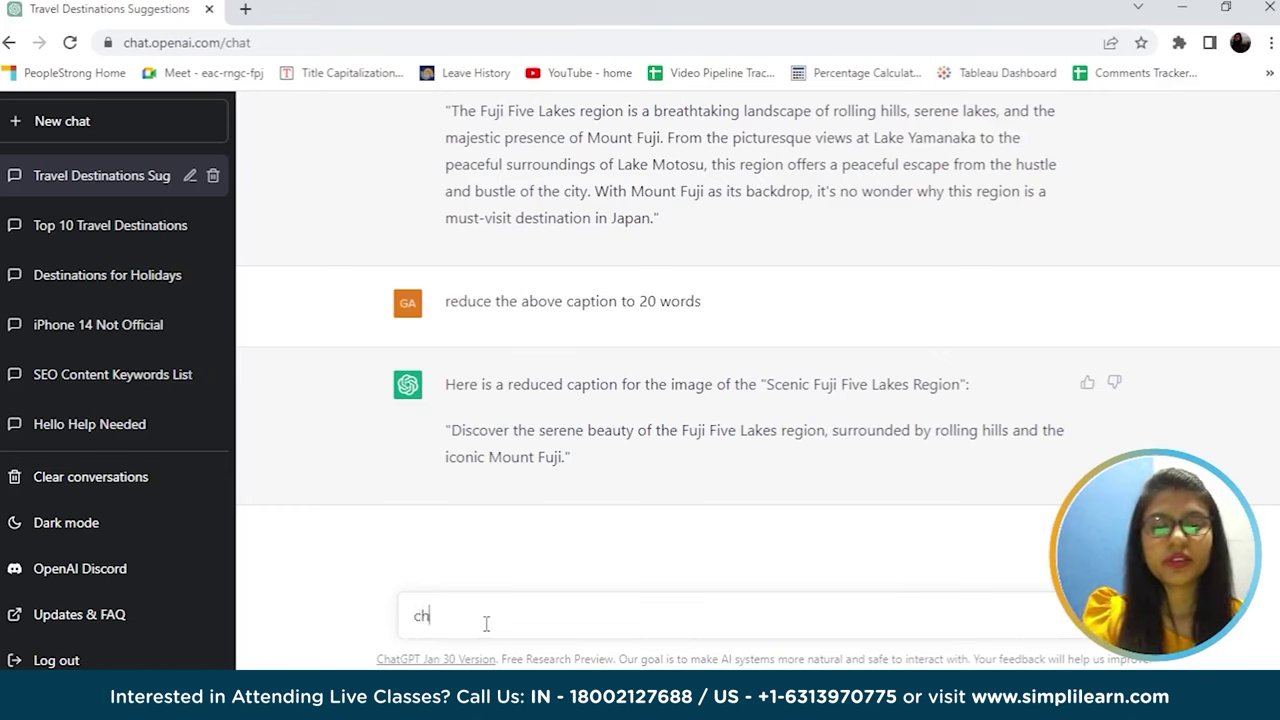
type("oose mou")
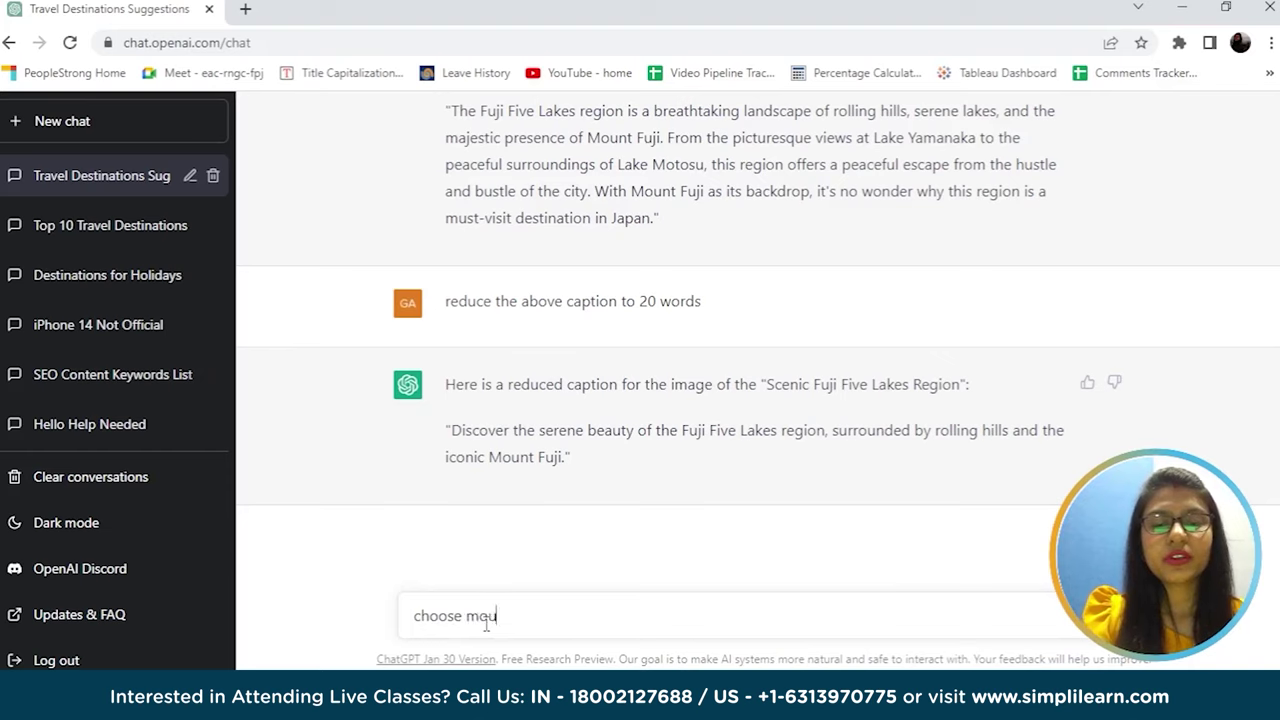
type("nt Fuj")
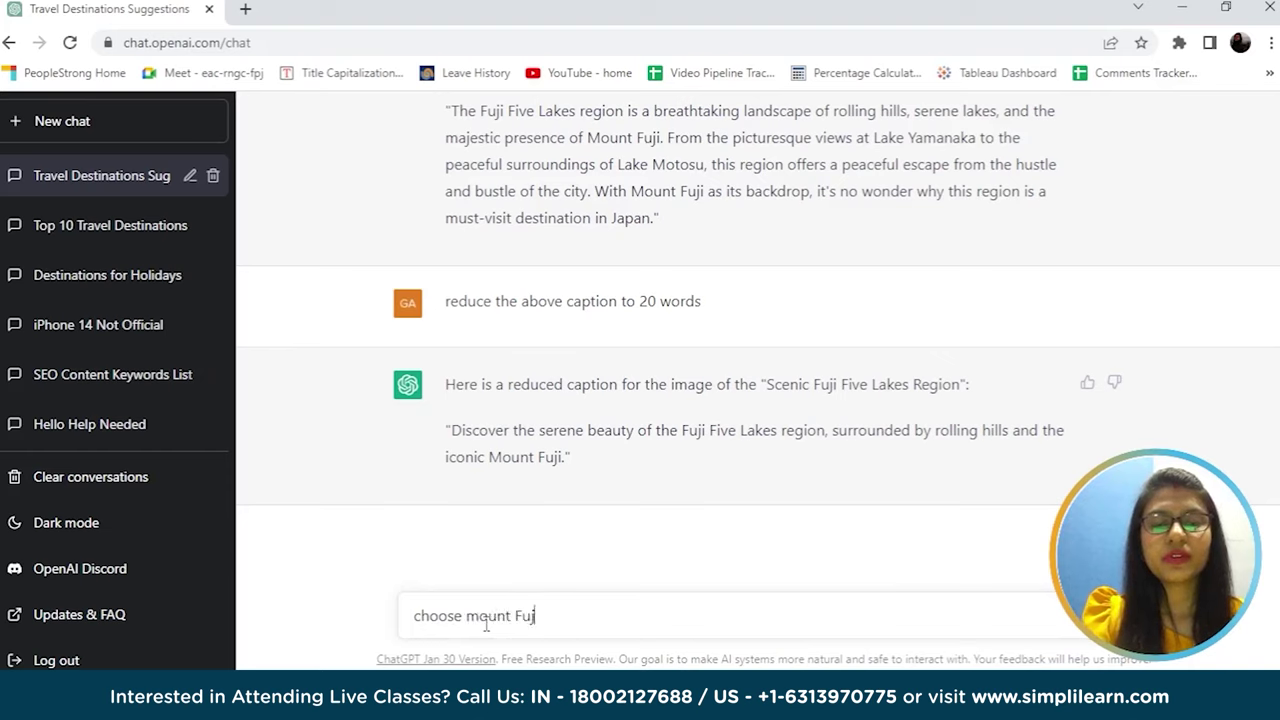
type("i image for")
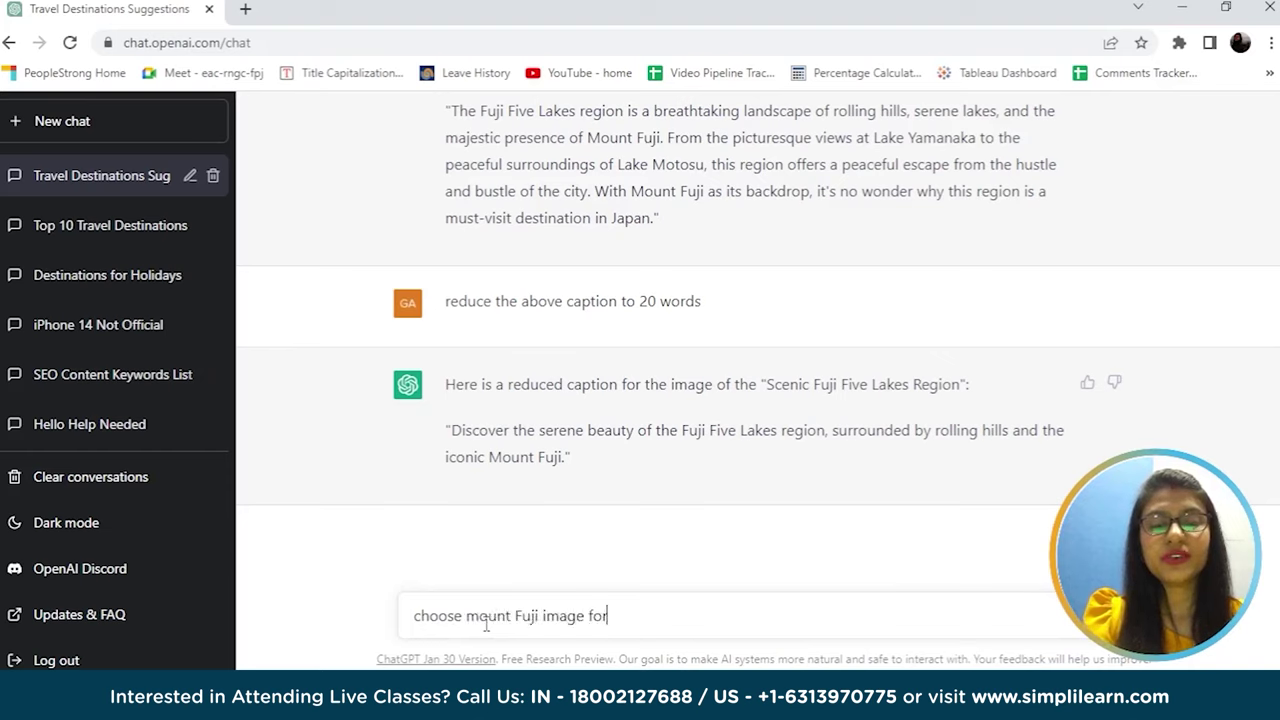
type(" my blo")
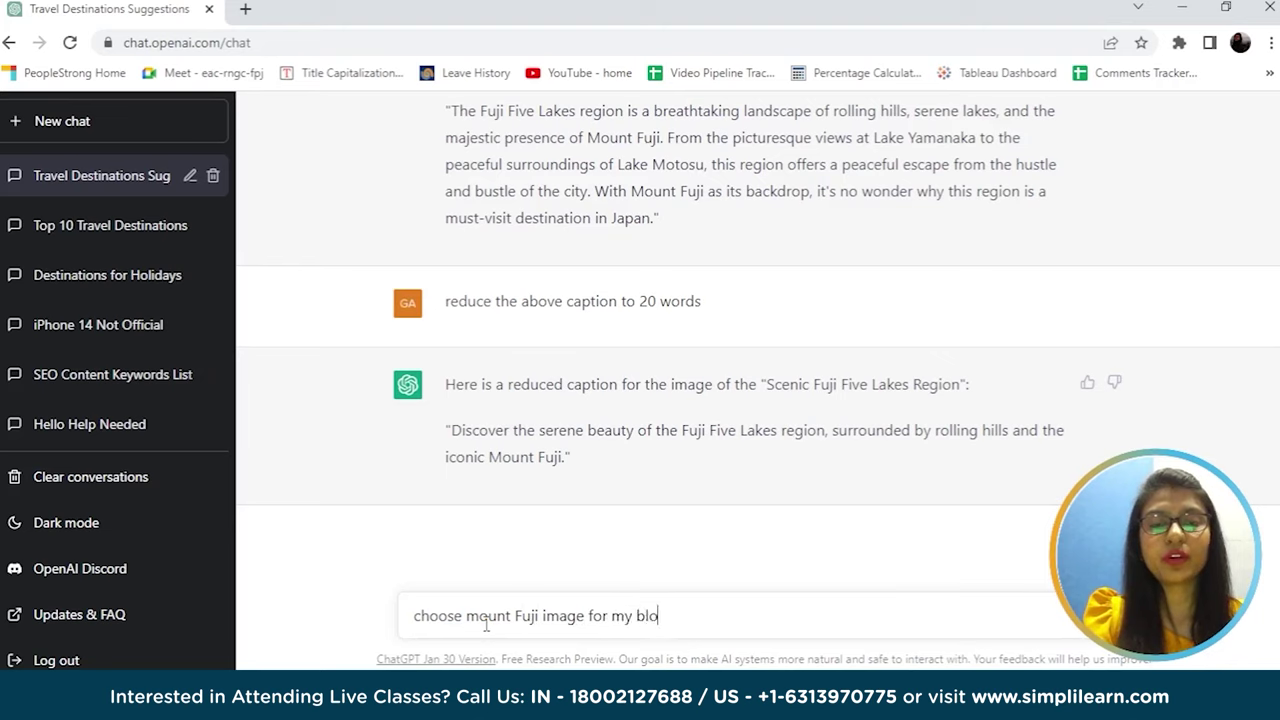
type("g")
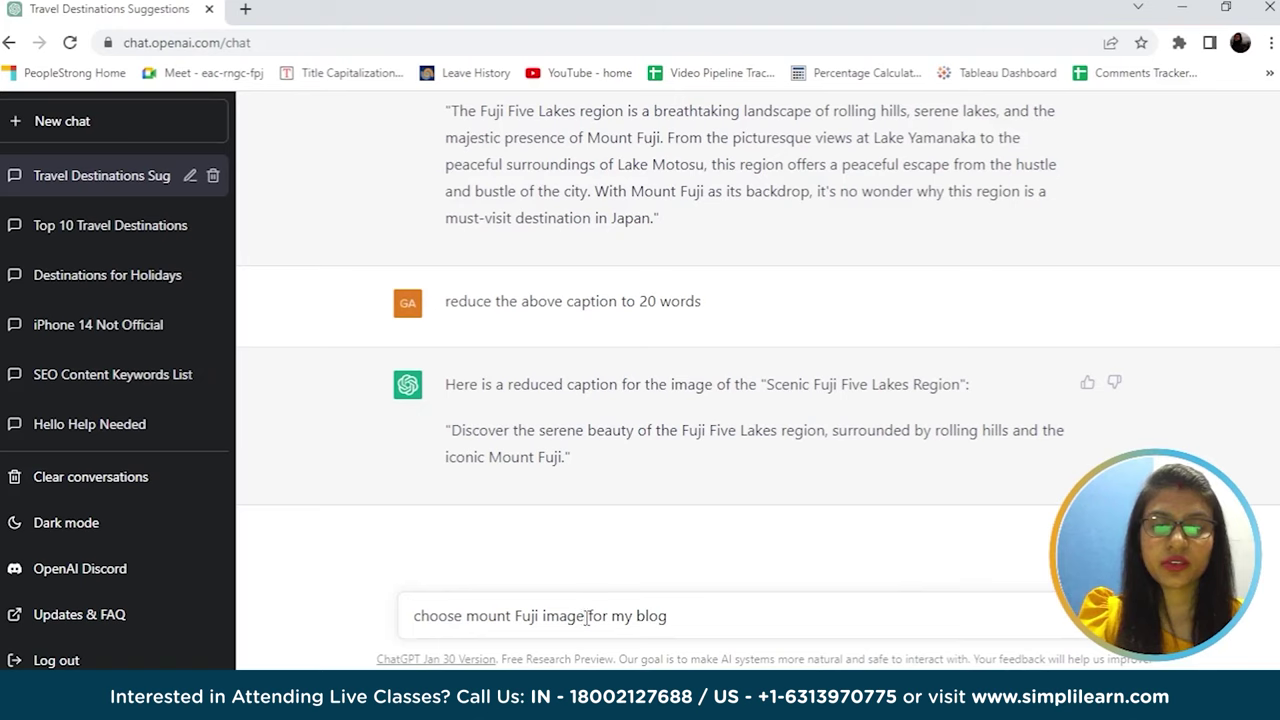
key("ctrl+a")
key("BackSpace")
Step: Send the prompt "choose the perfect illustration for Mount Fuji image for my blog"
type("cho")
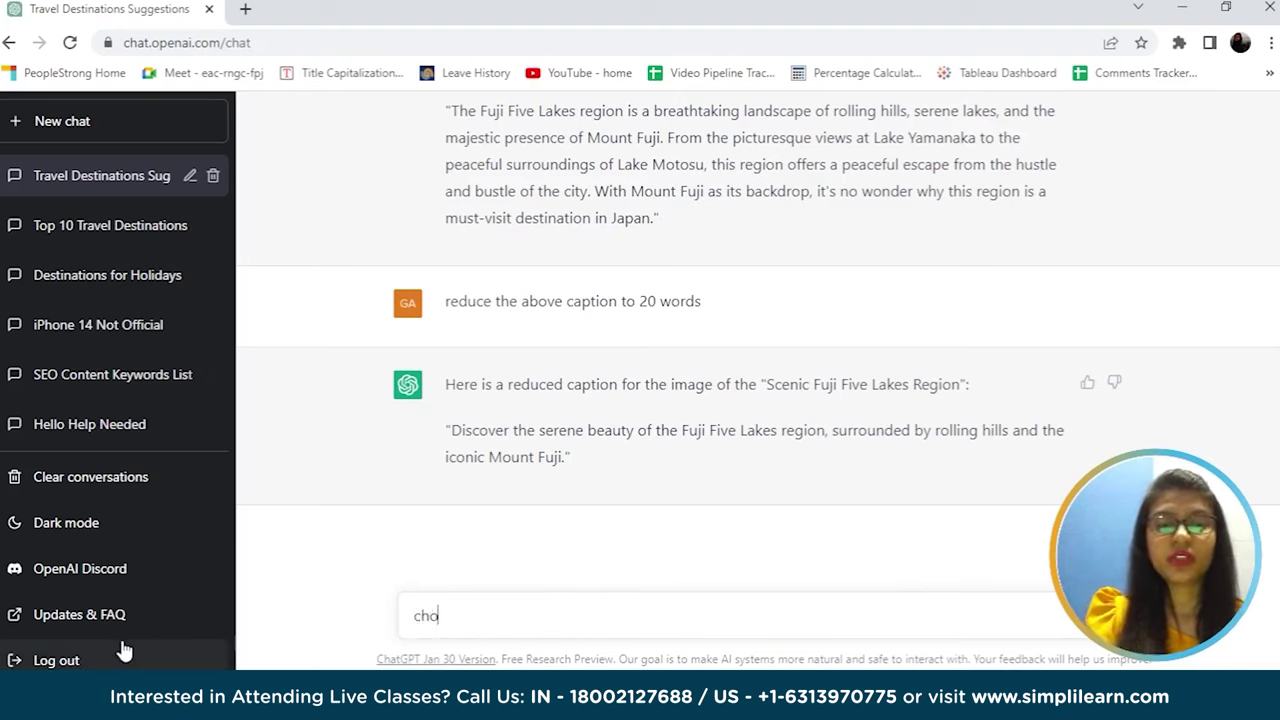
type("ose the perf")
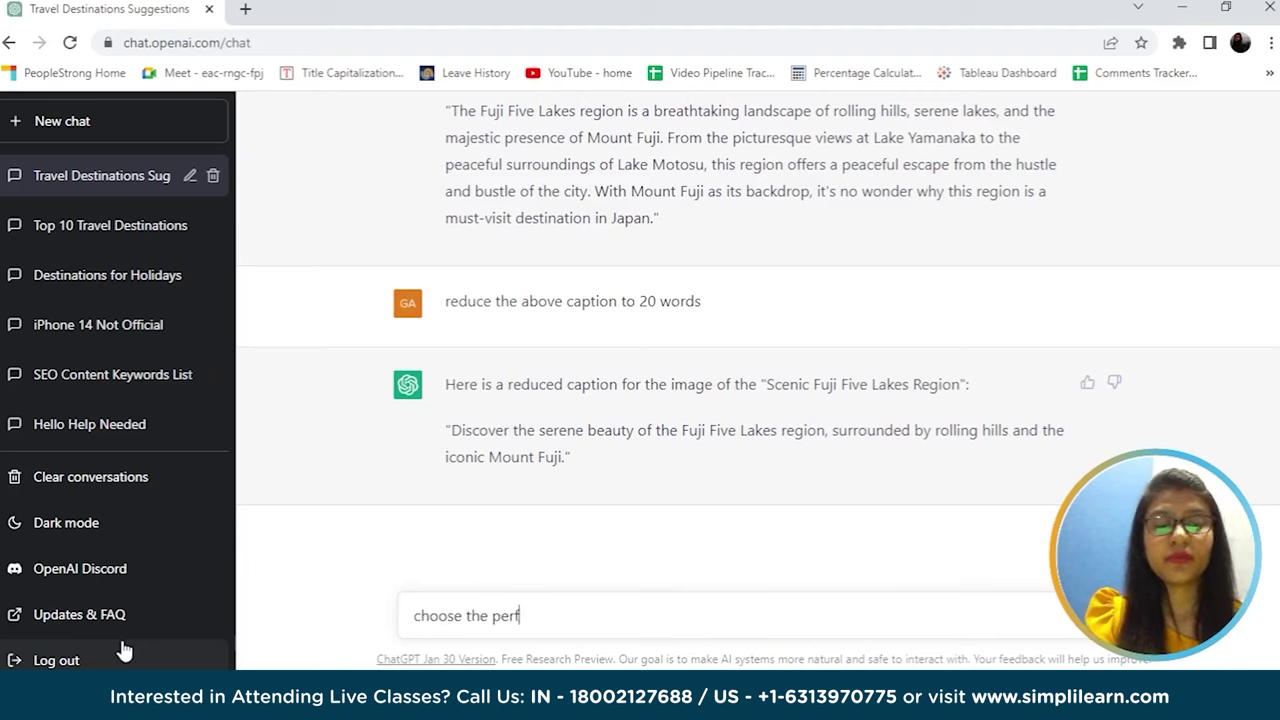
type("ect illust")
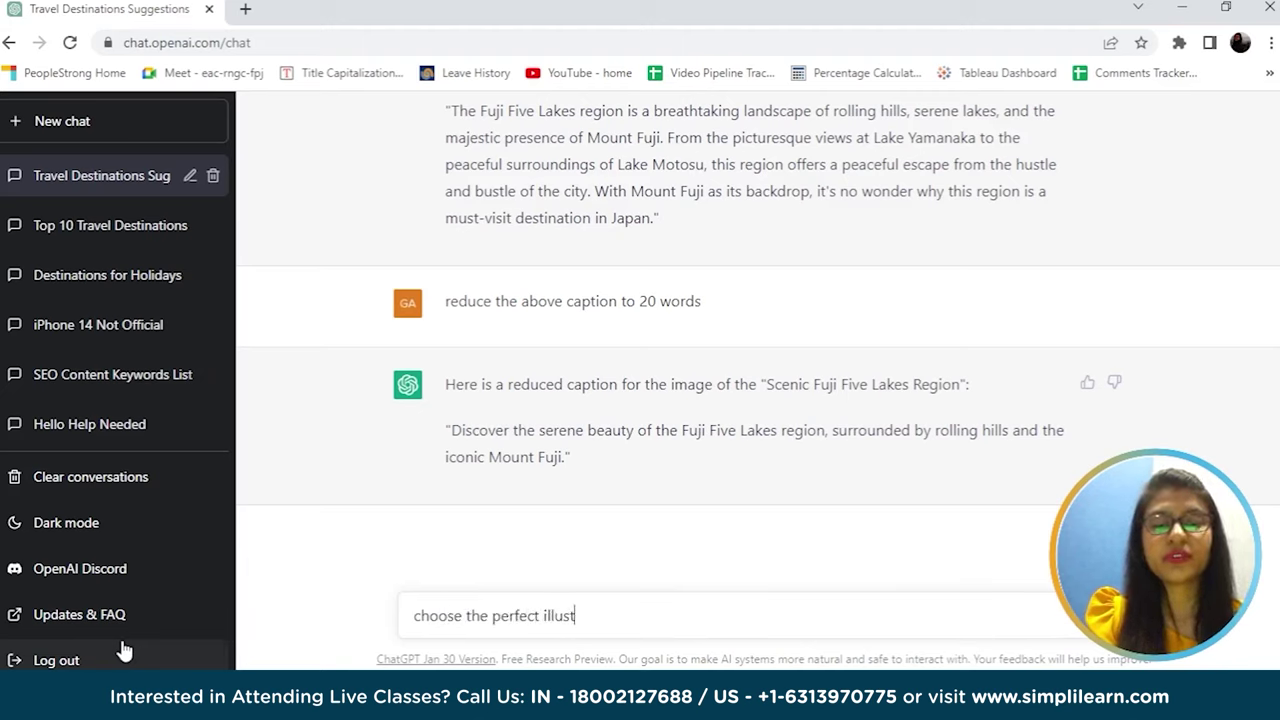
type("ration for Mo")
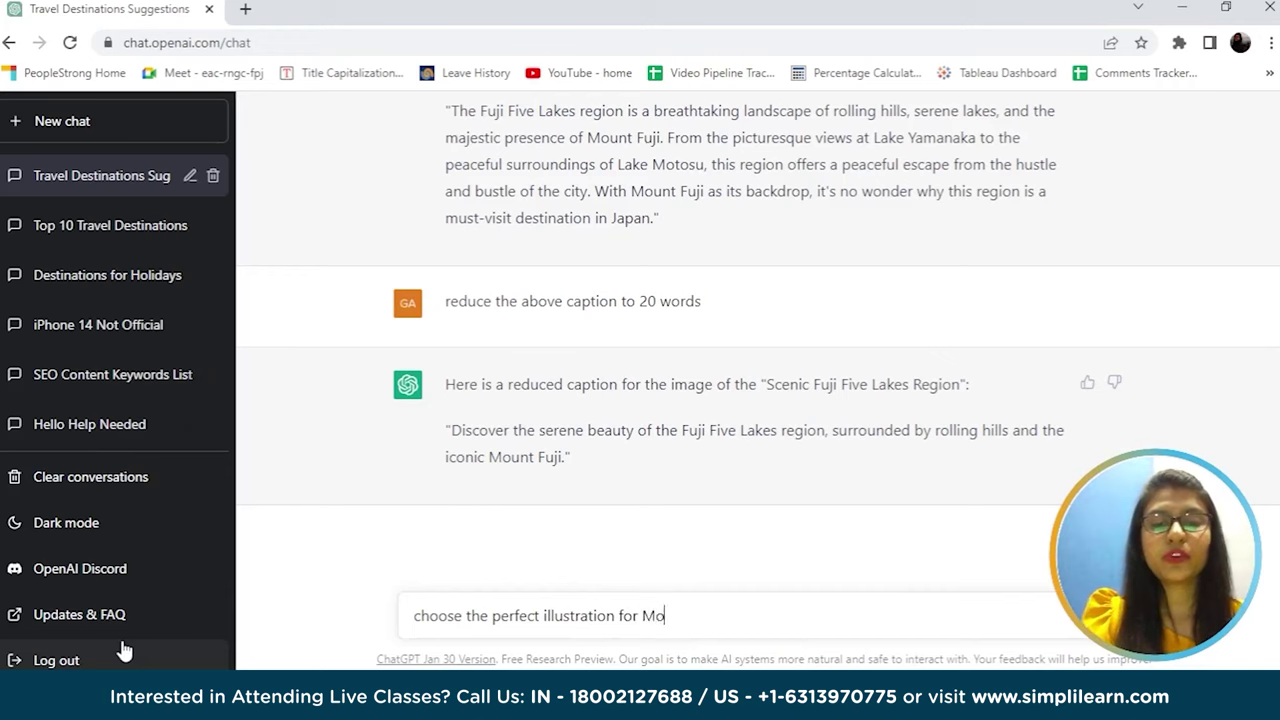
type("unt Fuji image")
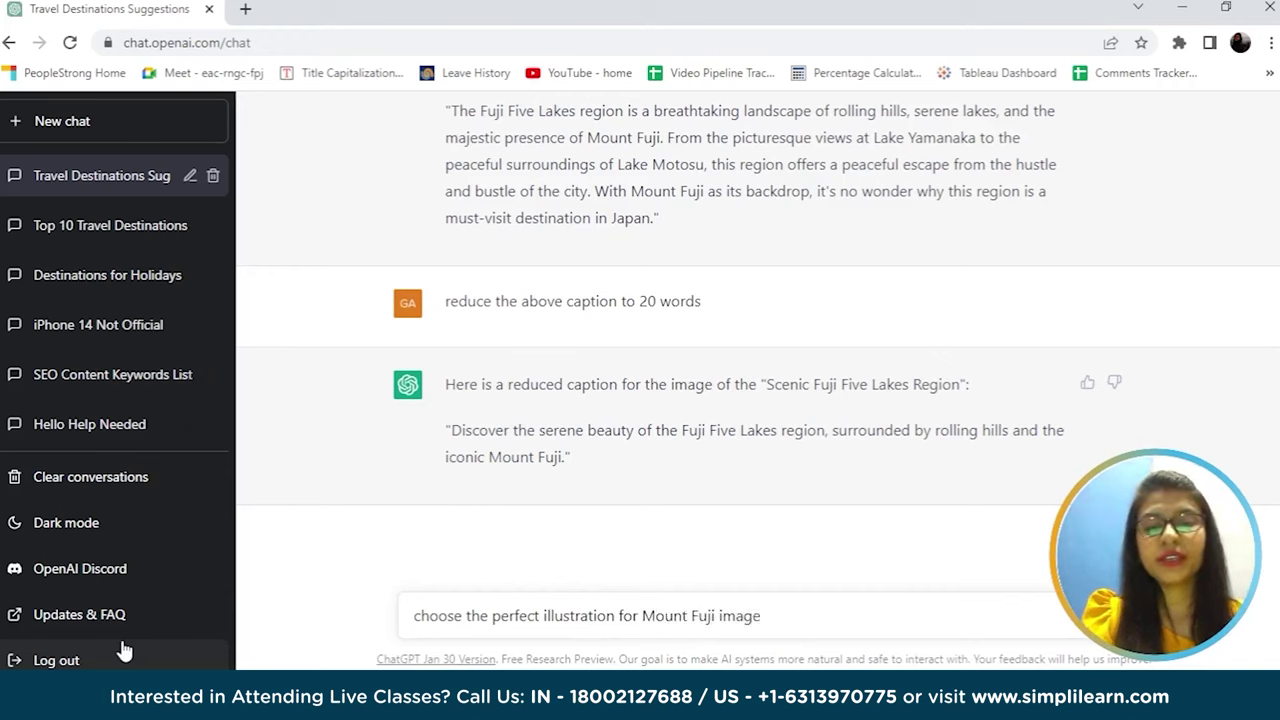
type(" for my b")
key("BackSpace")
key("BackSpace")
type("blog")
key("Return")
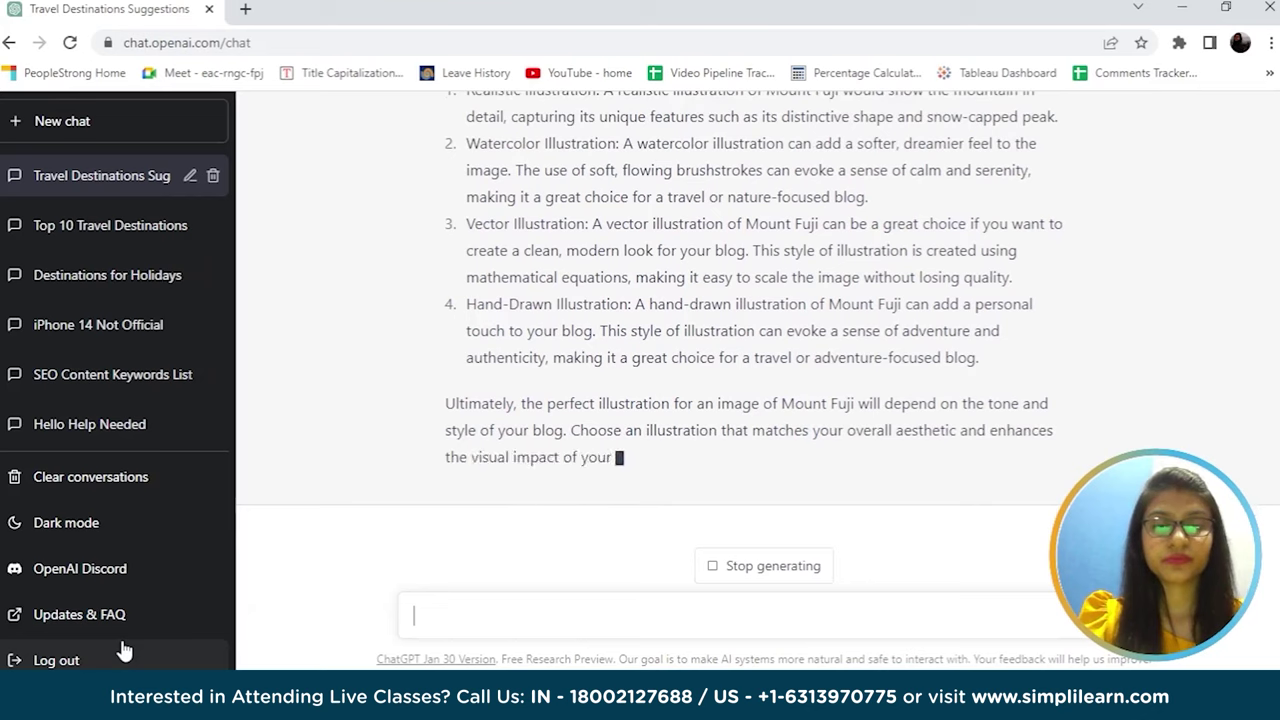
Step: Send the prompt "Download Mount Fuji image for my blog"
type("Downlo")
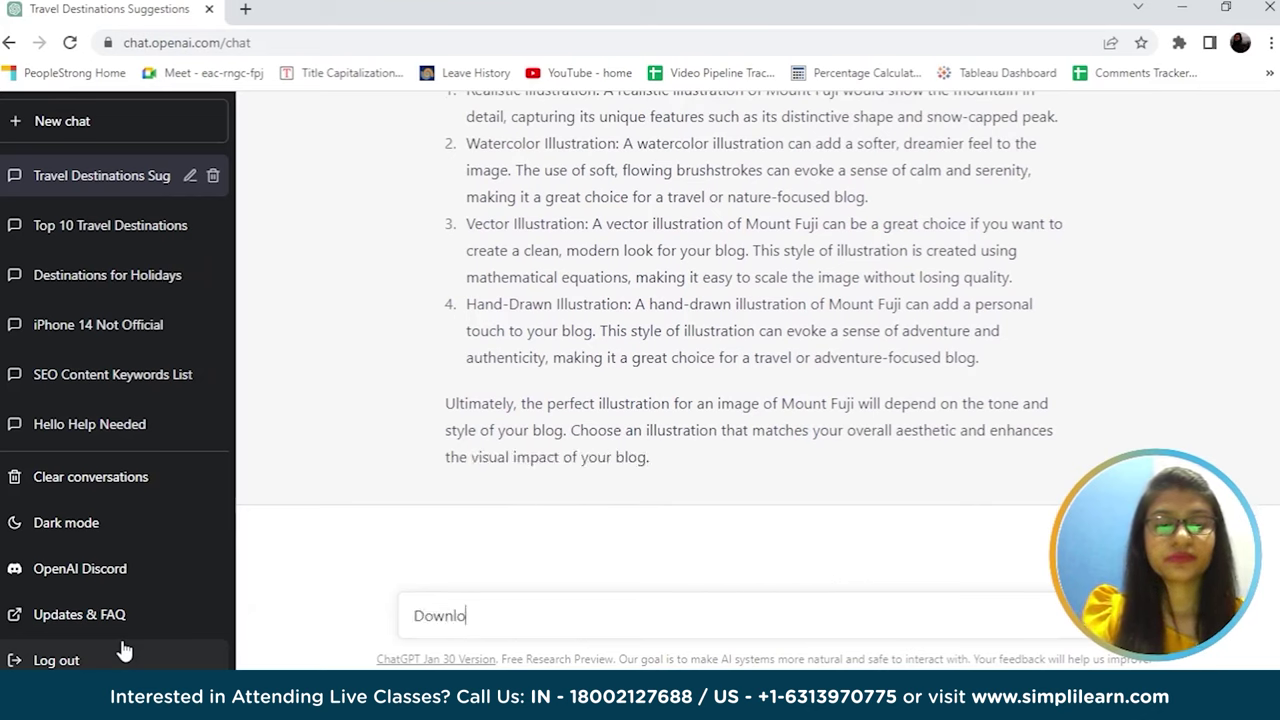
type("ad Mount ")
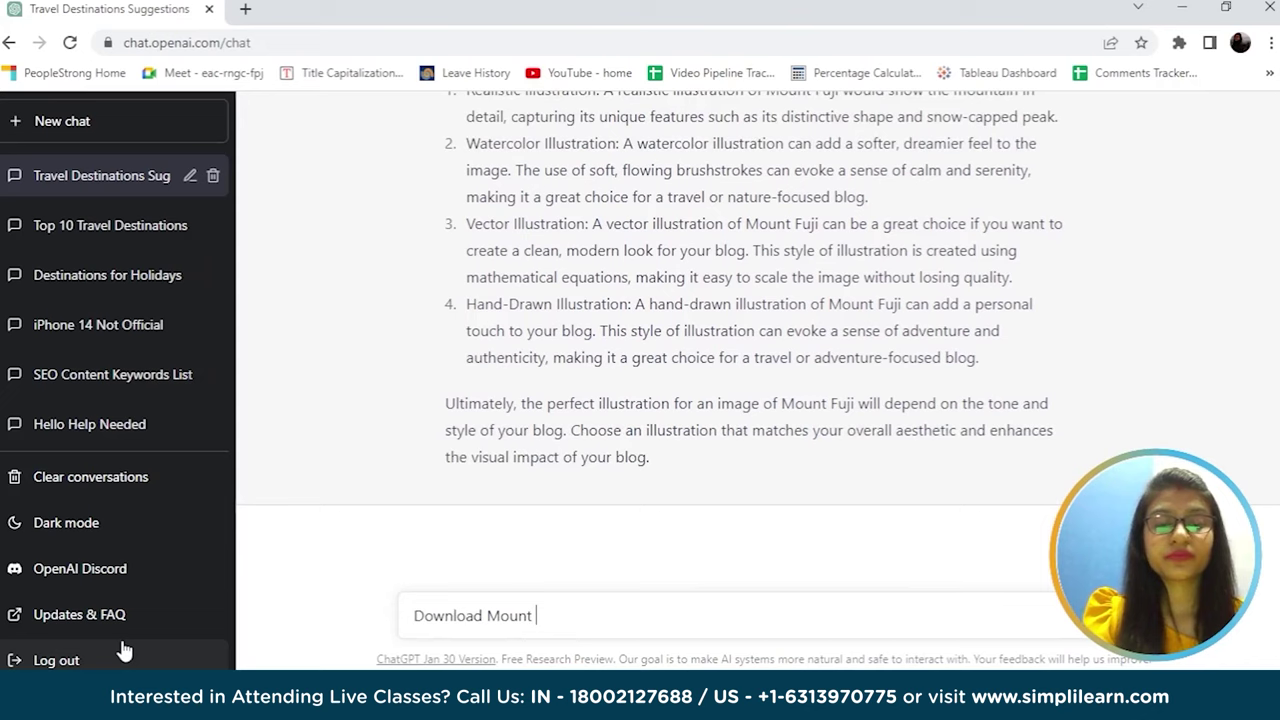
type("Fuji image ")
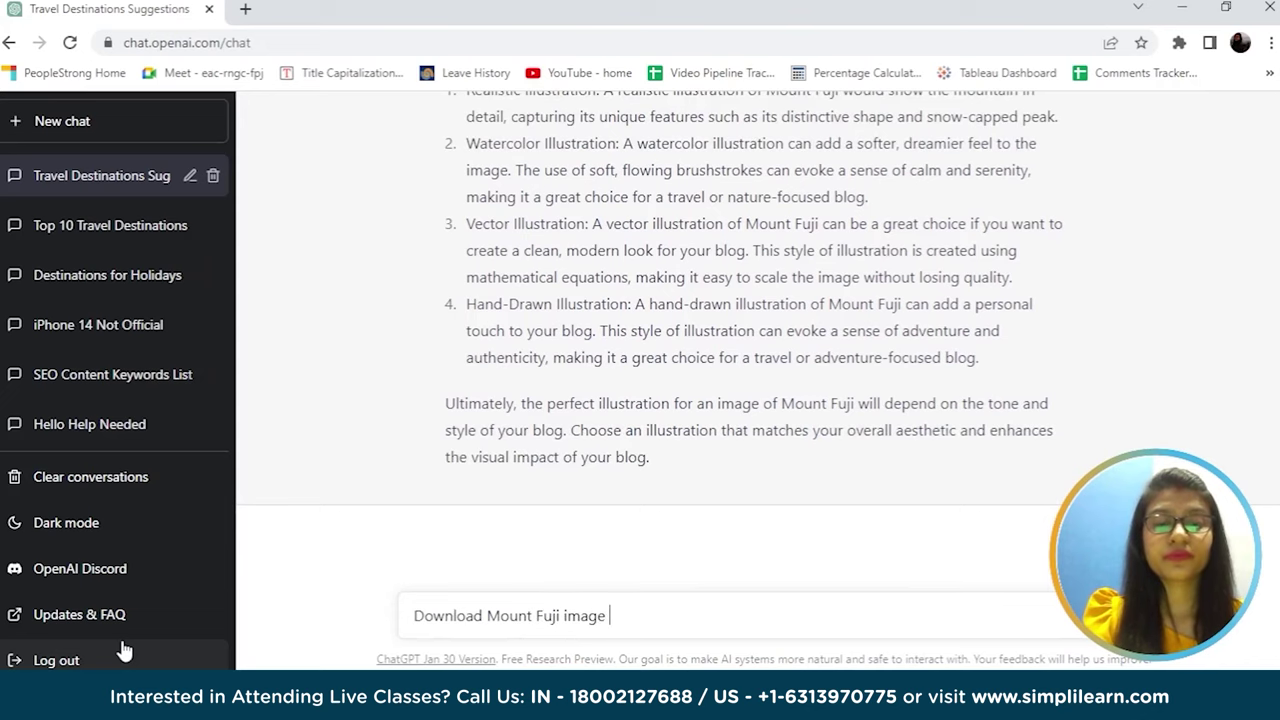
type("for my blog")
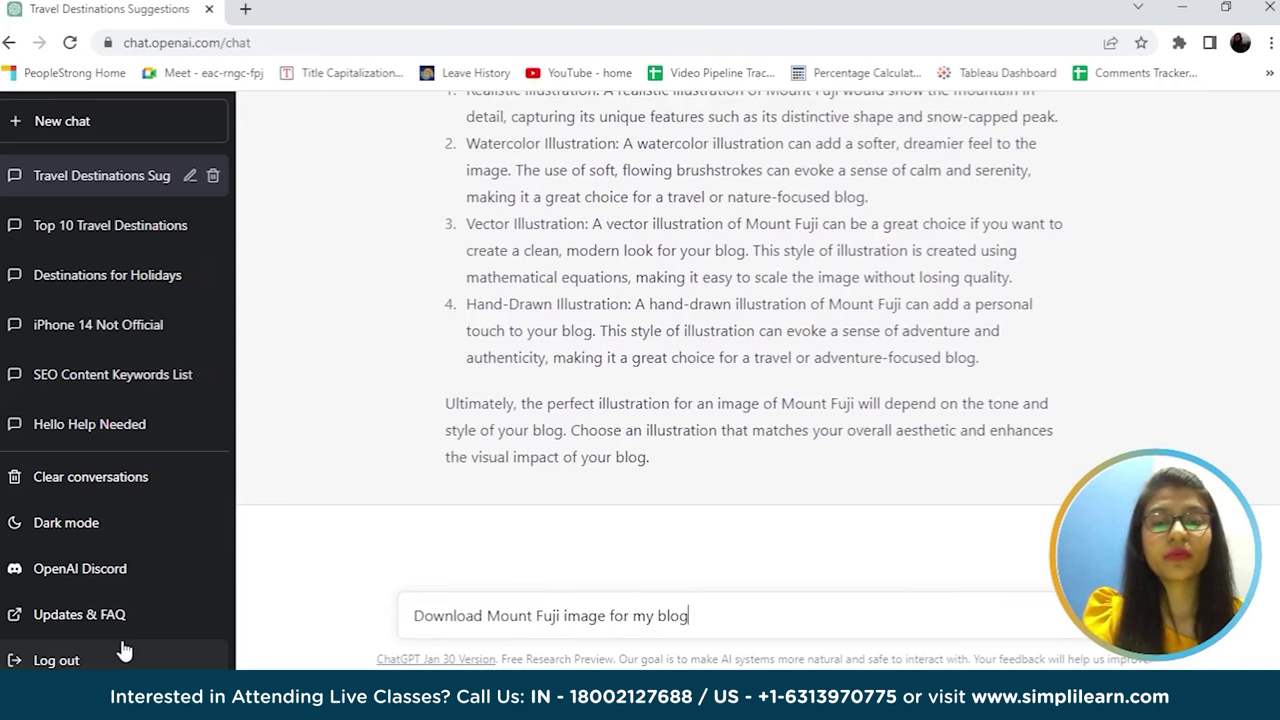
key("Return")
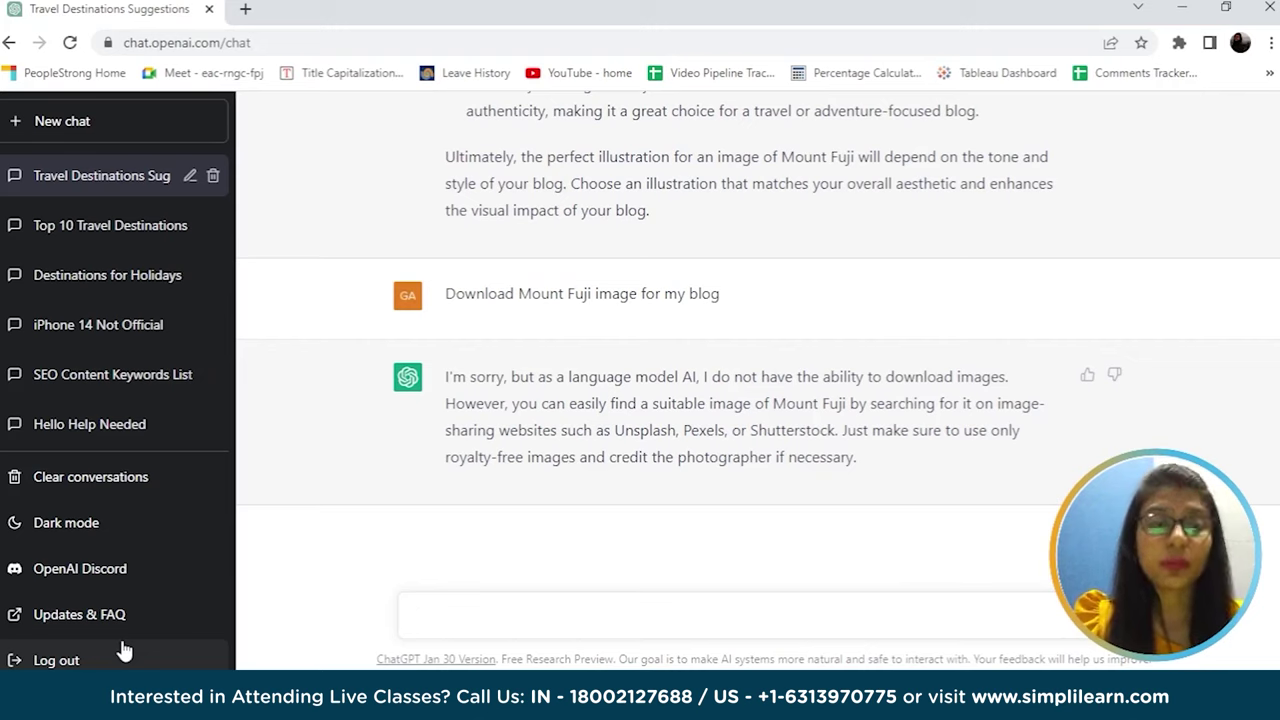
Step: Send the prompt "Suggest video ideas for the above blog"
type("Suggest m")
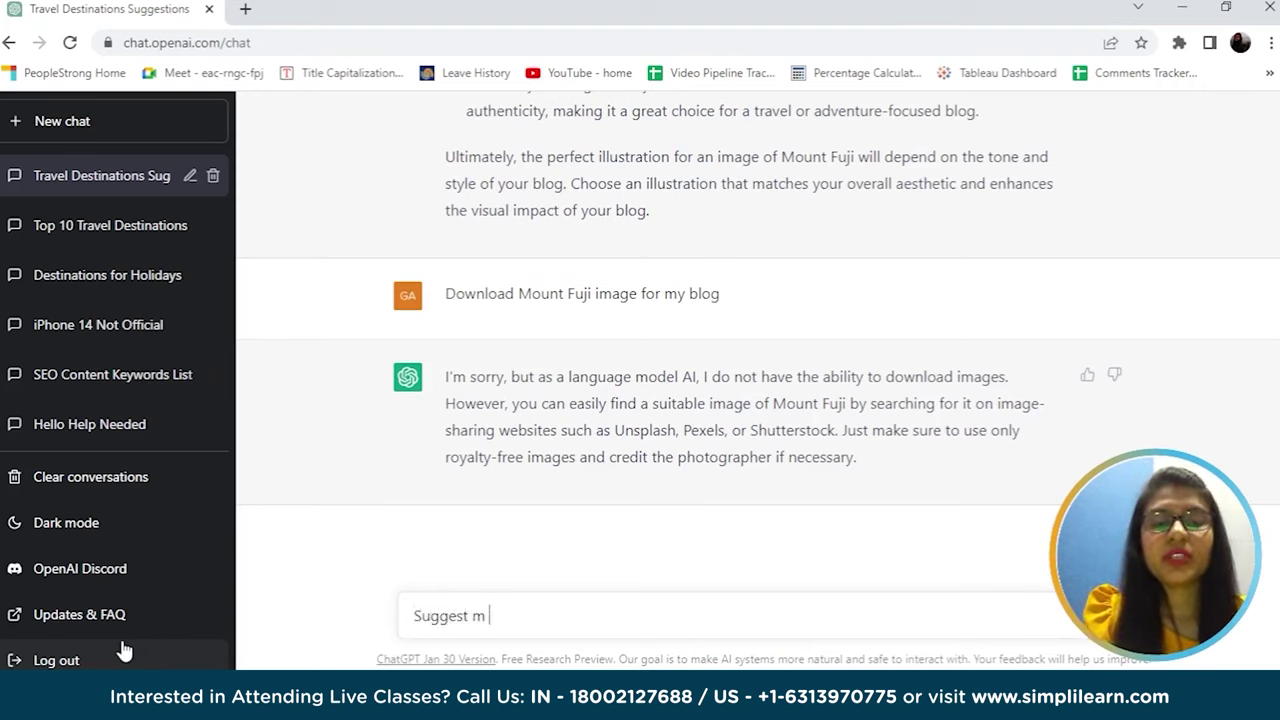
key("BackSpace")
key("BackSpace")
type("vid")
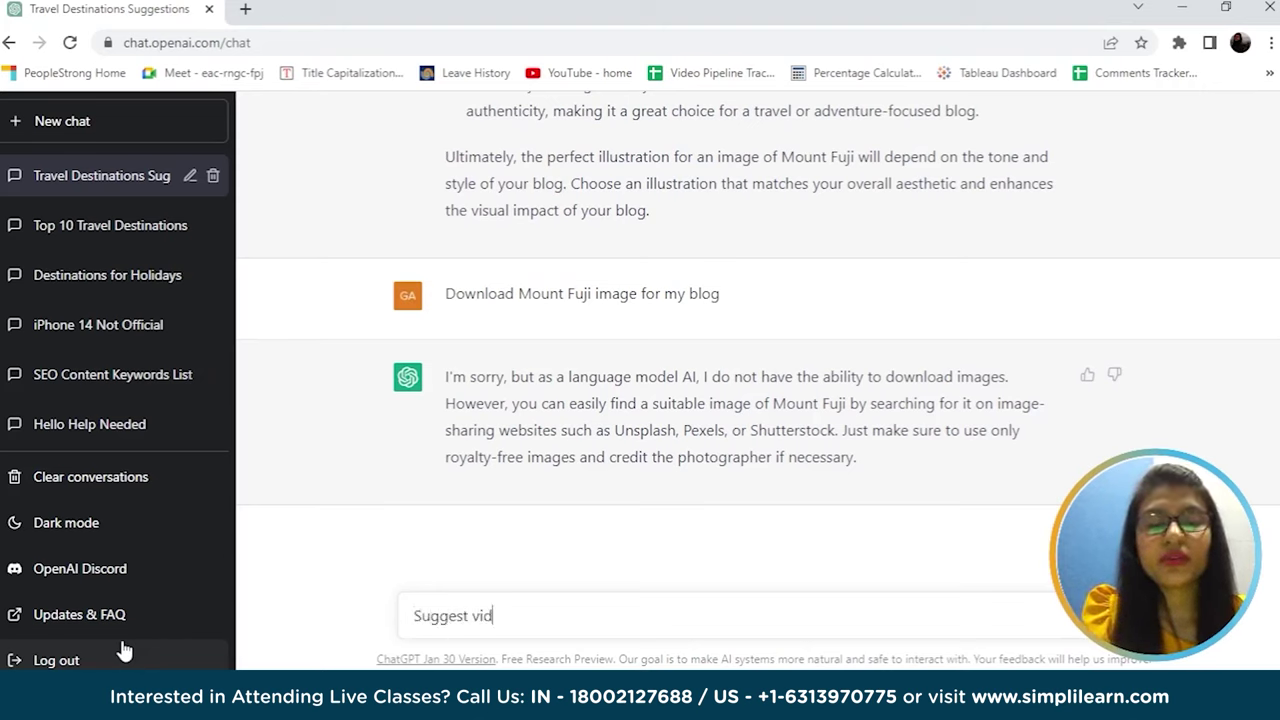
type("eo ideas for the bac")
key("BackSpace")
key("BackSpace")
key("BackSpace")
type("above blog")
key("Return")
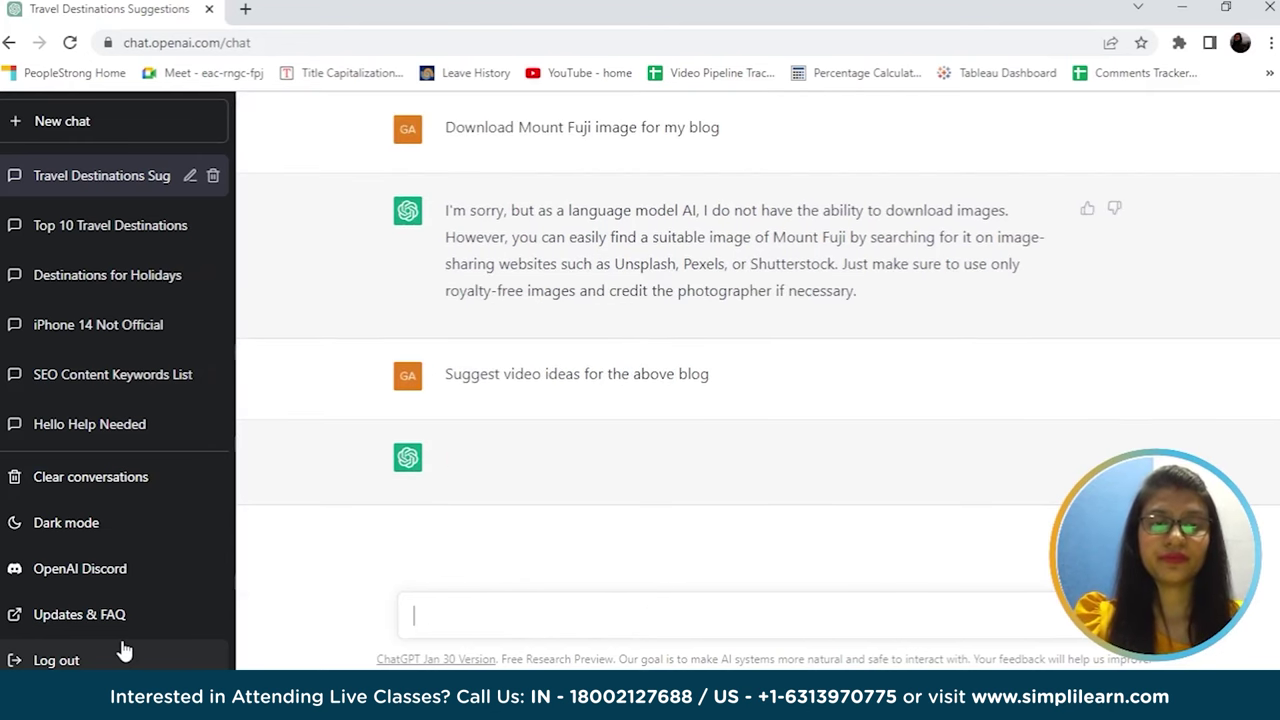
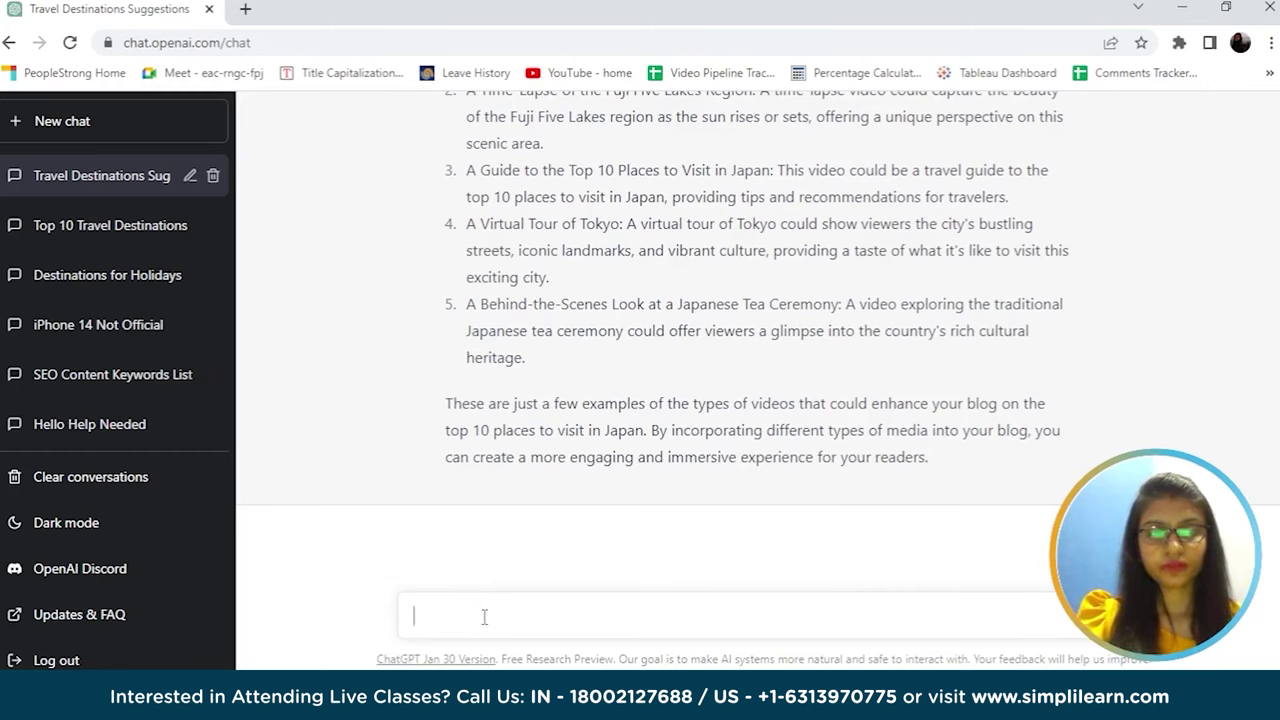
Step: Send the prompt "which of the above idea is best match for my blog"
type("which ")
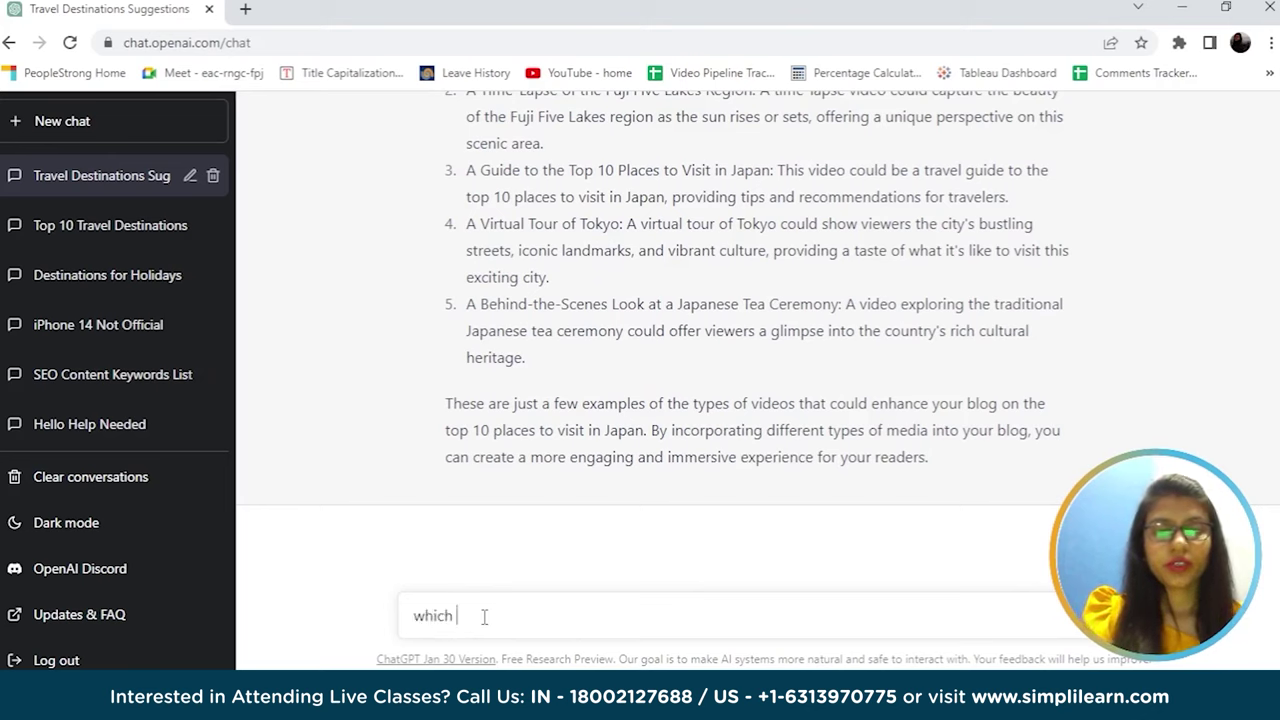
type("of the above idea")
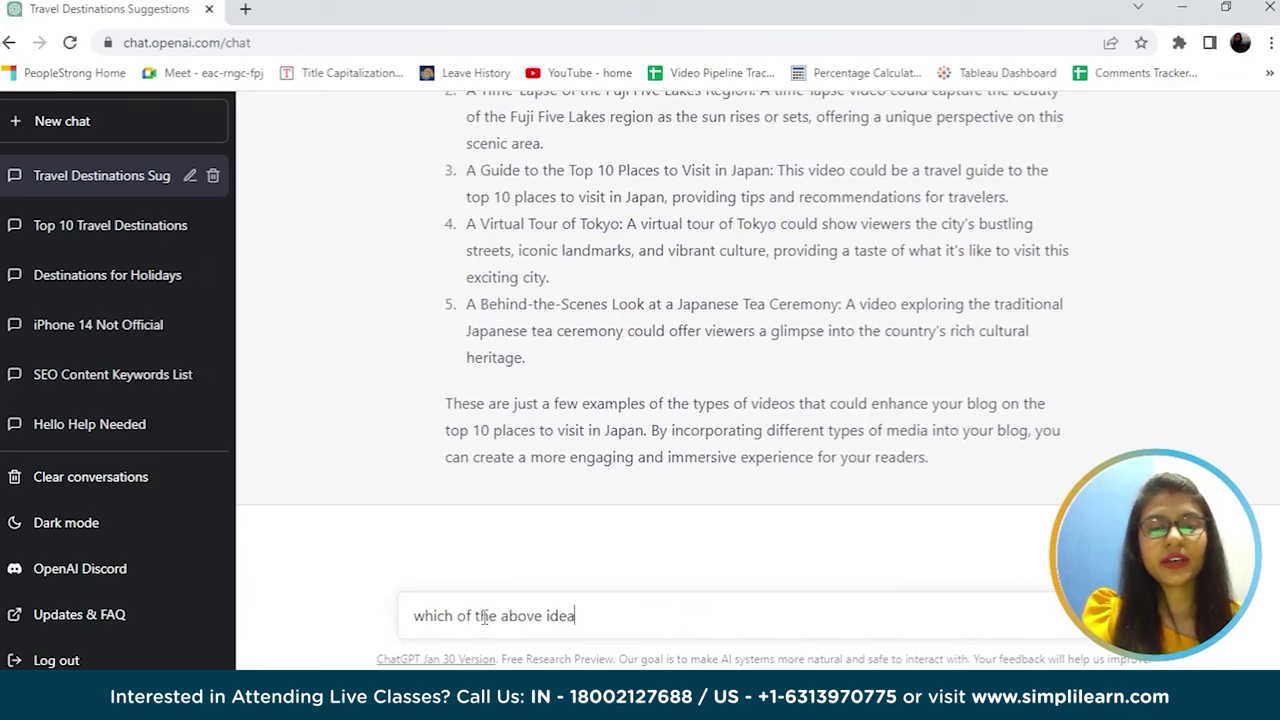
type(" is best m")
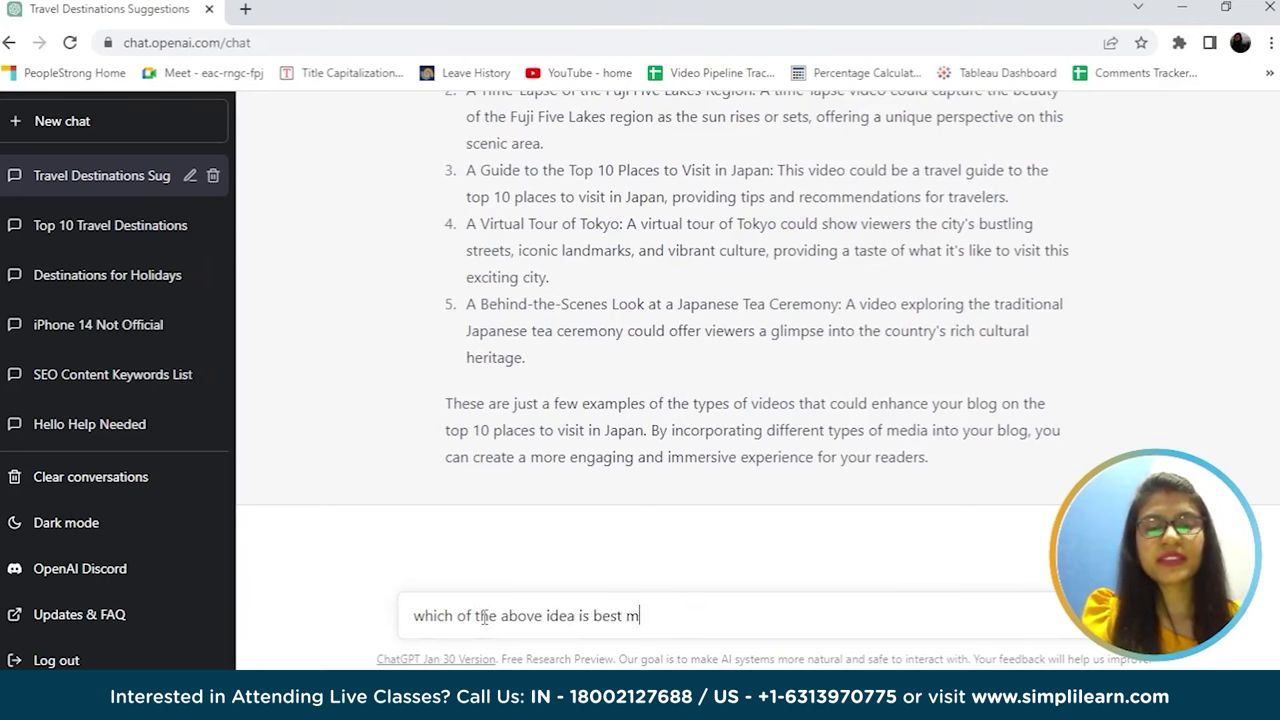
type("atch for my blog")
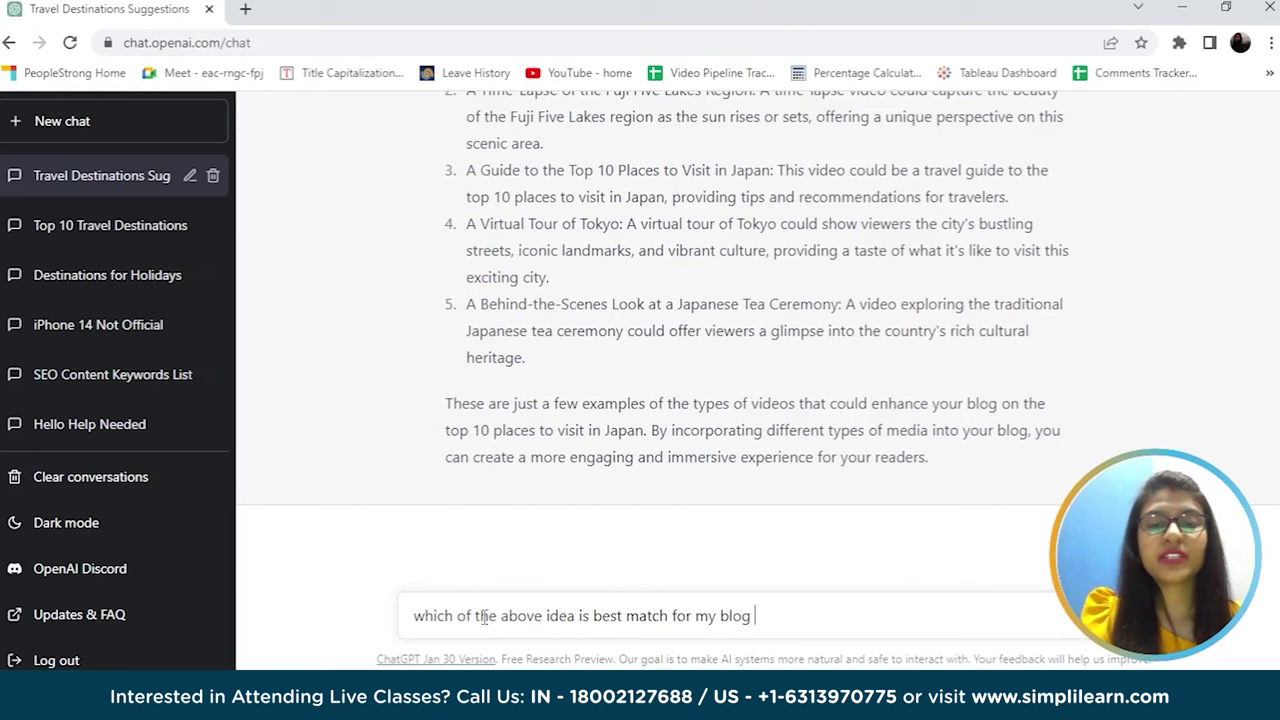
key("Return")
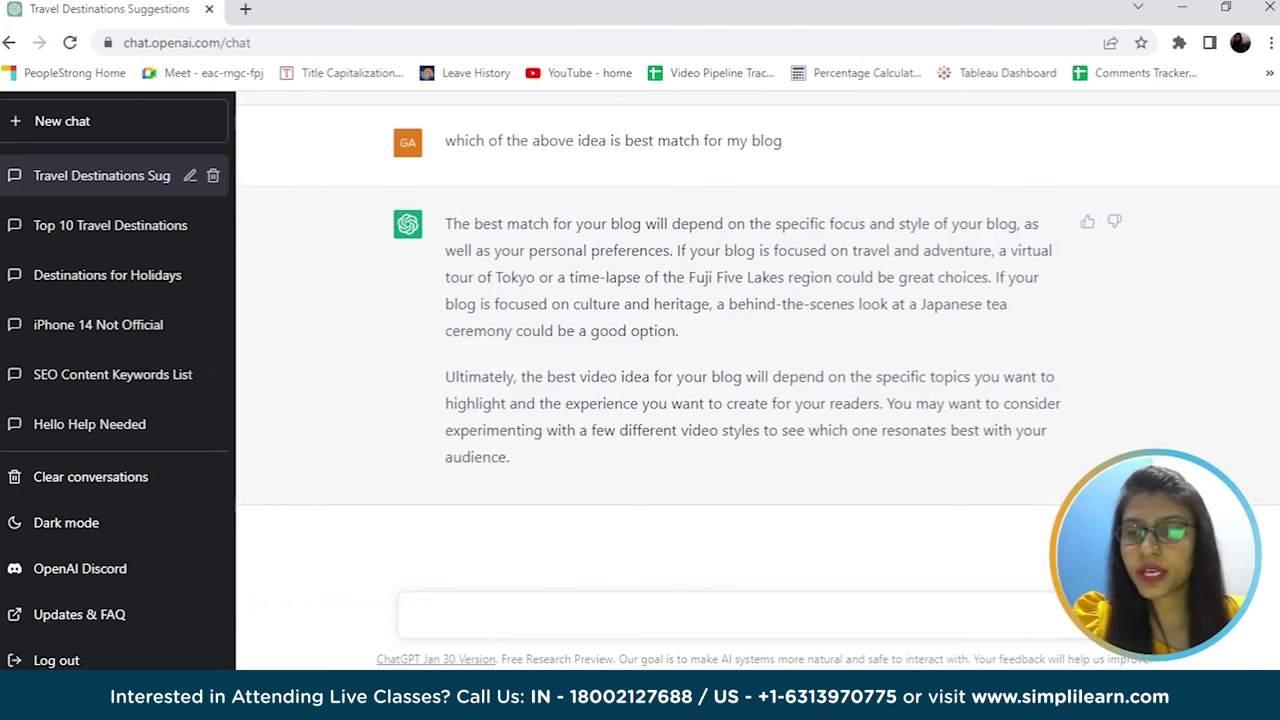
scroll(1218, 447, "up", 5)
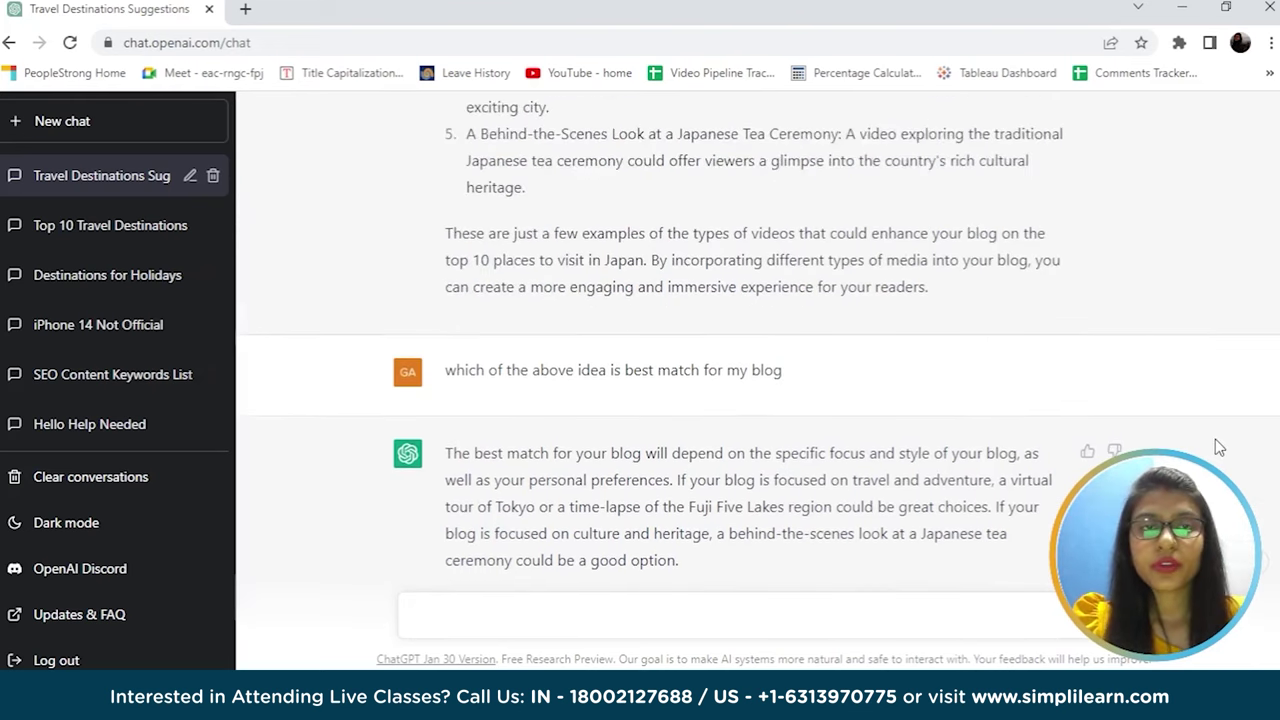
scroll(1218, 447, "up", 3)
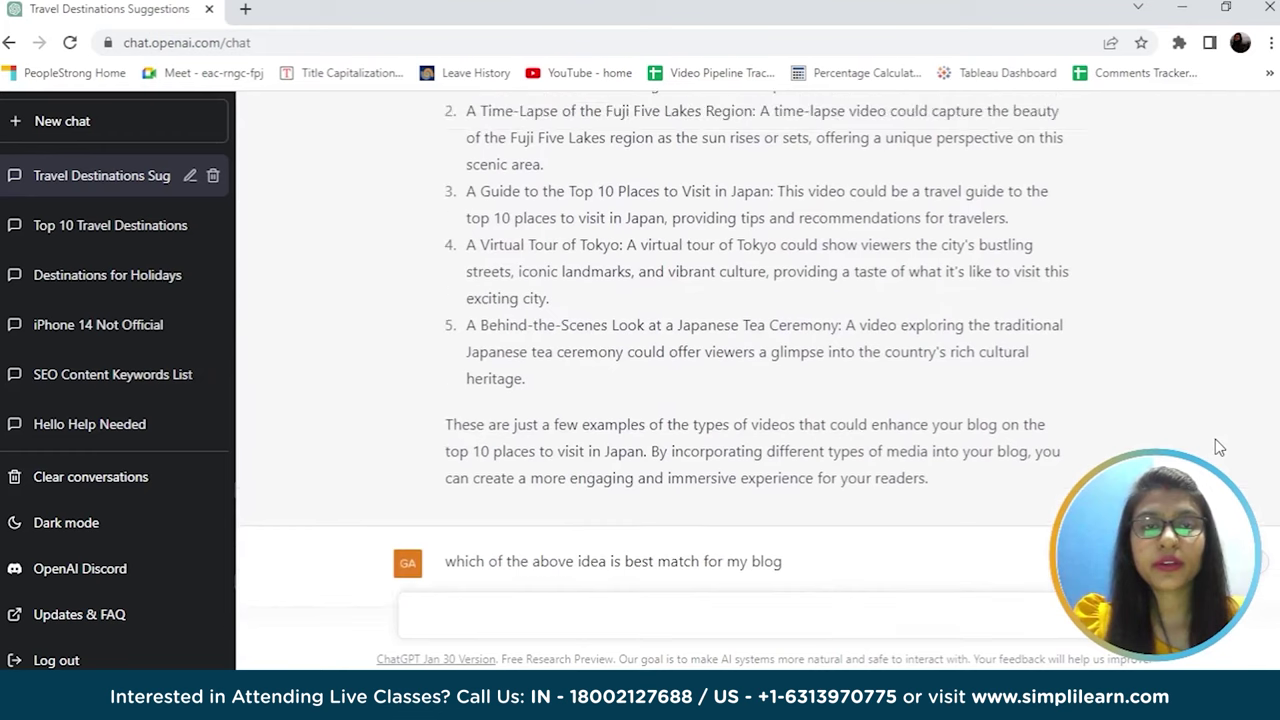
scroll(1218, 447, "up", 1)
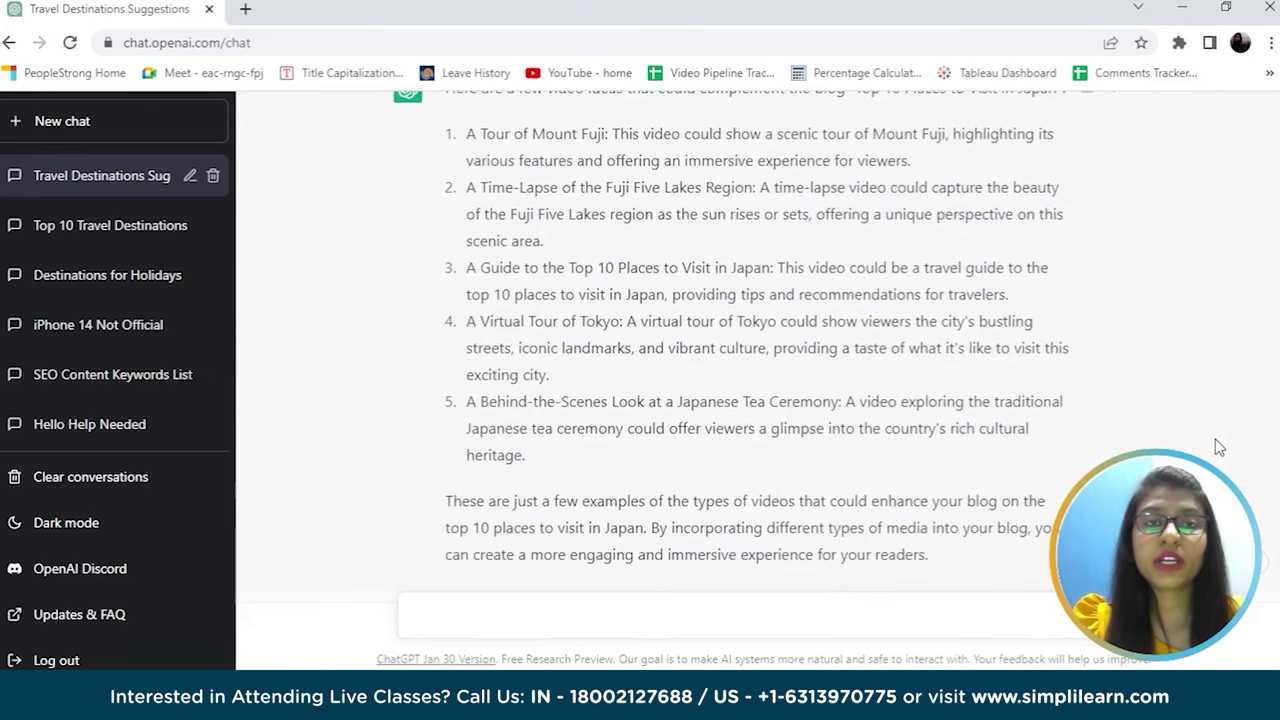
scroll(1218, 447, "down", 7)
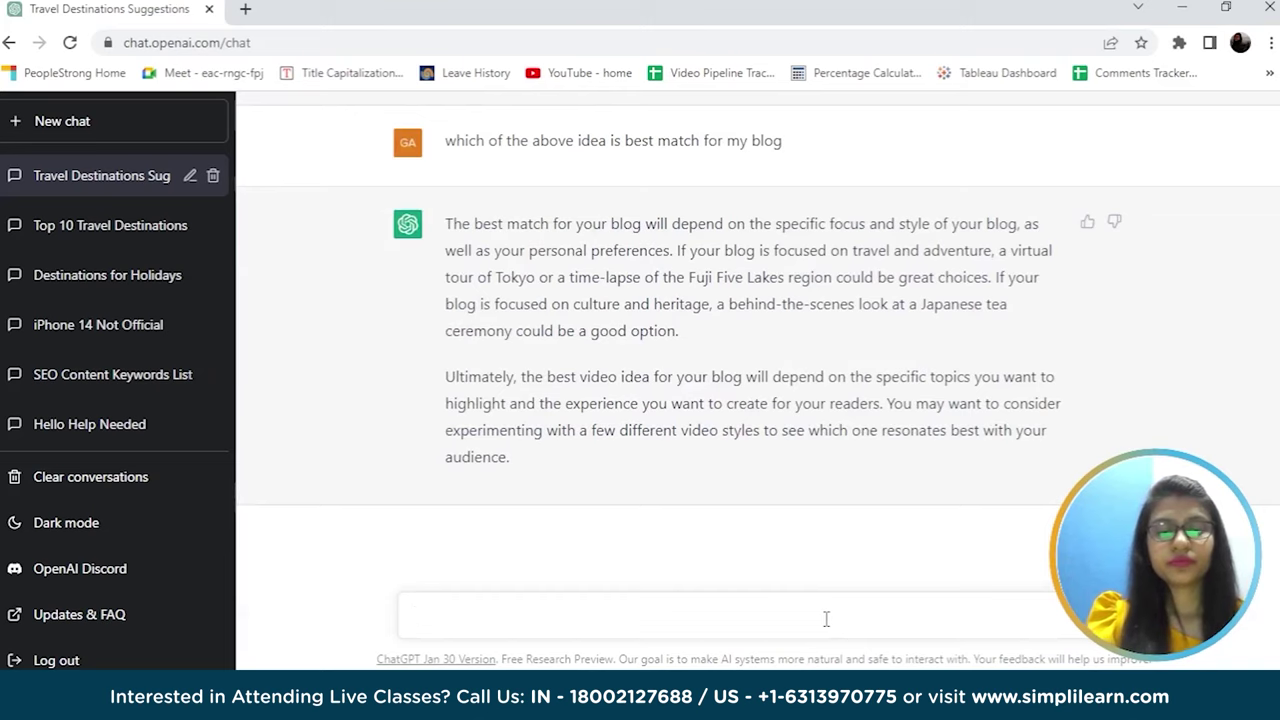
type("Pro")
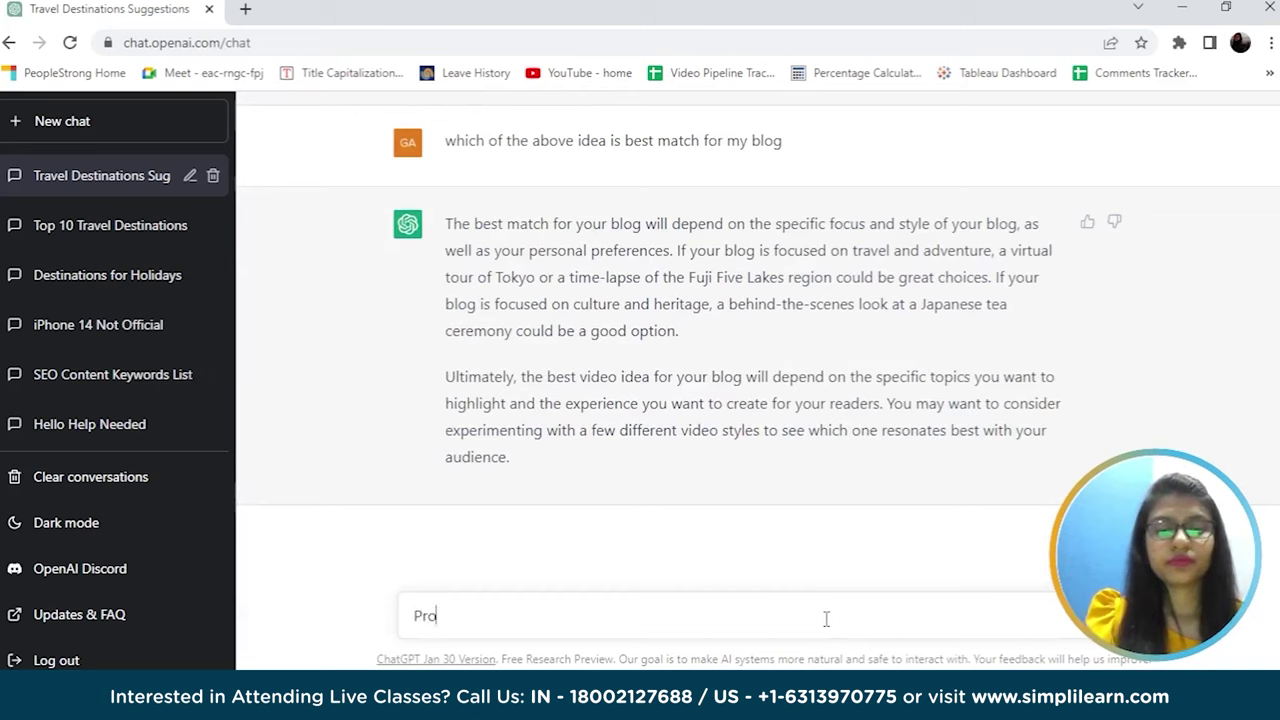
type("vide mwe")
key("BackSpace")
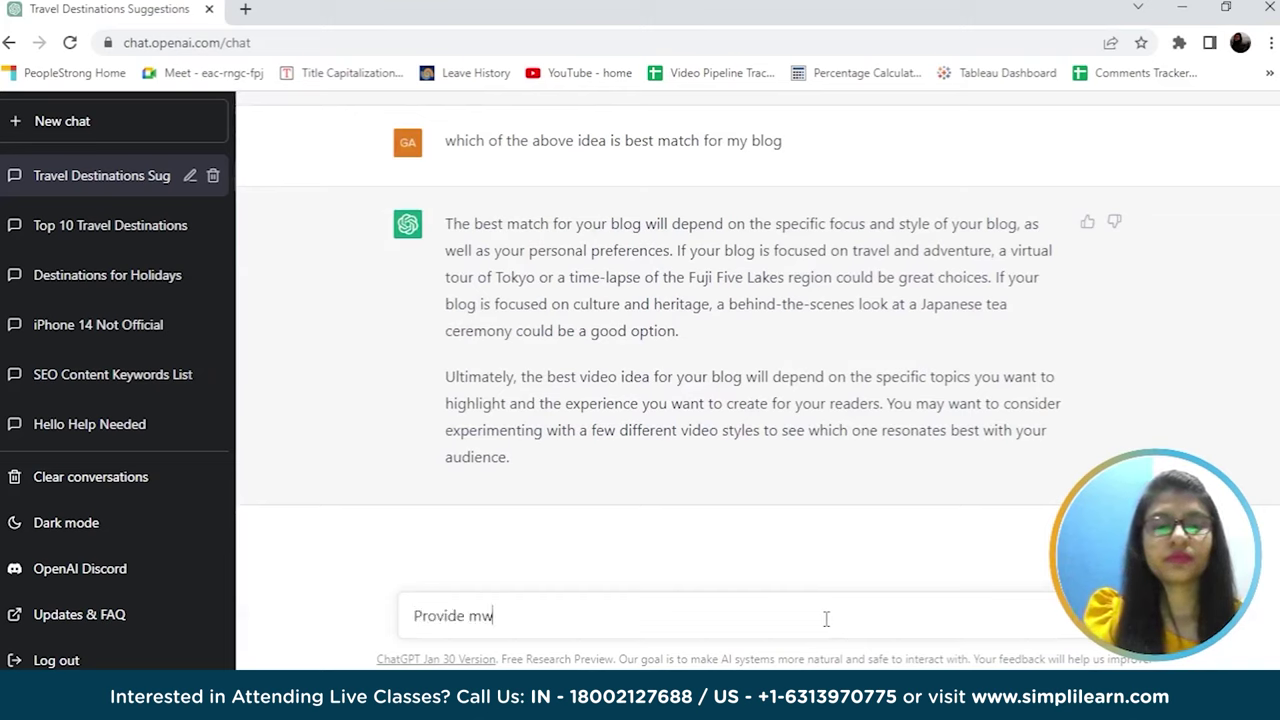
type("the v")
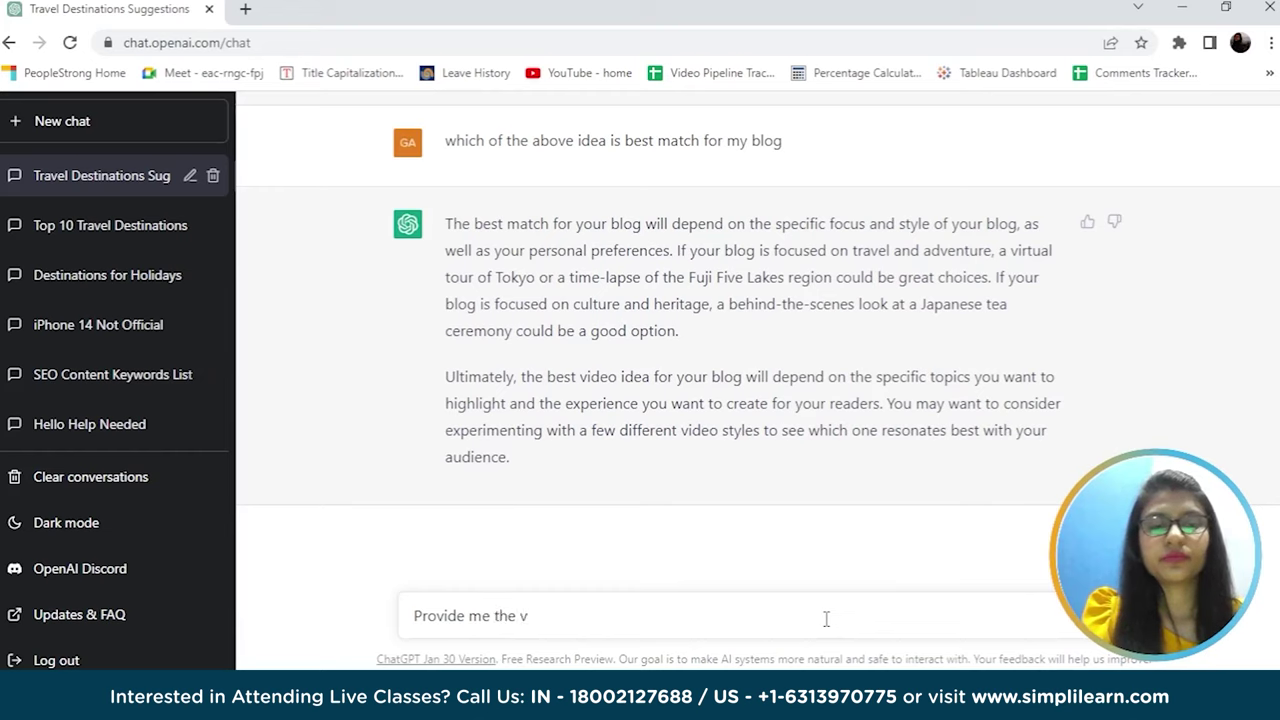
key("BackSpace")
key("BackSpace")
key("BackSpace")
key("BackSpace")
key("BackSpace")
key("BackSpace")
key("BackSpace")
key("BackSpace")
key("BackSpace")
key("BackSpace")
key("BackSpace")
key("BackSpace")
key("BackSpace")
key("BackSpace")
key("BackSpace")
key("BackSpace")
Step: Send the prompt "Provide video optimizations for Mount Fuji Video for above blog"
type("Provide video optimisat")
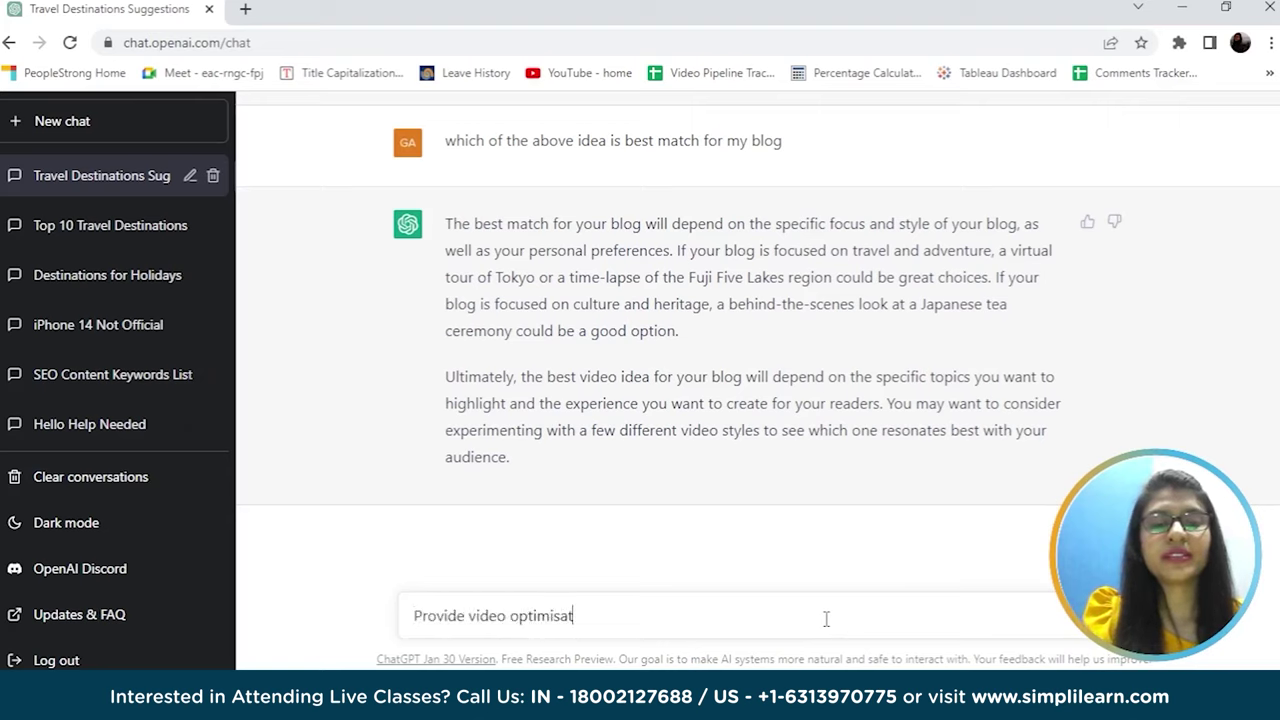
key("BackSpace")
key("BackSpace")
key("BackSpace")
type("zation ideas")
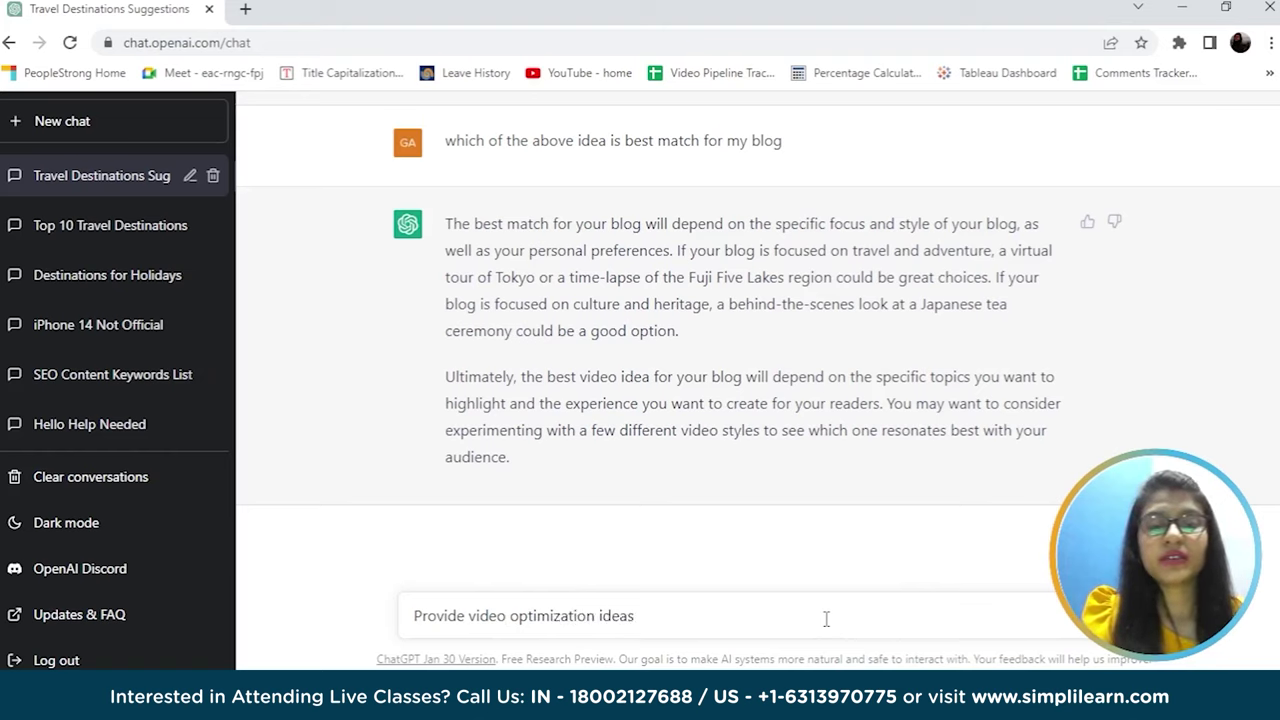
key("BackSpace")
key("BackSpace")
key("BackSpace")
key("BackSpace")
key("BackSpace")
key("BackSpace")
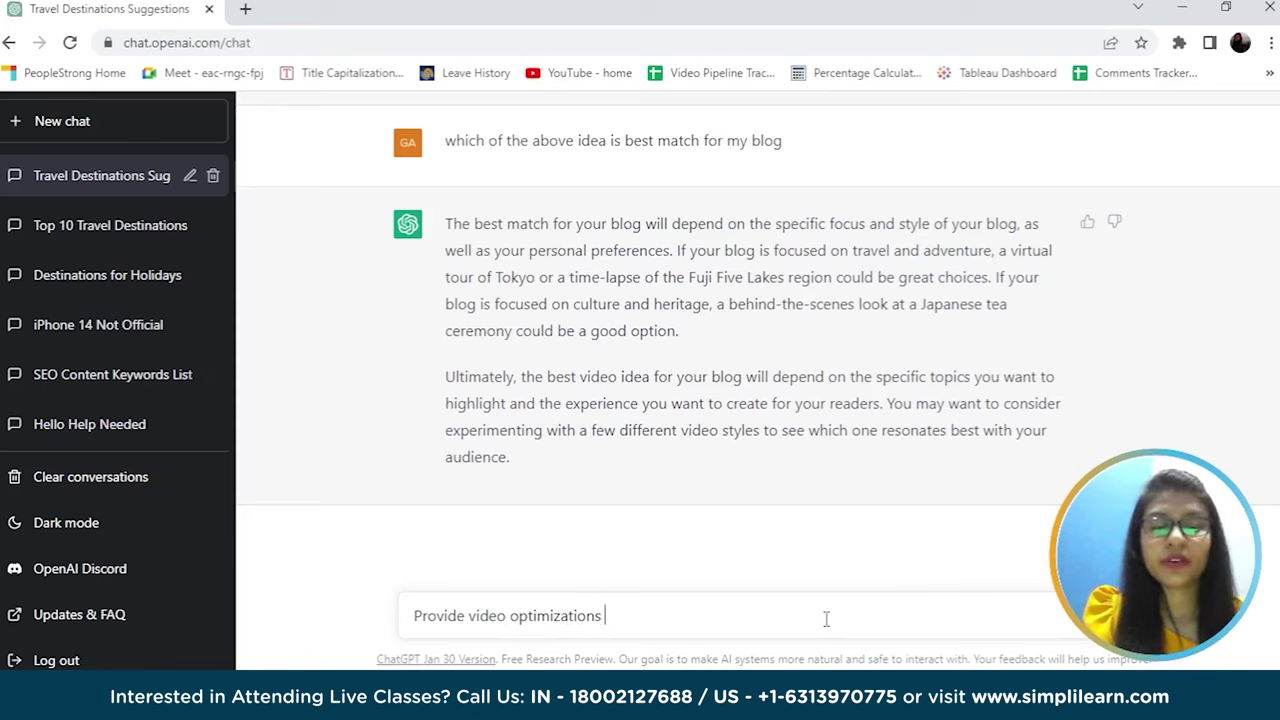
type("s for Mount Fuji")
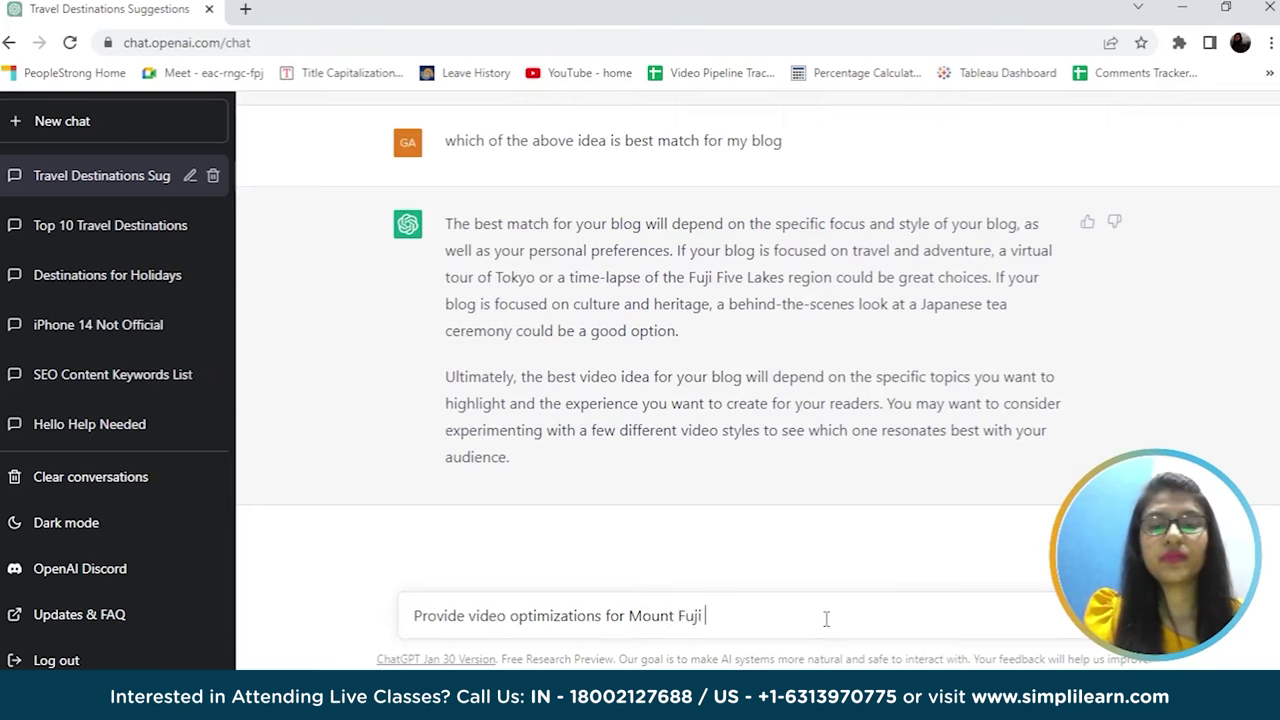
type(" Video for above blog")
key("Return")
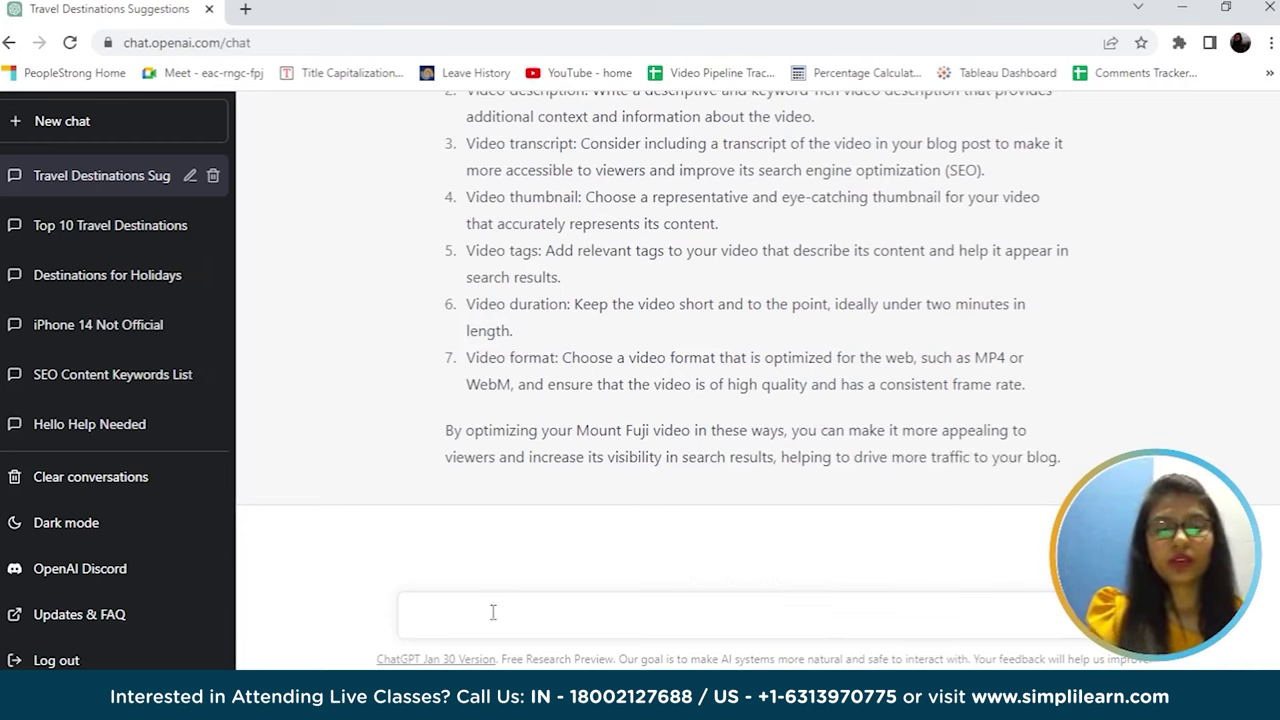
Step: Send the prompt "Suggest me good thumbnail idea for Mount Fuji video"
type("S")
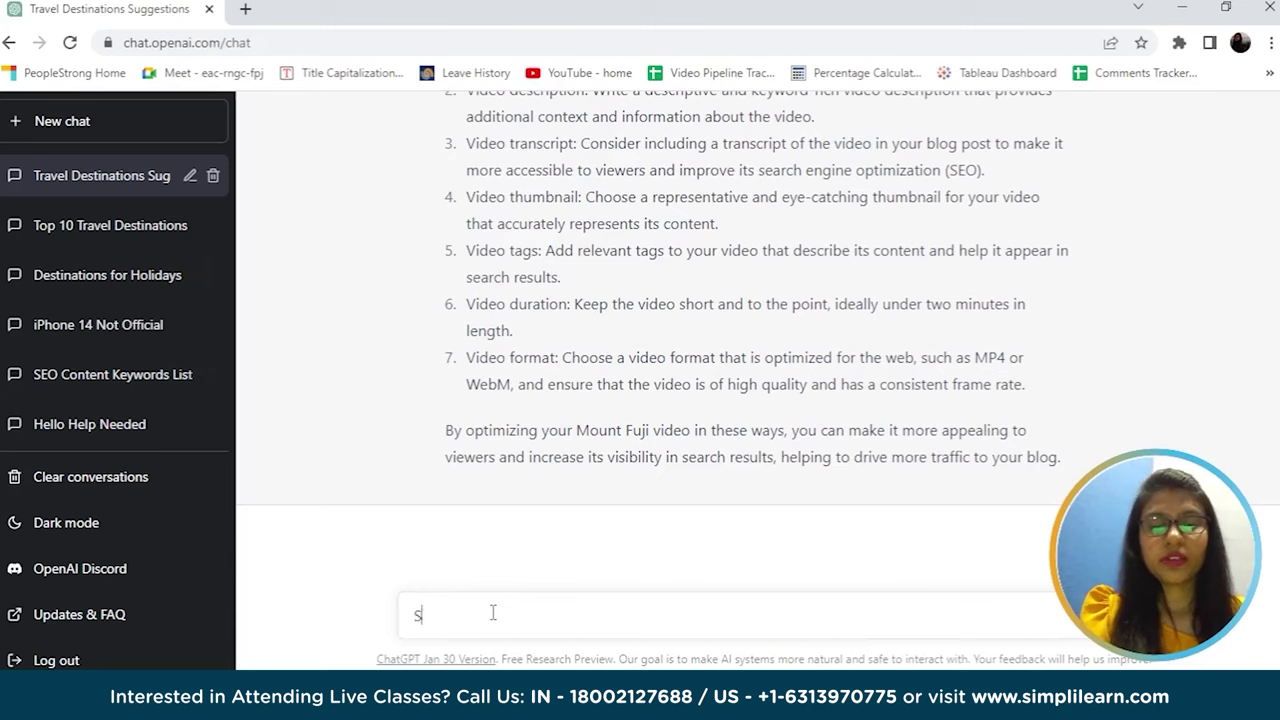
type("uggest me")
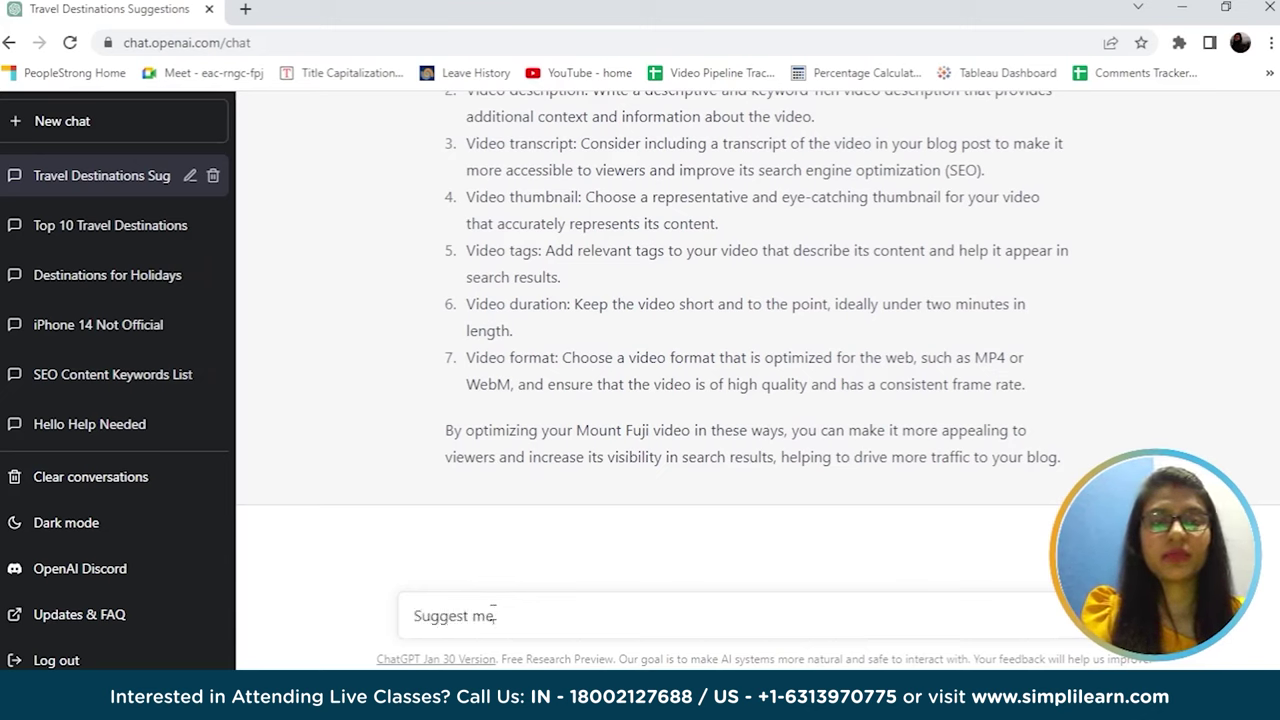
type(" good thum")
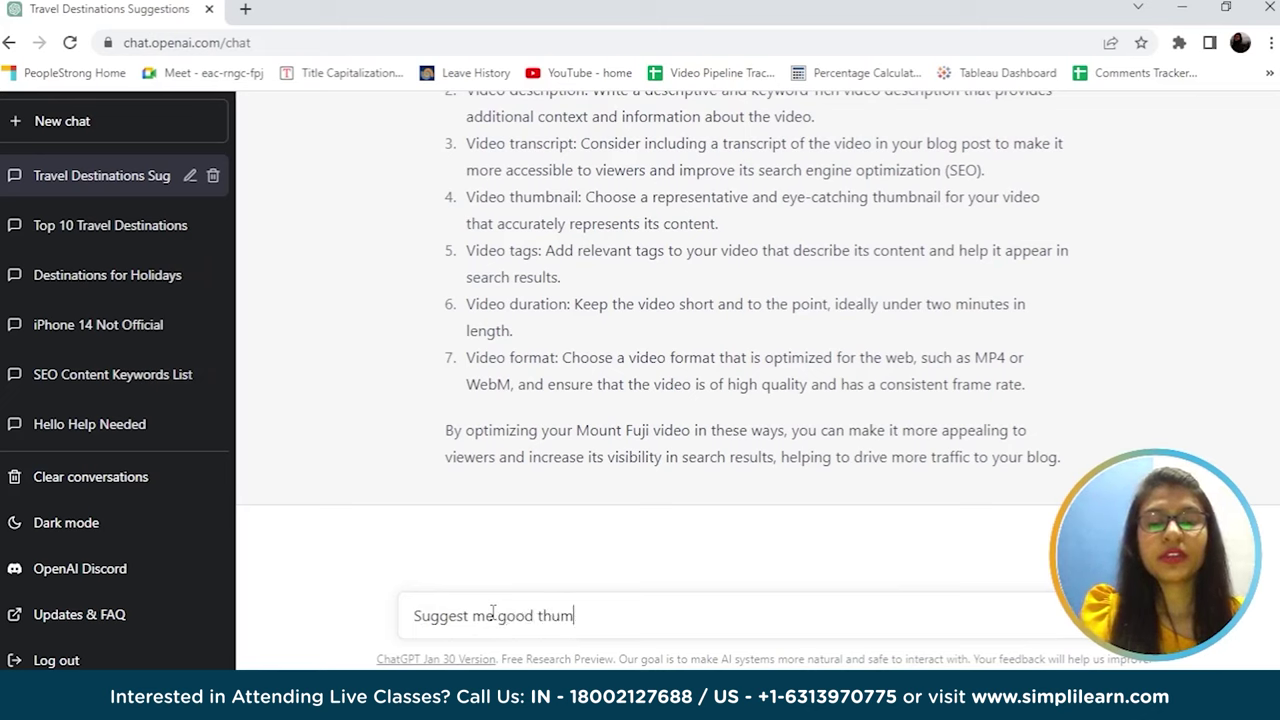
type("bnail idea for Mou")
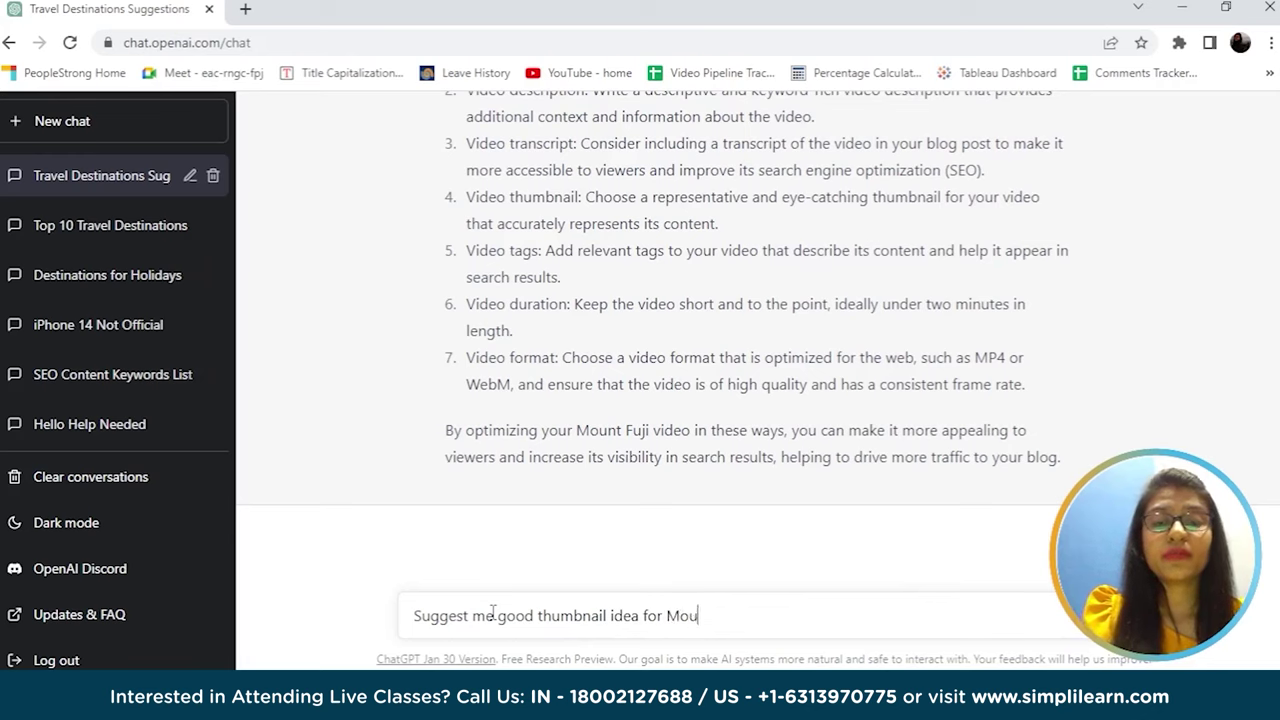
type("nt fuji v")
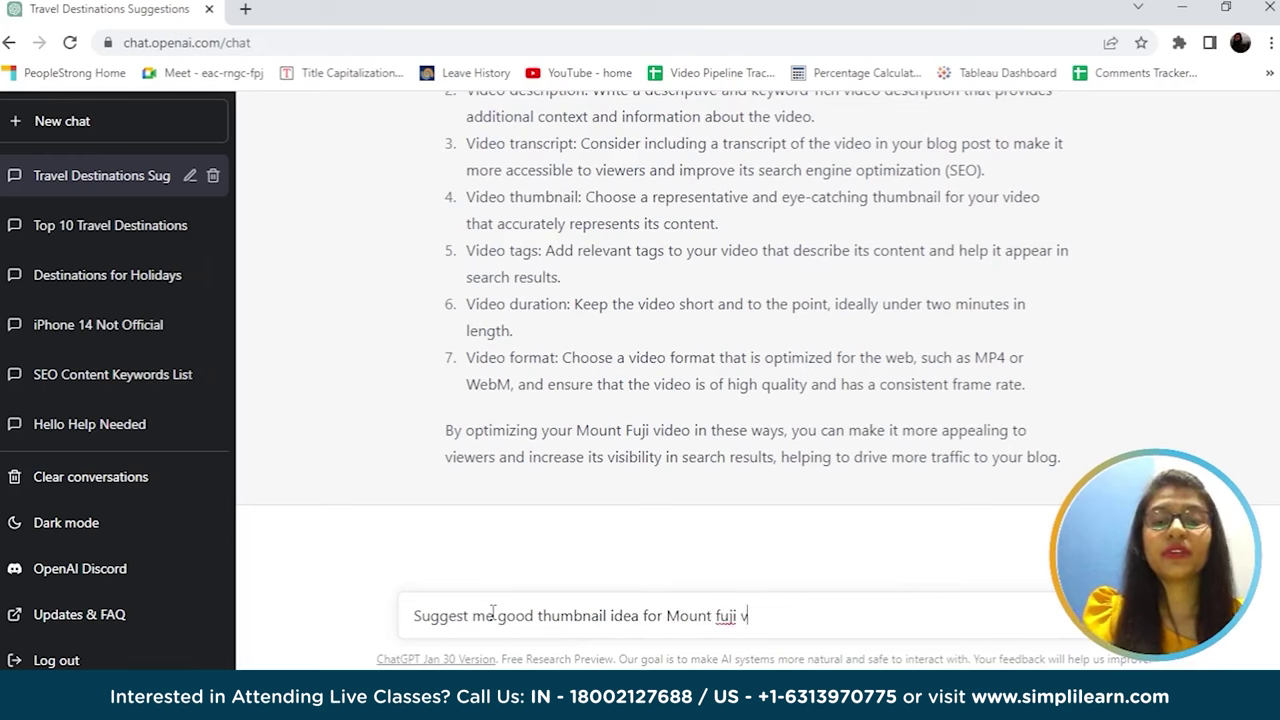
type("Fuj")
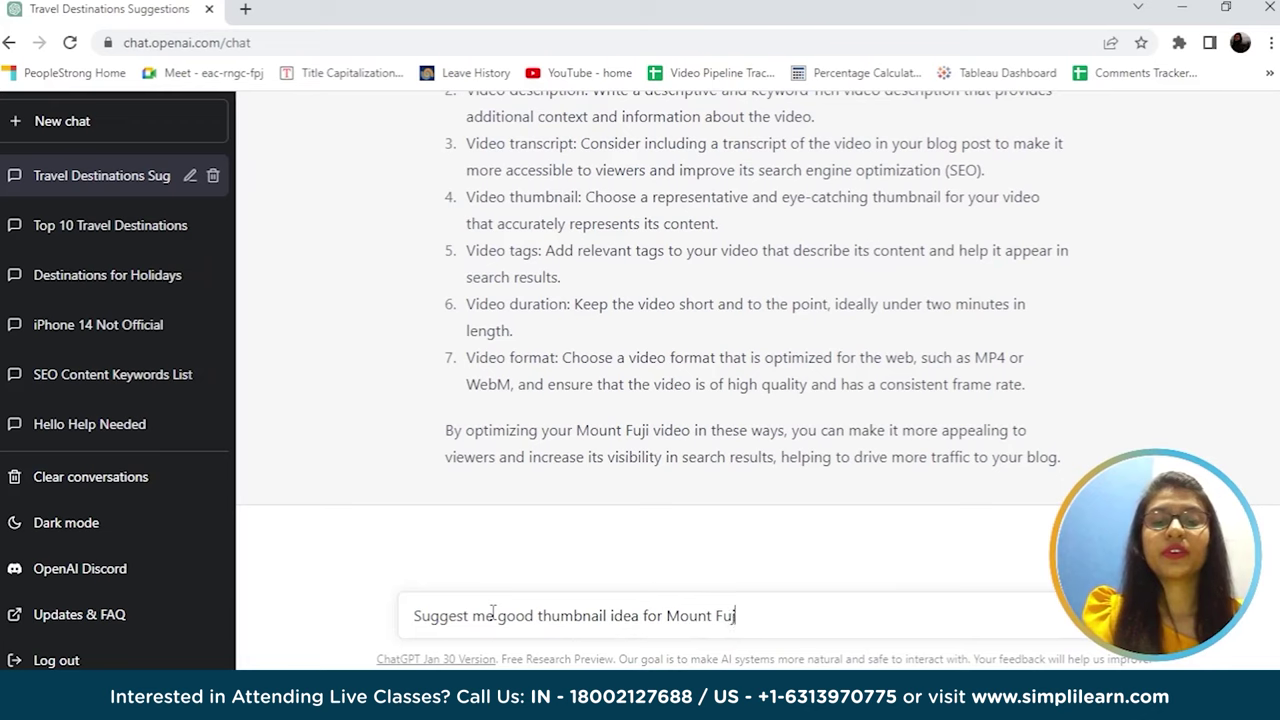
type("i video")
key("Return")
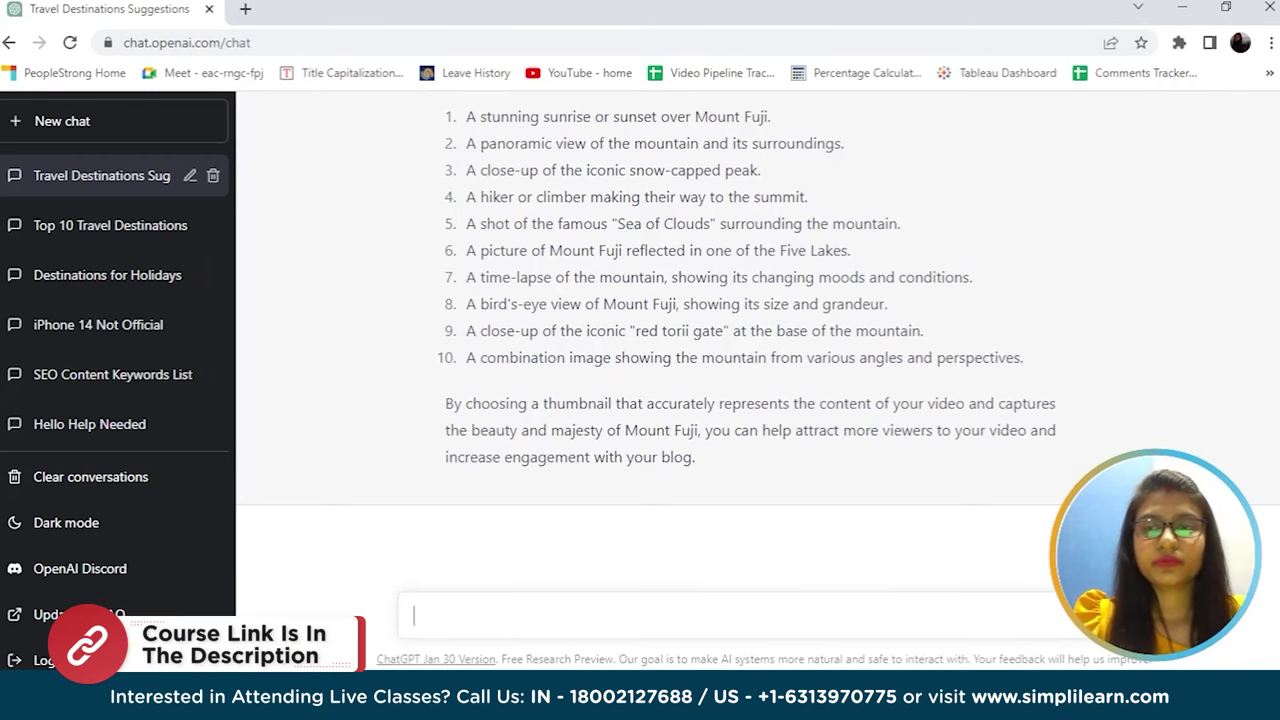
Step: Send the prompt "find me video tags for the all of above thumbnail suggestions"
scroll(1093, 367, "up", 5)
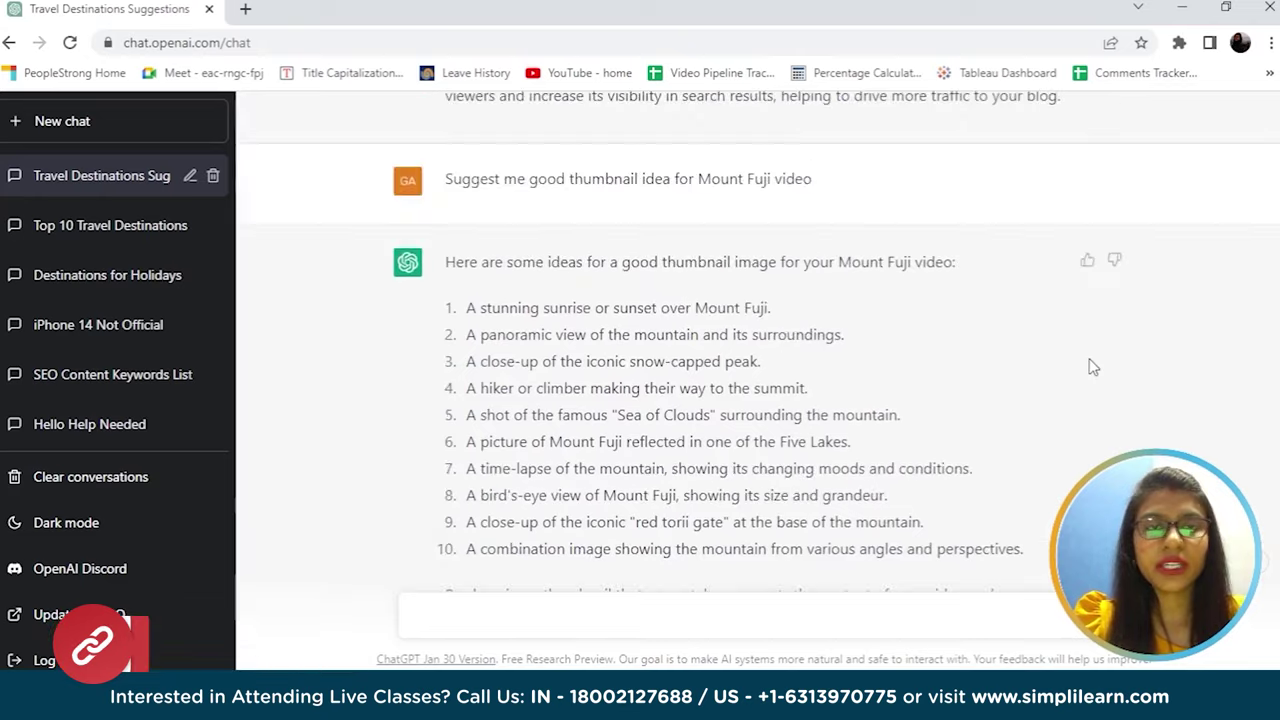
scroll(1093, 367, "down", 2)
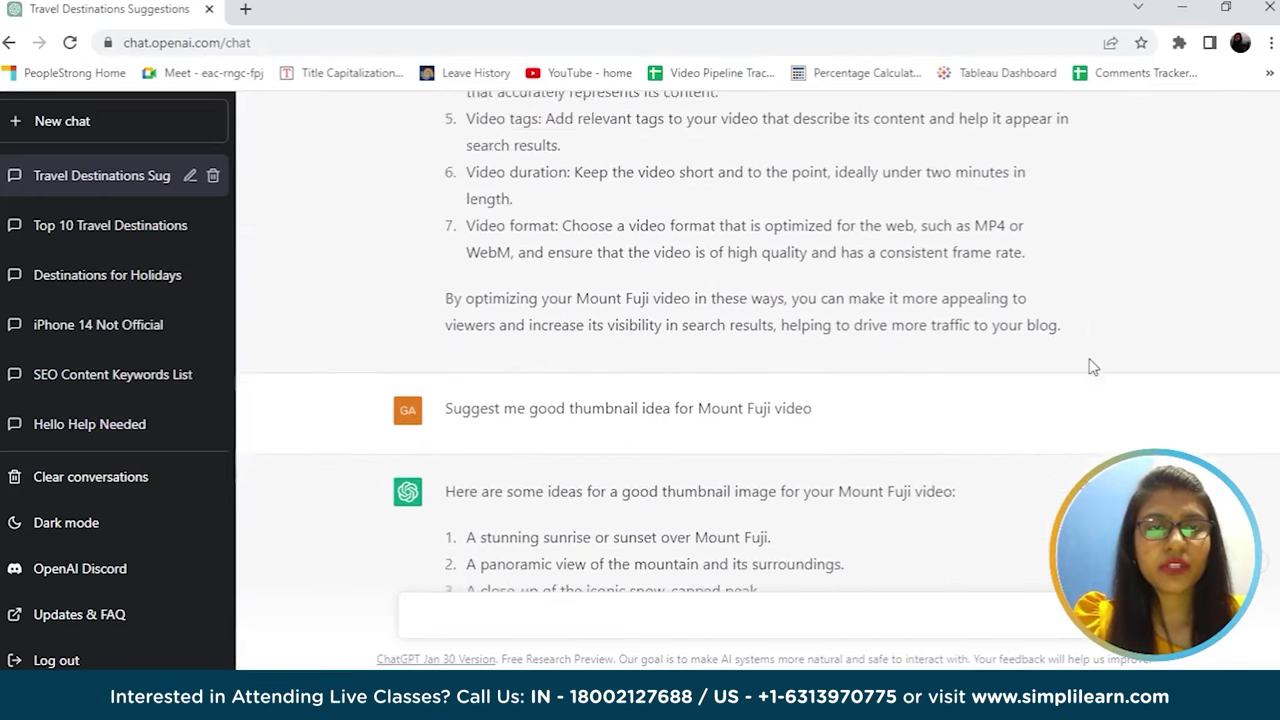
scroll(1093, 367, "down", 2)
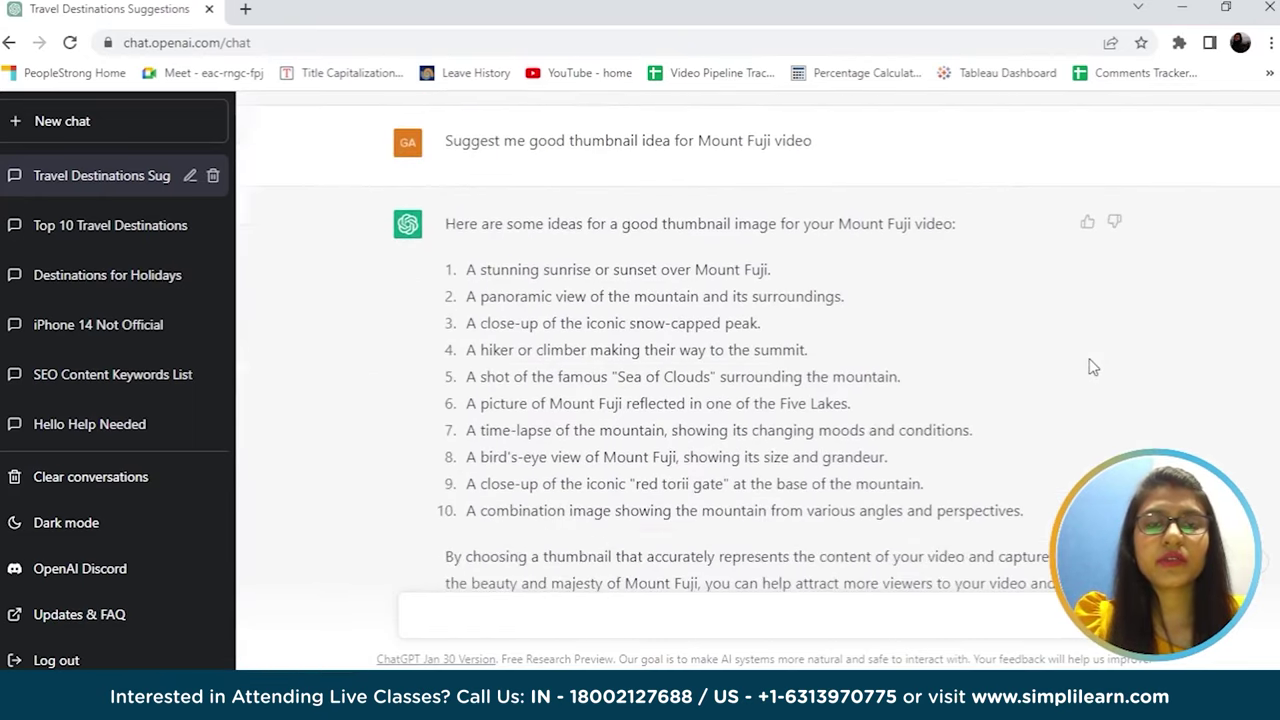
scroll(1093, 367, "down", 1)
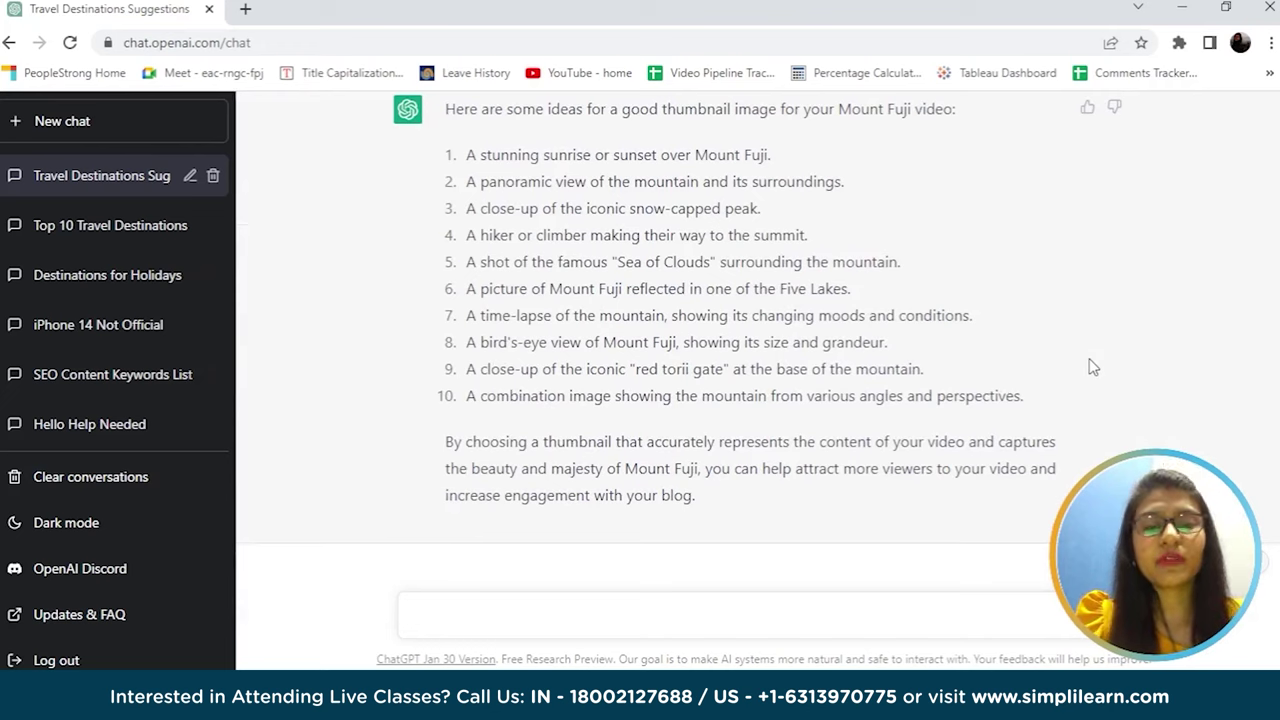
type("find th")
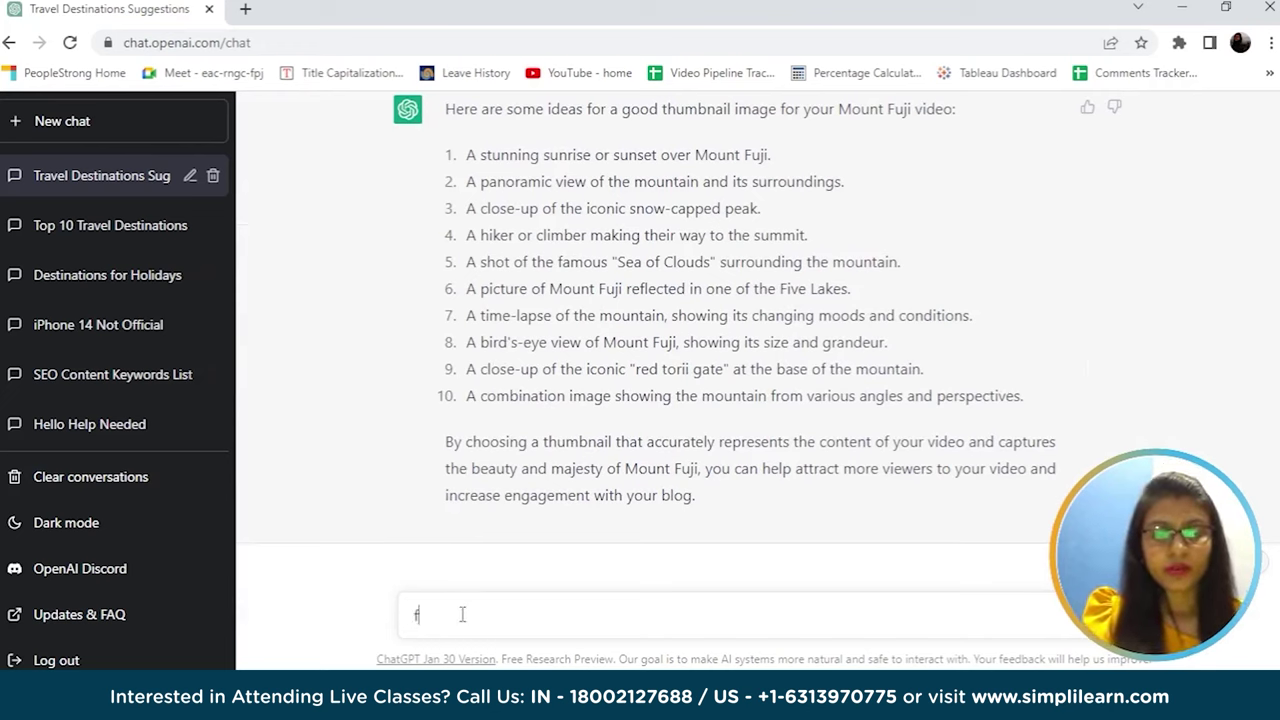
key("BackSpace")
key("BackSpace")
type("me ")
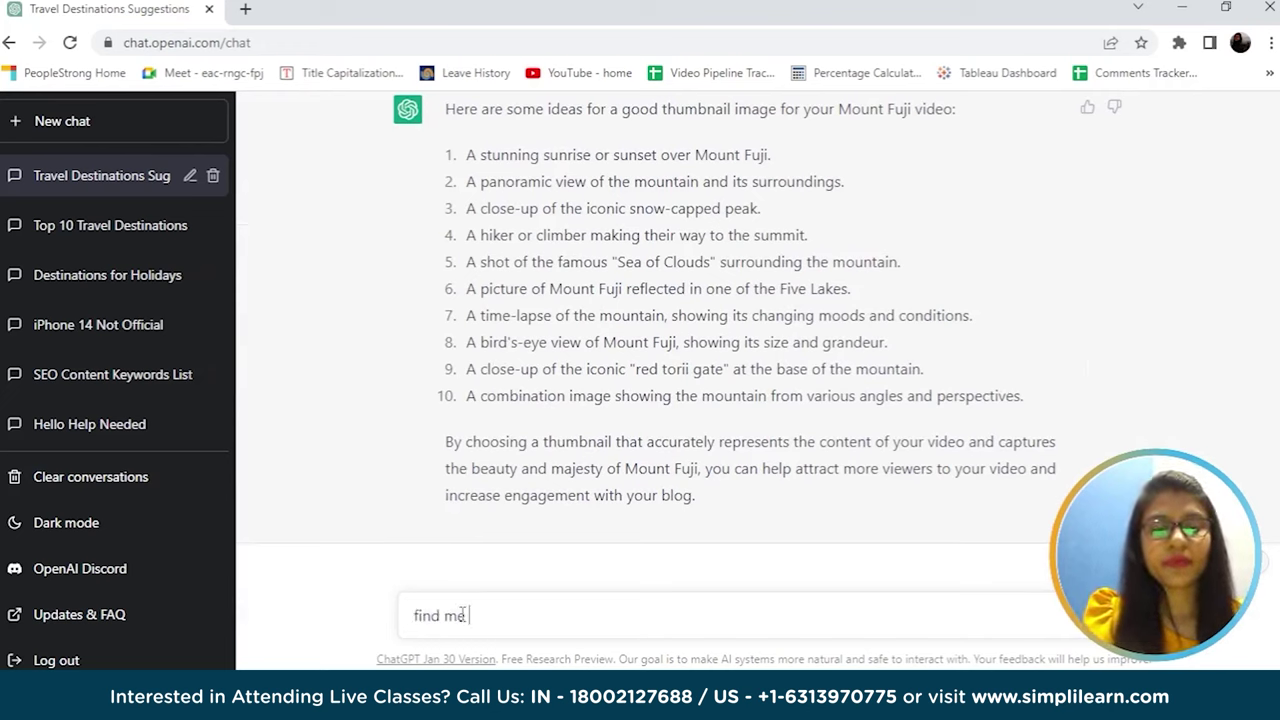
type("video ta")
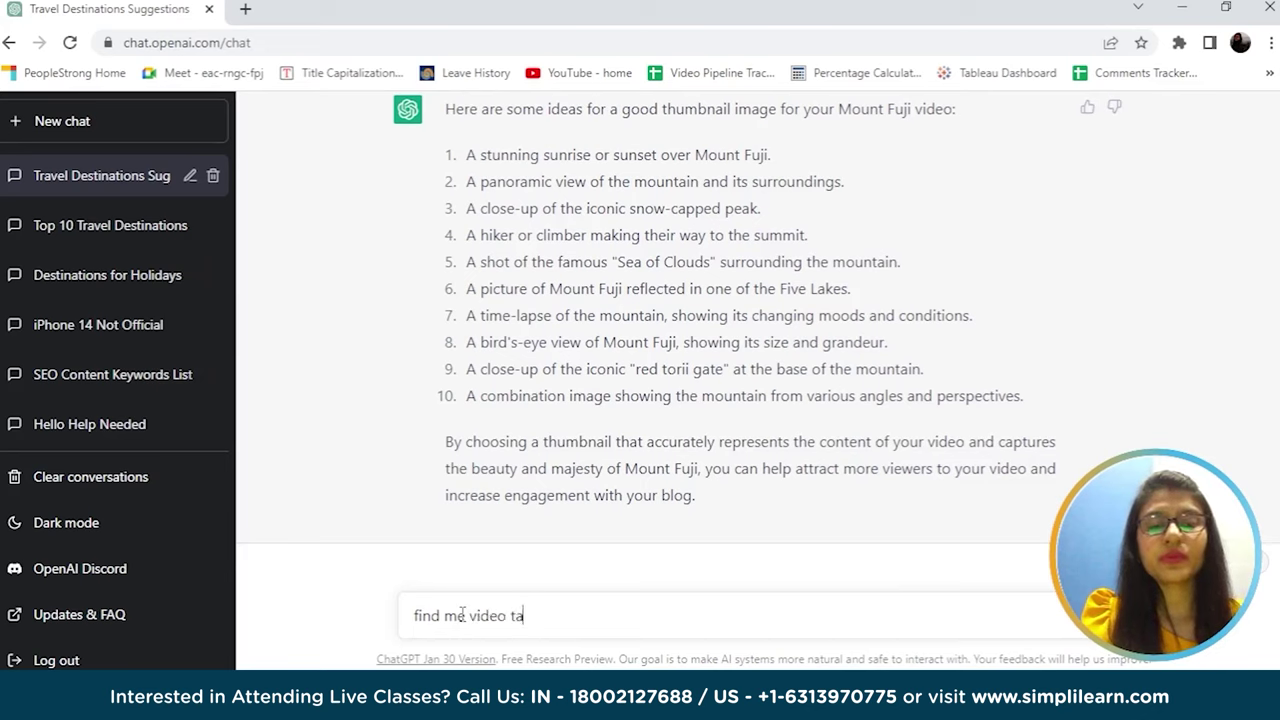
type("gs for t")
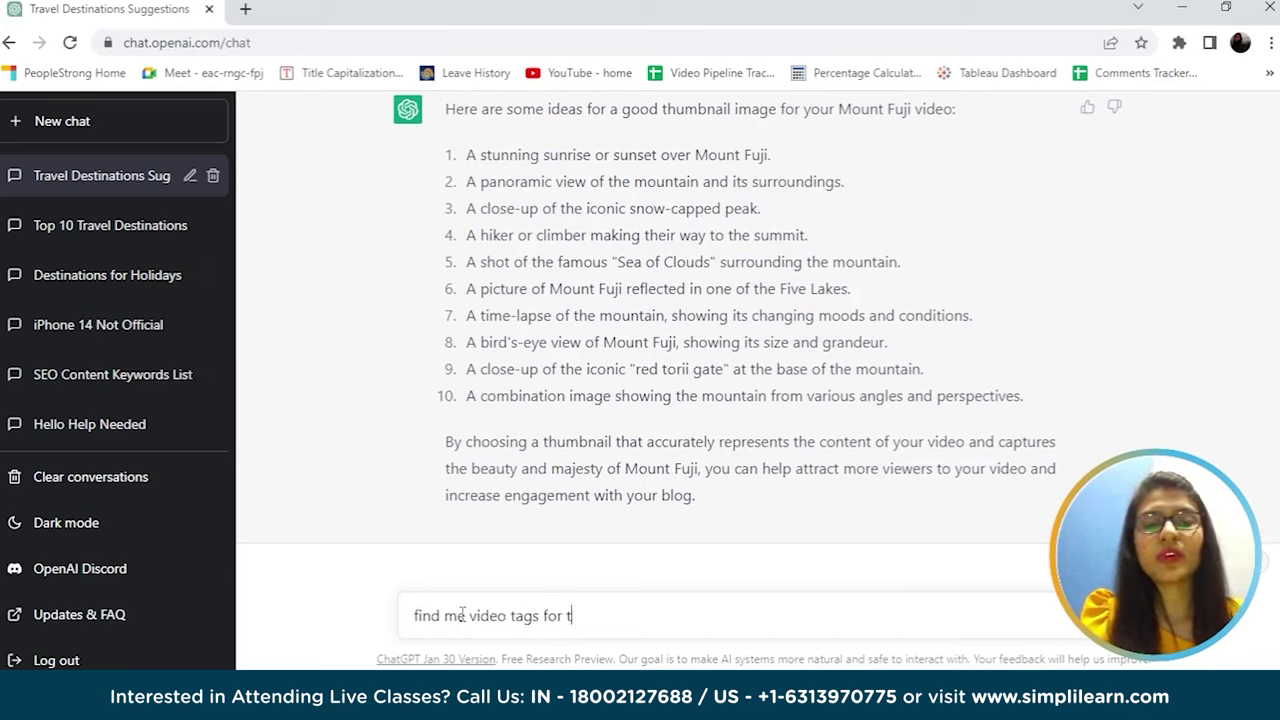
type("the all of above thu")
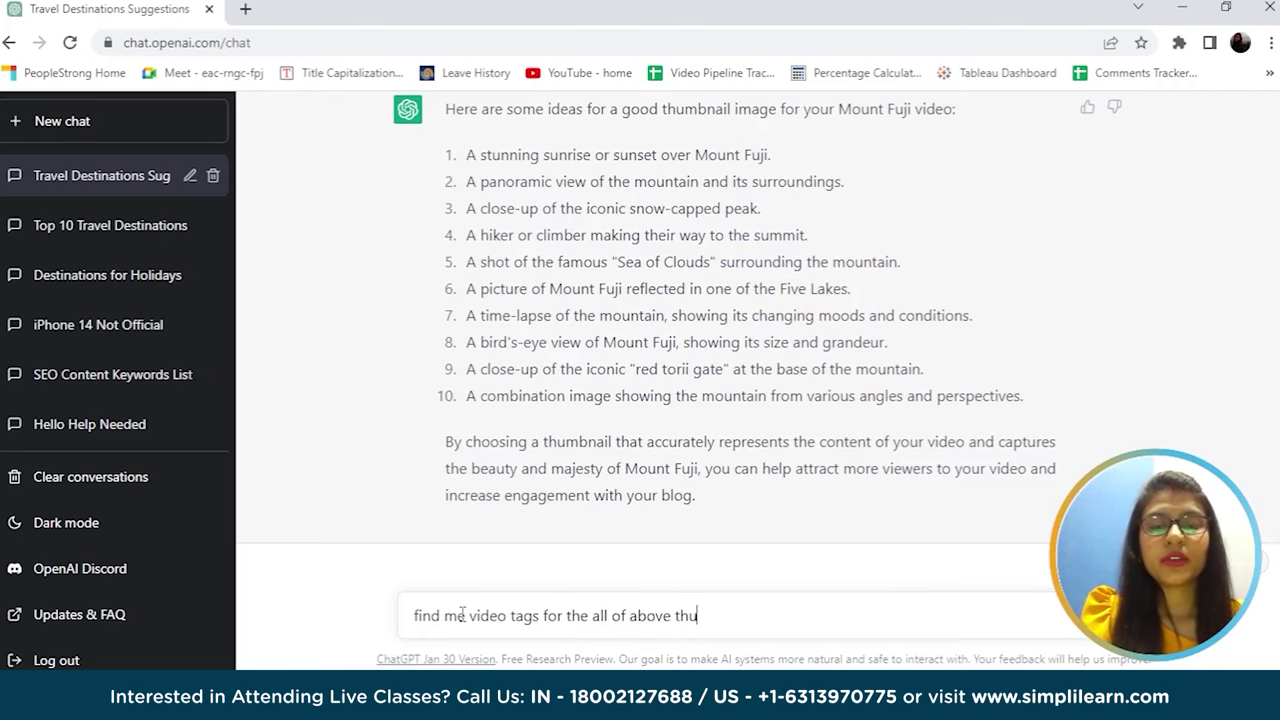
type("mbnail su")
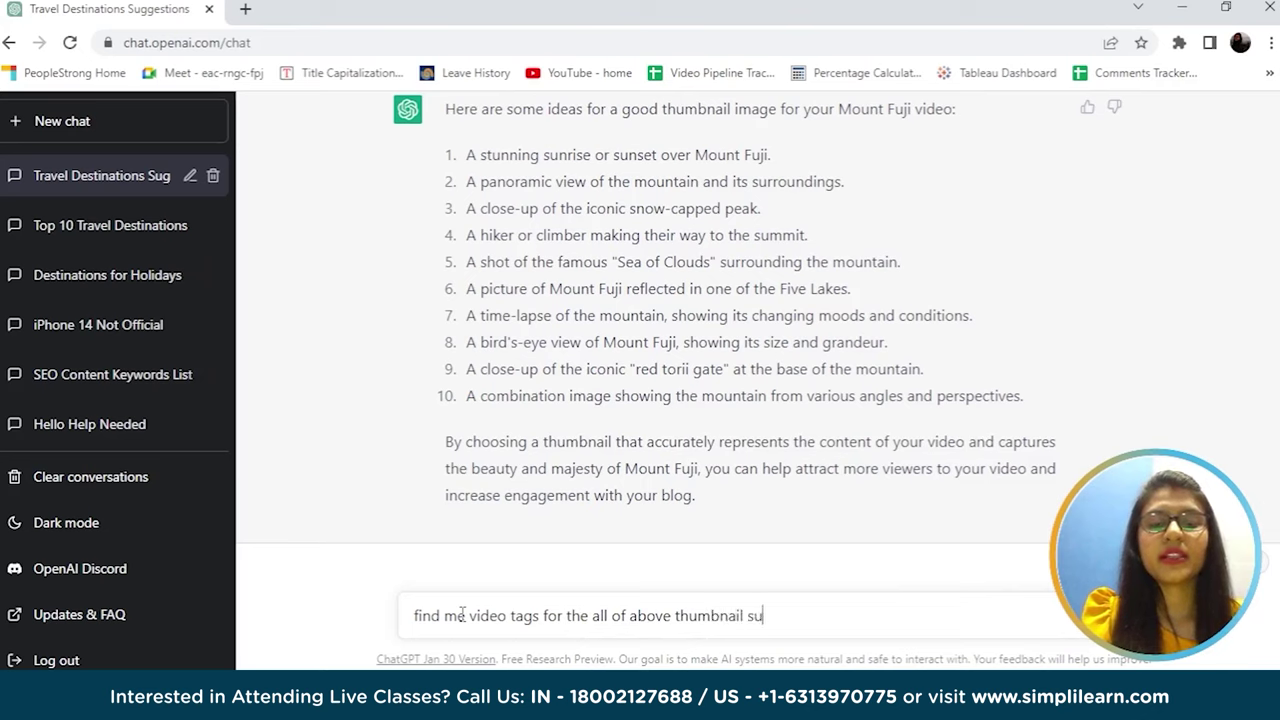
type("ggestions")
key("Return")
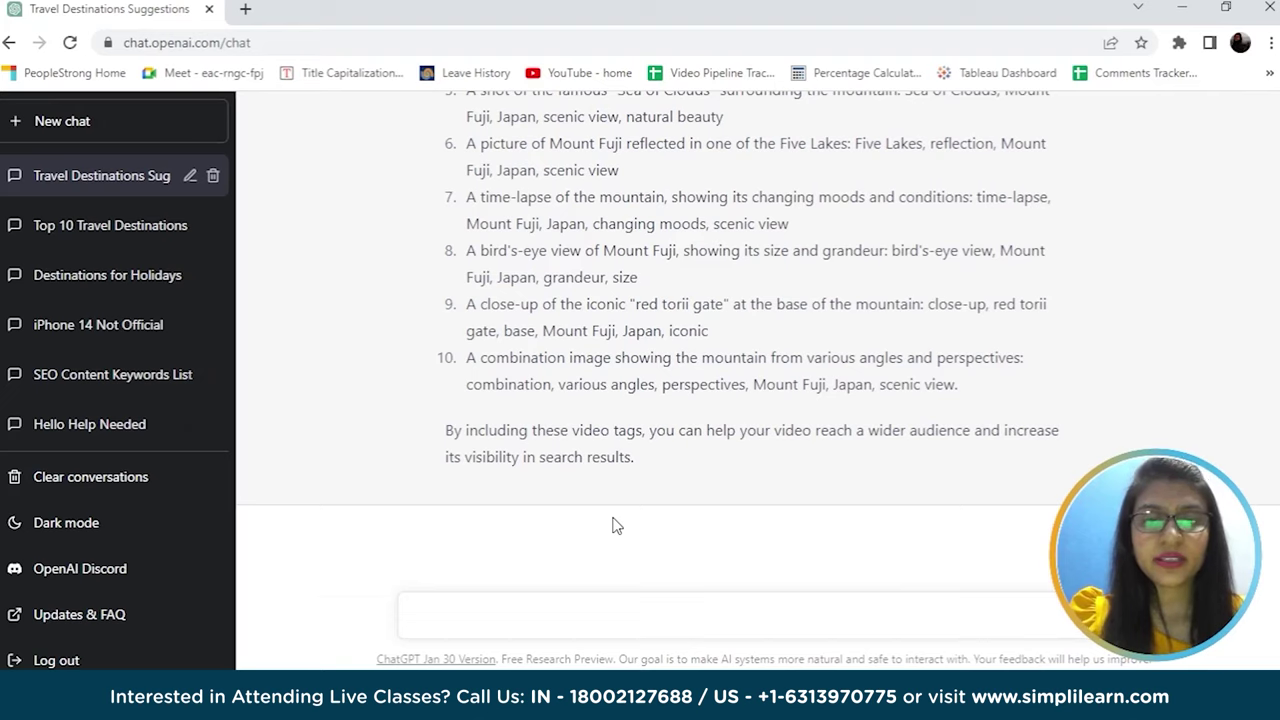
Step: Send the prompt "Suggest me few backlinks for the above blog"
left_click(582, 612)
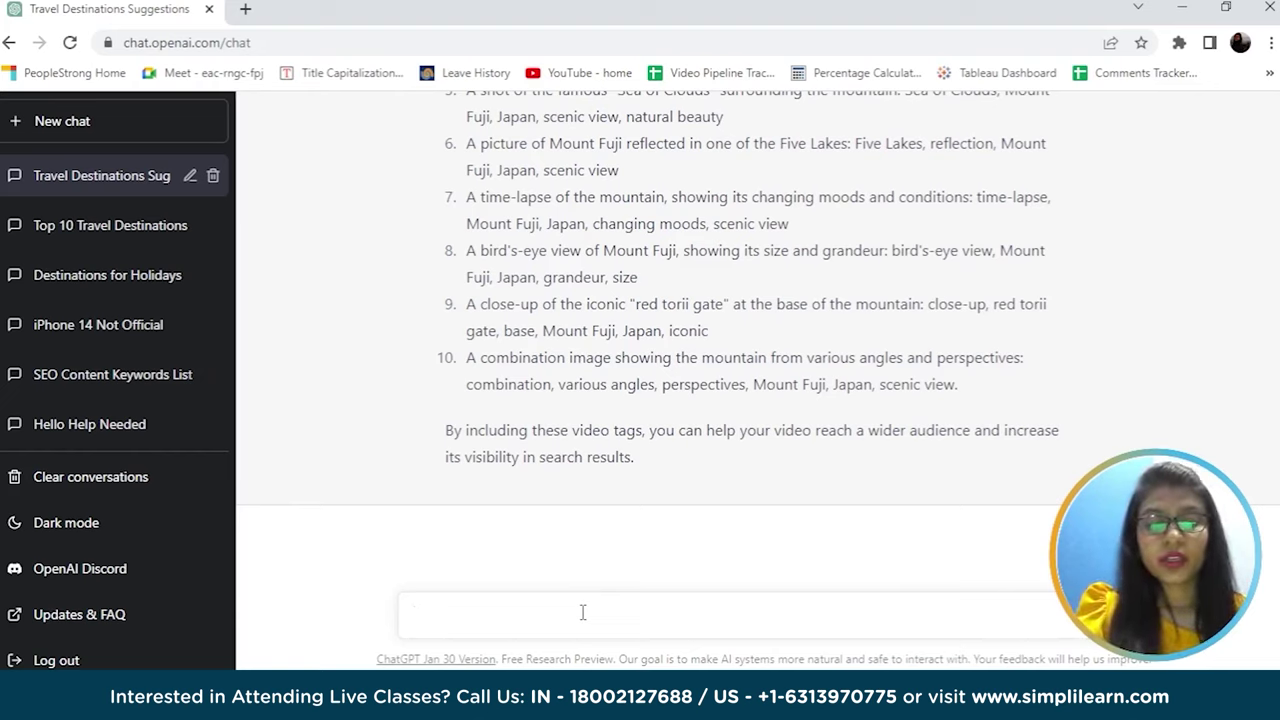
type("Suggest")
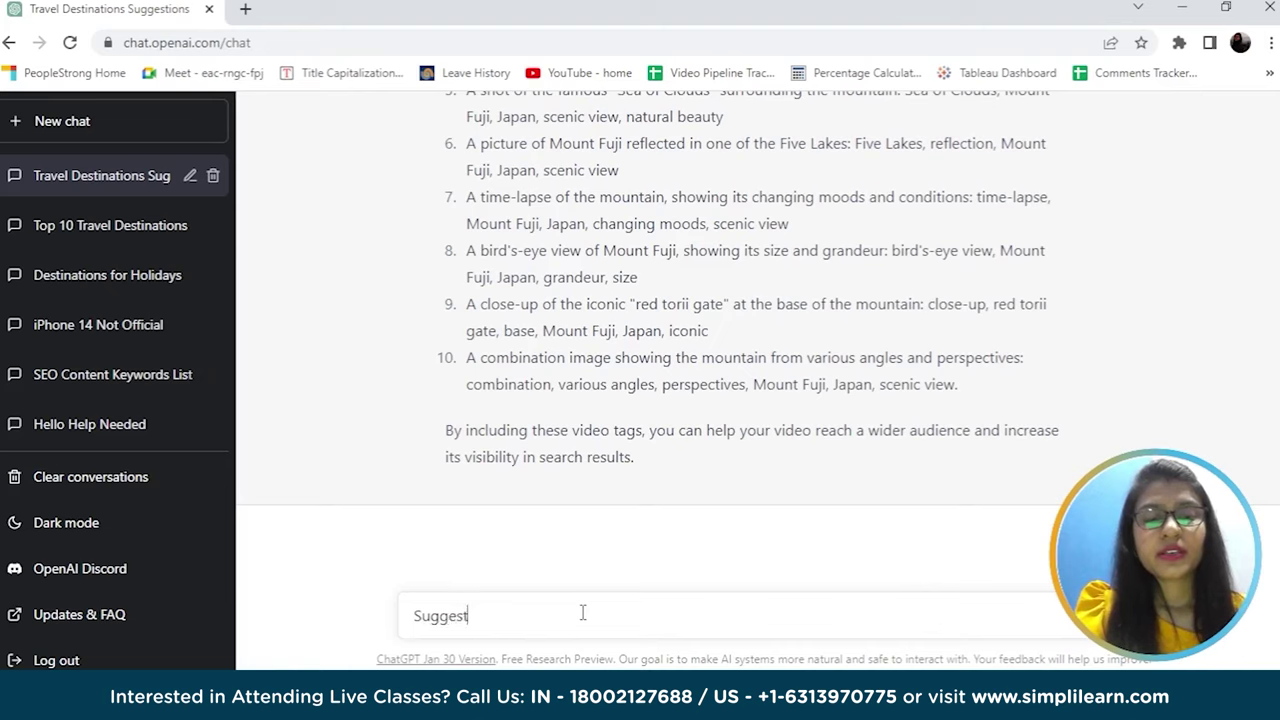
type(" me few backlinks")
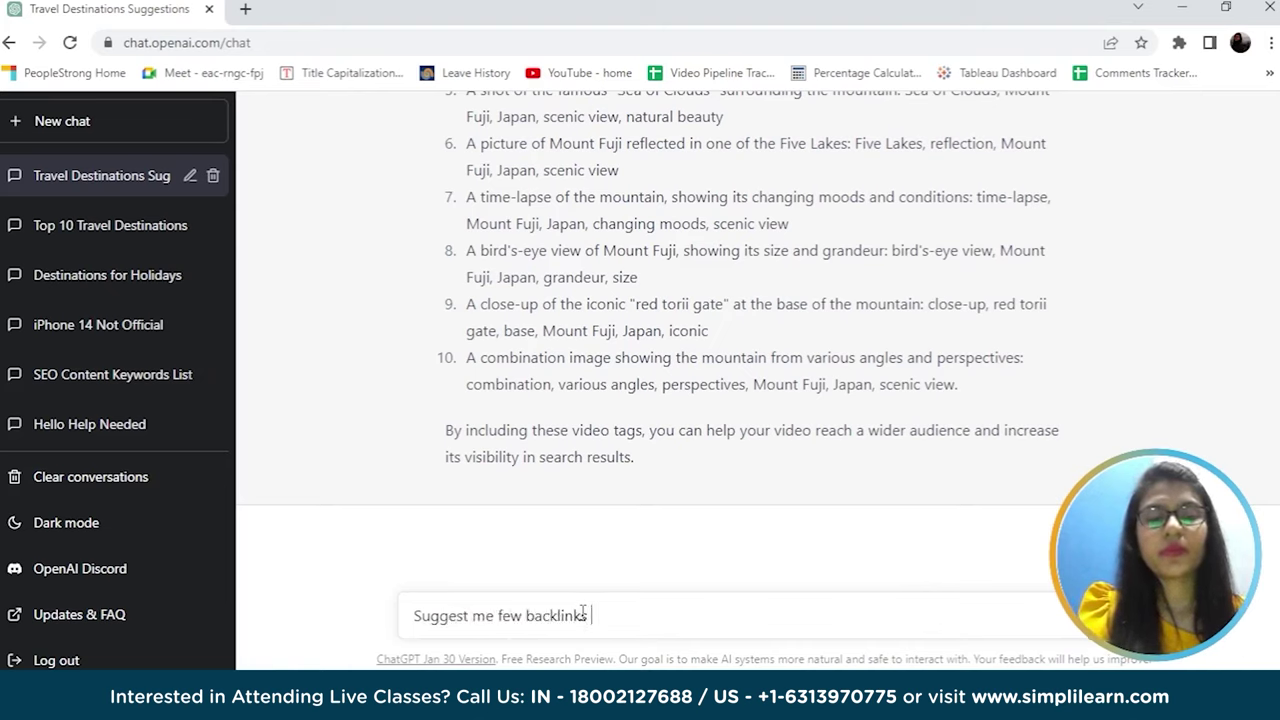
type(" for the a")
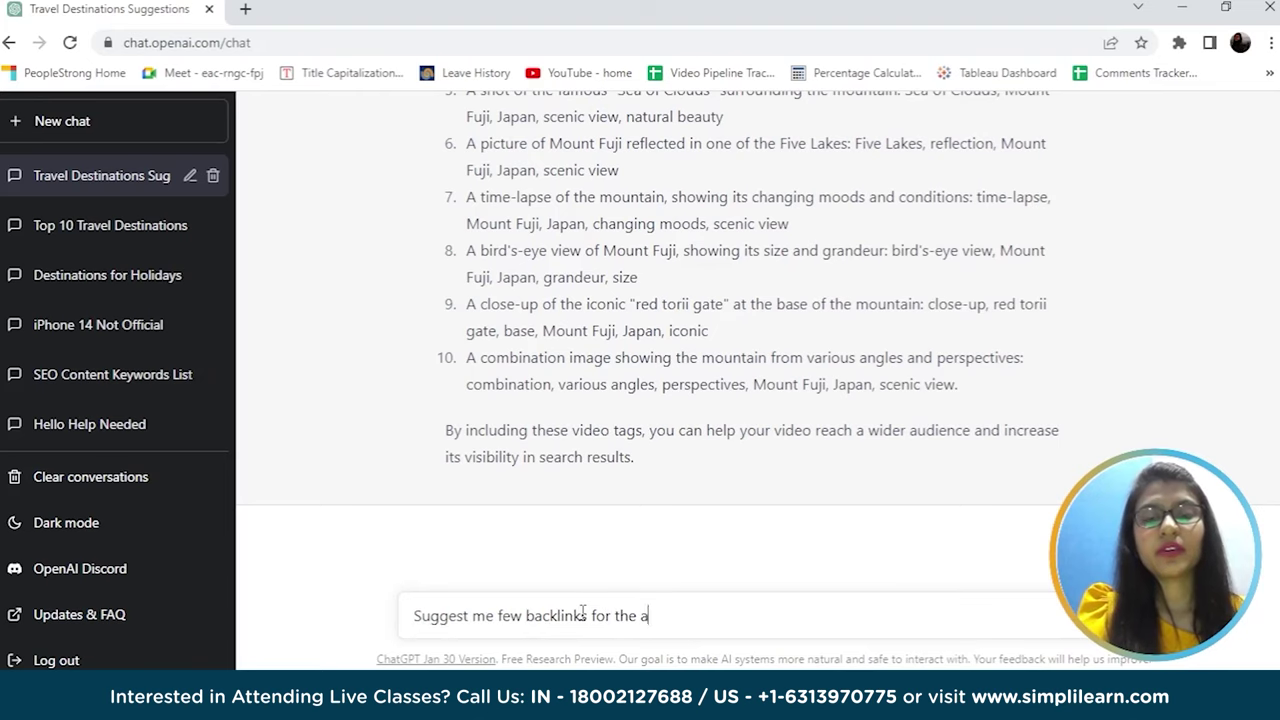
type("bove blog")
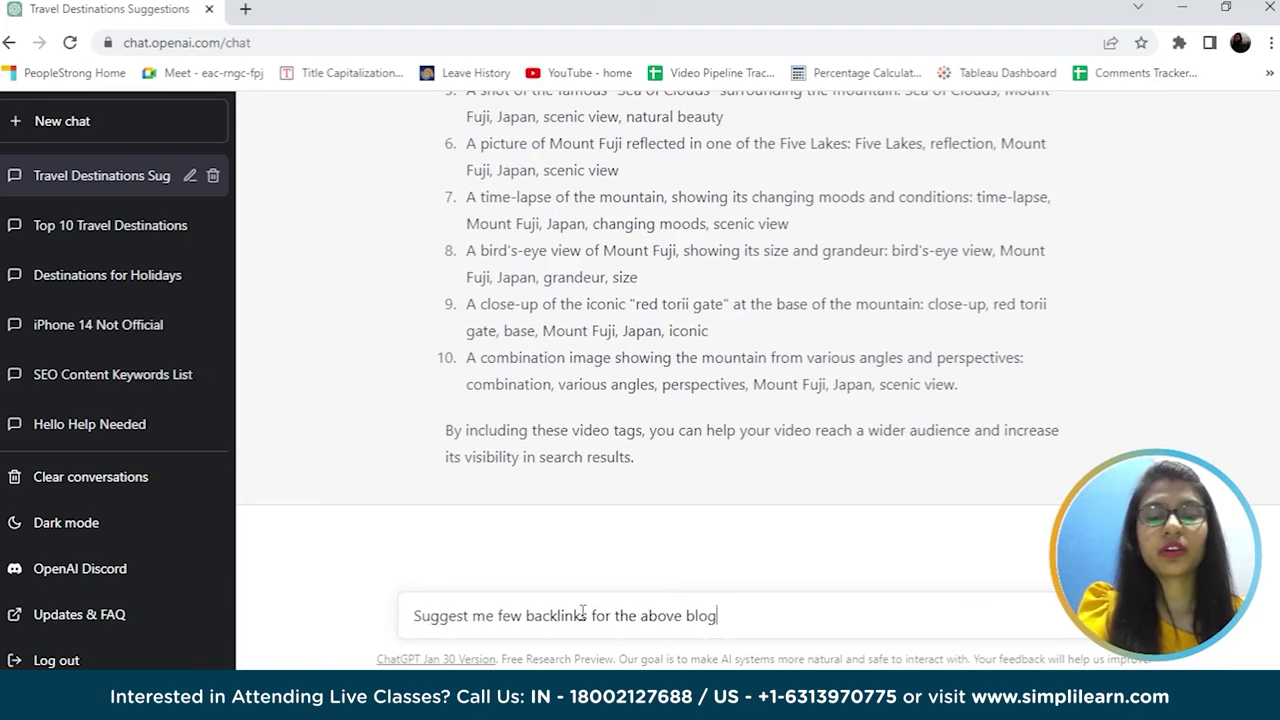
key("Return")
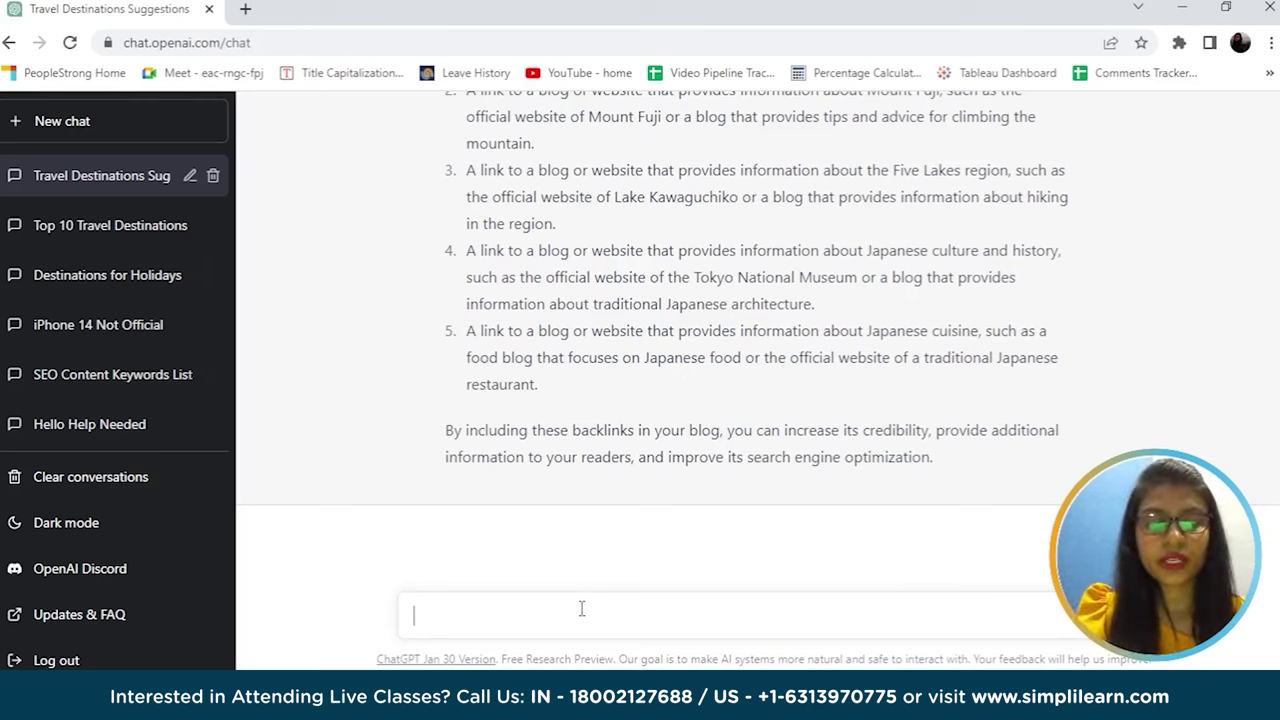
Step: Send the prompt "which pages on web are suitable to get backlinks for my blog"
type("which pages on web ar")
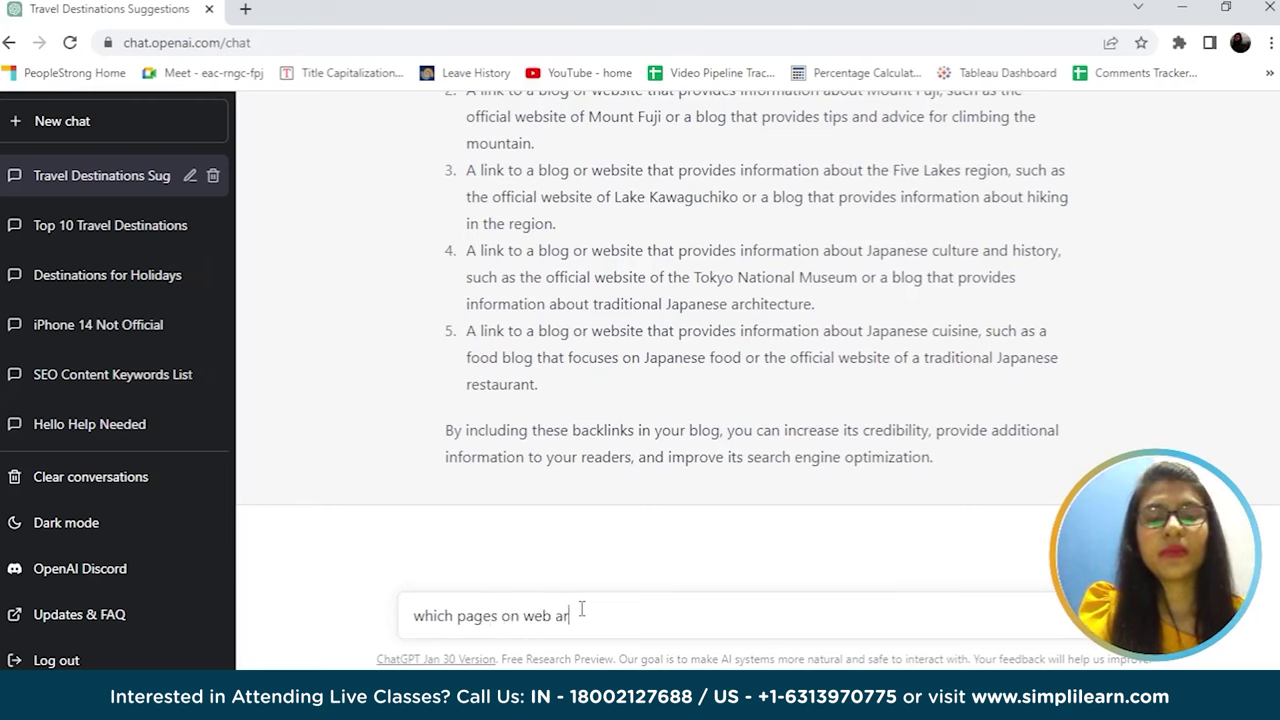
type("e suitable to ")
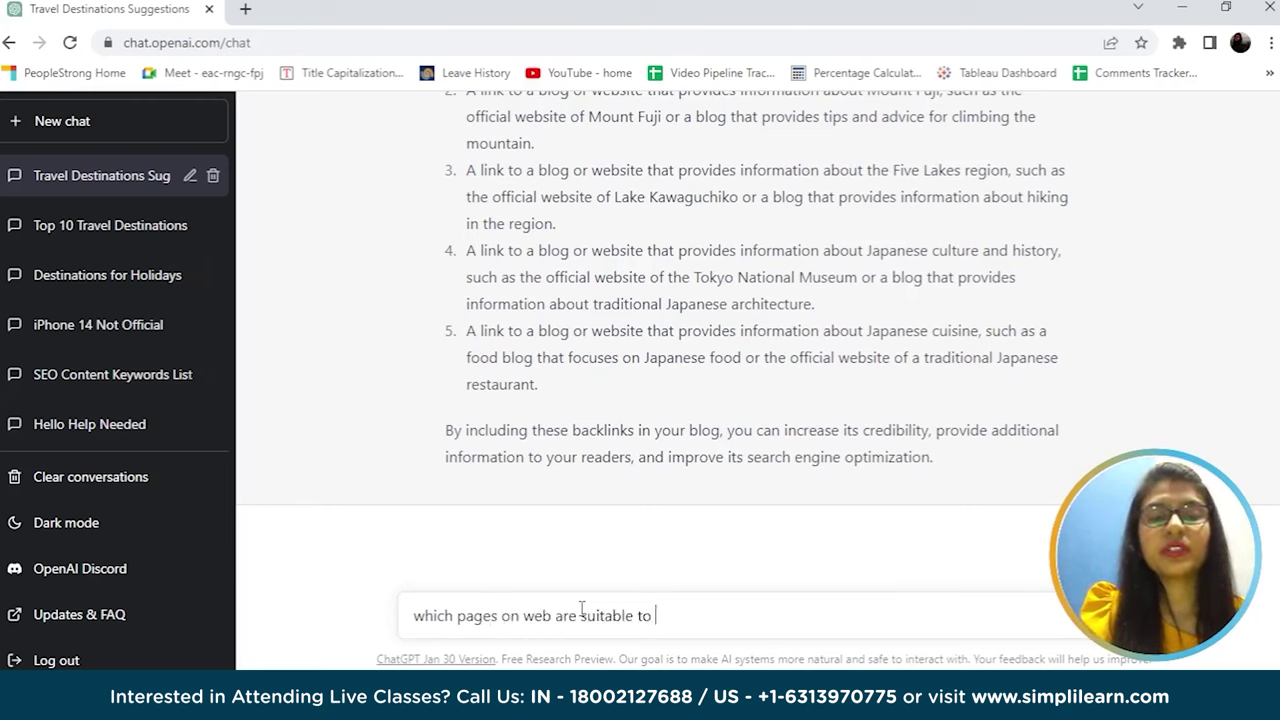
type("get backlinks for my blog")
key("Return")
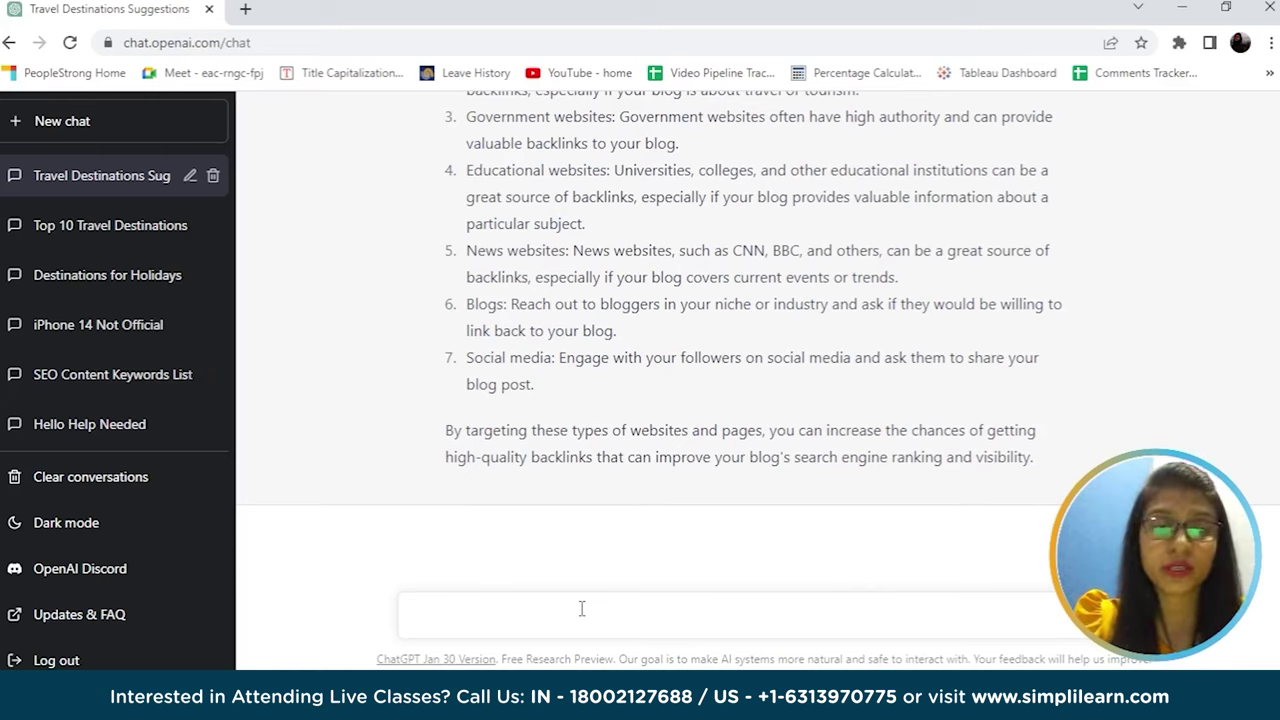
Step: Send the prompt "How can we get backlinks from the above recommendations for my blog"
type("h")
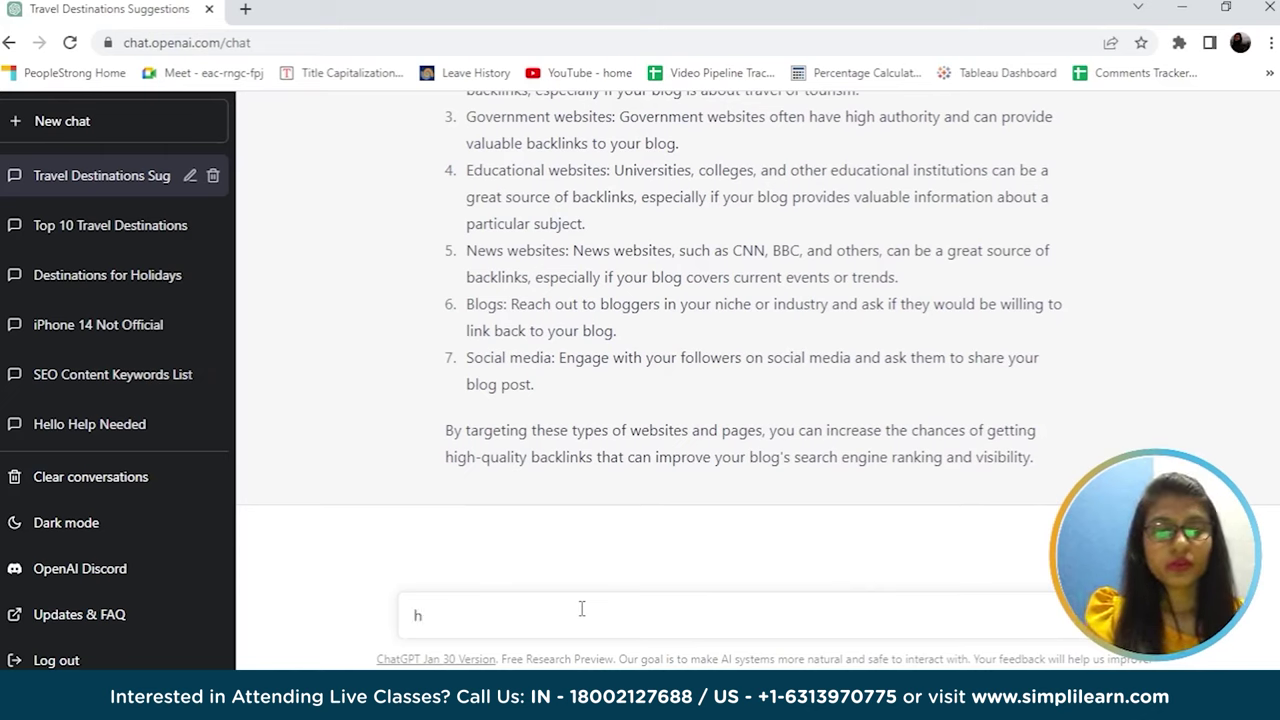
type("o")
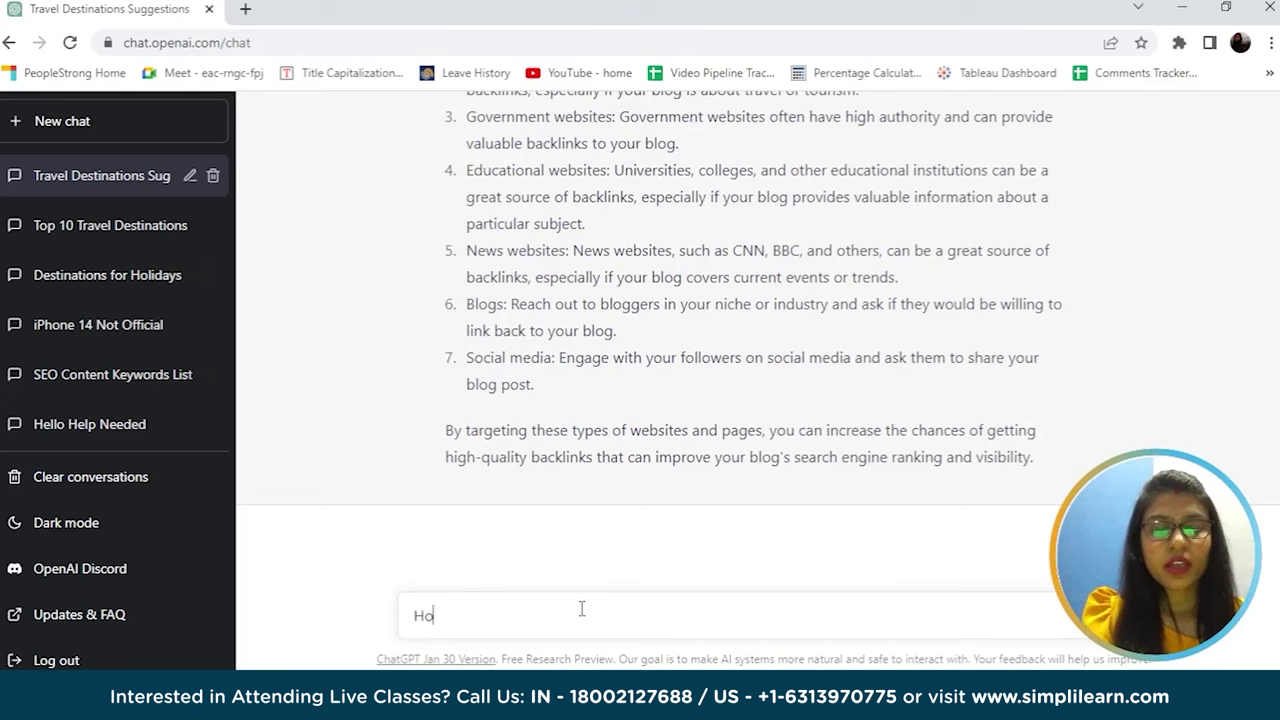
type("How can we get b")
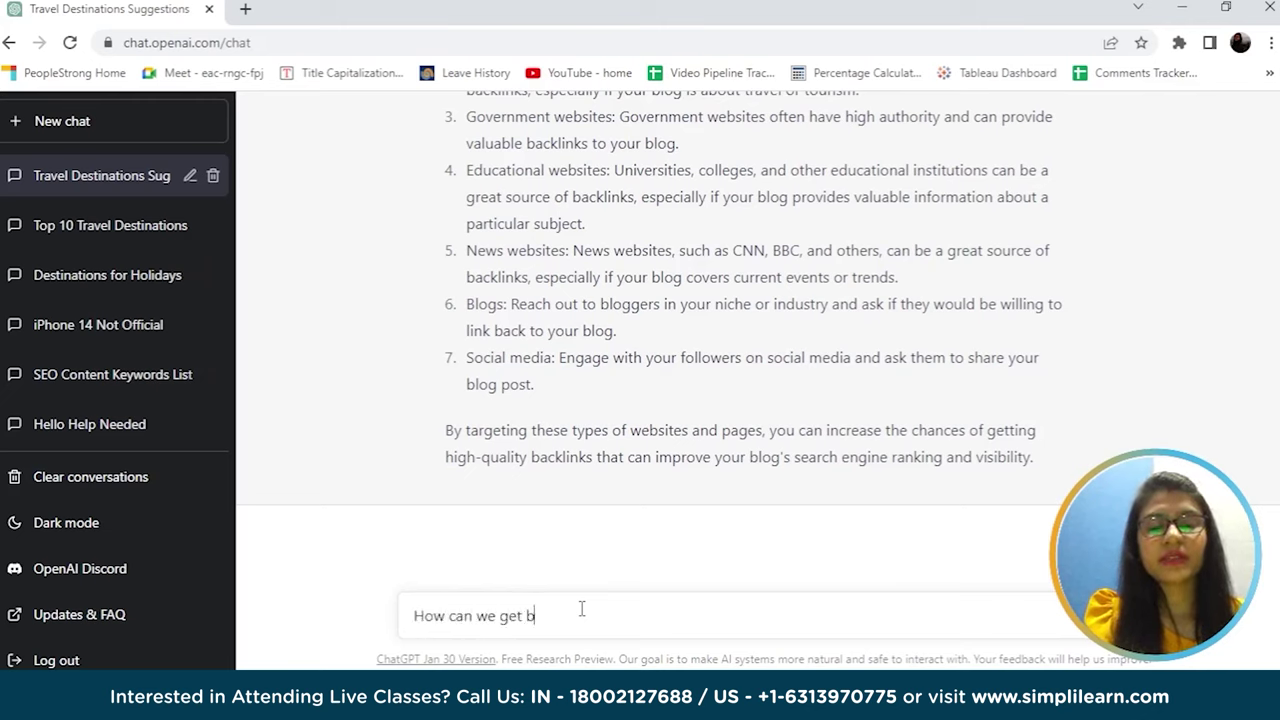
type("acklinks from the above")
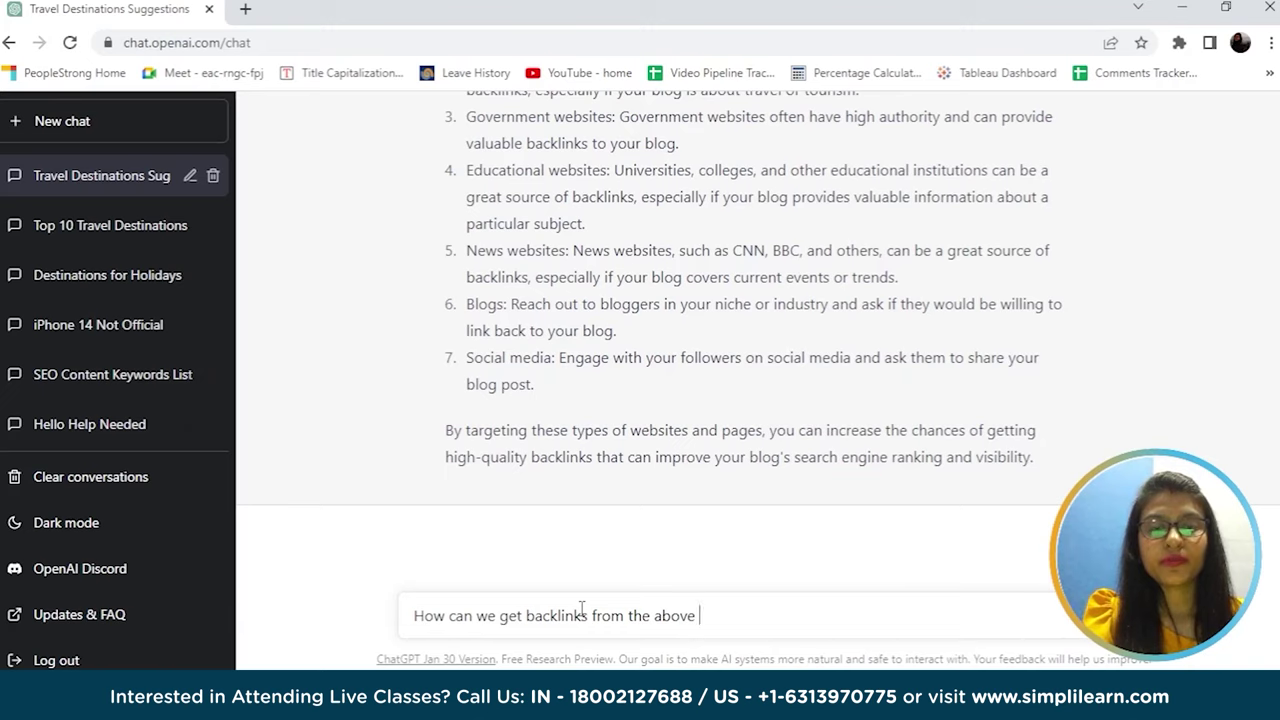
type(" recomment")
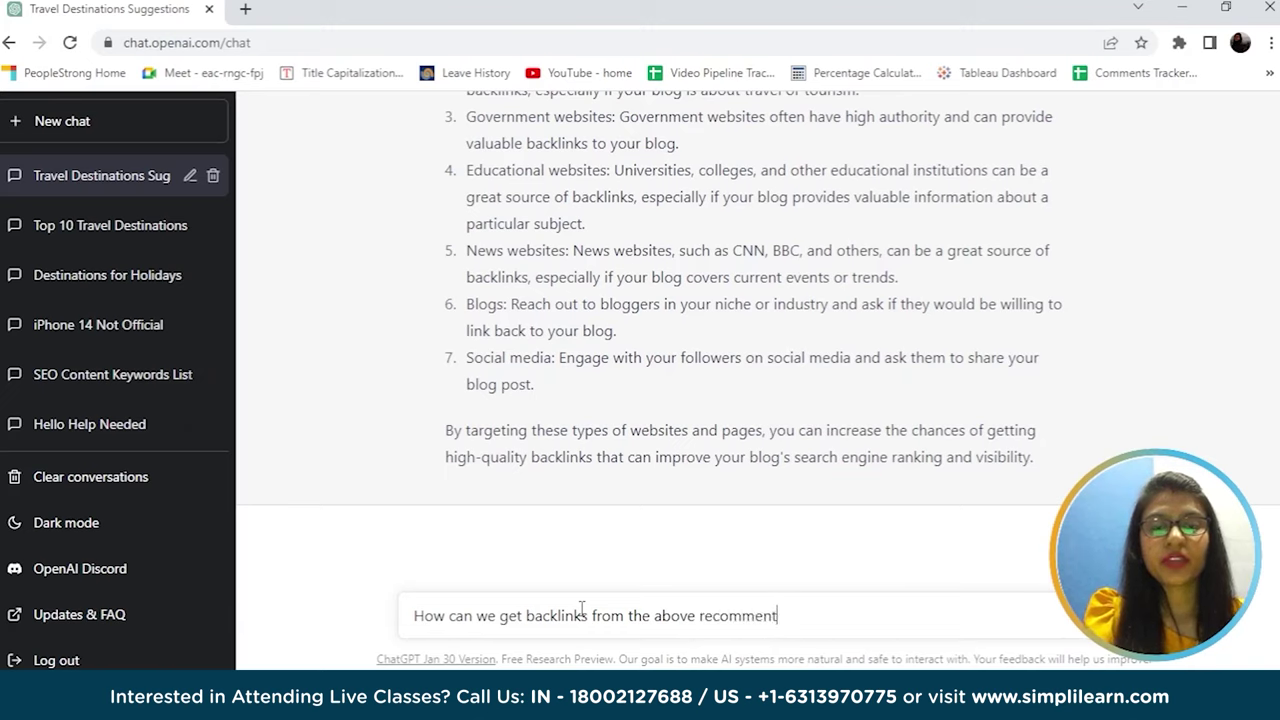
key("BackSpace")
type("dations for")
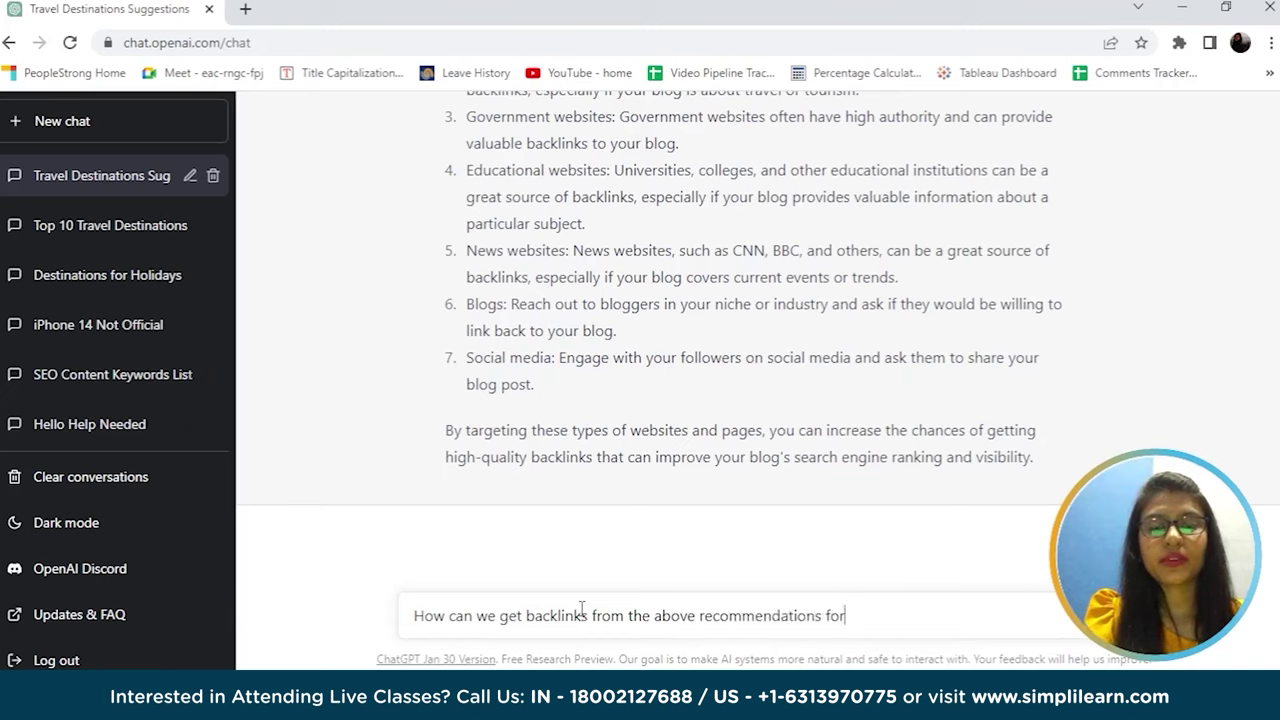
type(" my blog")
key("Return")
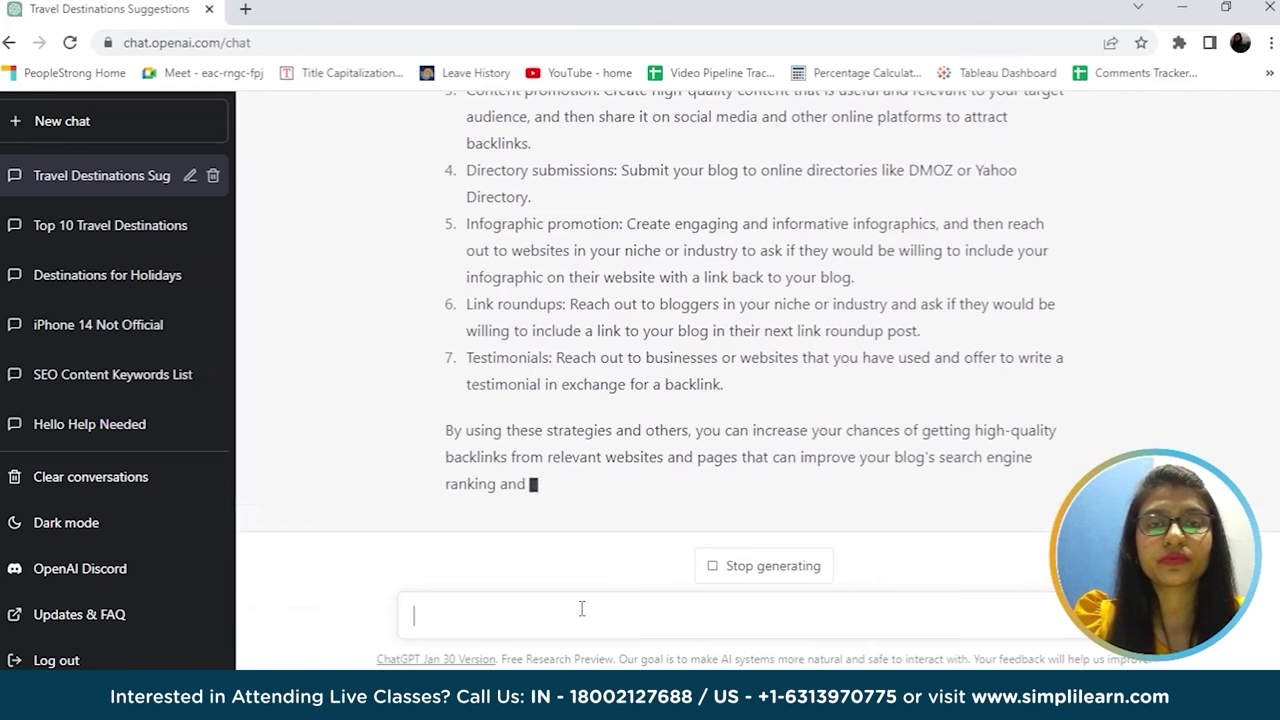
Step: Send the prompt "How to get backlinks from the blogging site"
type("Hew to get backlinks fro")
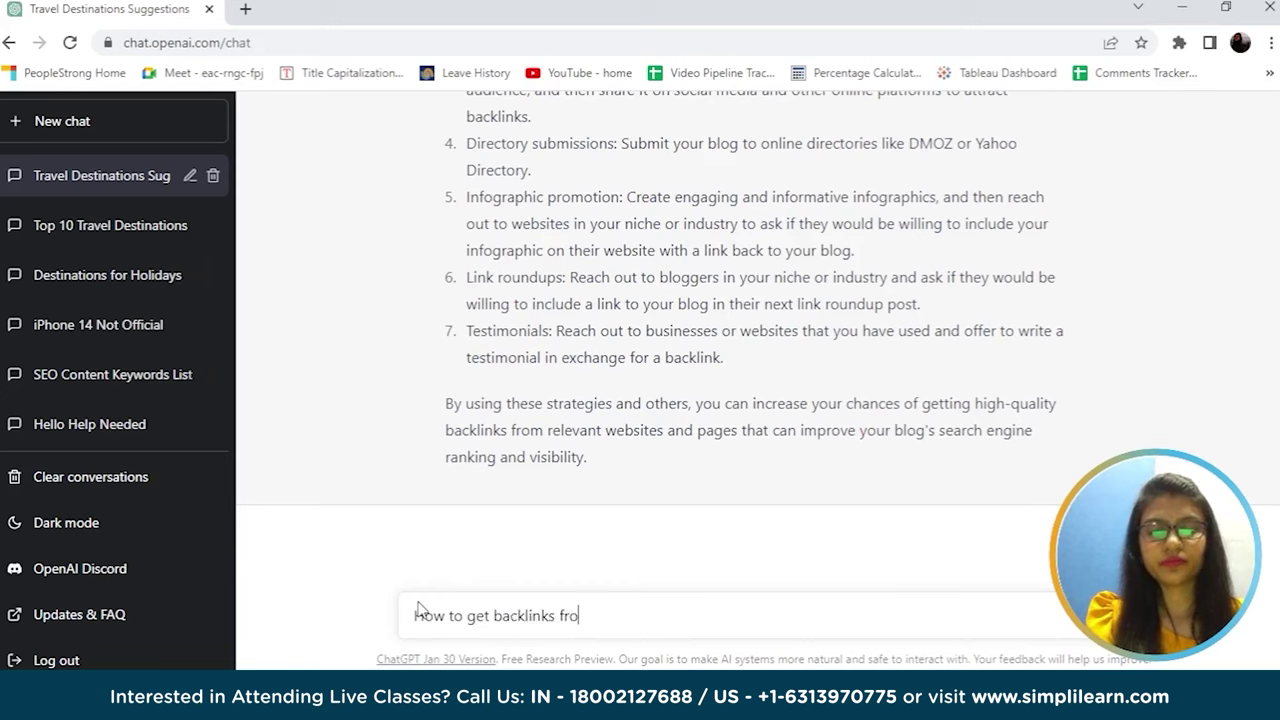
type("m the bloggi")
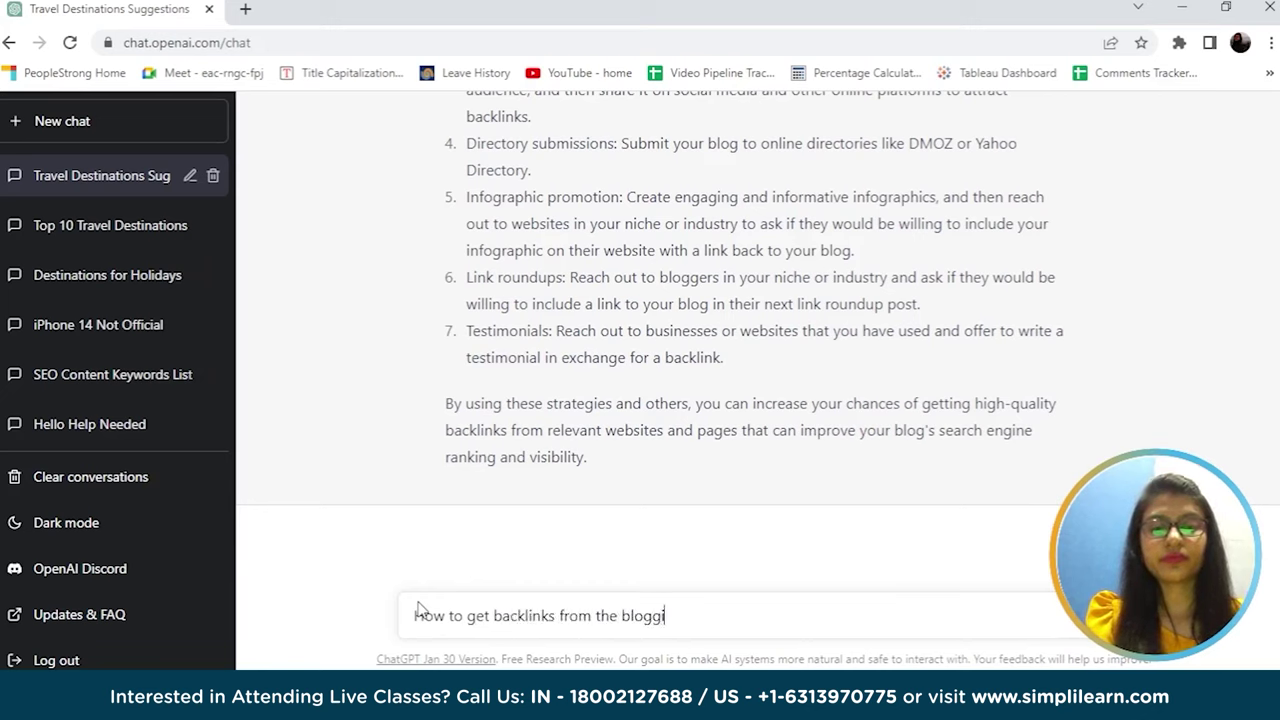
type("ng site")
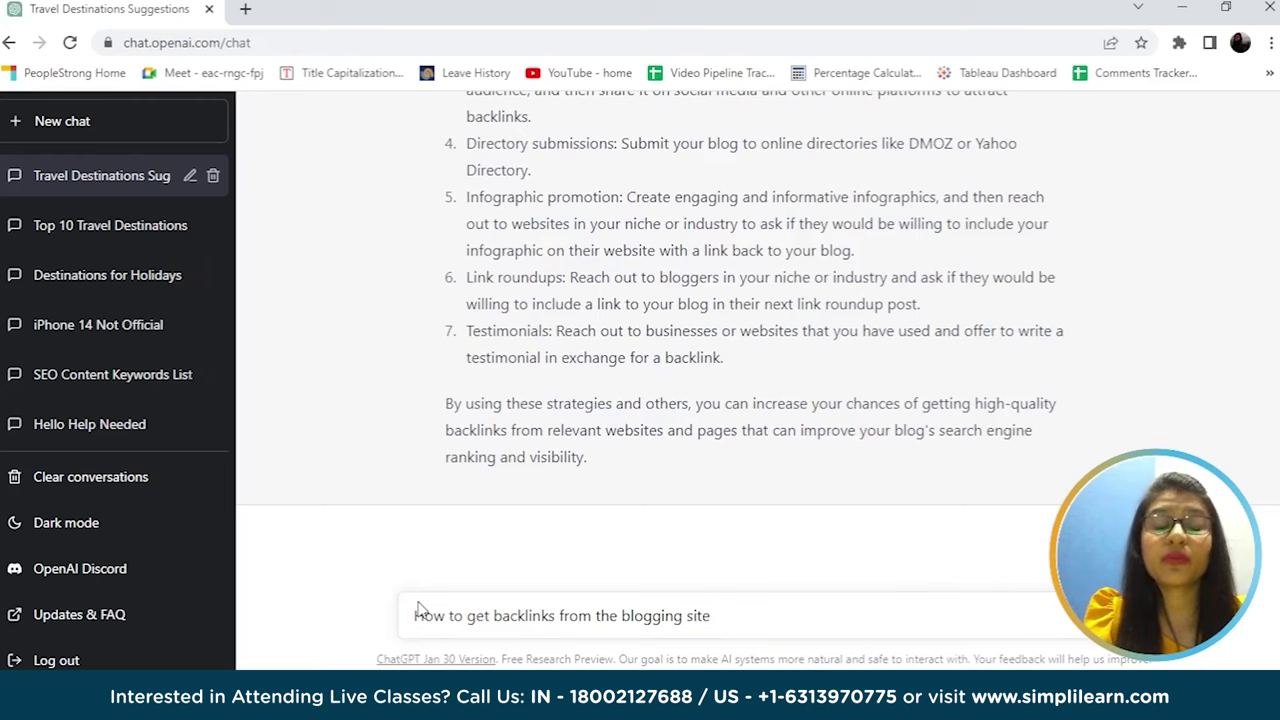
key("Return")
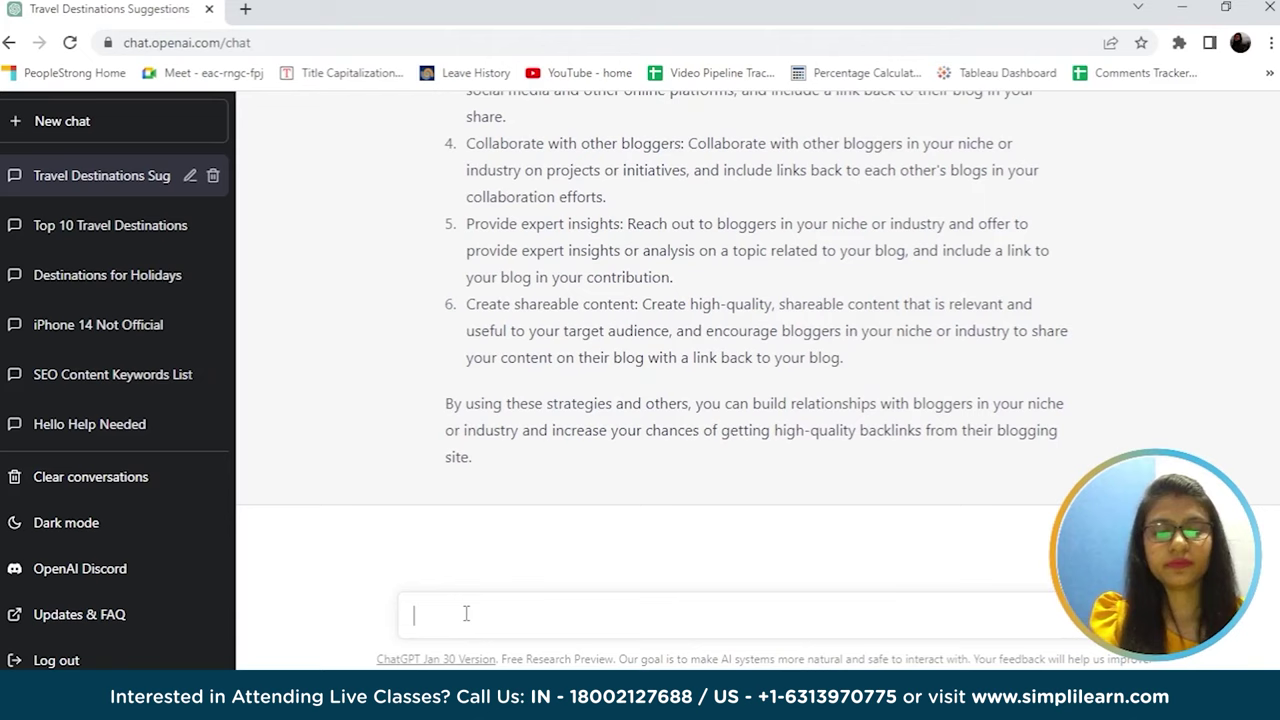
Step: Send the prompt "Create seo optimized meta title and meta description for my blog"
type("Creat")
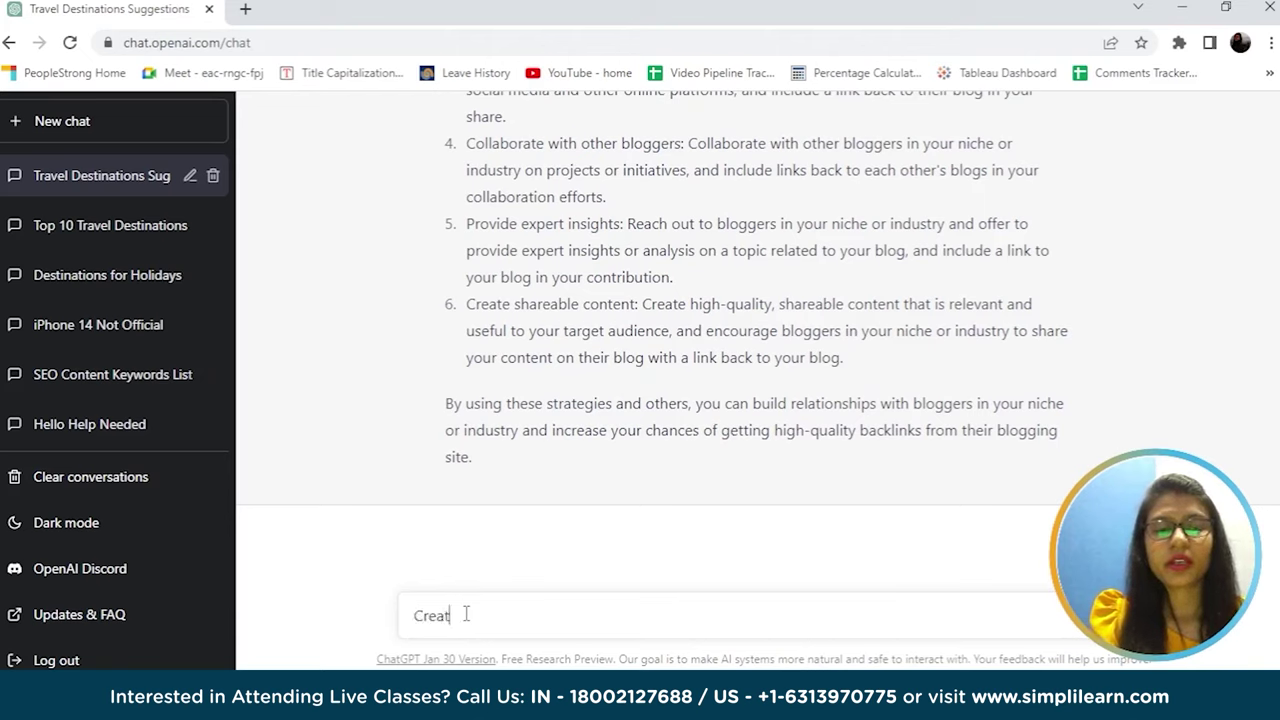
type("efew")
key("BackSpace")
key("BackSpace")
key("BackSpace")
type("a")
key("BackSpace")
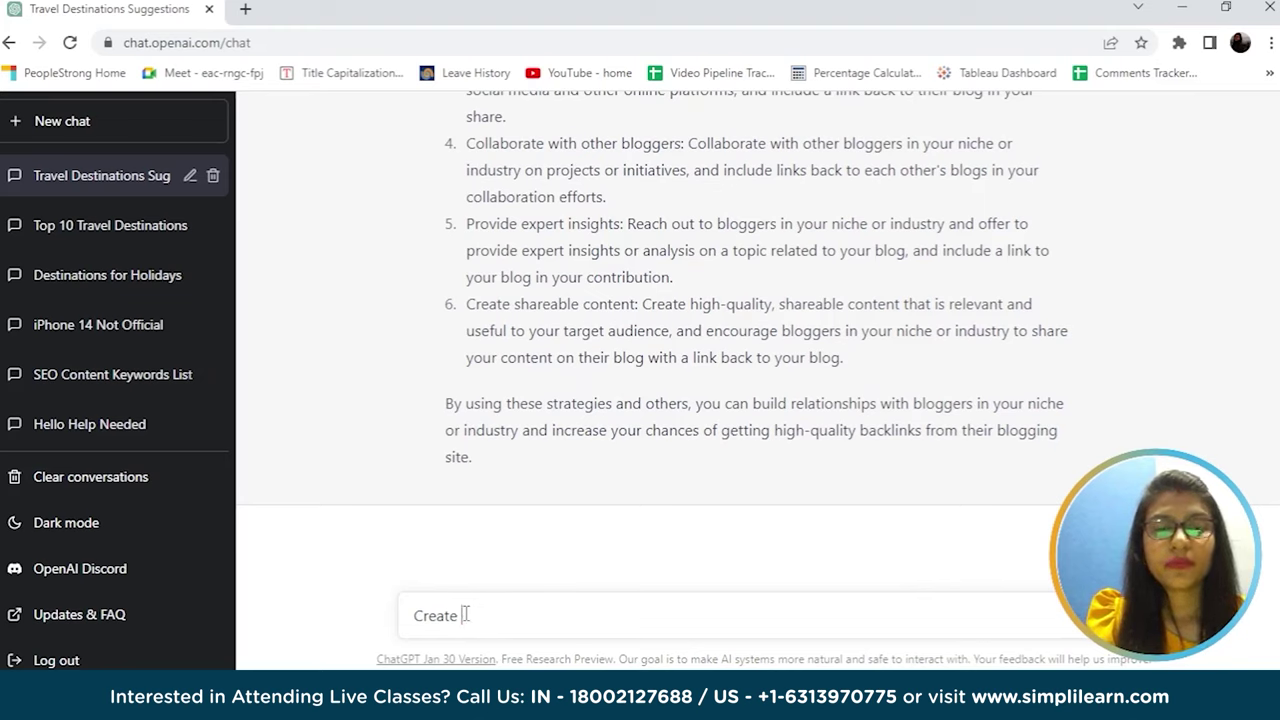
type("optimi")
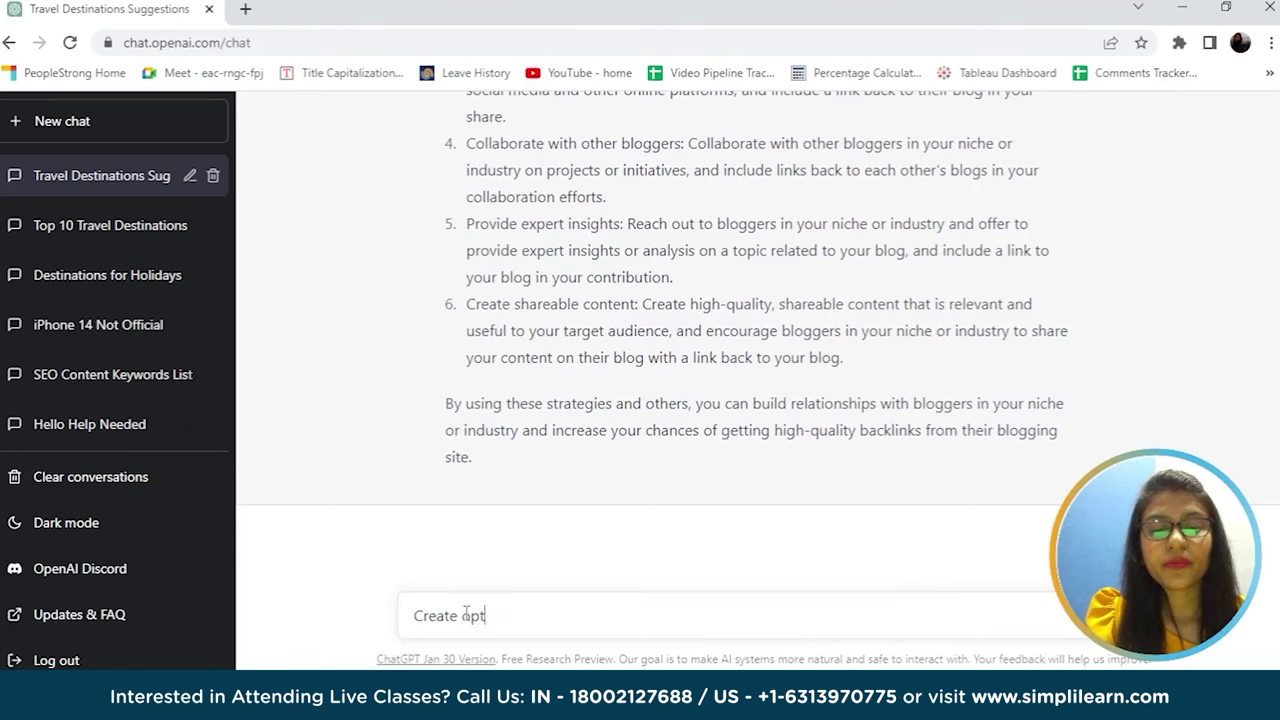
key("BackSpace")
key("BackSpace")
key("BackSpace")
key("BackSpace")
key("BackSpace")
key("BackSpace")
type("seo optimi")
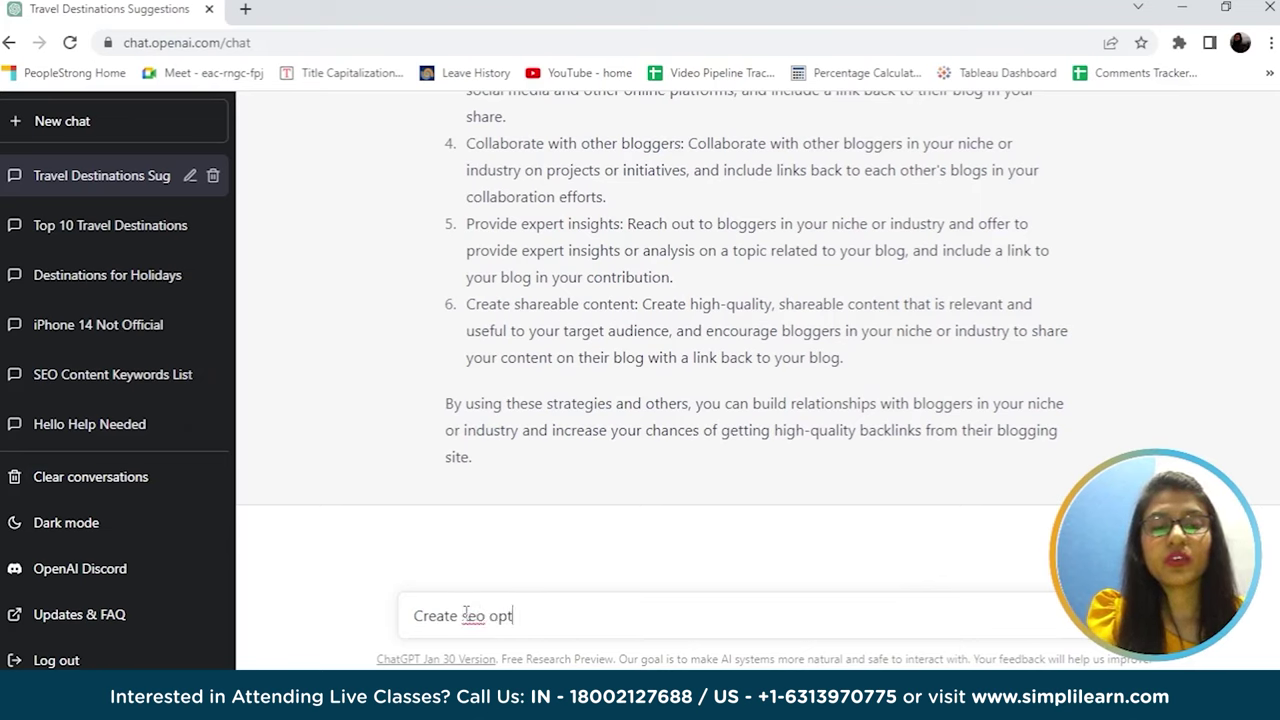
type("zed ")
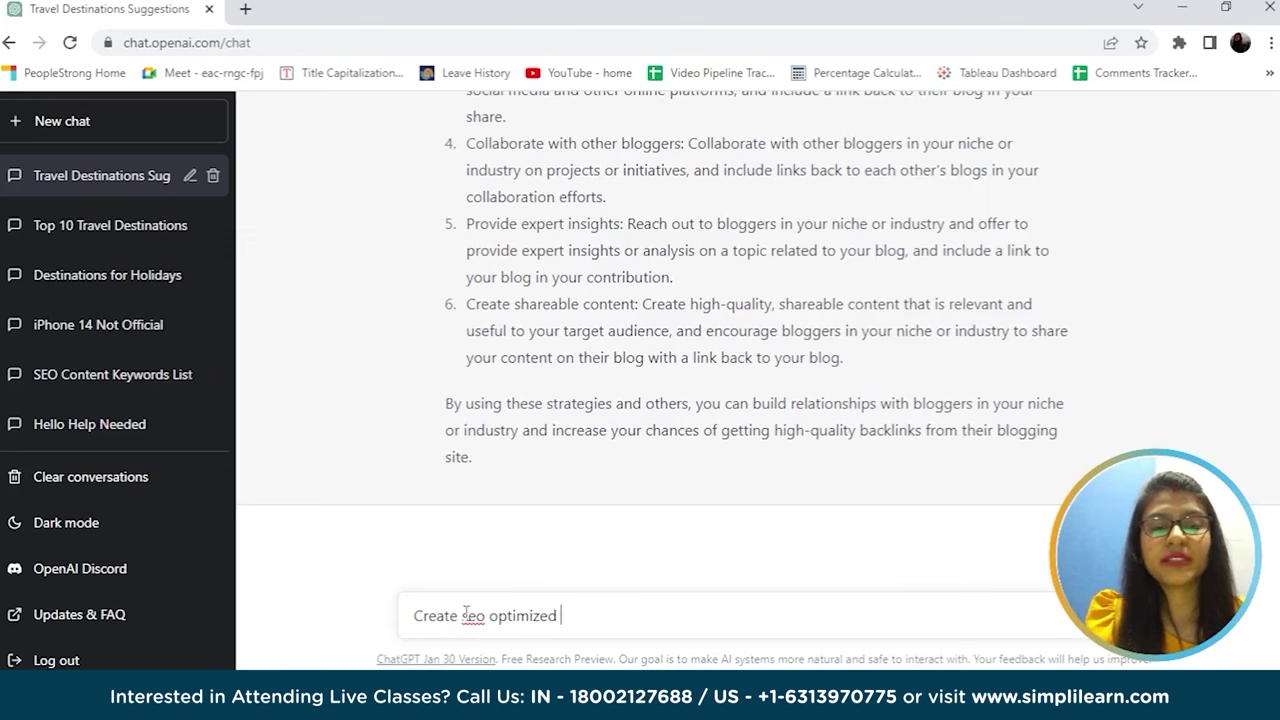
type("meta")
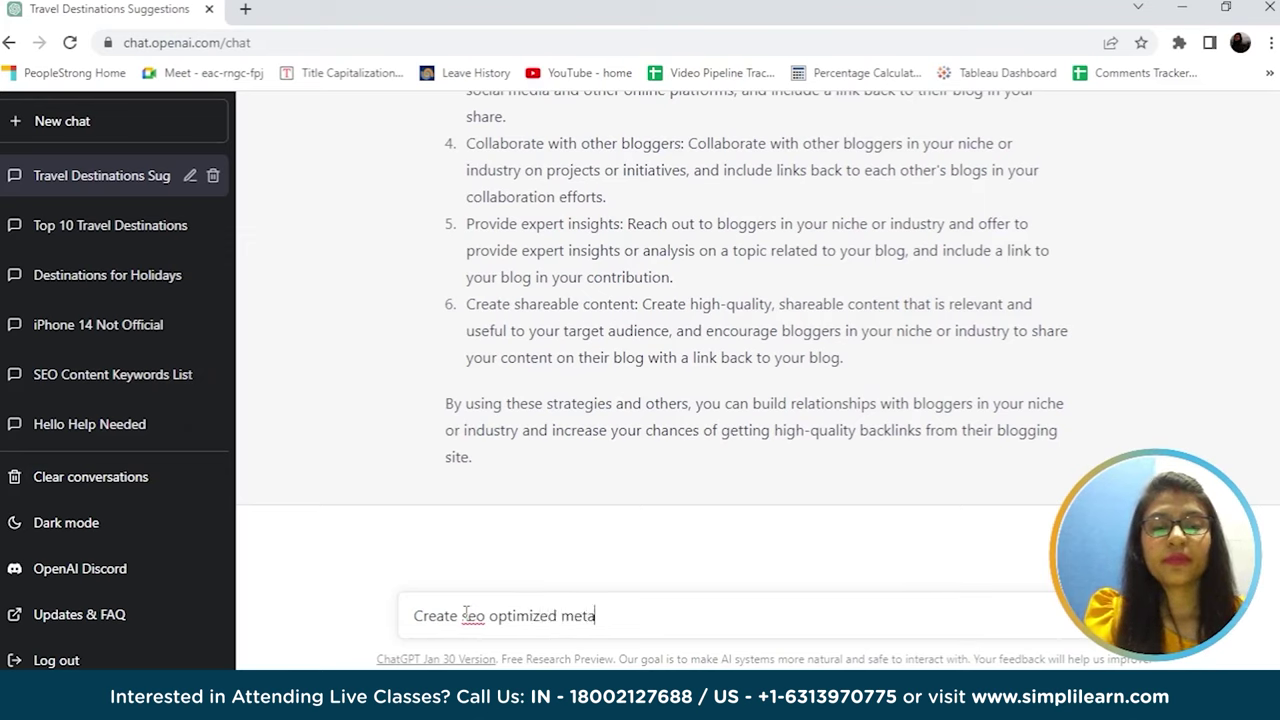
type(" title and me")
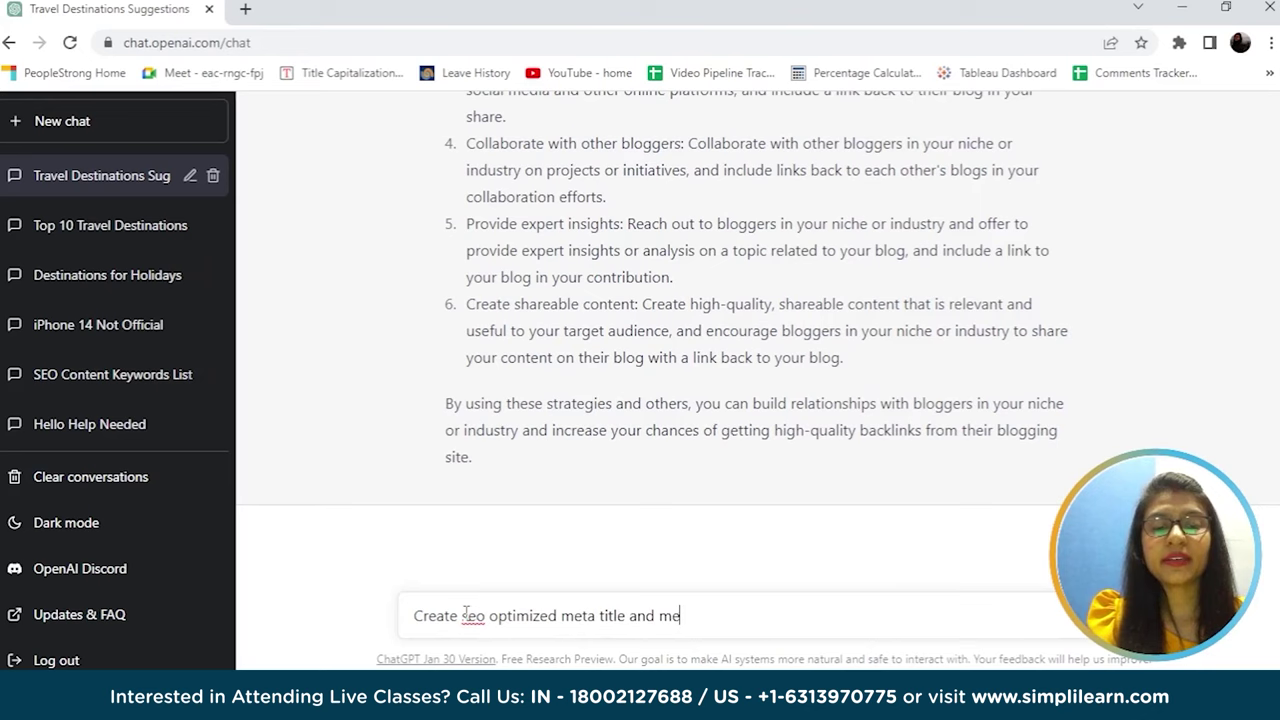
type("ta descript")
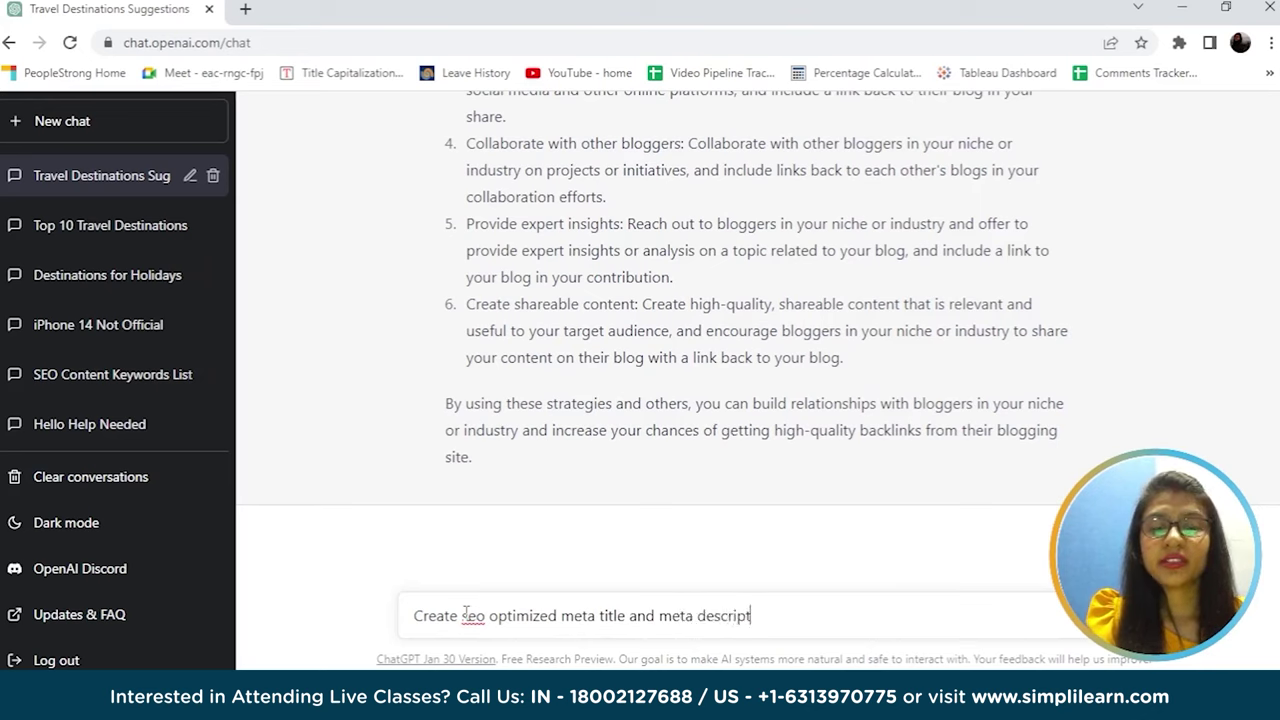
type("ion for my blog")
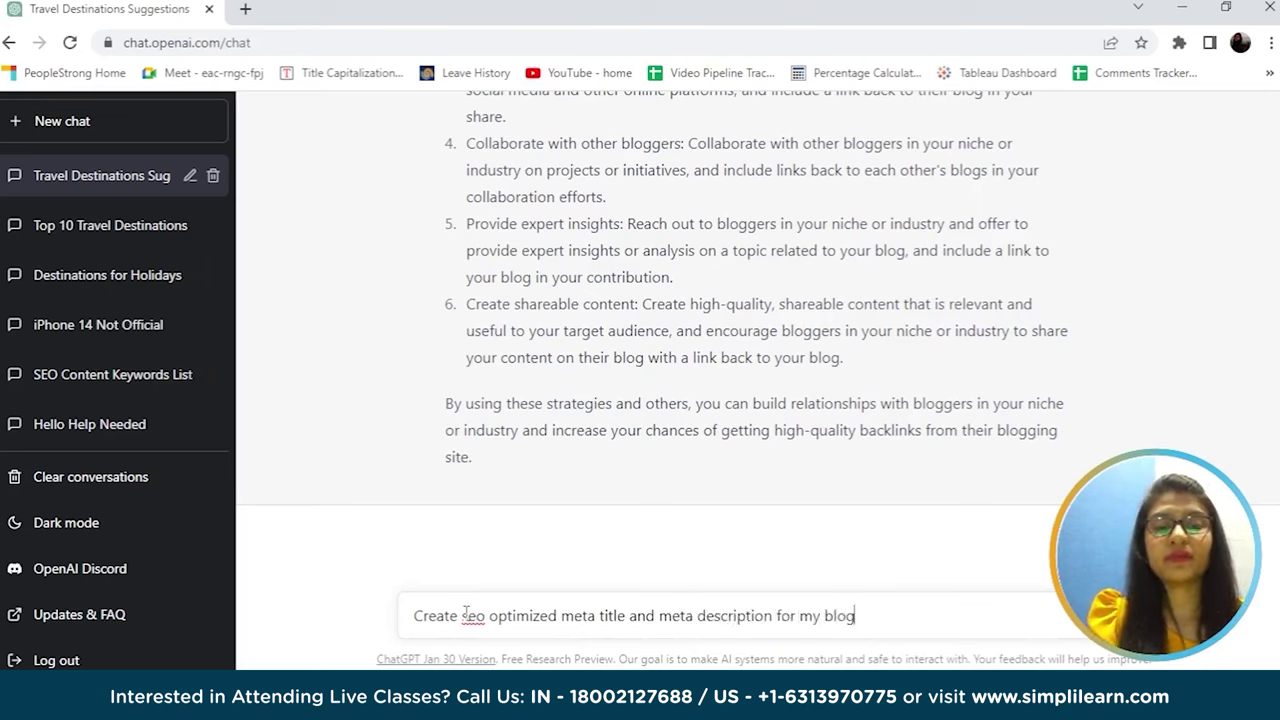
key("Return")
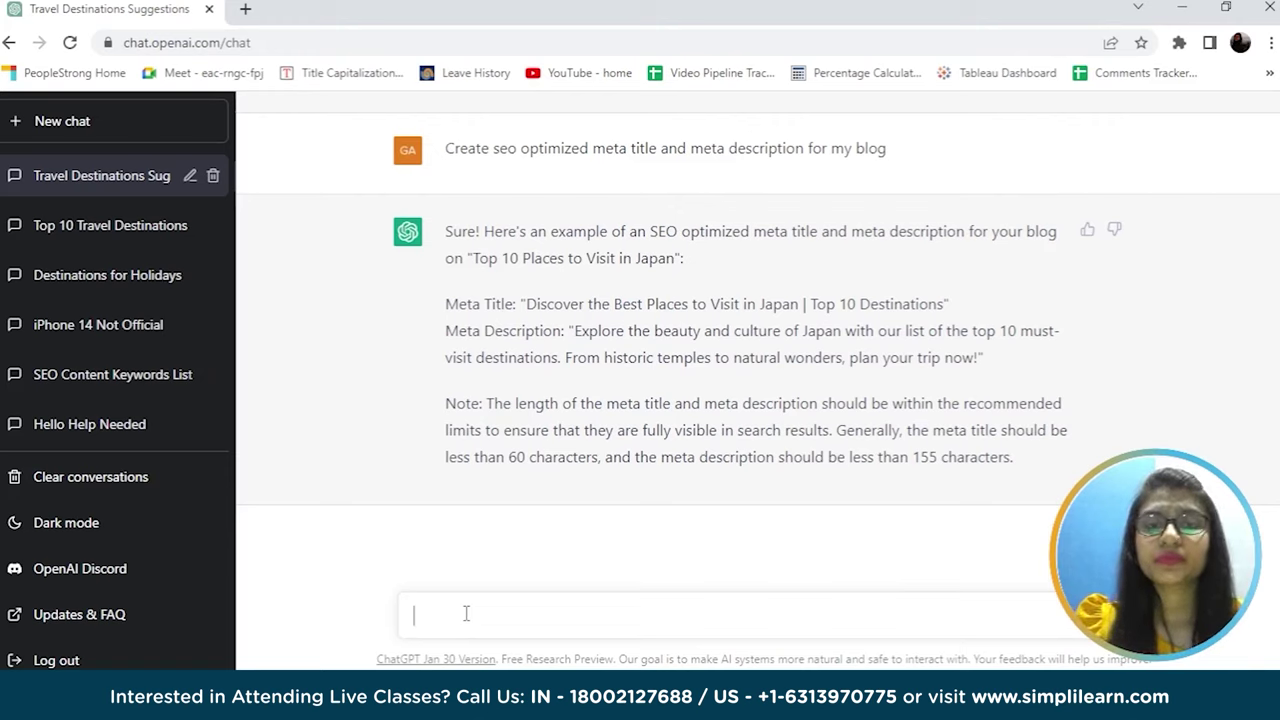
Step: Send the prompt "Optimize the above title and description for the keyword top 10 places to visit in Japan"
left_click(540, 612)
type("O")
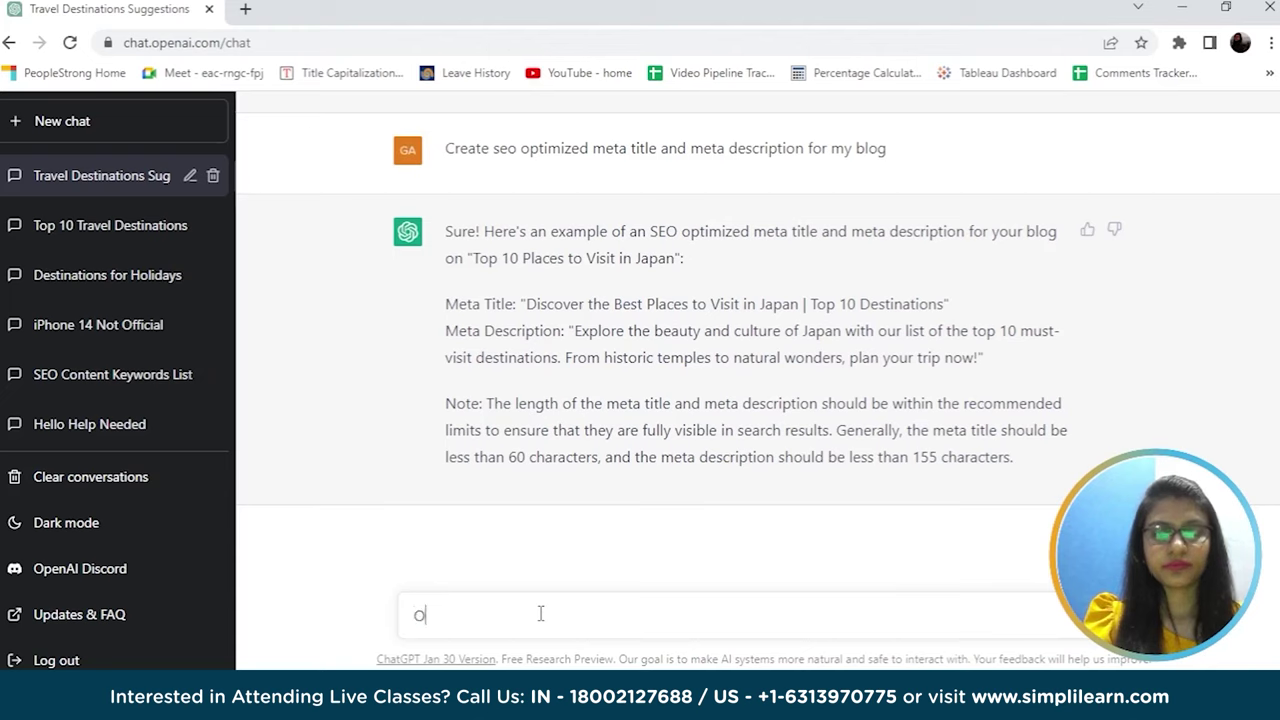
type("ptimise")
key("BackSpace")
key("BackSpace")
type("ze the")
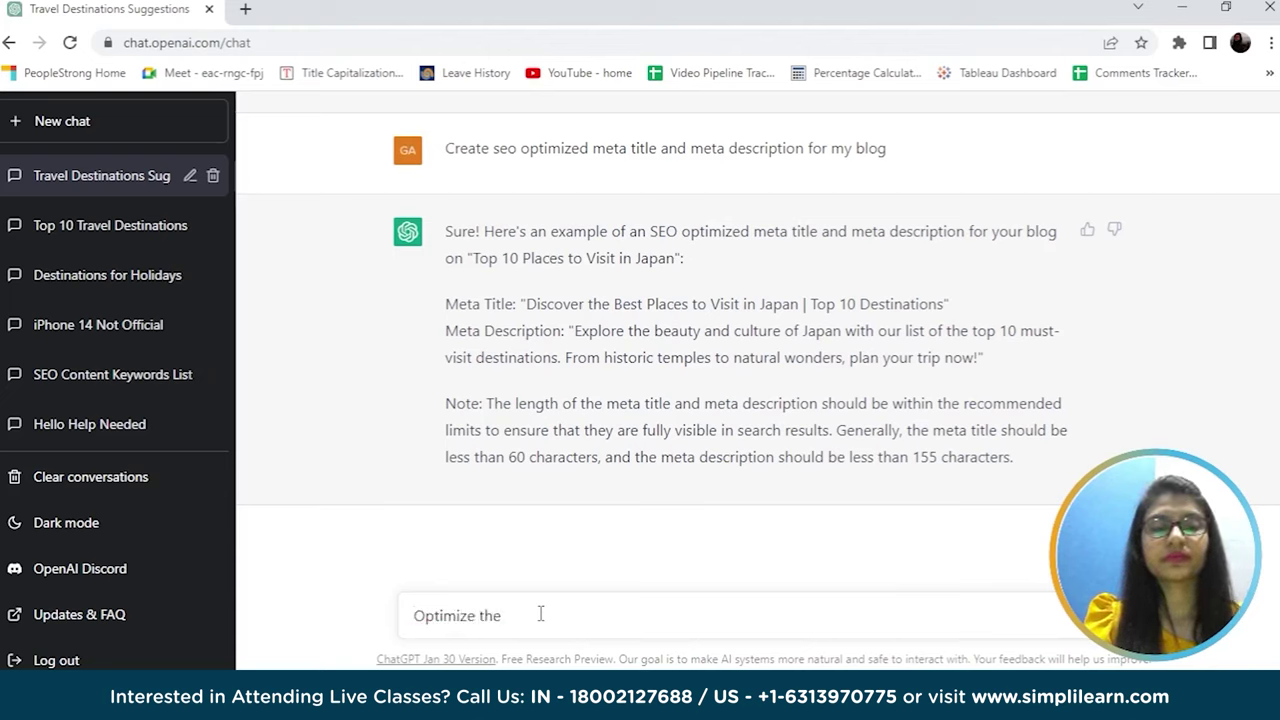
type(" above")
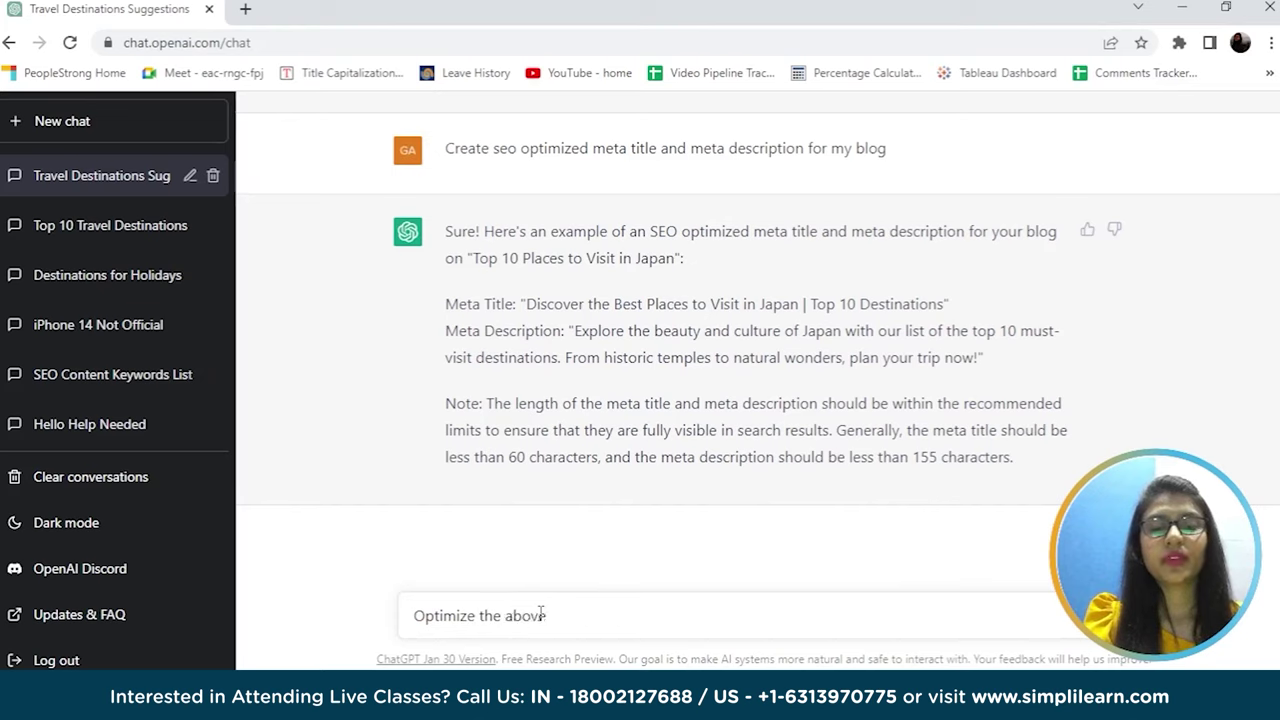
type(" title and")
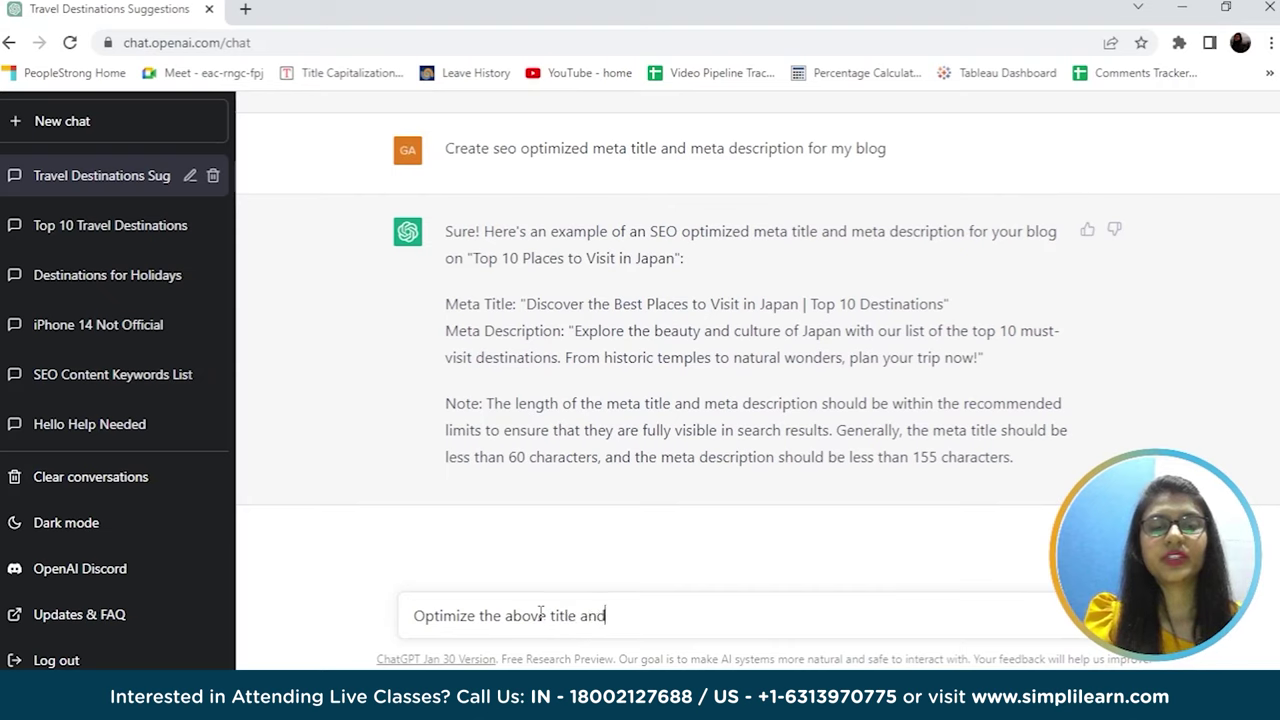
type(" description for the keyword top 1")
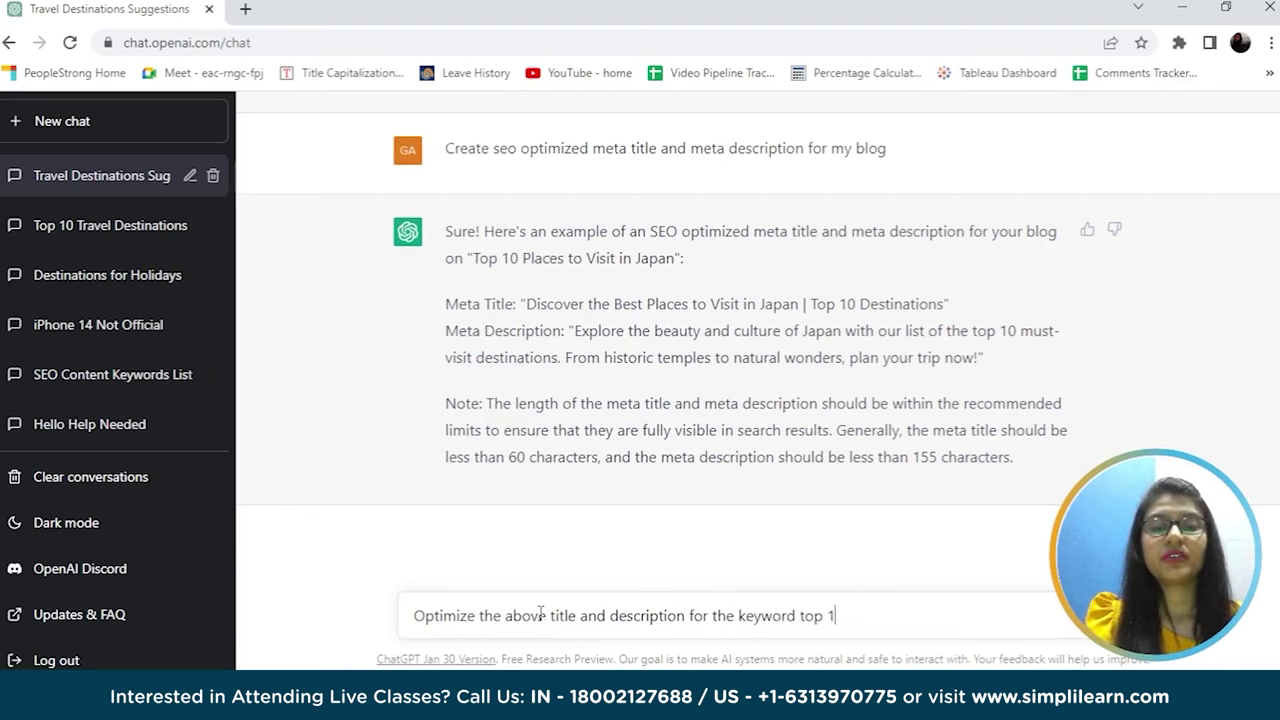
type("0 places to vide")
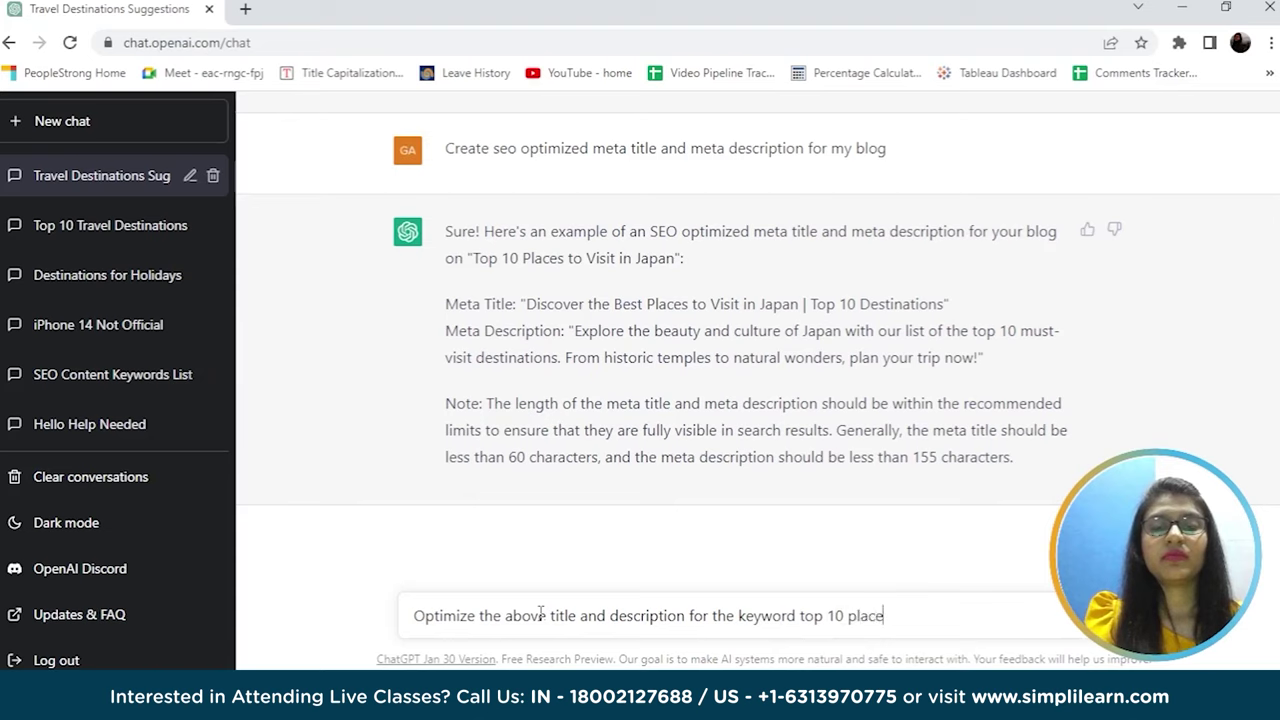
key("BackSpace")
key("BackSpace")
type("sit in")
type("Japan")
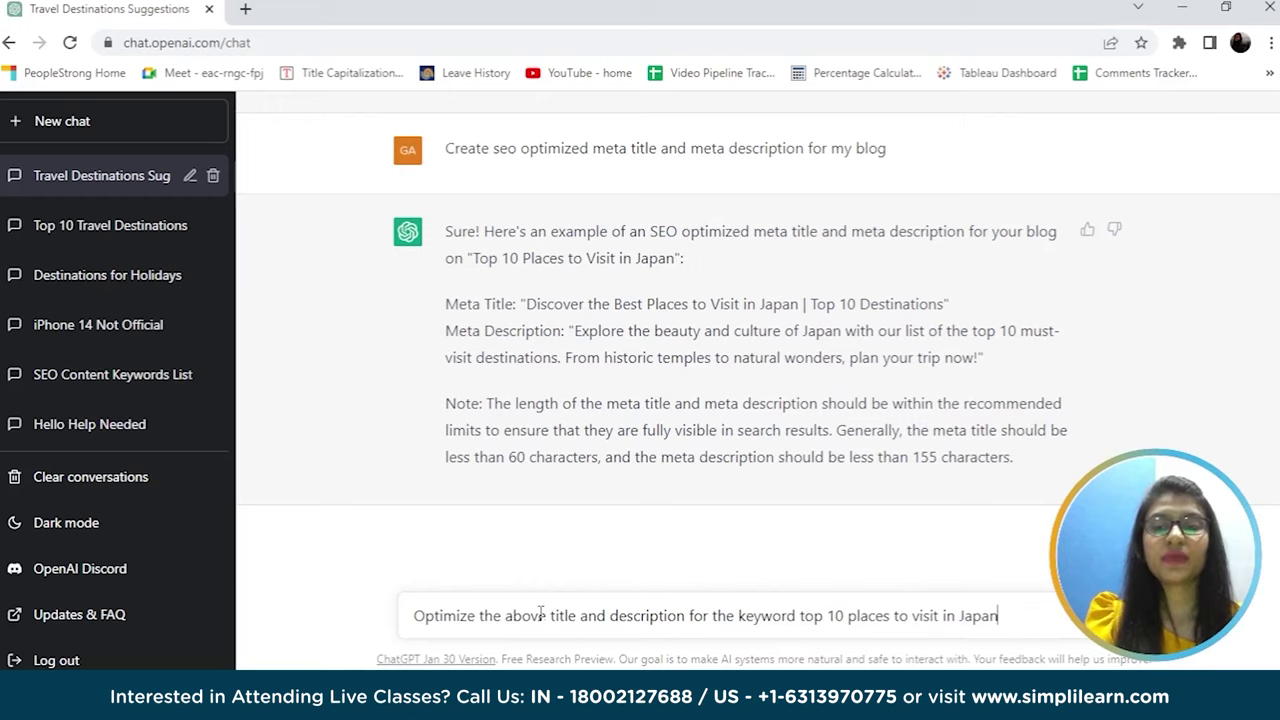
key("Return")
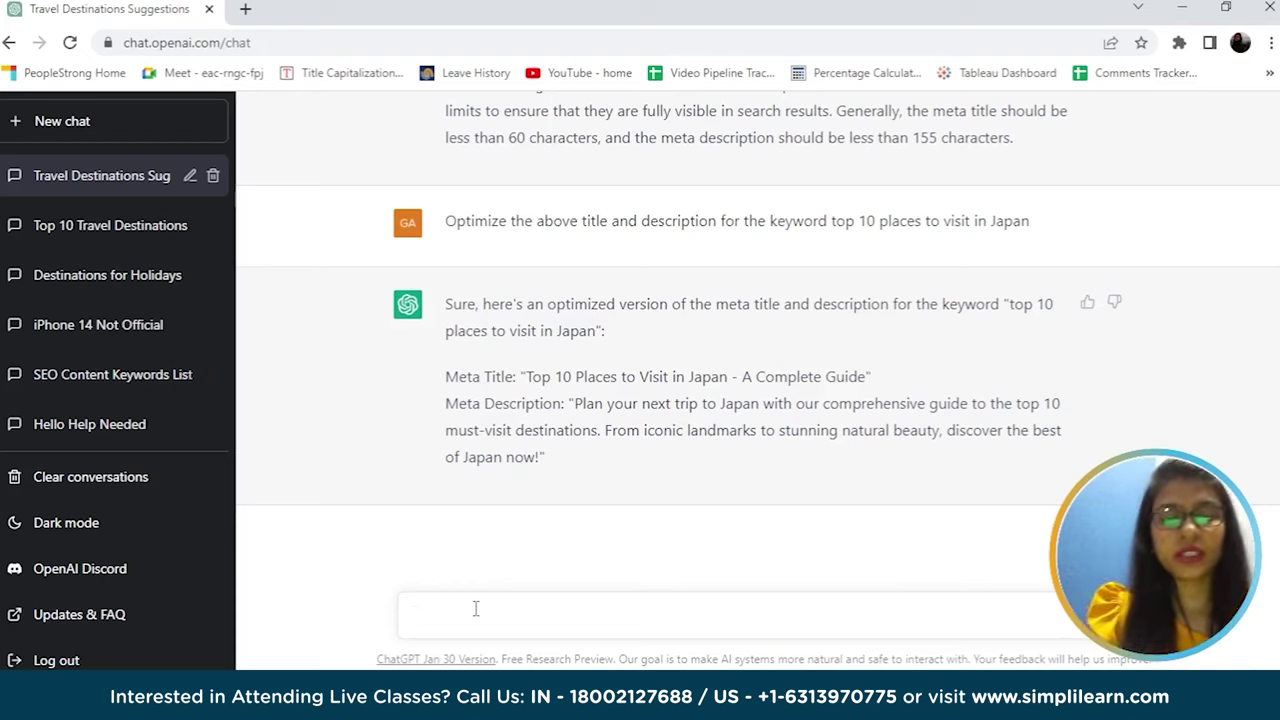
Step: Send the prompt "Suggest me SEOoptimized URL for the above blog" and highlight the explanation below the suggested URL
type("URL")
key("BackSpace")
key("BackSpace")
key("BackSpace")
type("Suggest me ")
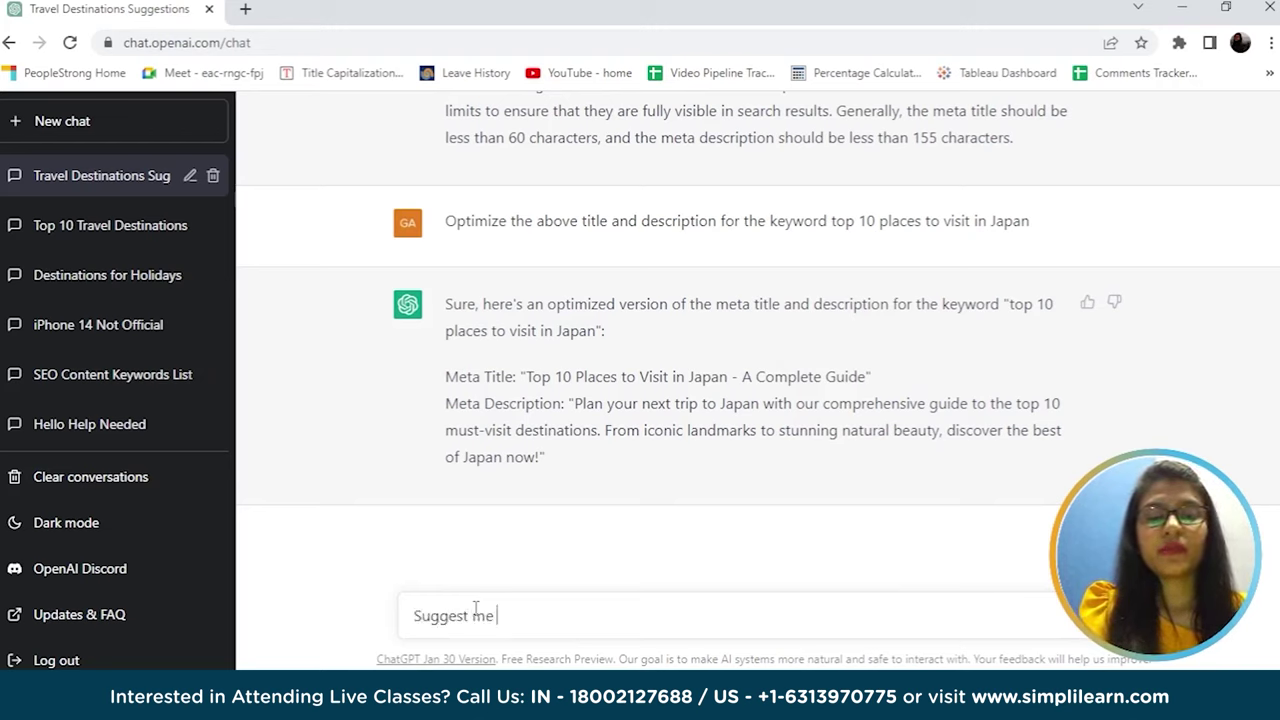
type("SEOop")
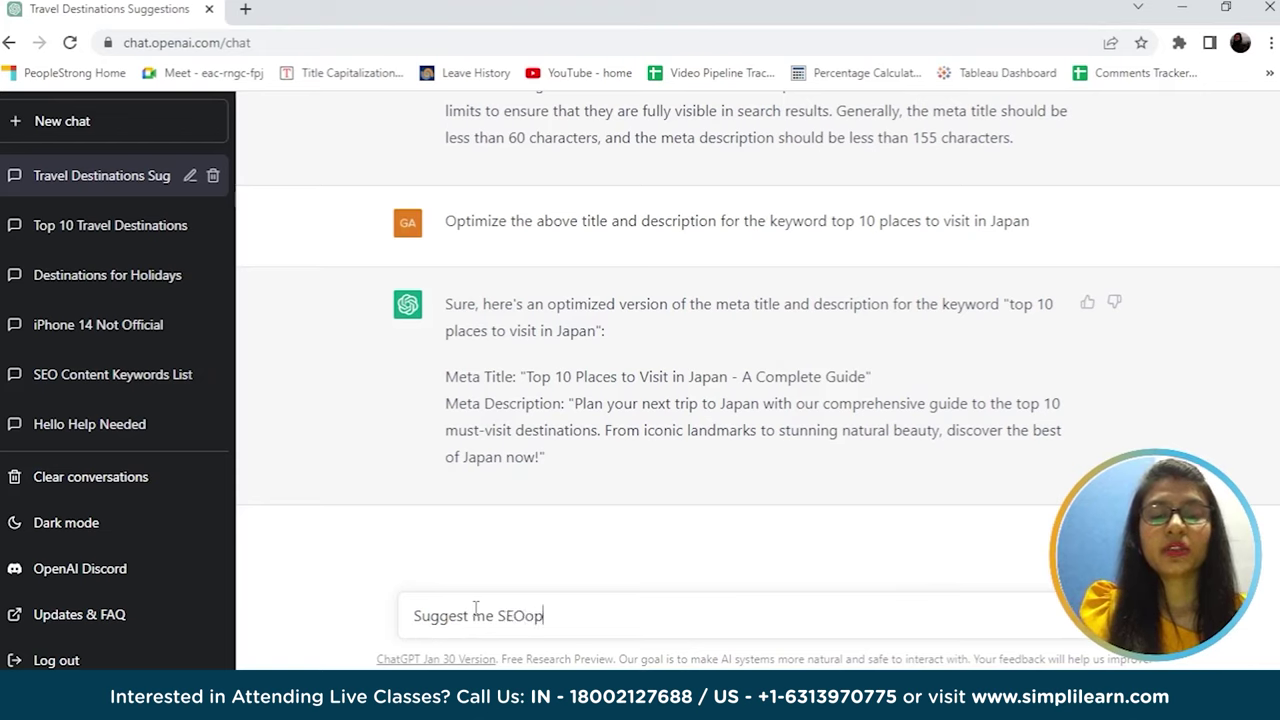
type("timized ")
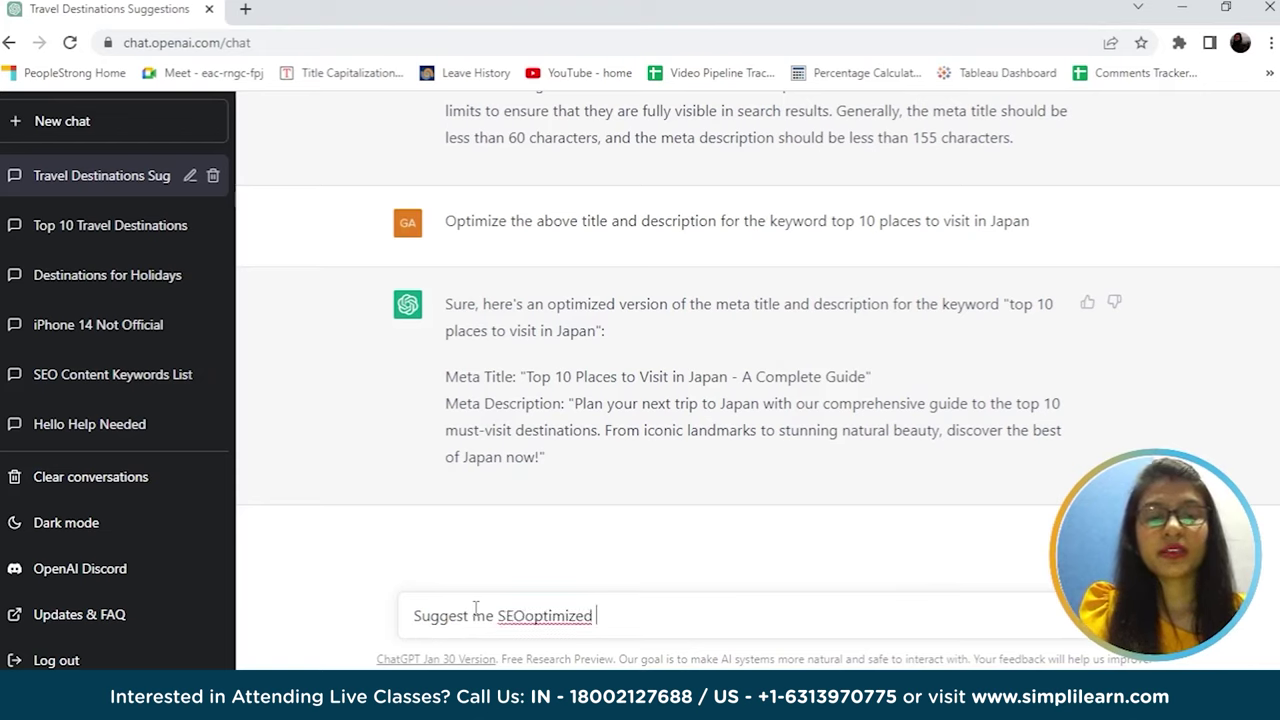
type("URL for the ")
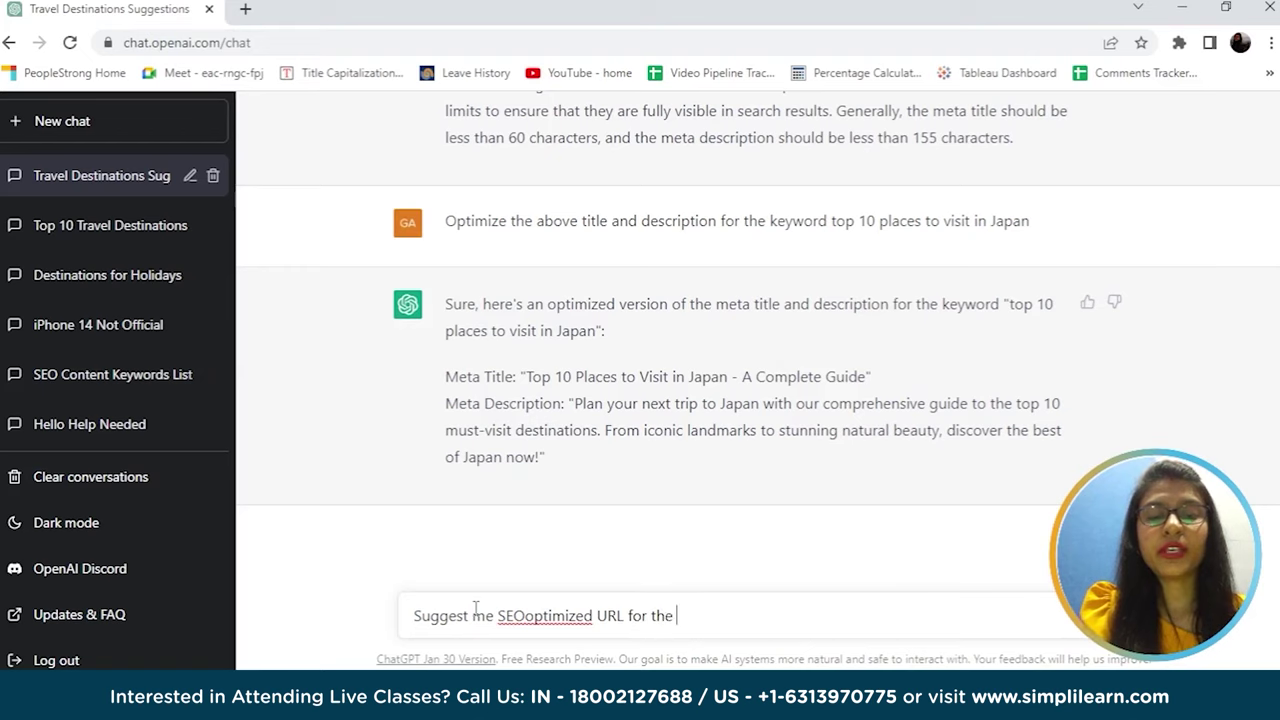
type("above blog")
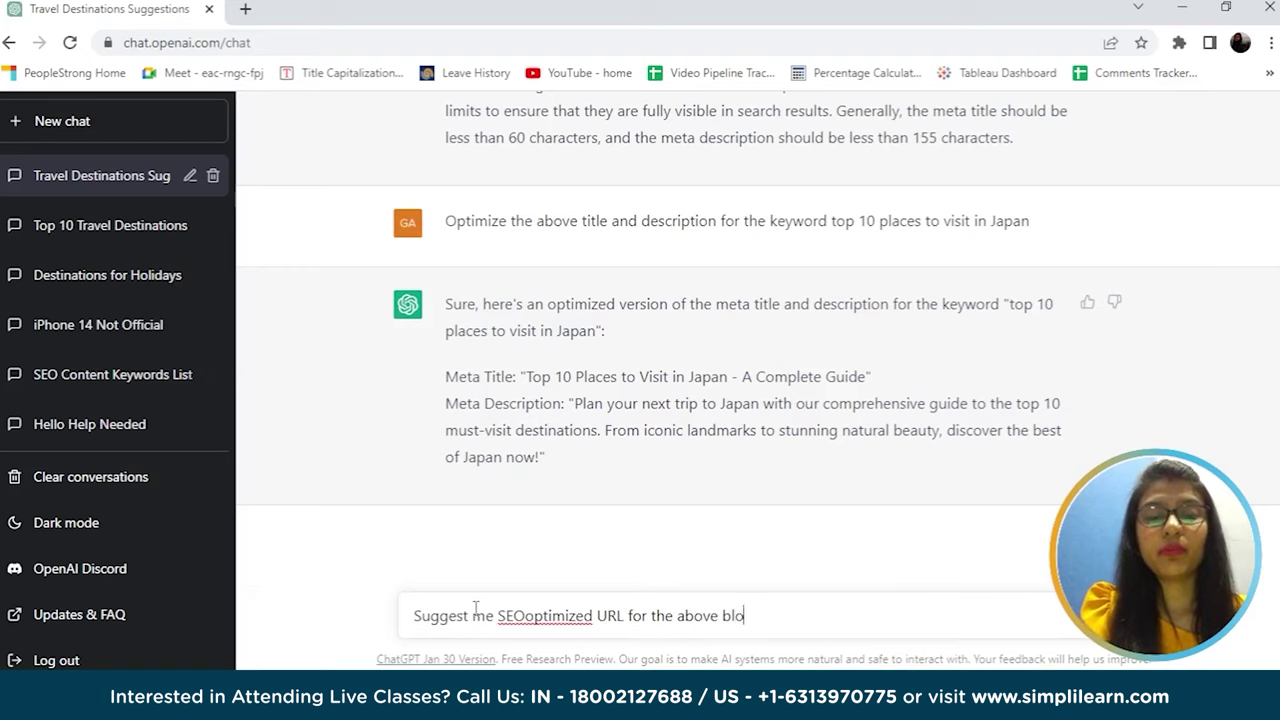
key("Return")
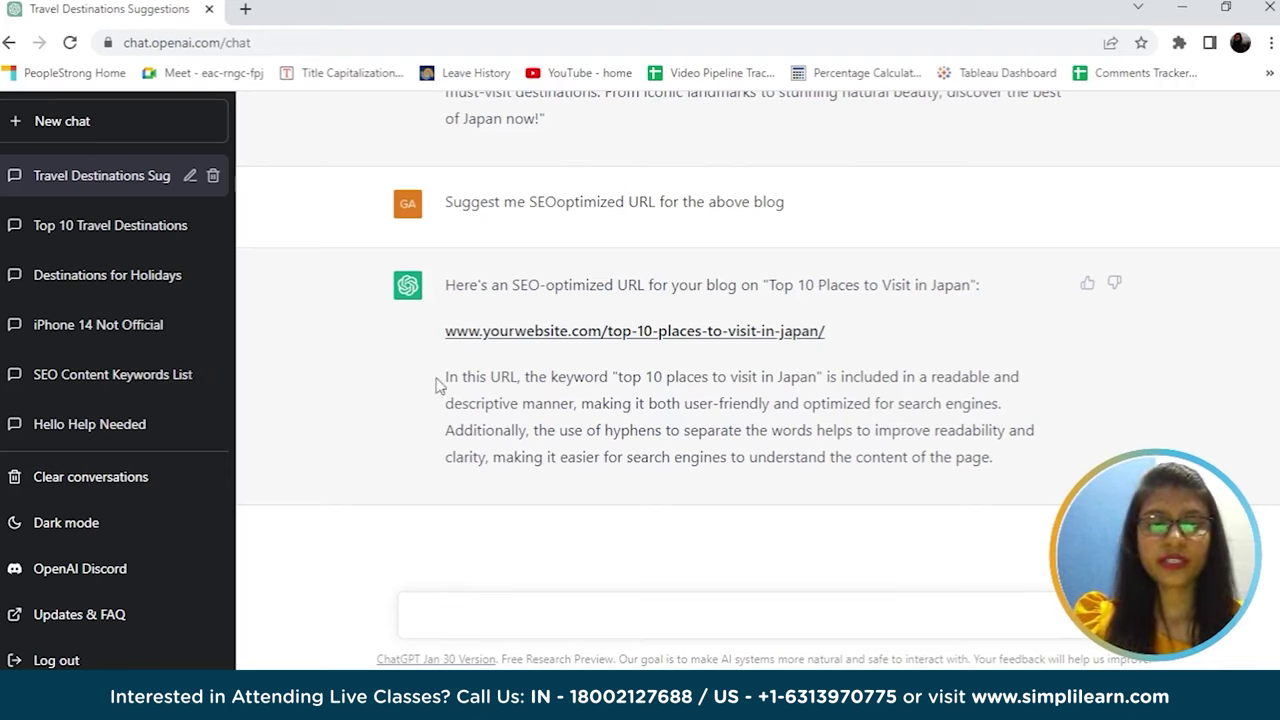
left_click_drag(443, 378, 972, 457)
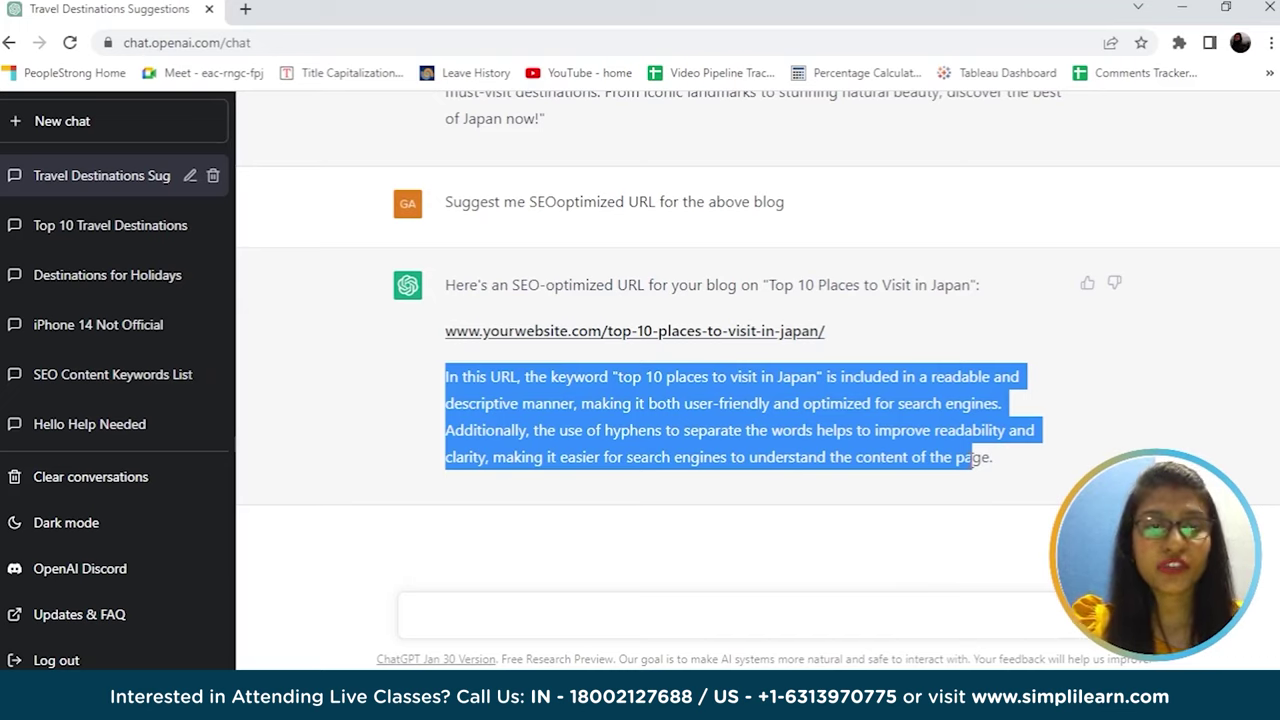
left_click(649, 616)
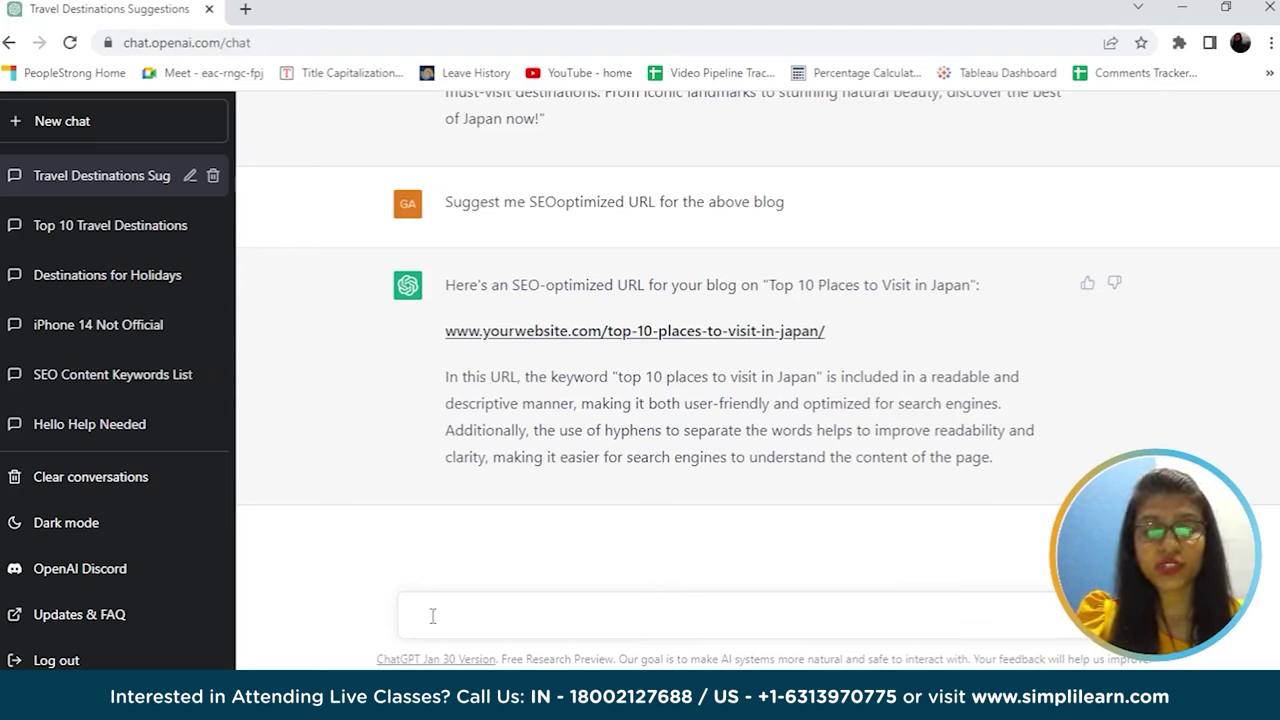
type("w")
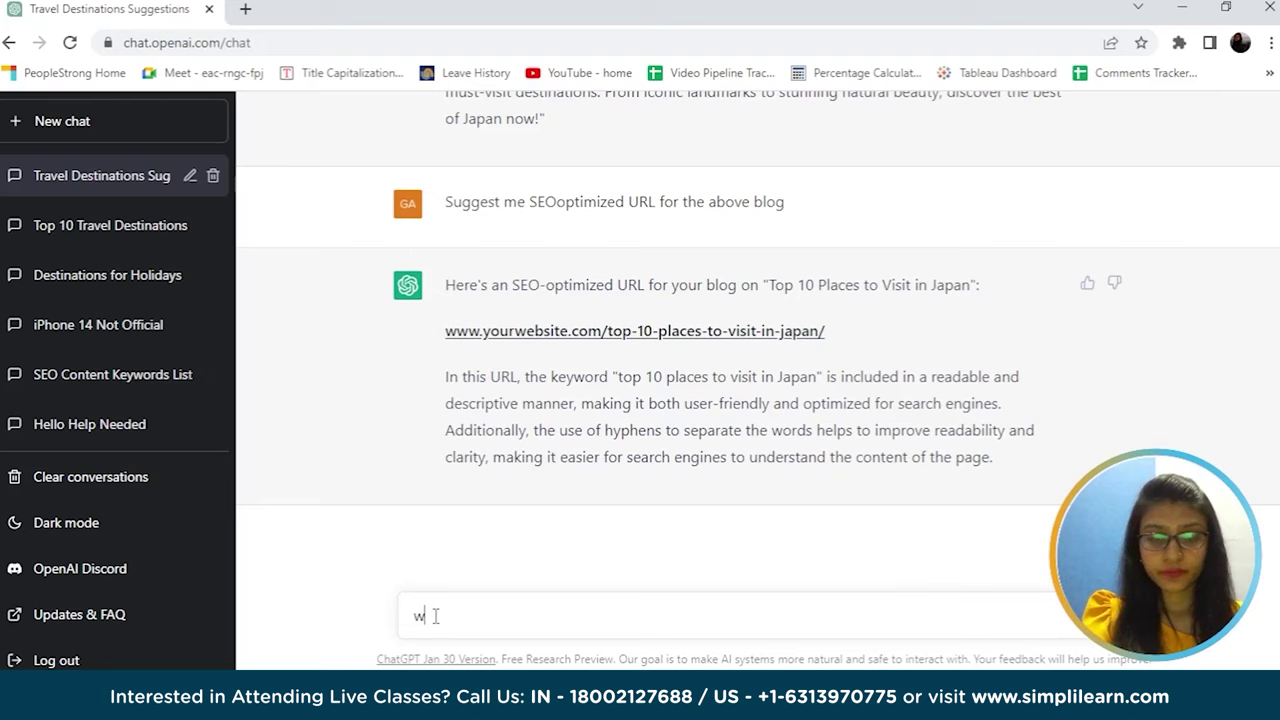
type("hich platforms ")
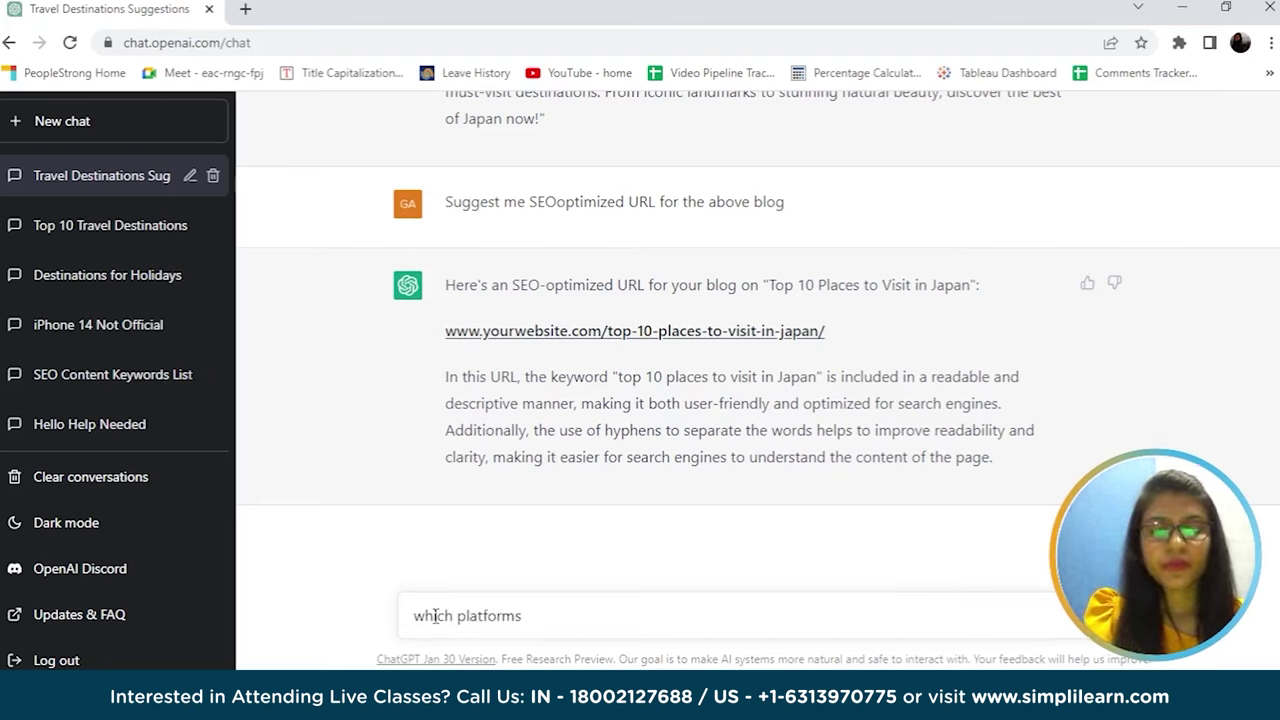
type("should I add")
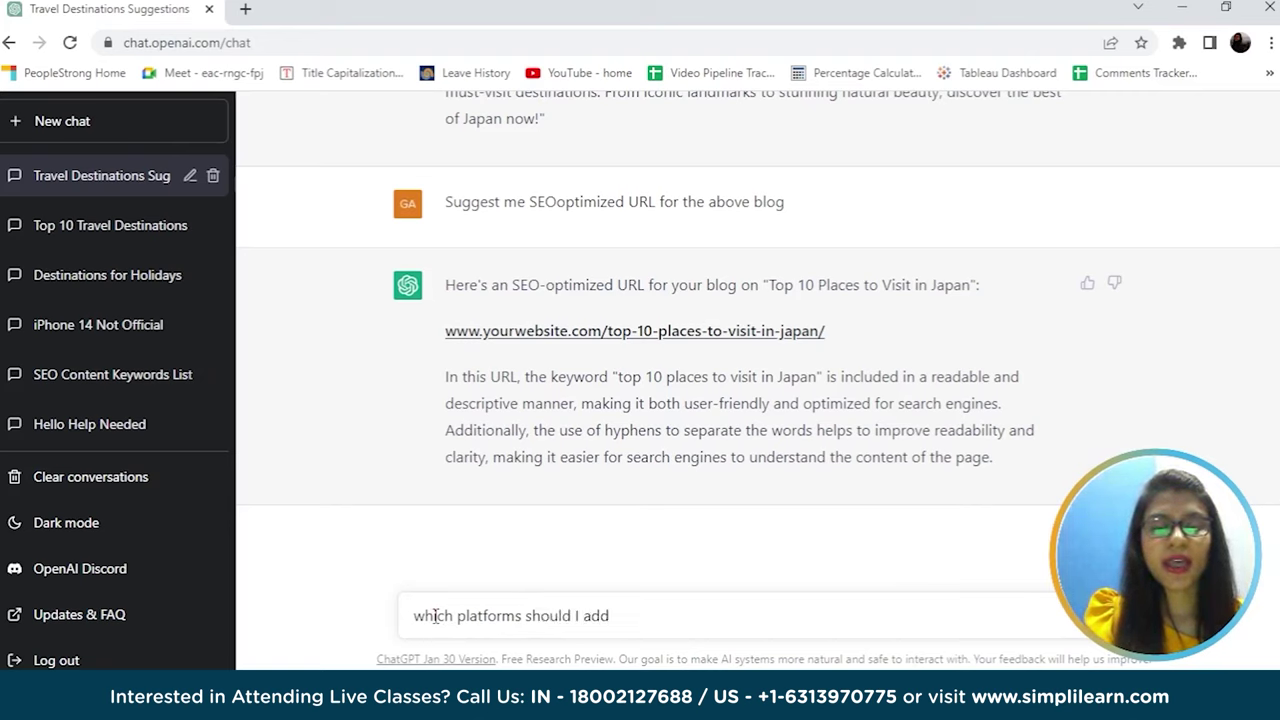
key("BackSpace")
key("BackSpace")
key("BackSpace")
key("BackSpace")
key("BackSpace")
key("BackSpace")
key("BackSpace")
key("BackSpace")
key("BackSpace")
key("BackSpace")
key("BackSpace")
key("BackSpace")
key("BackSpace")
key("BackSpace")
key("BackSpace")
key("BackSpace")
key("BackSpace")
key("BackSpace")
key("BackSpace")
key("BackSpace")
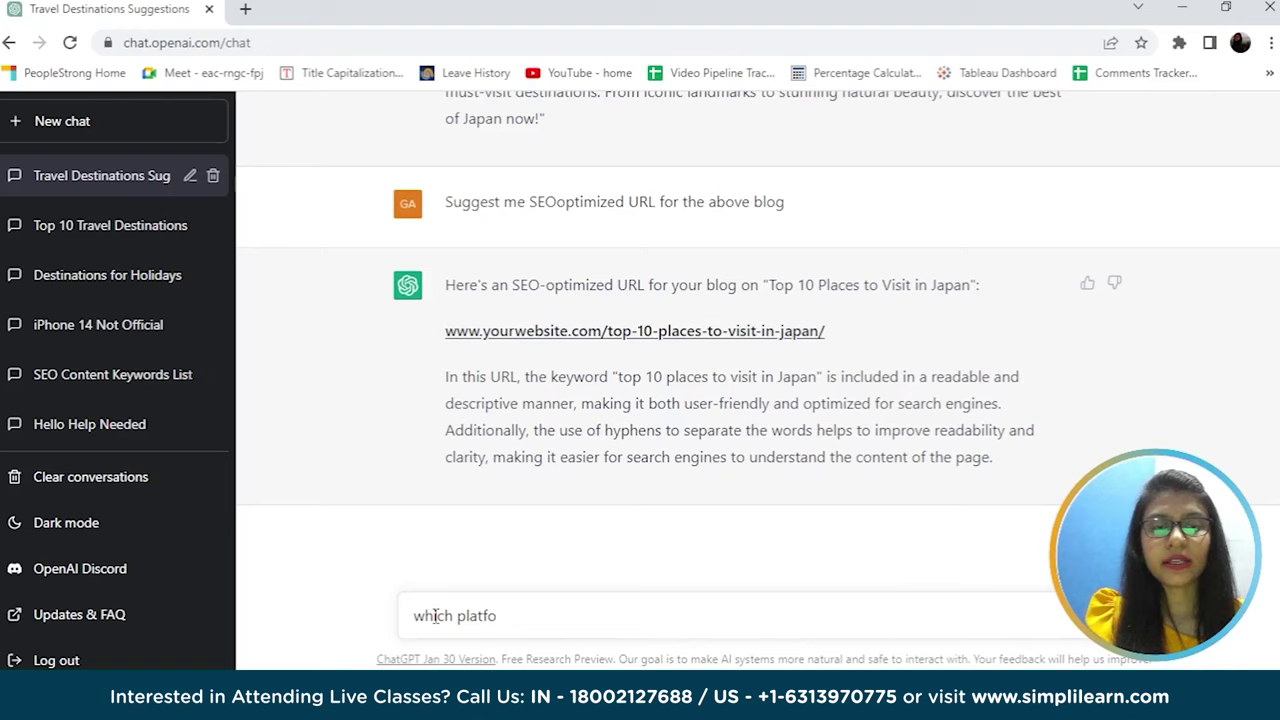
Step: Send the prompt "Which sharing soptions should I add in my blog"
type("Which ")
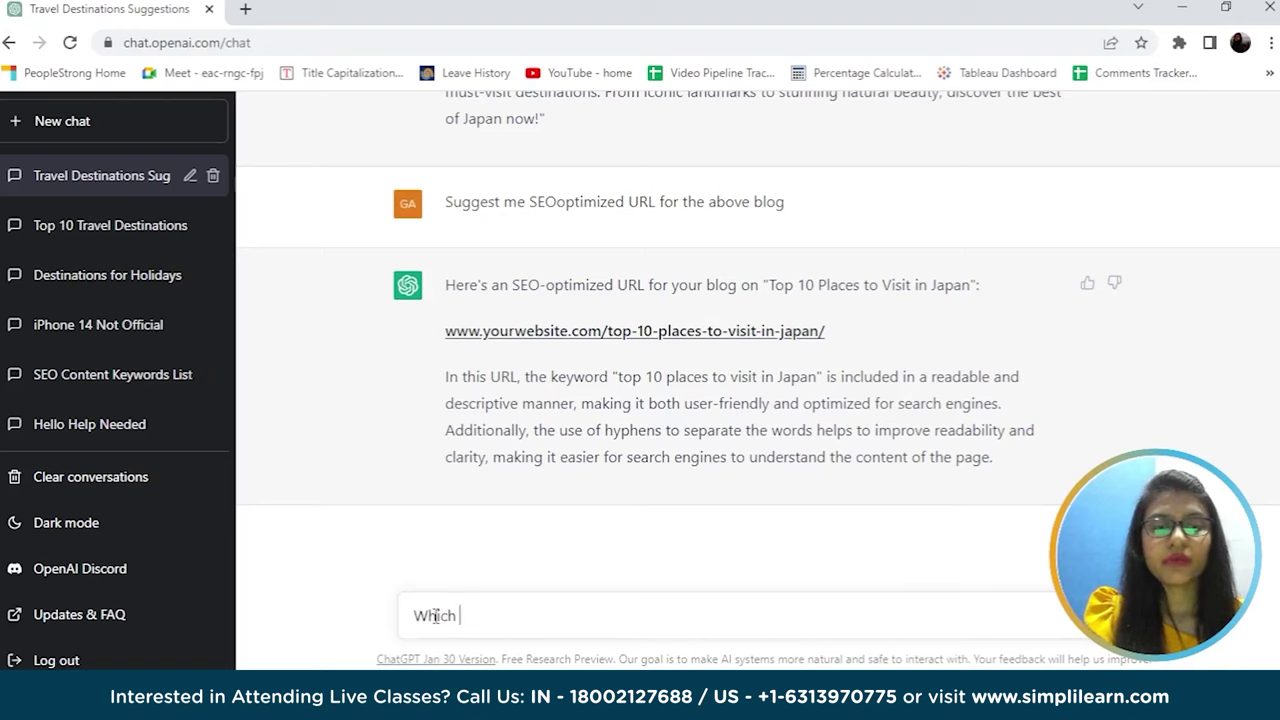
type("sharing sop")
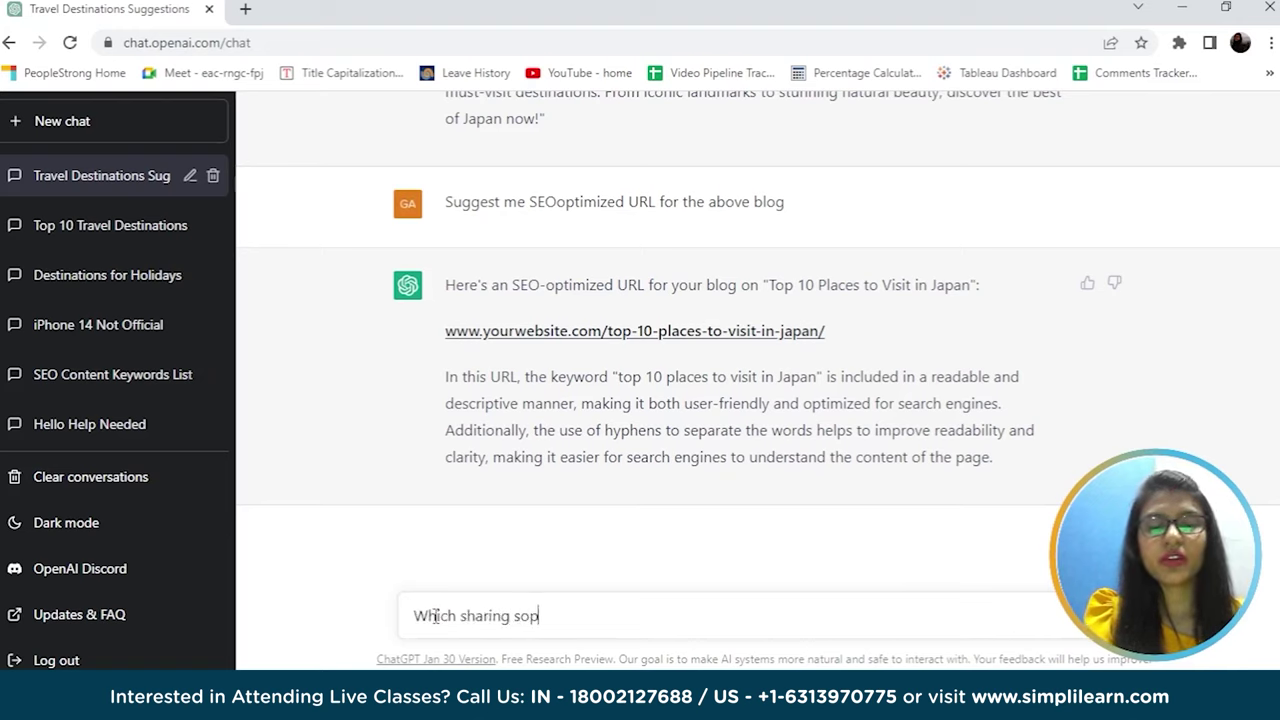
type("tions sh")
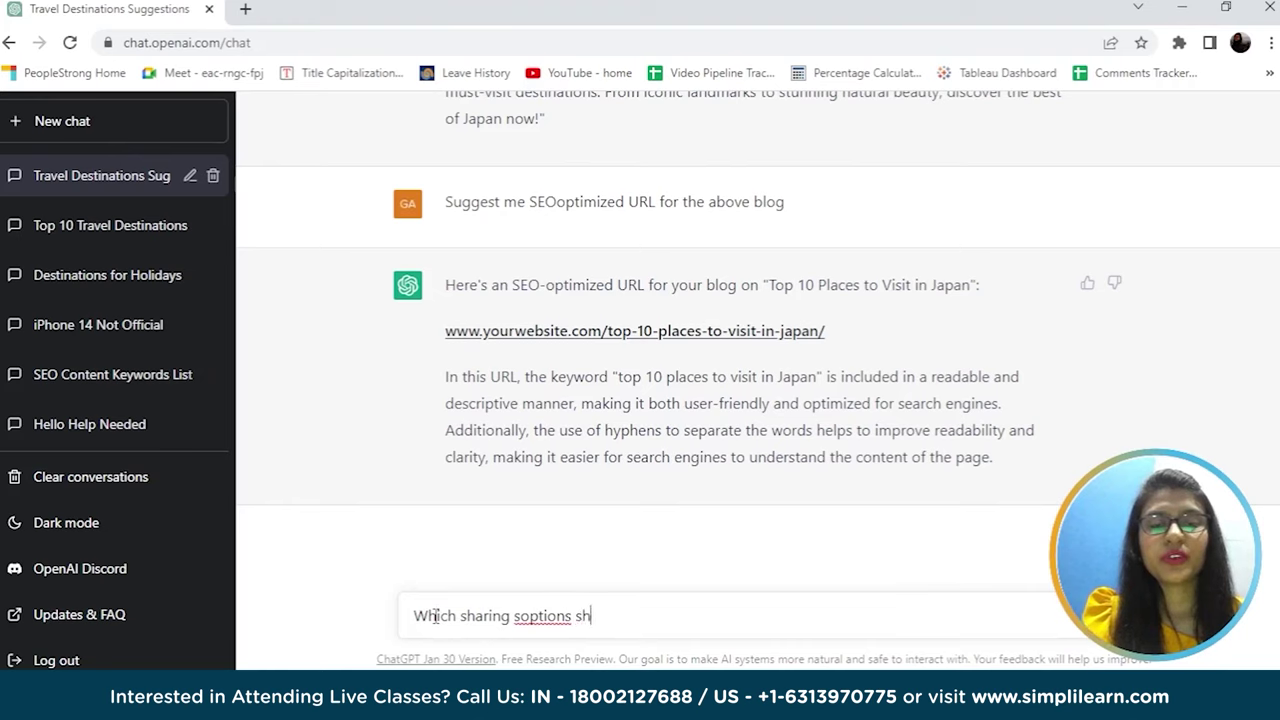
type("ould I add in My")
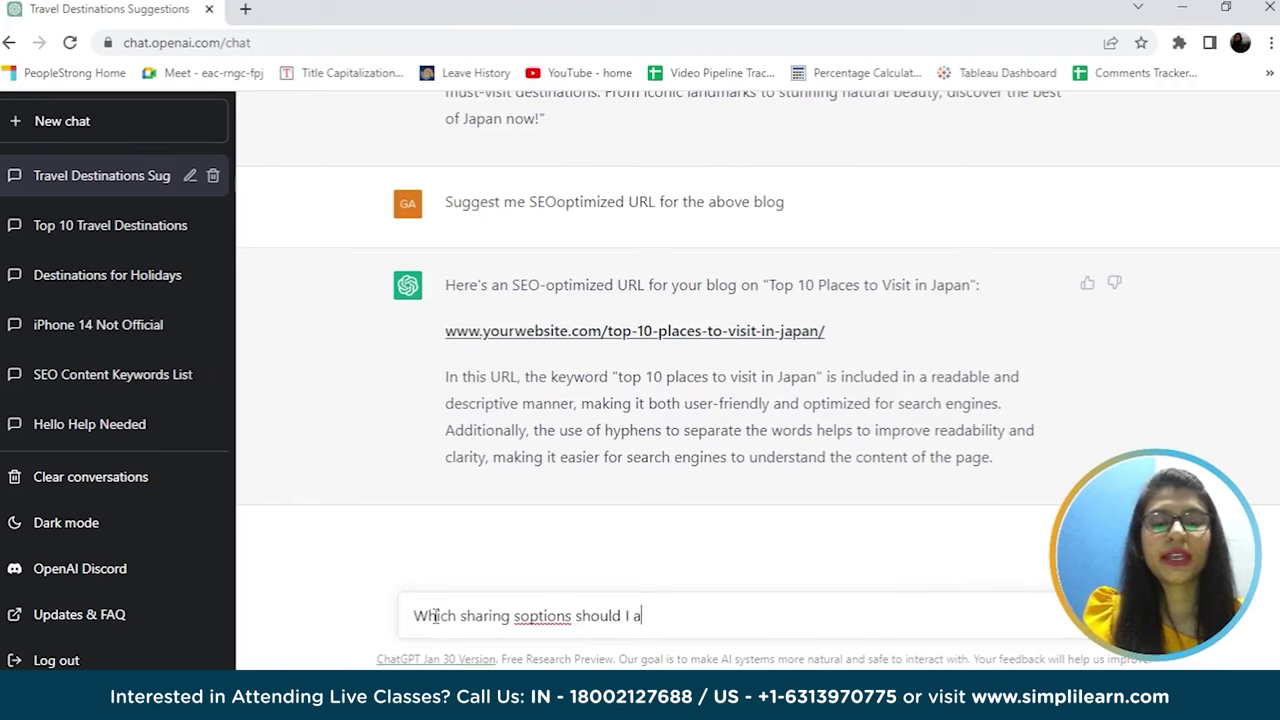
key("BackSpace")
key("BackSpace")
key("BackSpace")
type("my blog")
key("Return")
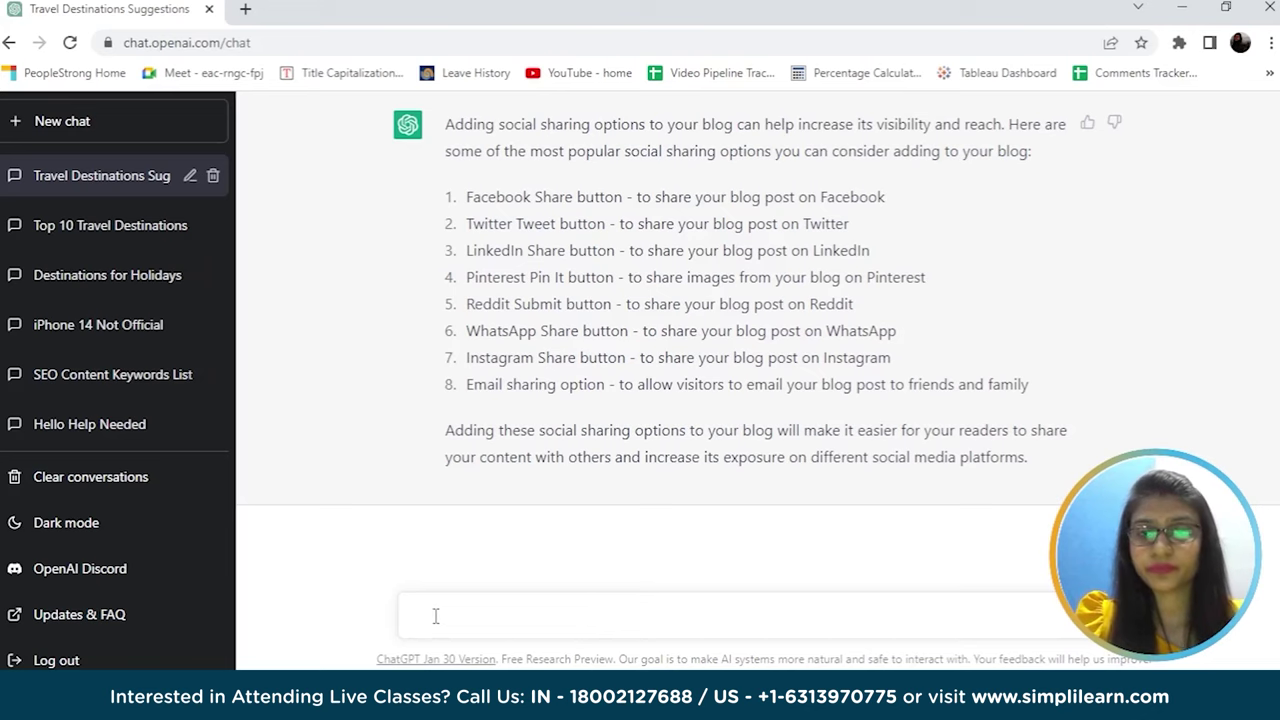
Step: Send the prompt "does commenting on my blog impact on traffic source"
type("does")
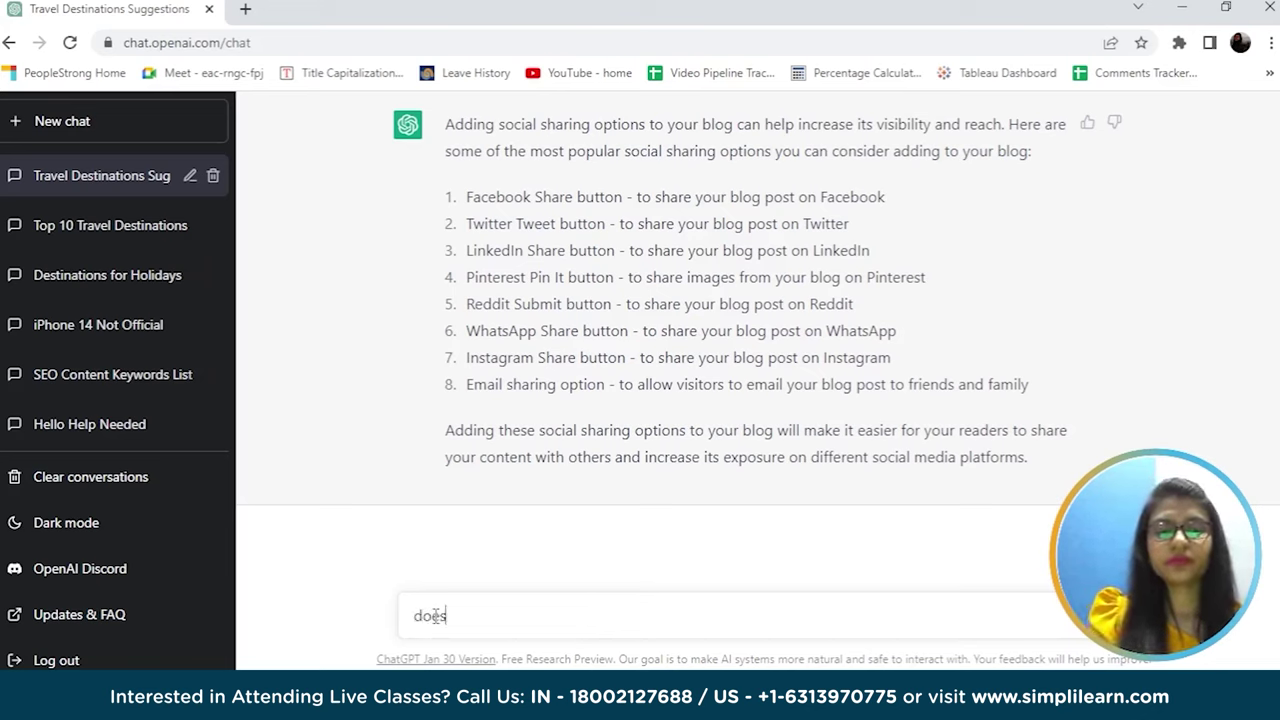
type(" commentin")
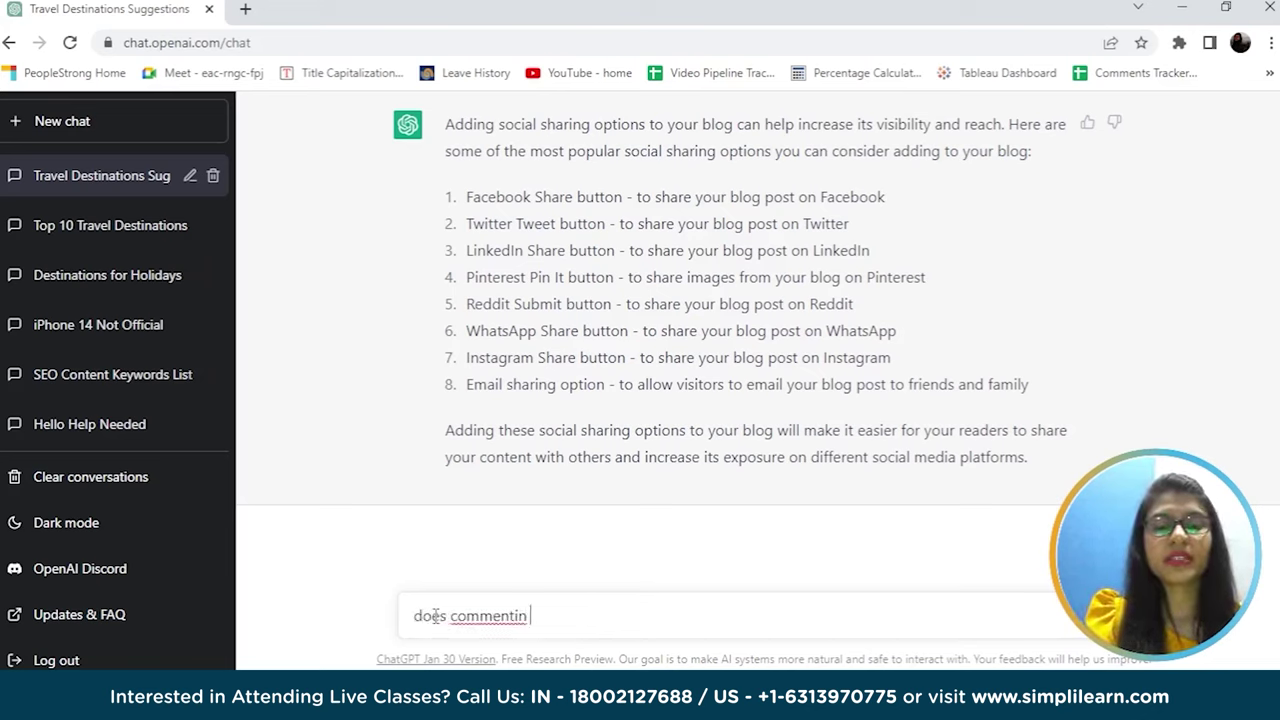
type("g on blo")
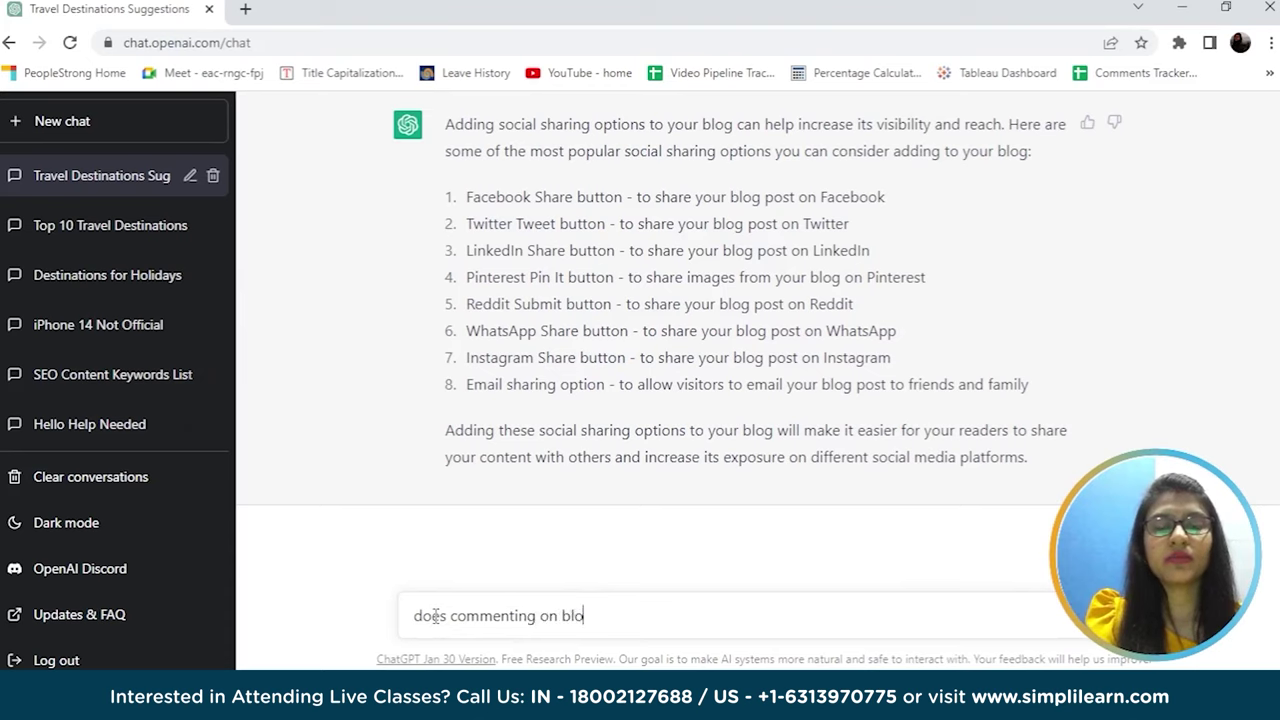
key("BackSpace")
key("BackSpace")
key("BackSpace")
type("m")
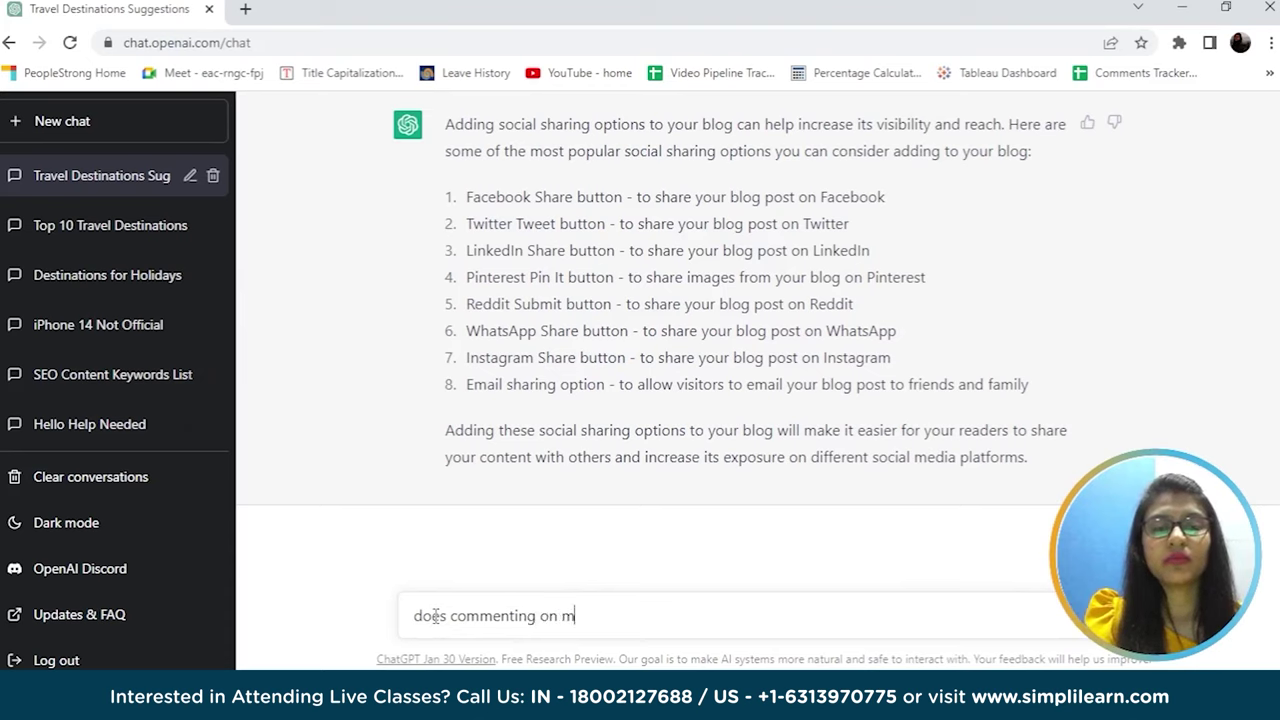
type("y blog ")
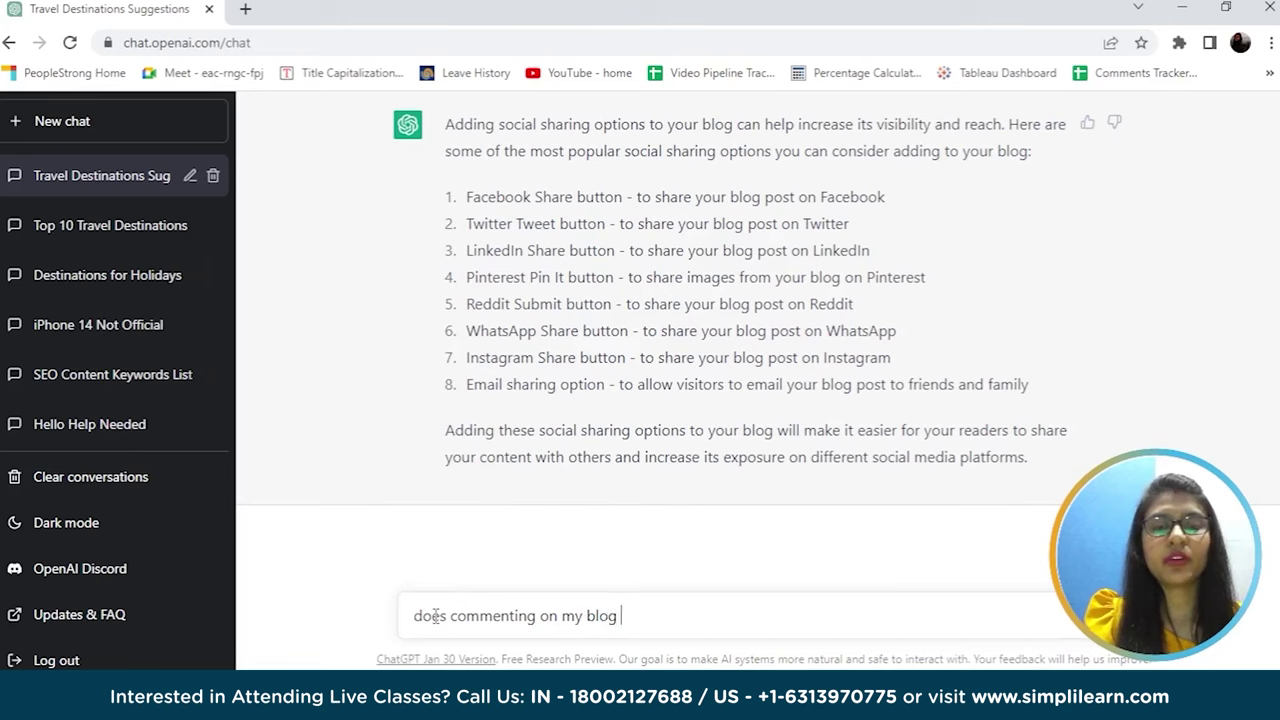
type("impact on traffic source")
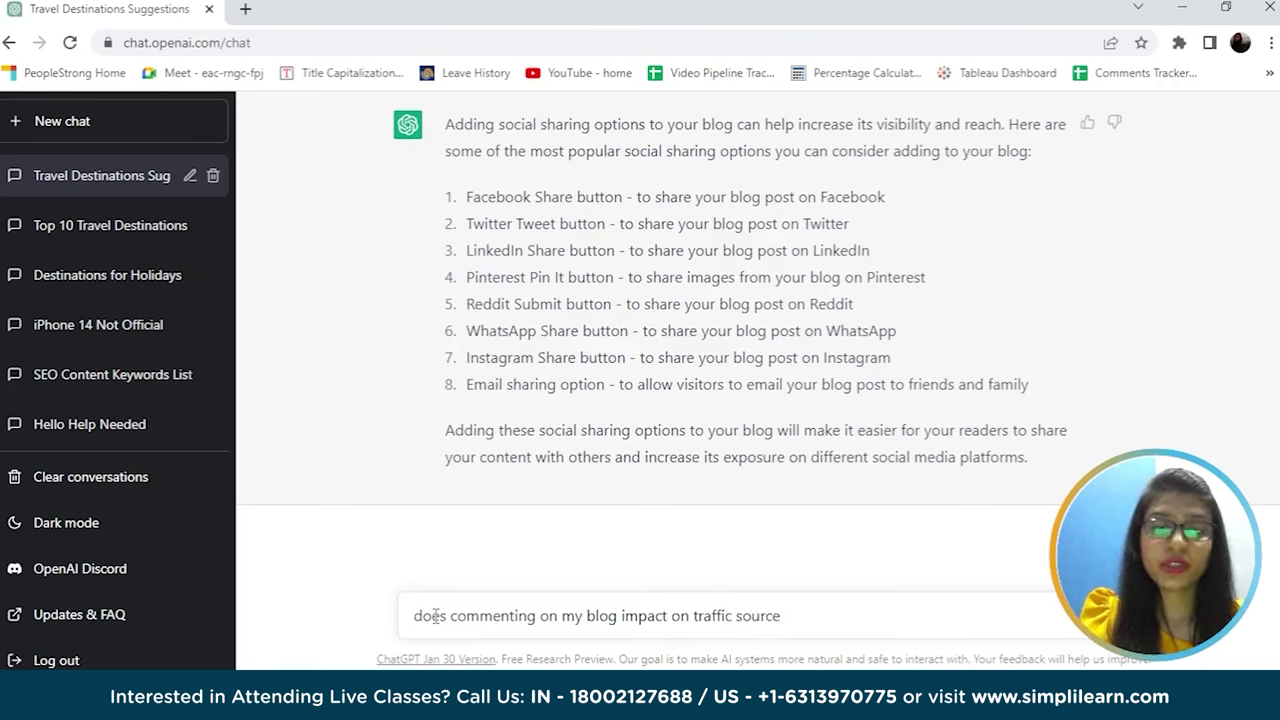
key("Return")
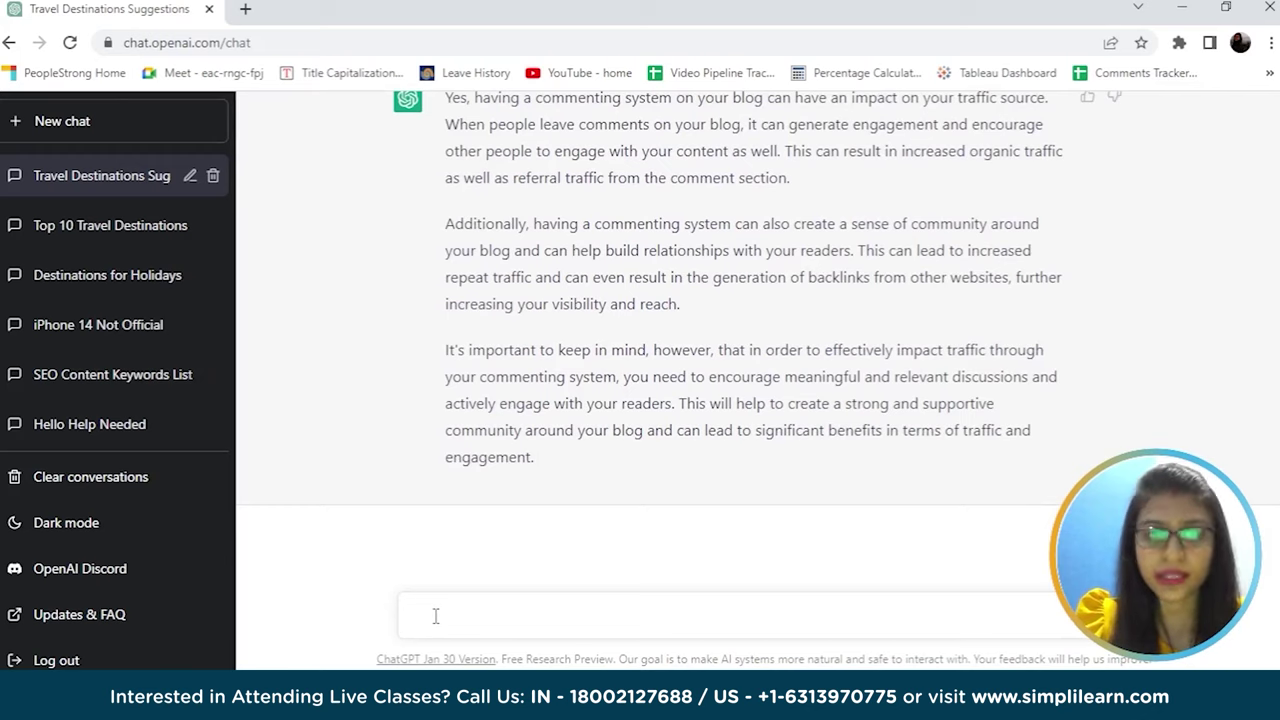
Step: Send the prompt "can you find the duplicate content in above blog"
type("can you f")
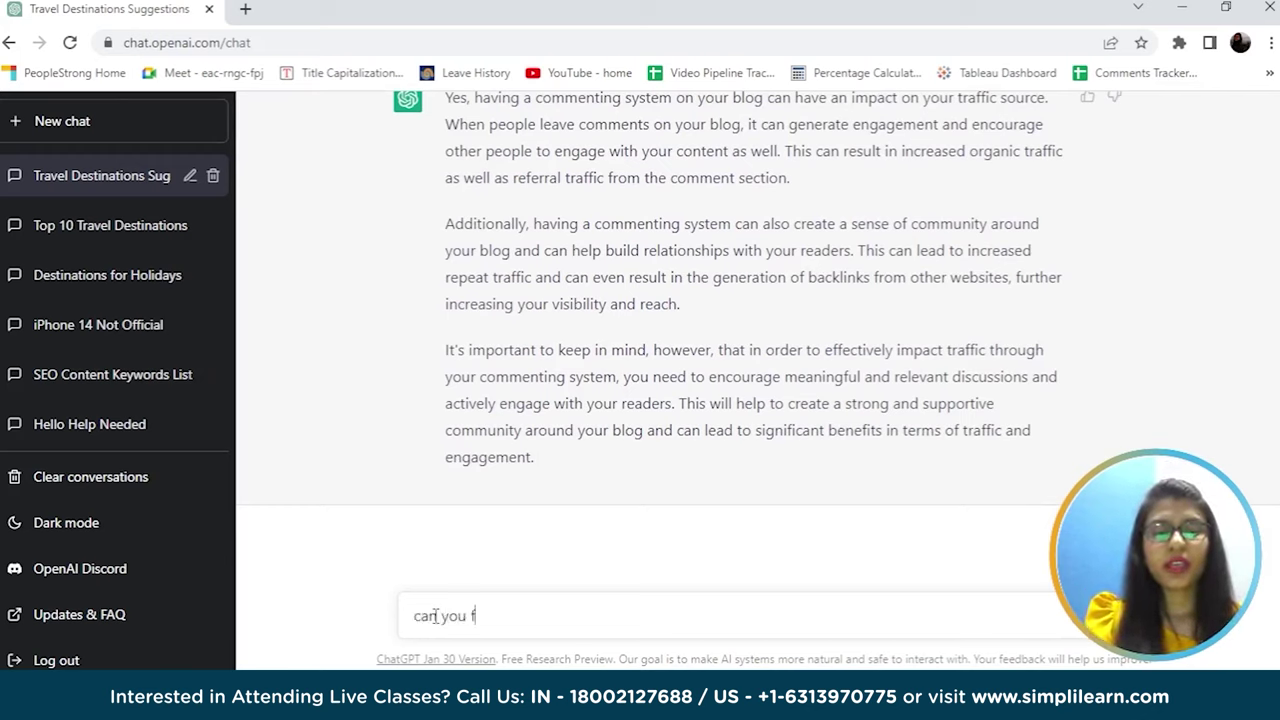
type("ind the duplicat")
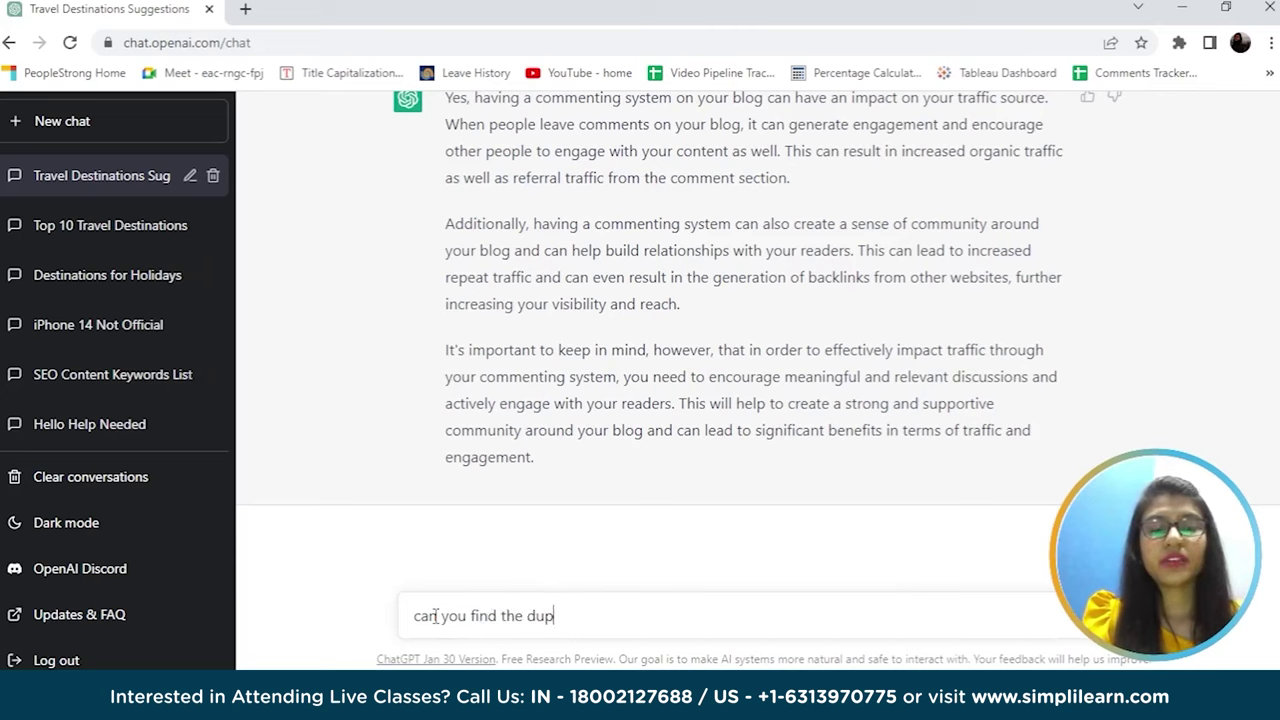
key("BackSpace")
key("BackSpace")
key("BackSpace")
key("BackSpace")
type("ica")
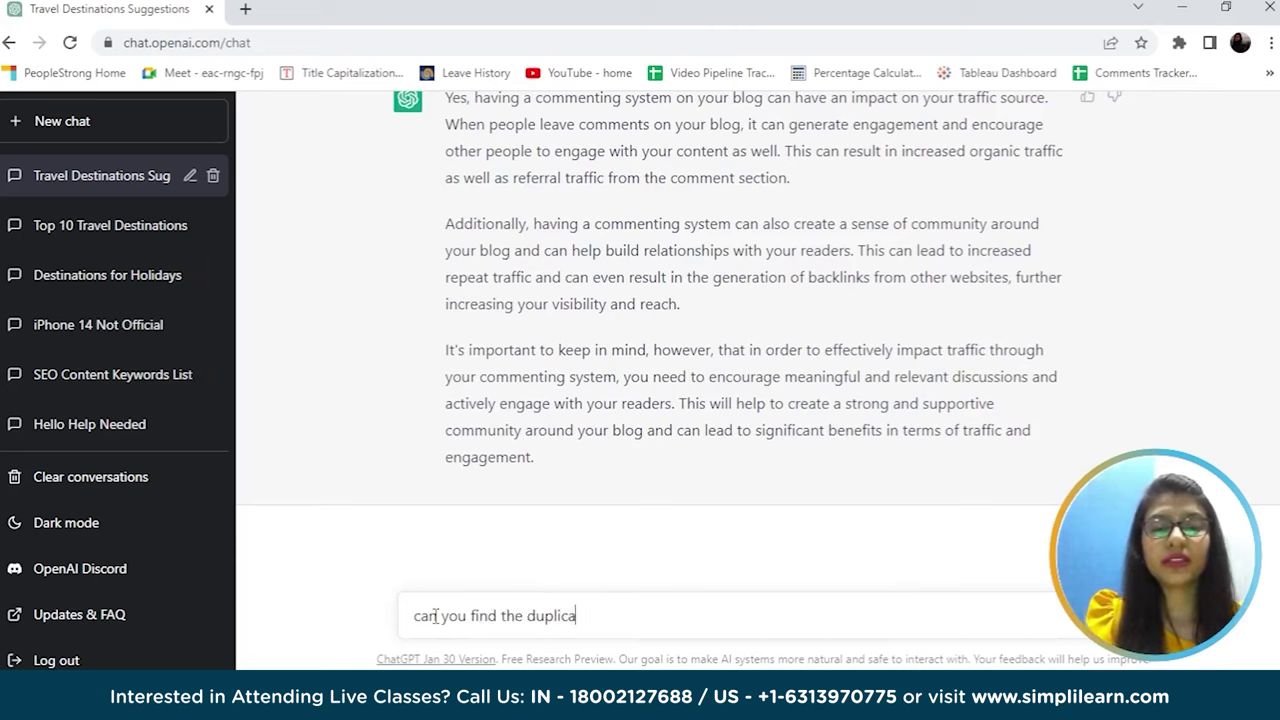
type("te content in above ")
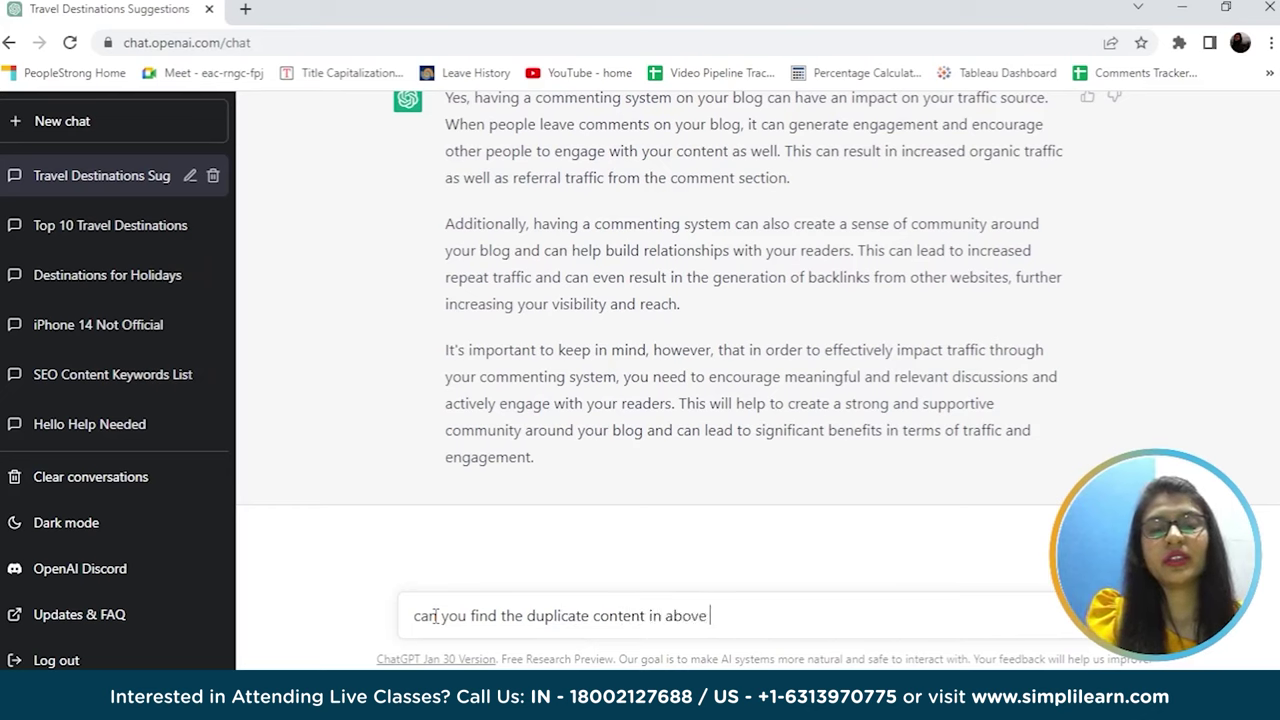
type("blog")
key("Return")
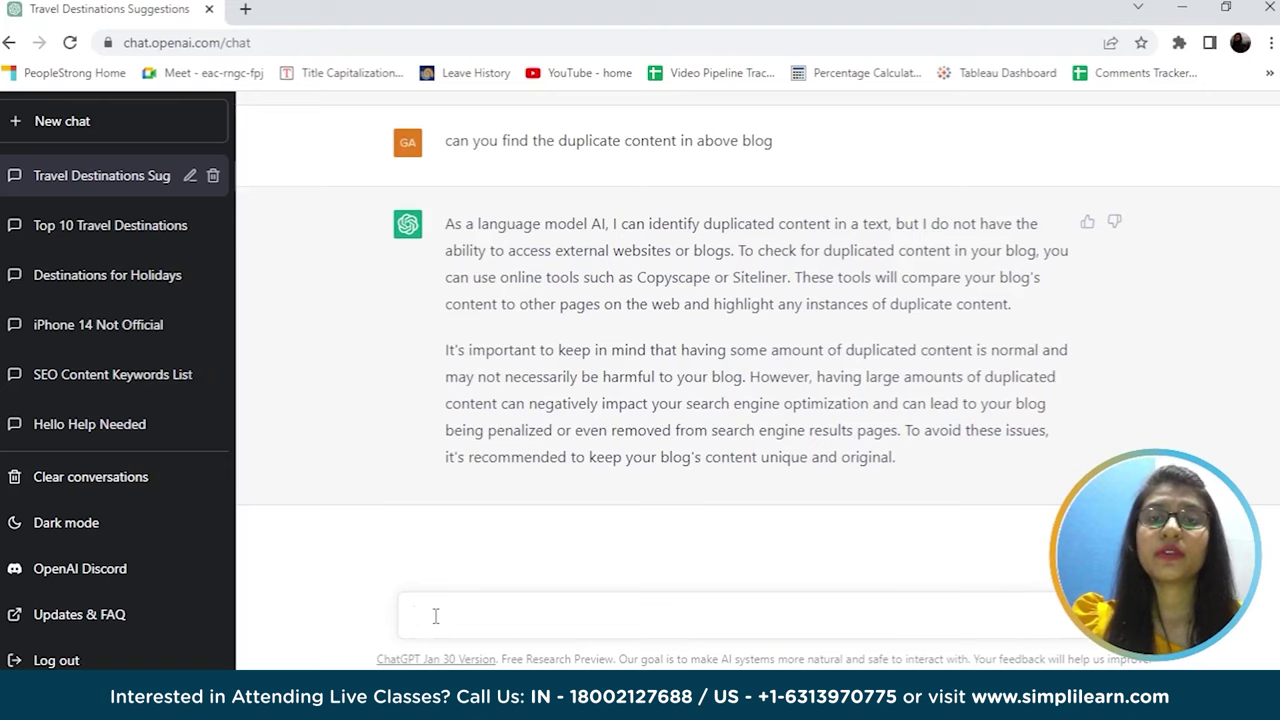
Step: Send the prompt "how to make content unique"
left_click(436, 616)
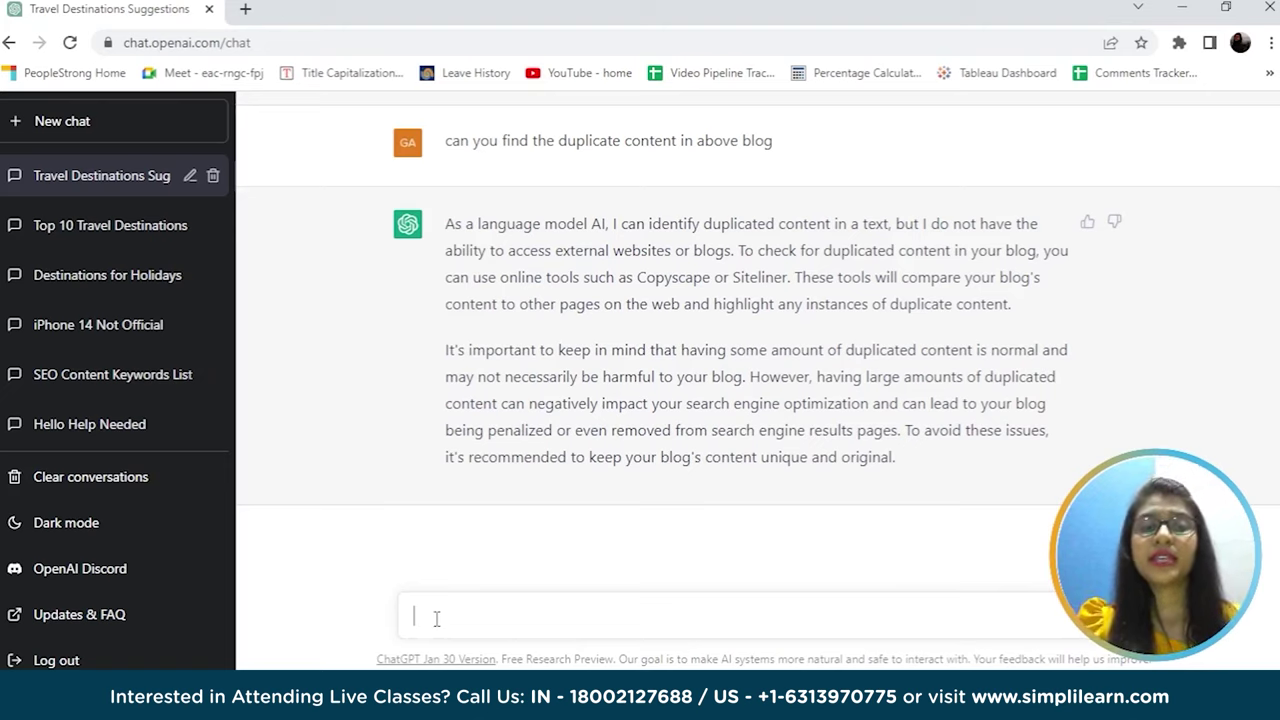
type("how to m")
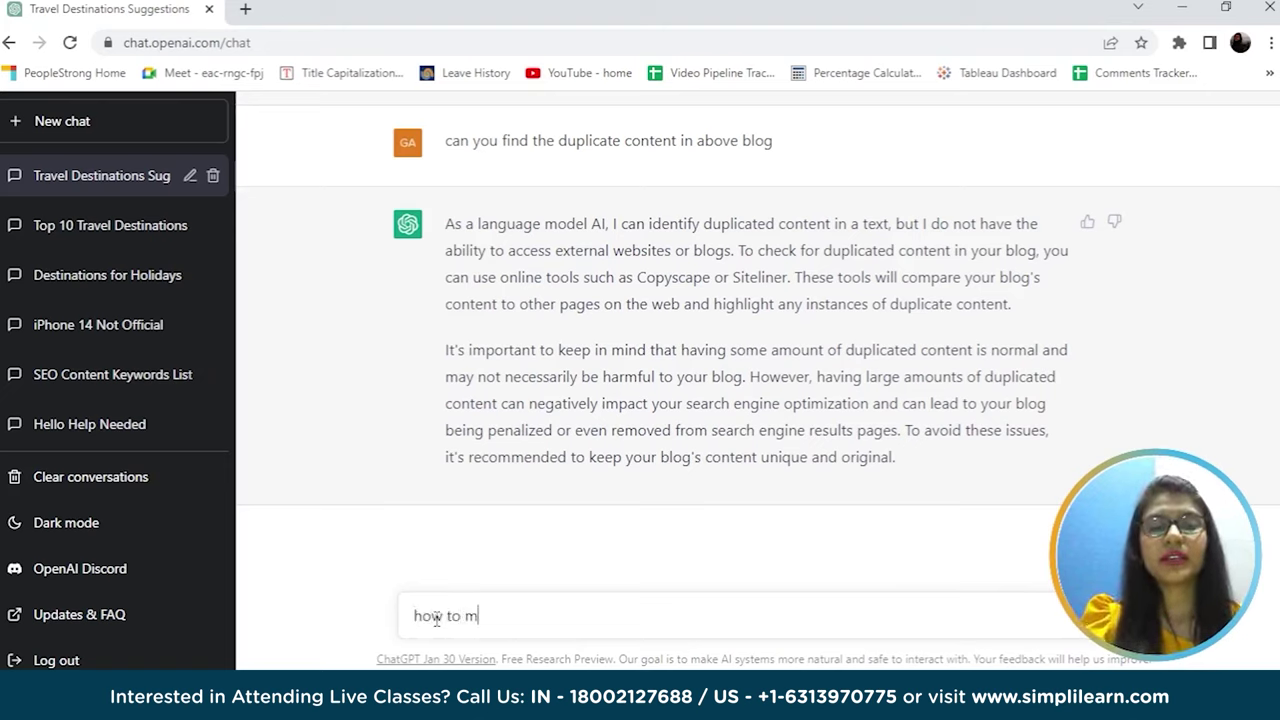
type("ake con")
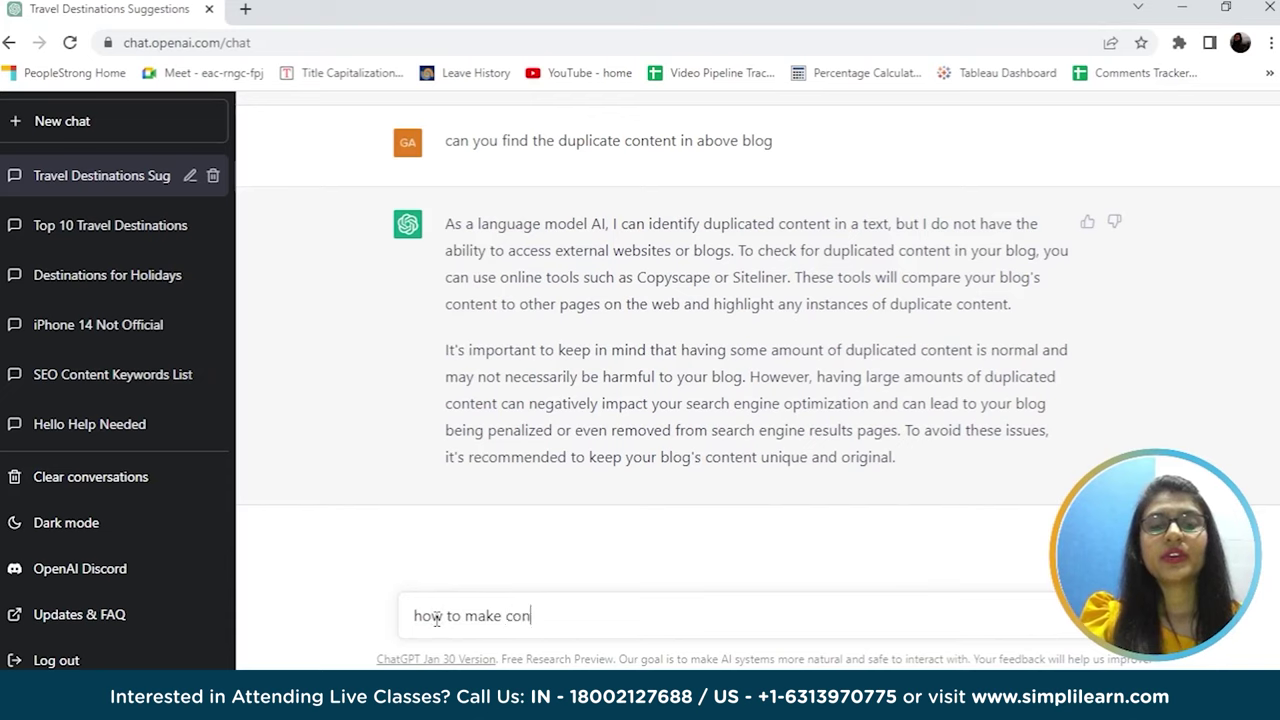
type("tent unique")
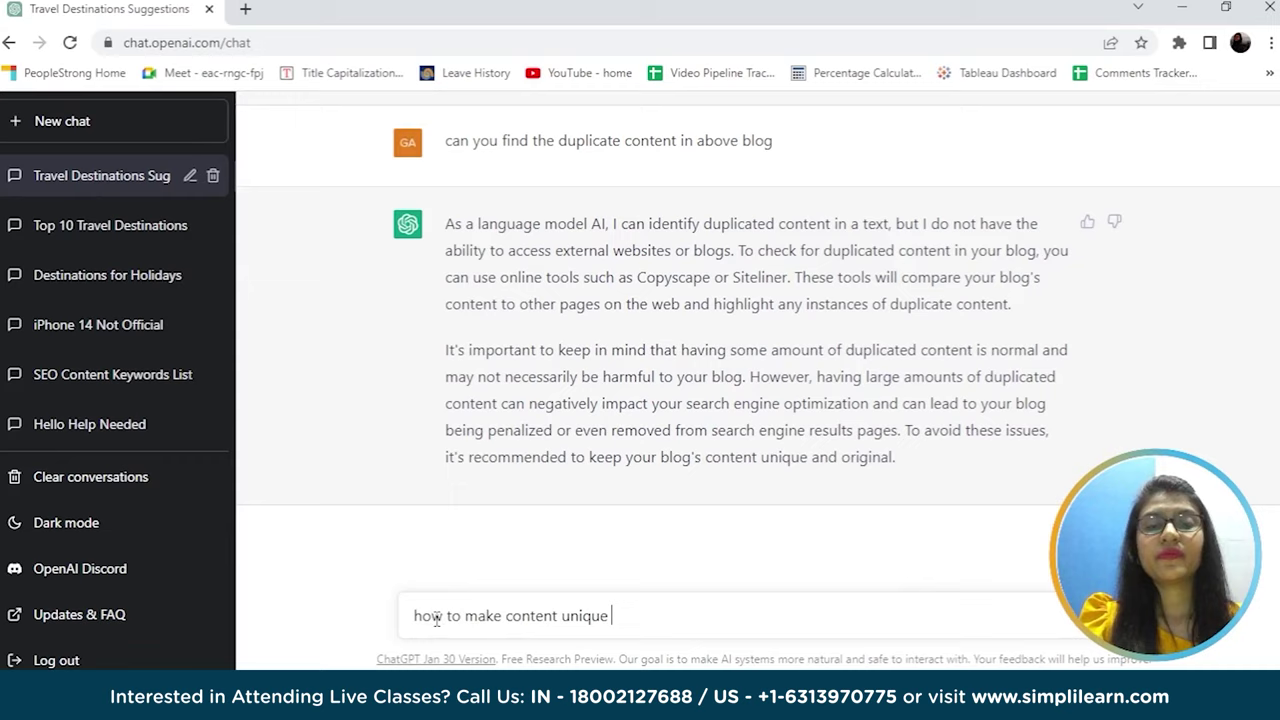
key("Return")
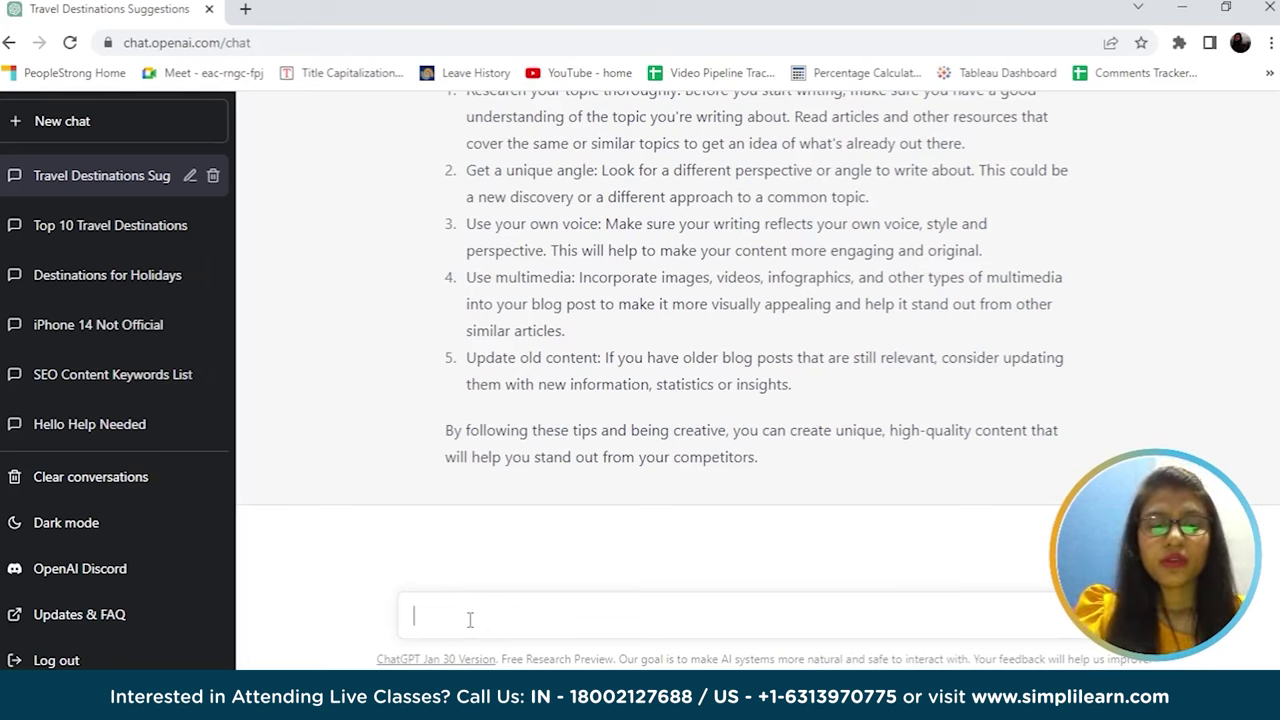
Step: Send the prompt "find 404 pages on my blog"
type("find ")
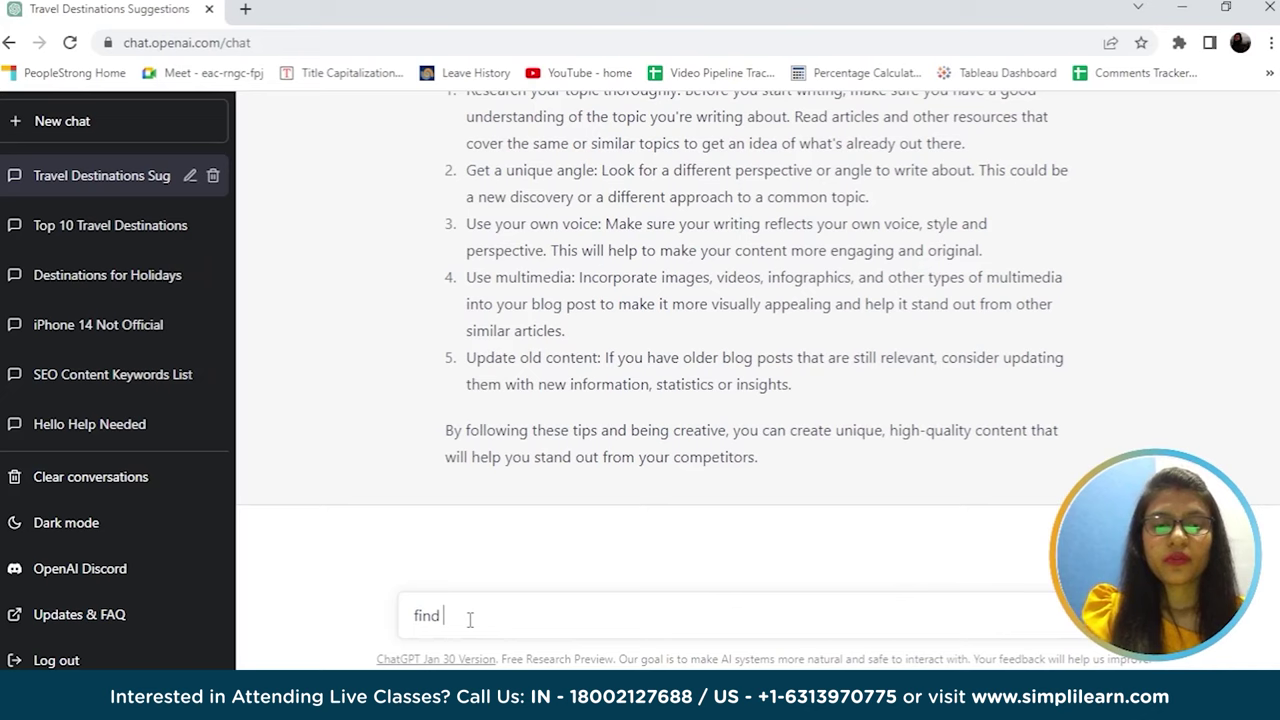
type("404 page")
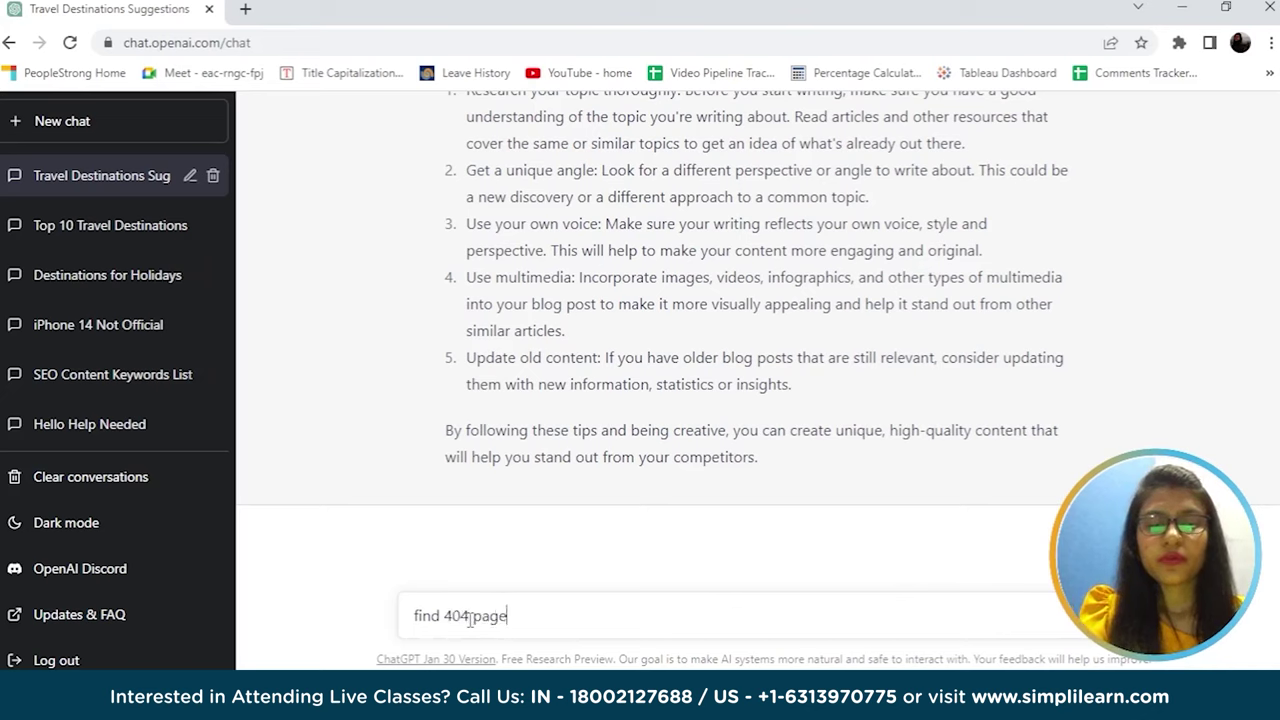
type("s on my blog")
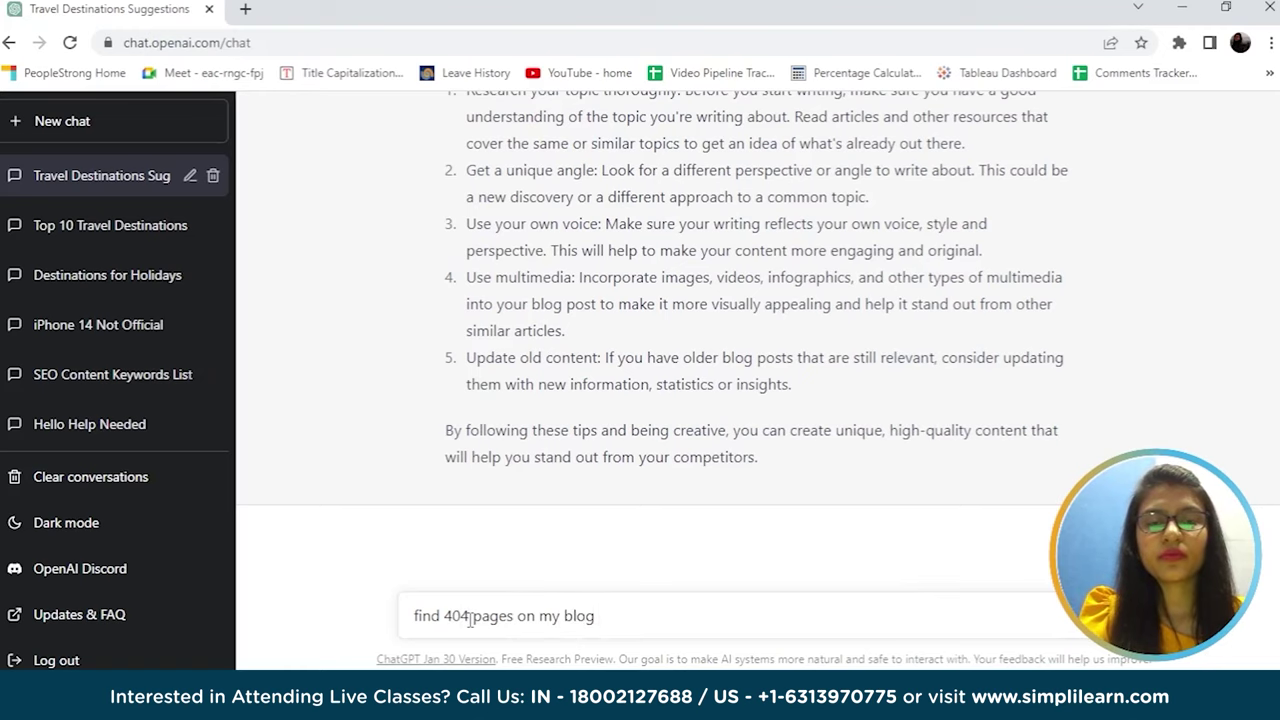
key("Return")
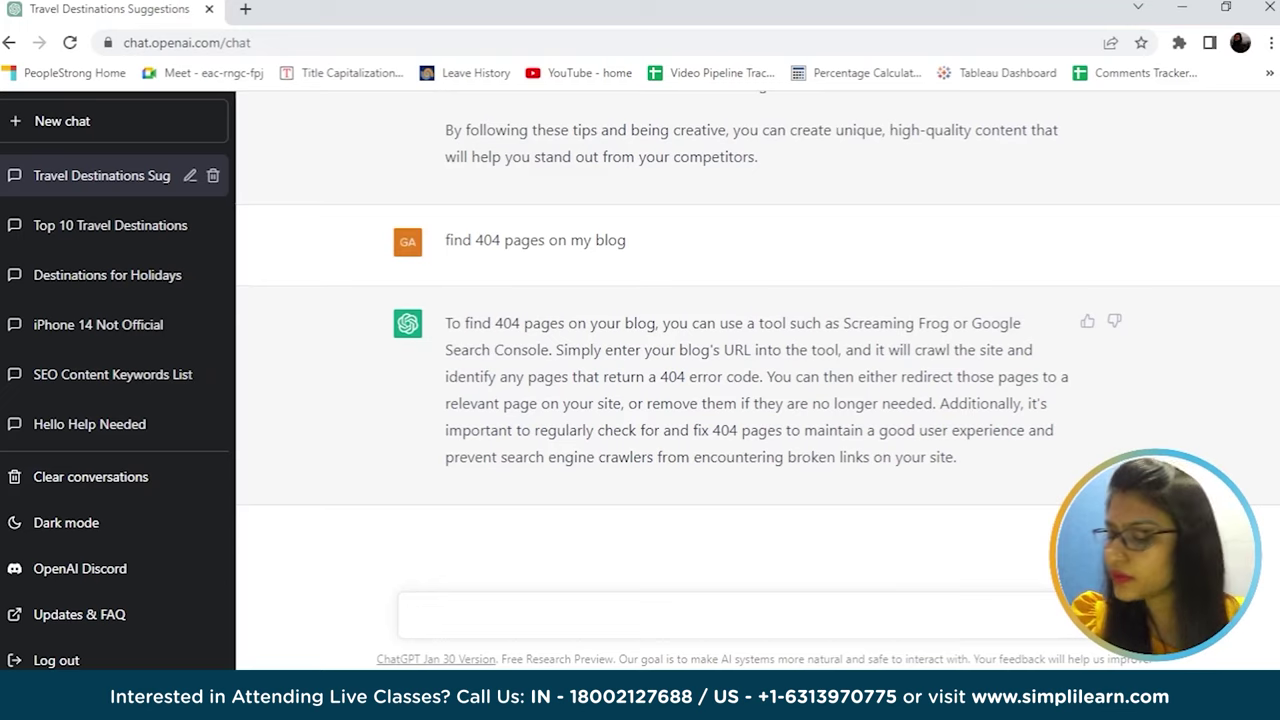
type("how")
key("BackSpace")
key("BackSpace")
key("BackSpace")
type("No")
key("BackSpace")
key("BackSpace")
type("I hae")
key("BackSpace")
key("BackSpace")
key("BackSpace")
key("BackSpace")
key("BackSpace")
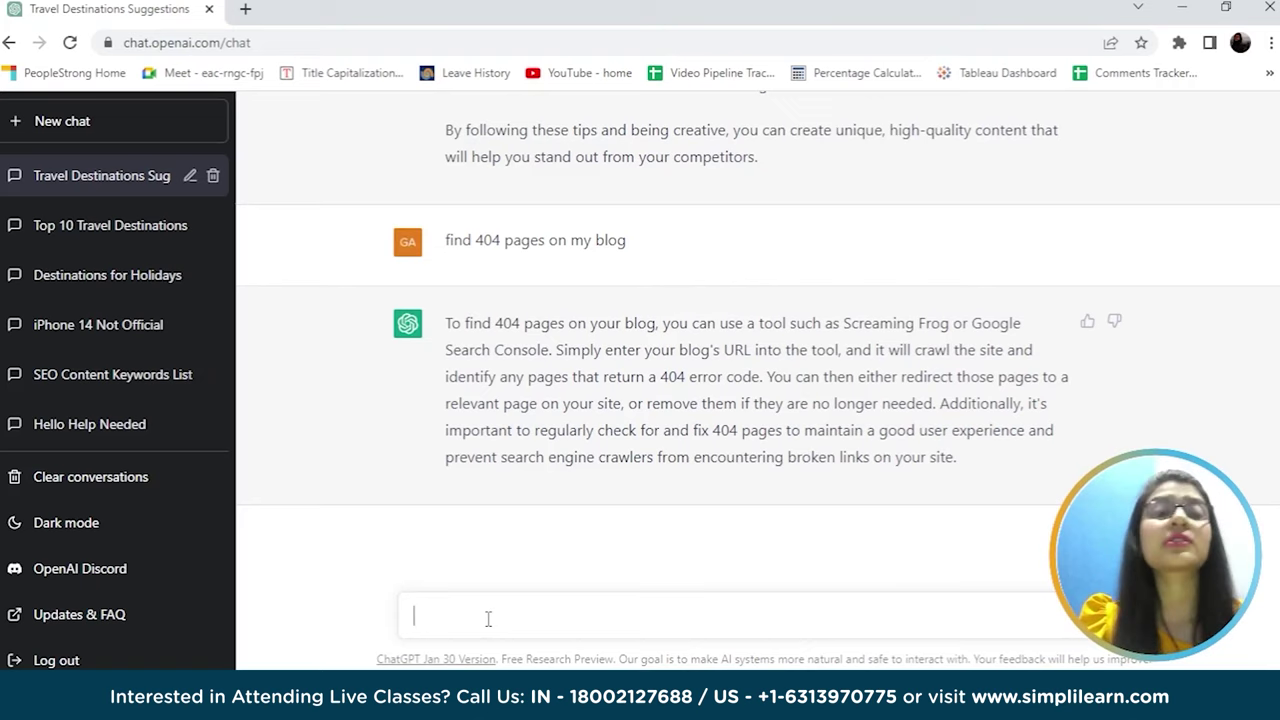
Step: Send the prompt "I have published the above blog how can I promote this to the relevant audiences?"
type("I have")
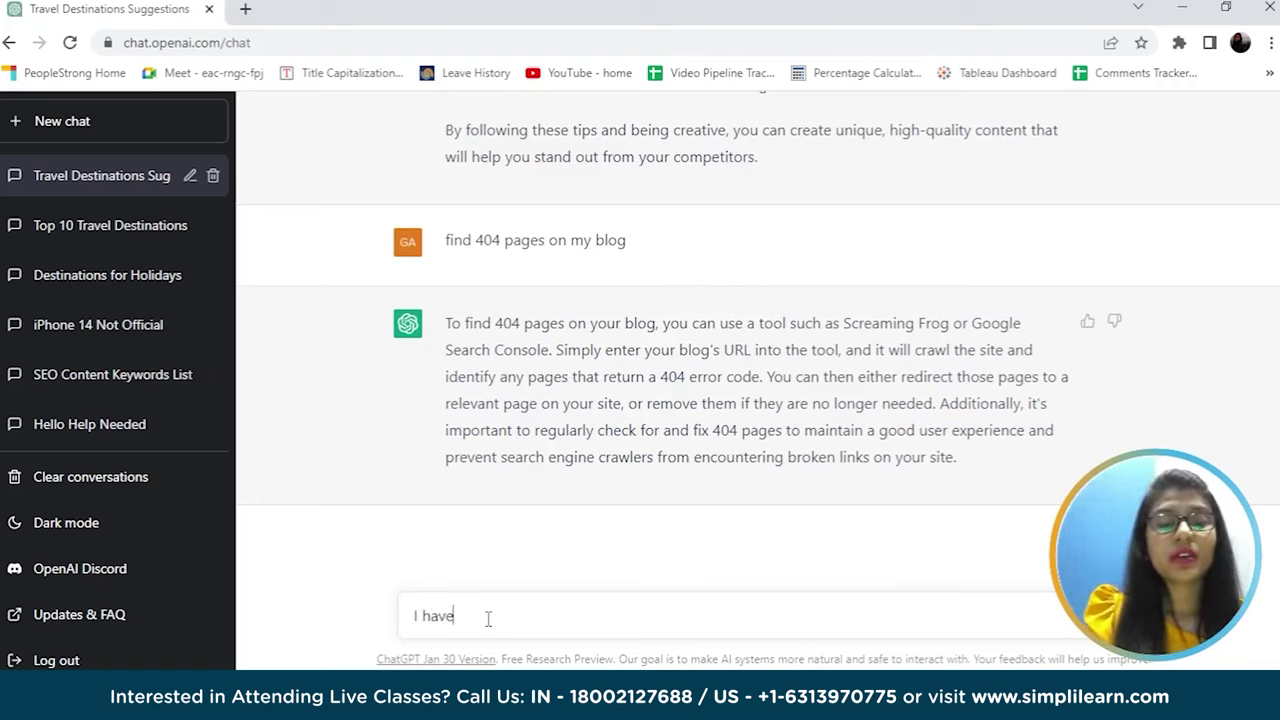
type(" published the above ")
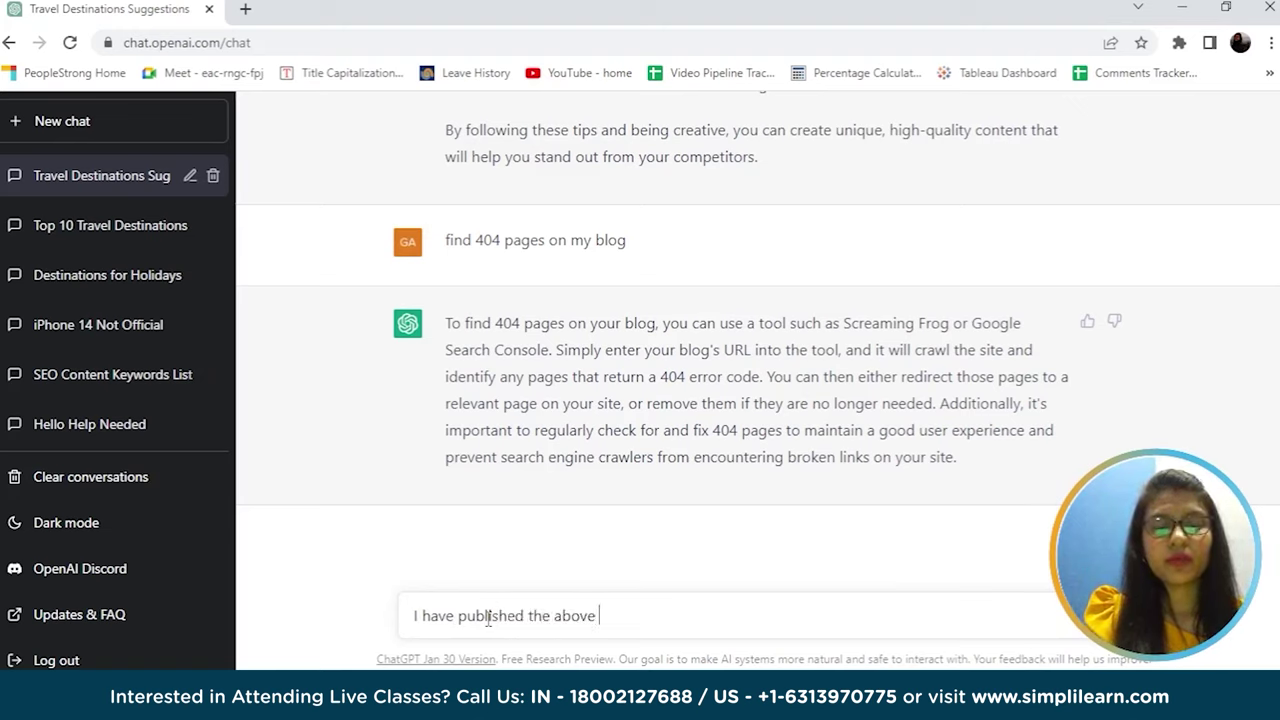
type("blog how can I promote this to the relevant aud")
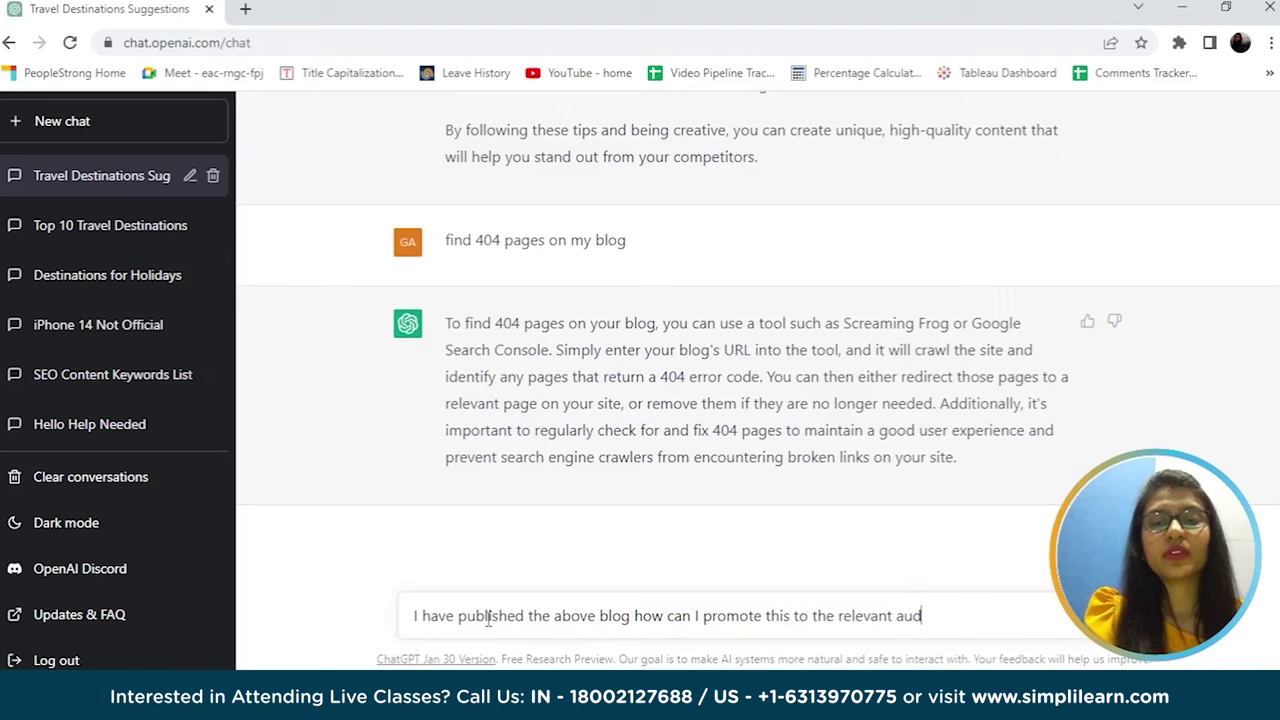
type("iences?")
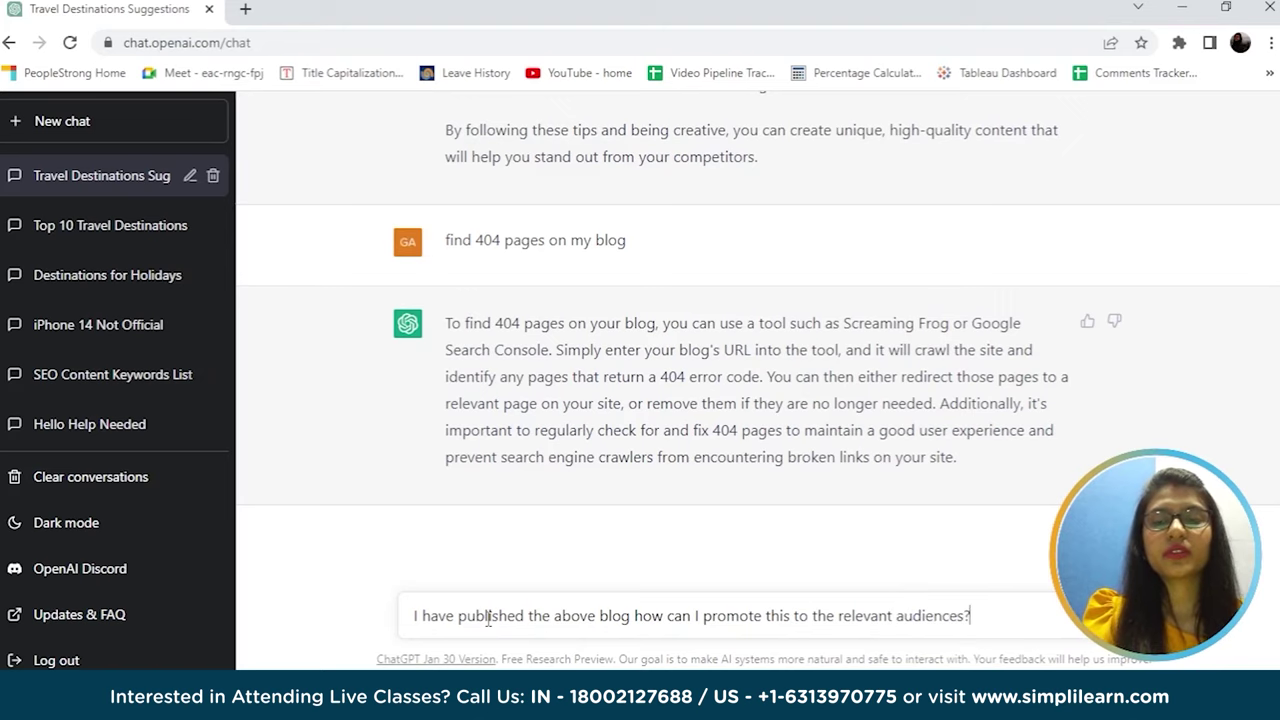
key("Return")
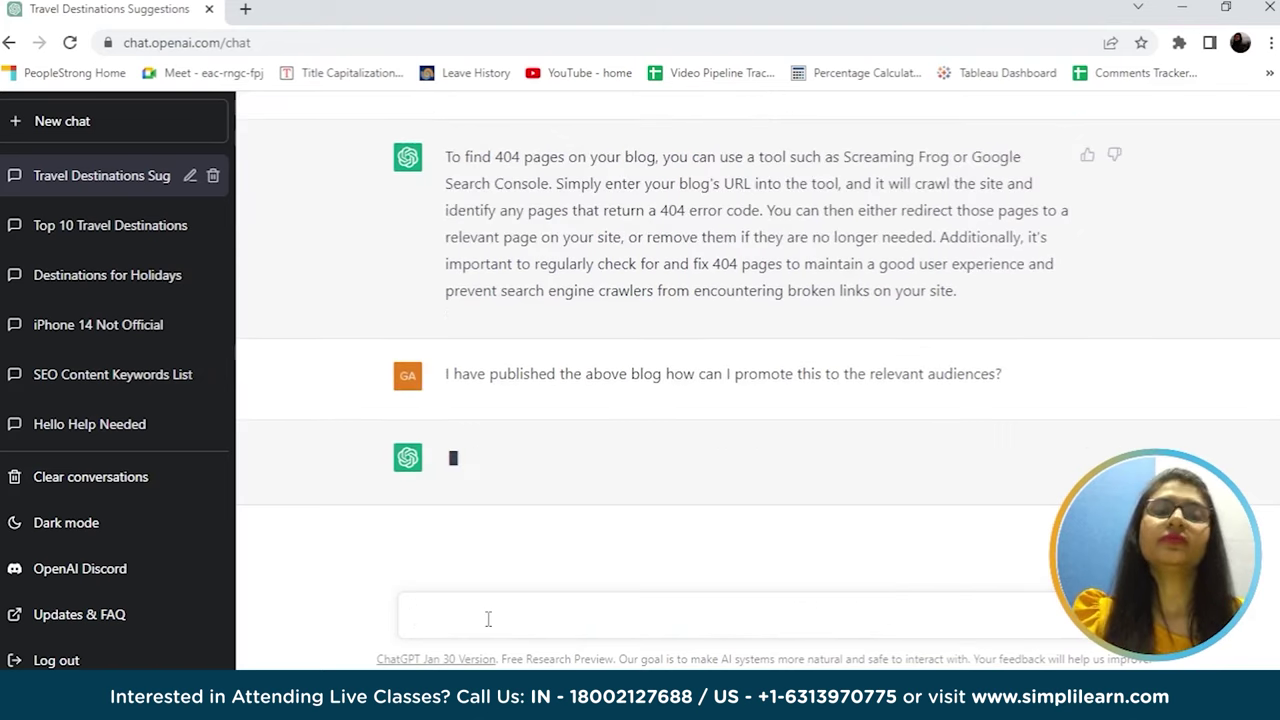
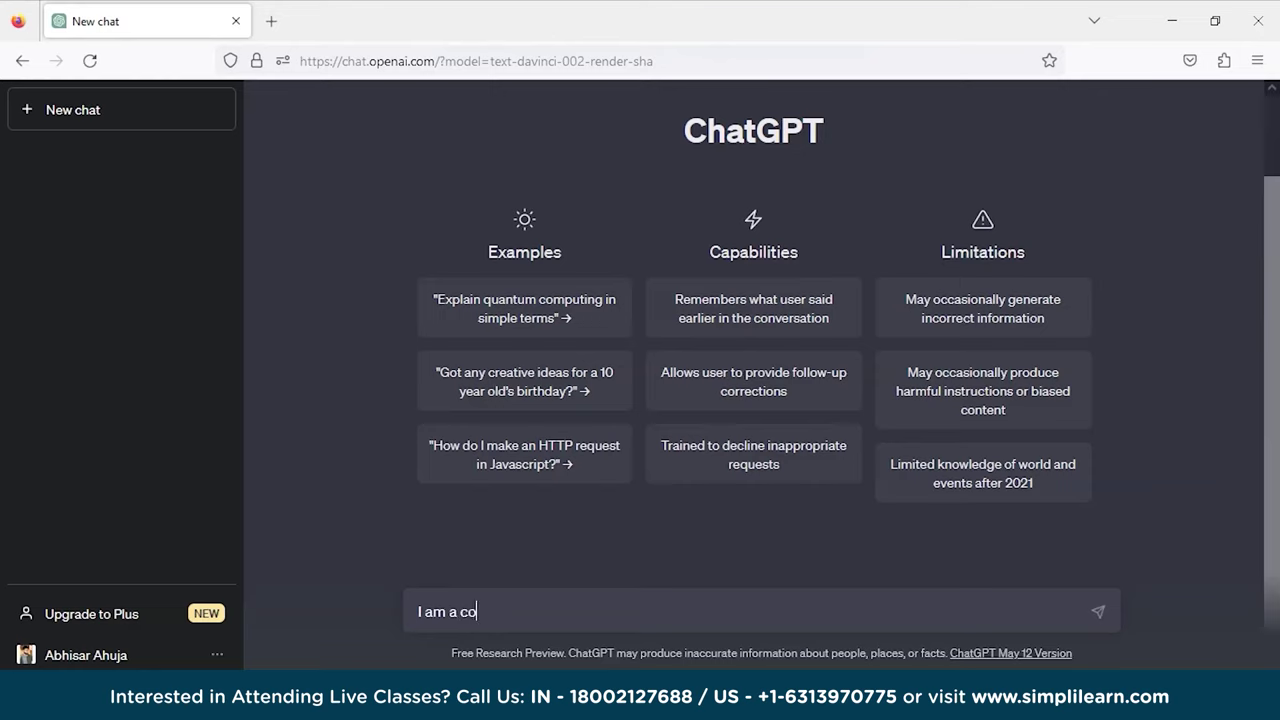
Step: Write the prompt opening "I am a computer science engineer, with experience in sales and marketing. What sisdehustle should i start"
key("BackSpace")
type("ter science engineer, with experience in sales and marketing")
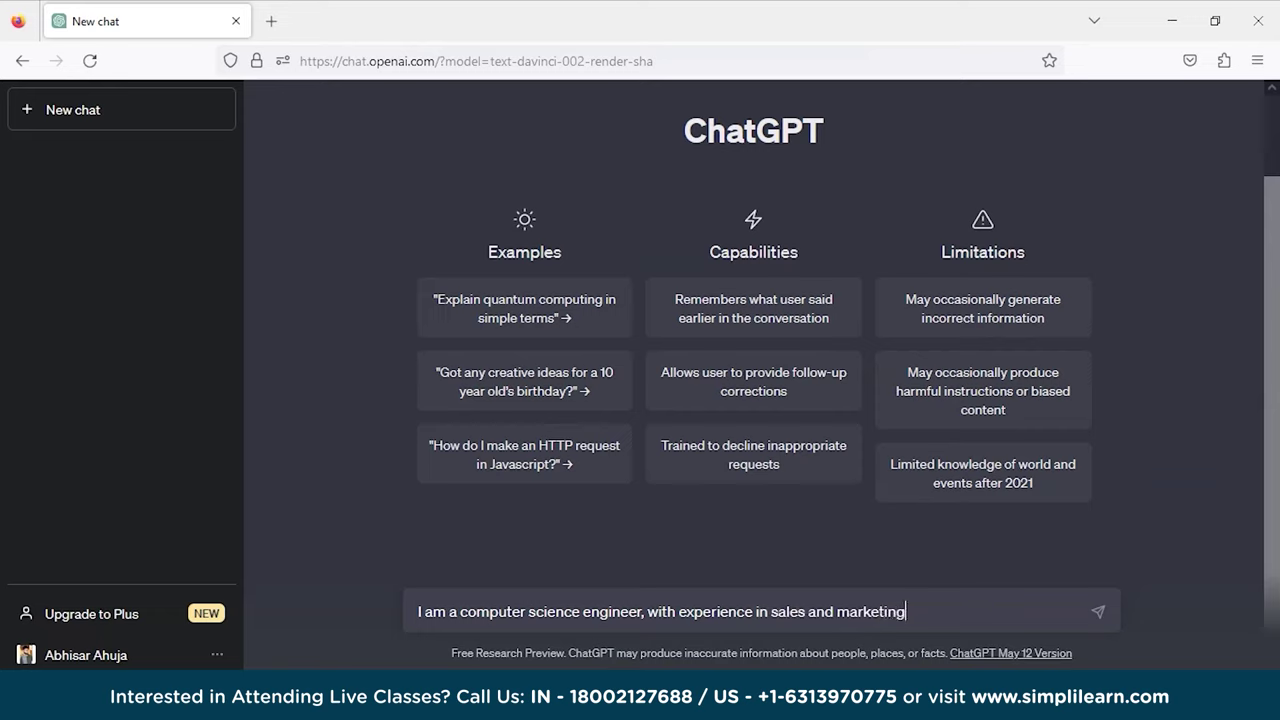
type(". What sisdehustle s")
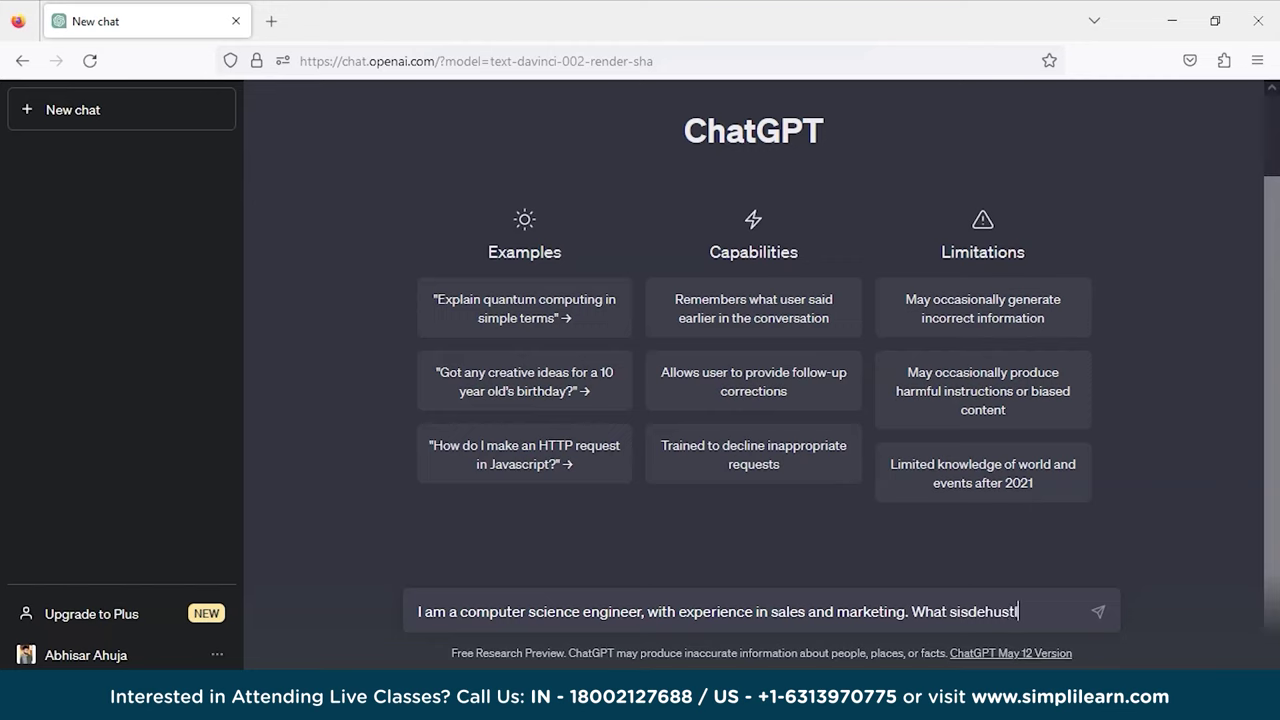
type("hould i start")
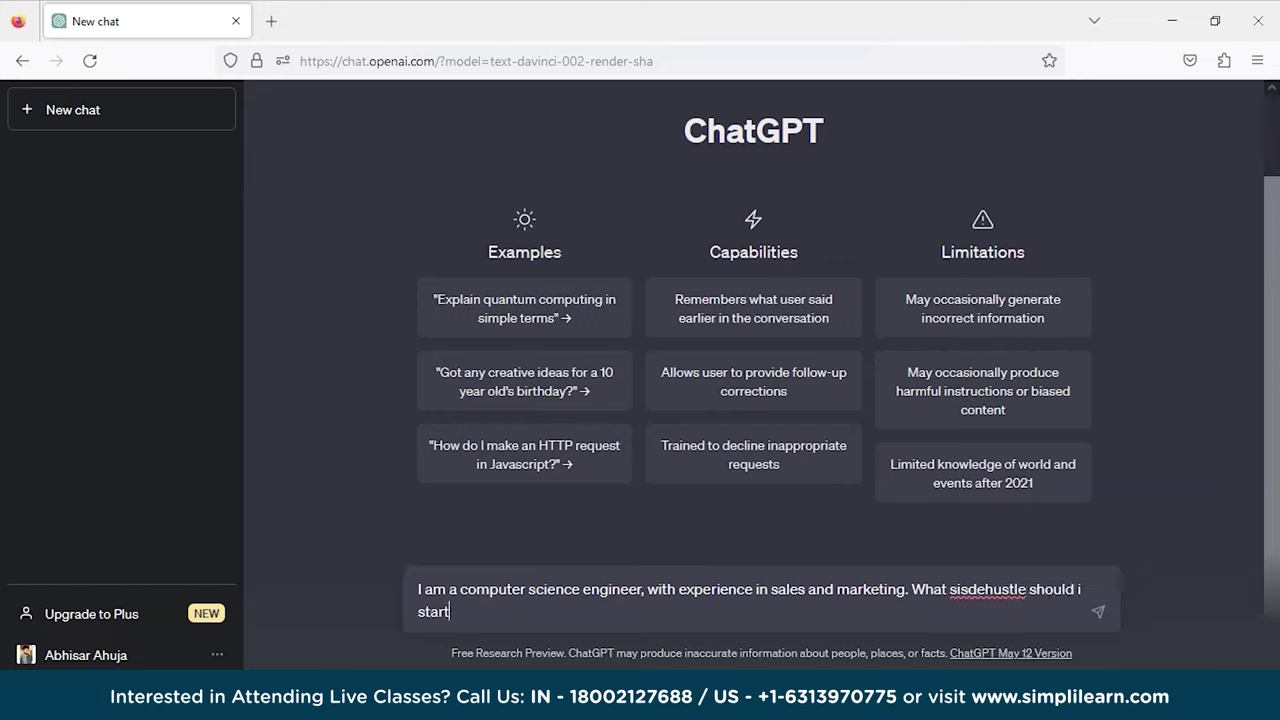
Step: Continue the unsent prompt with "to generate 1000$ income per day with minimum investment"
type(" to generate 1000$ icome per day with")
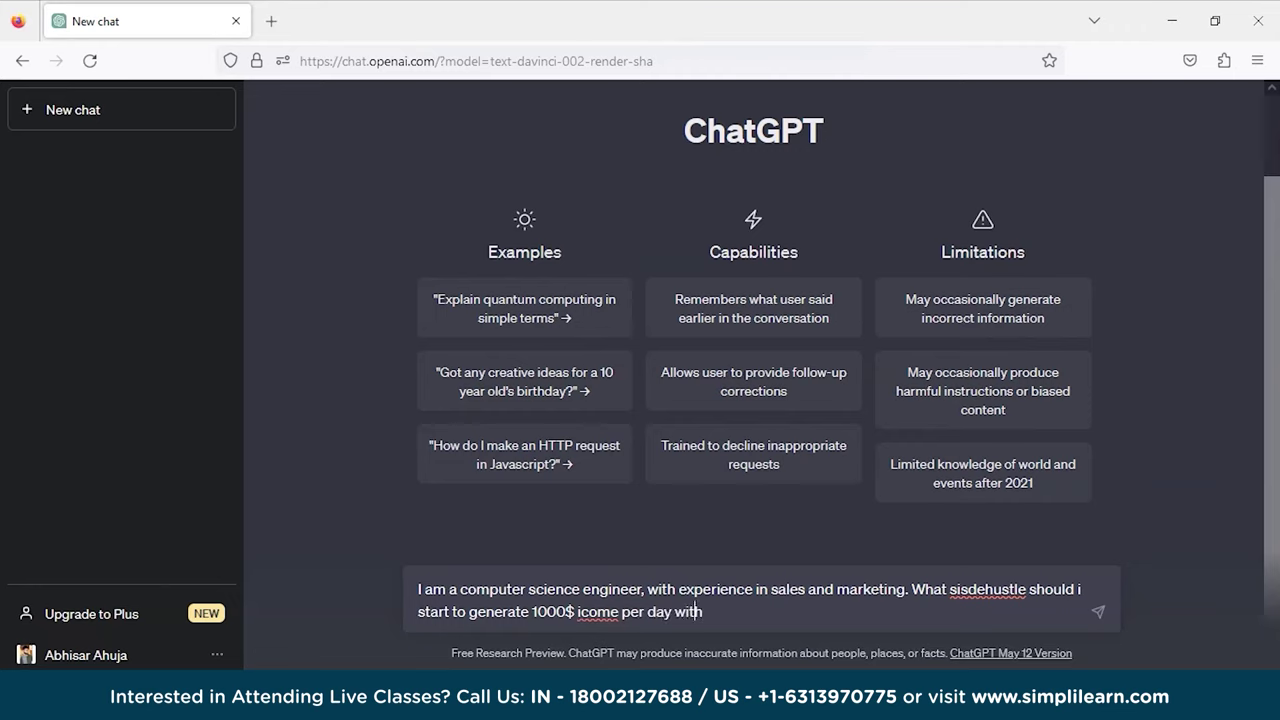
left_click(581, 611)
type("n")
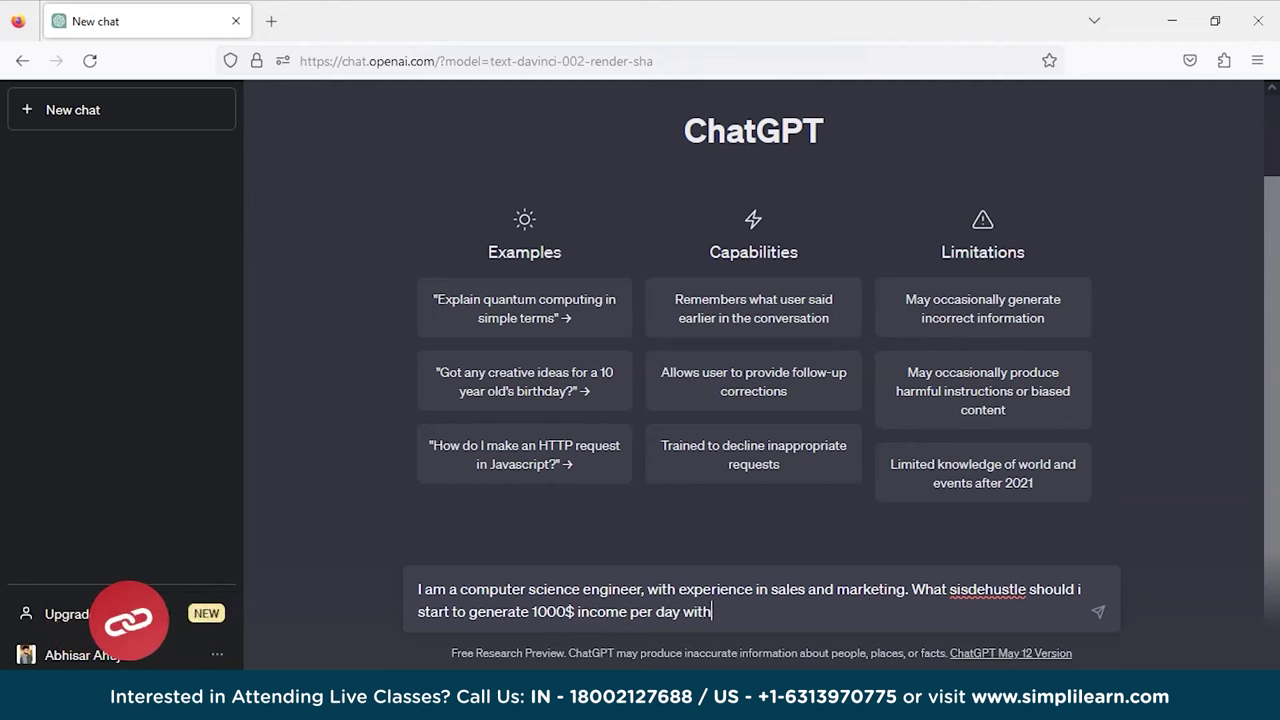
type(" mi")
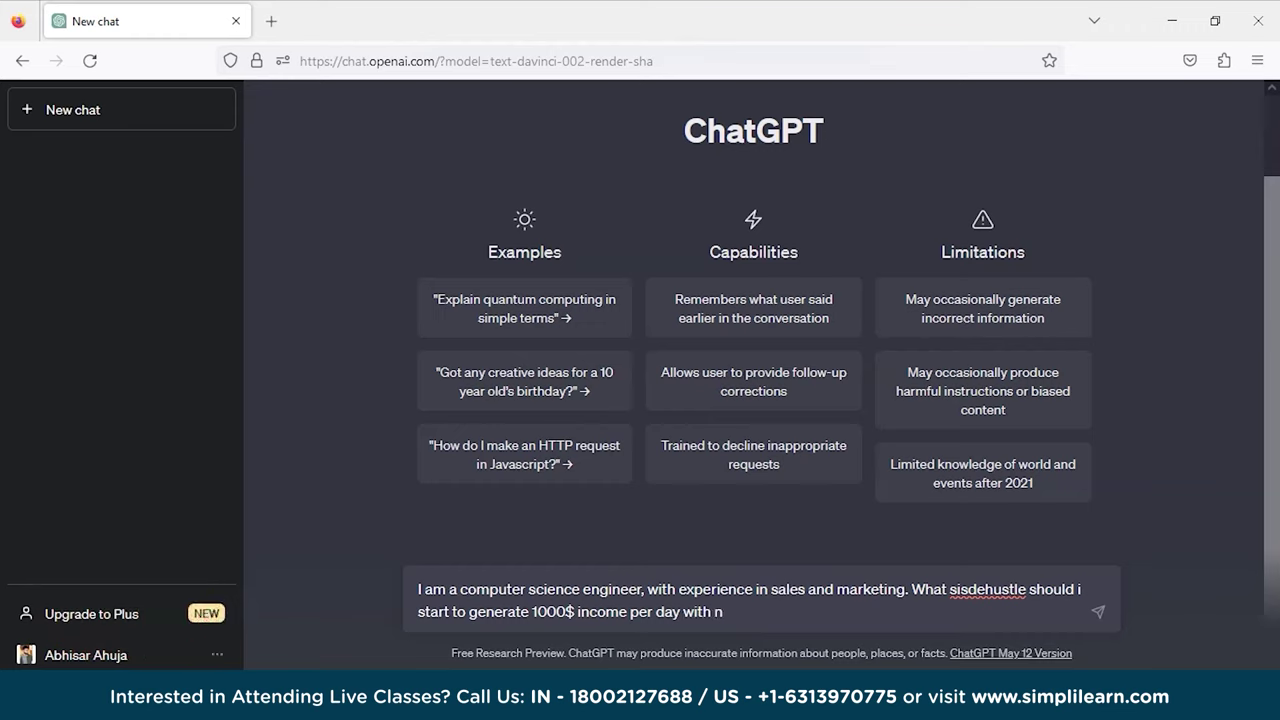
type("ni")
key("BackSpace")
type("imum investment")
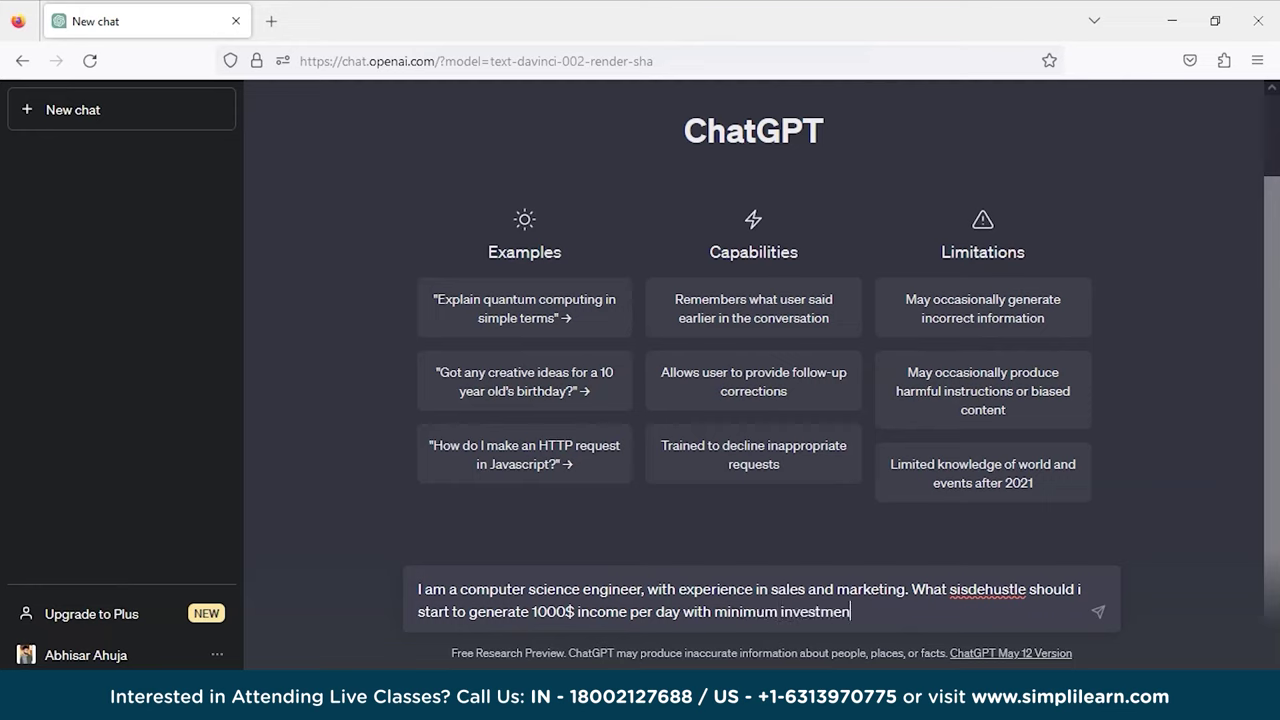
Step: Add the sentence "I can dedicate 8 to 10 hours to this side hustle" to the prompt and send it
type(". I can dedicate ")
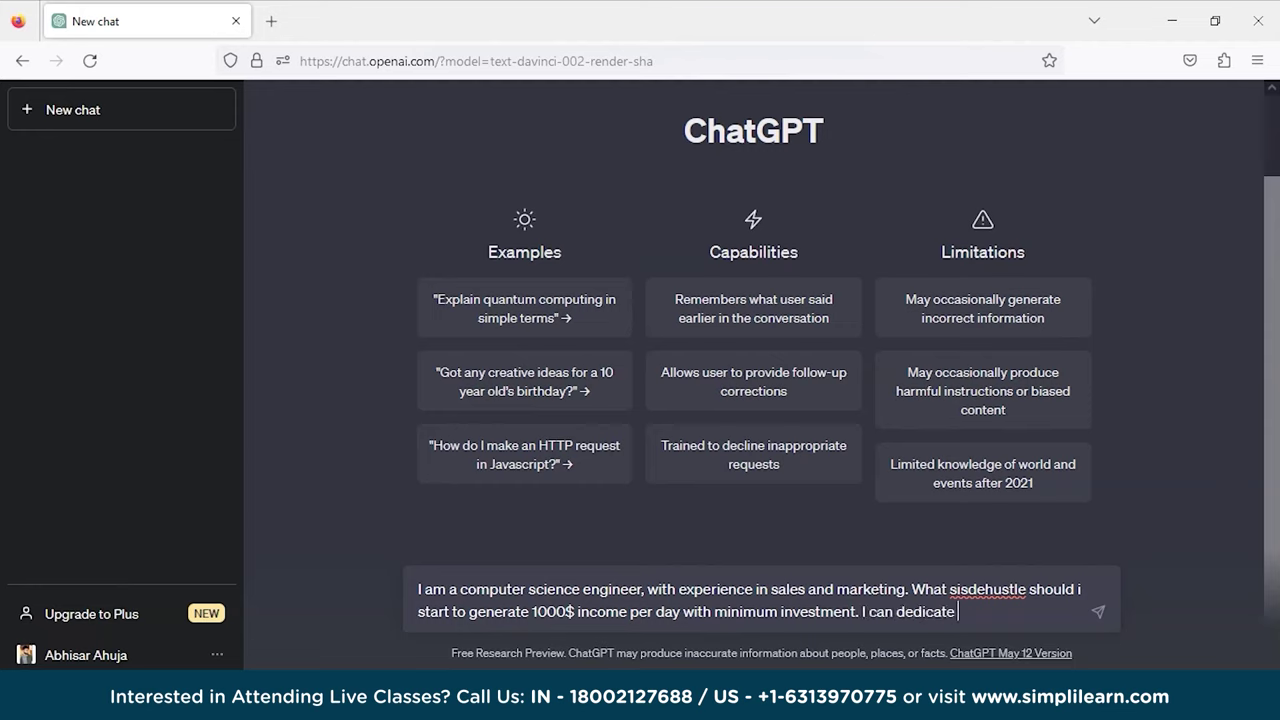
type("8 to 10 hours to this sise")
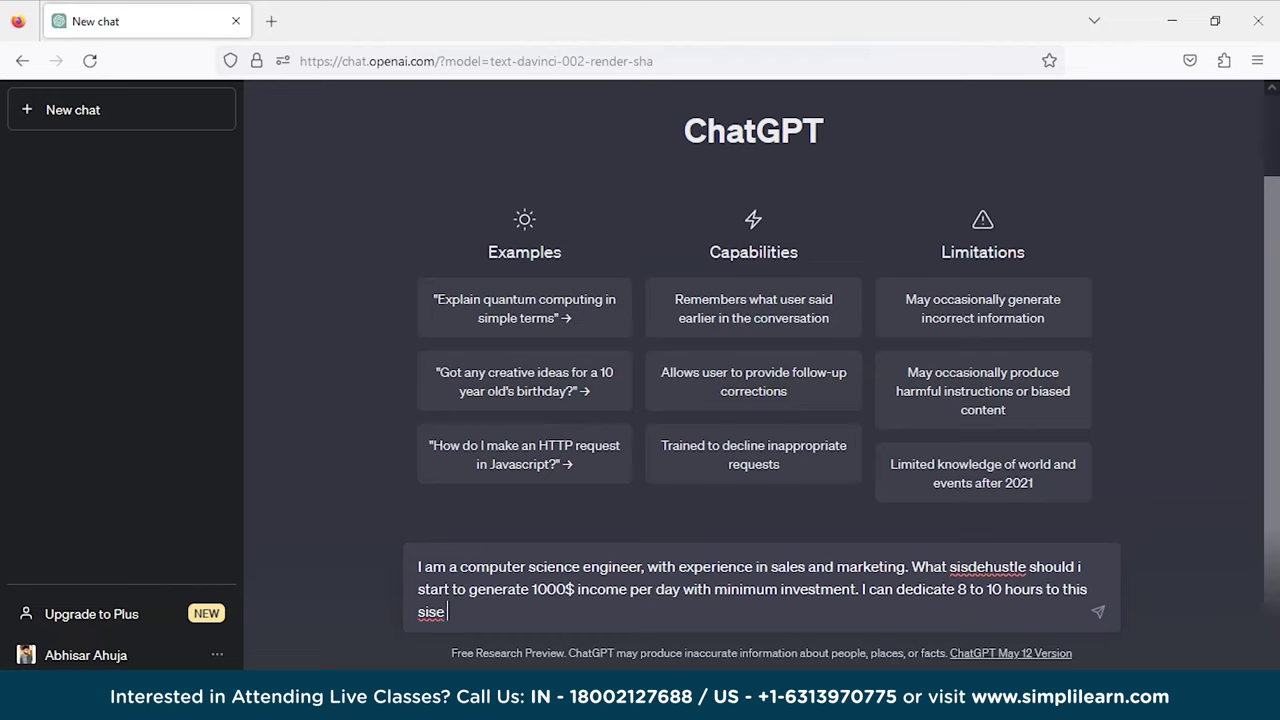
key("BackSpace")
type("de hustle")
key("Return")
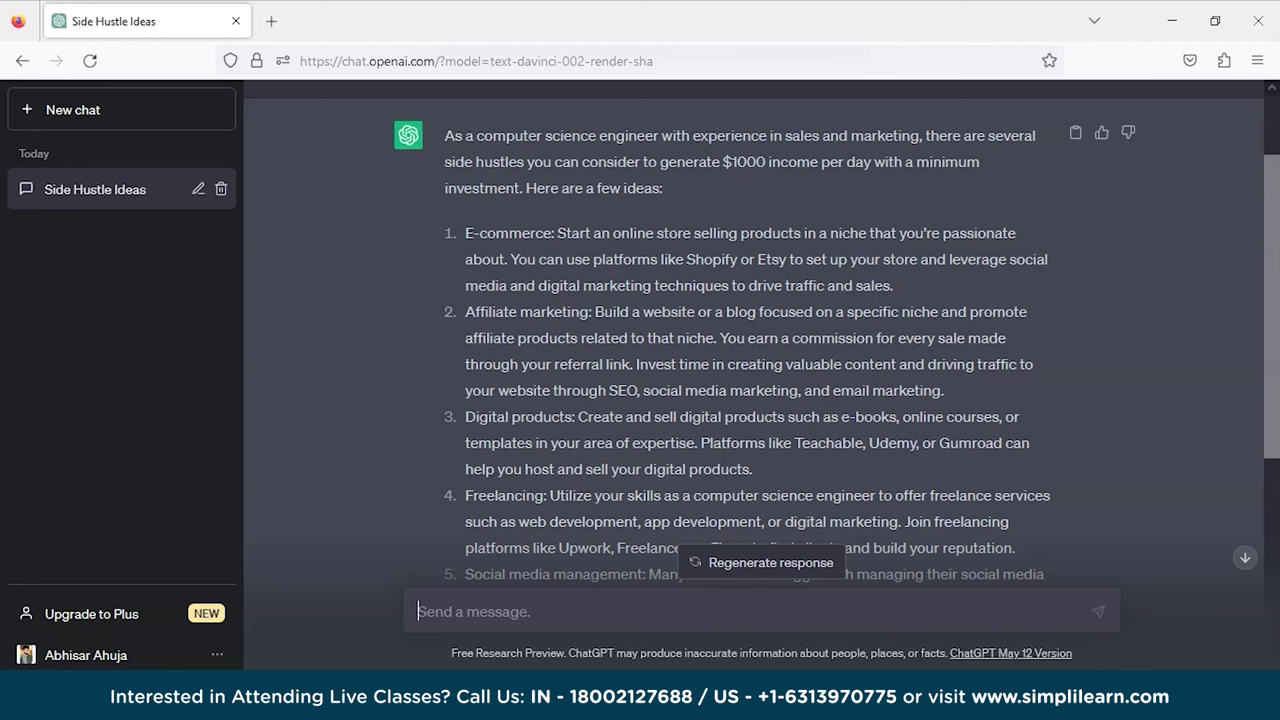
Step: Read through the suggested side hustle ideas, from e-commerce to the closing advice
scroll(754, 330, "down", 2)
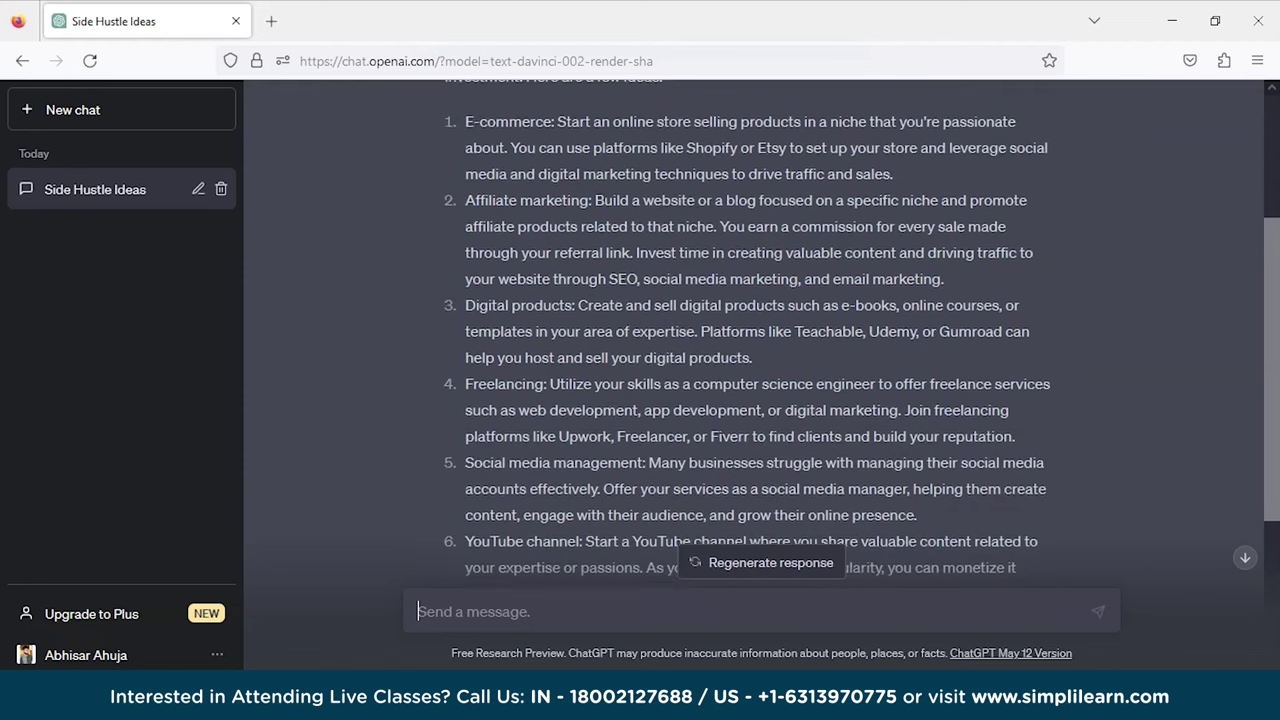
scroll(754, 330, "down", 2)
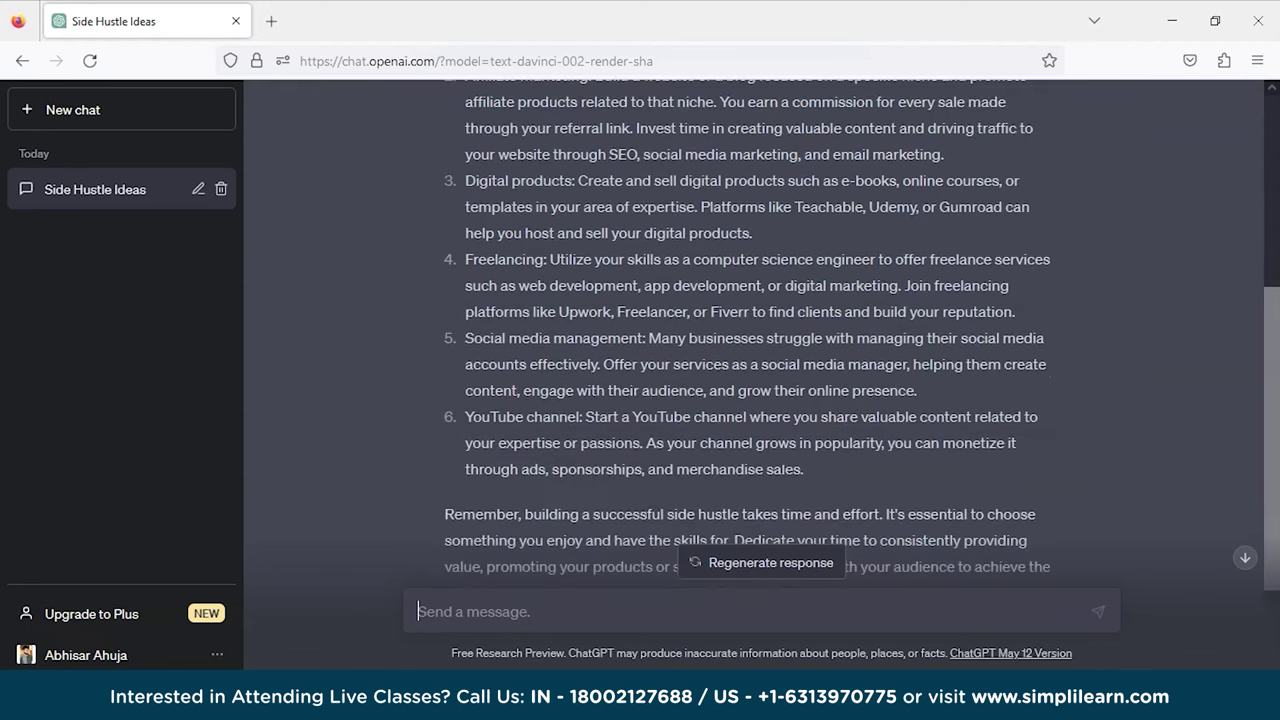
scroll(754, 330, "down", 3)
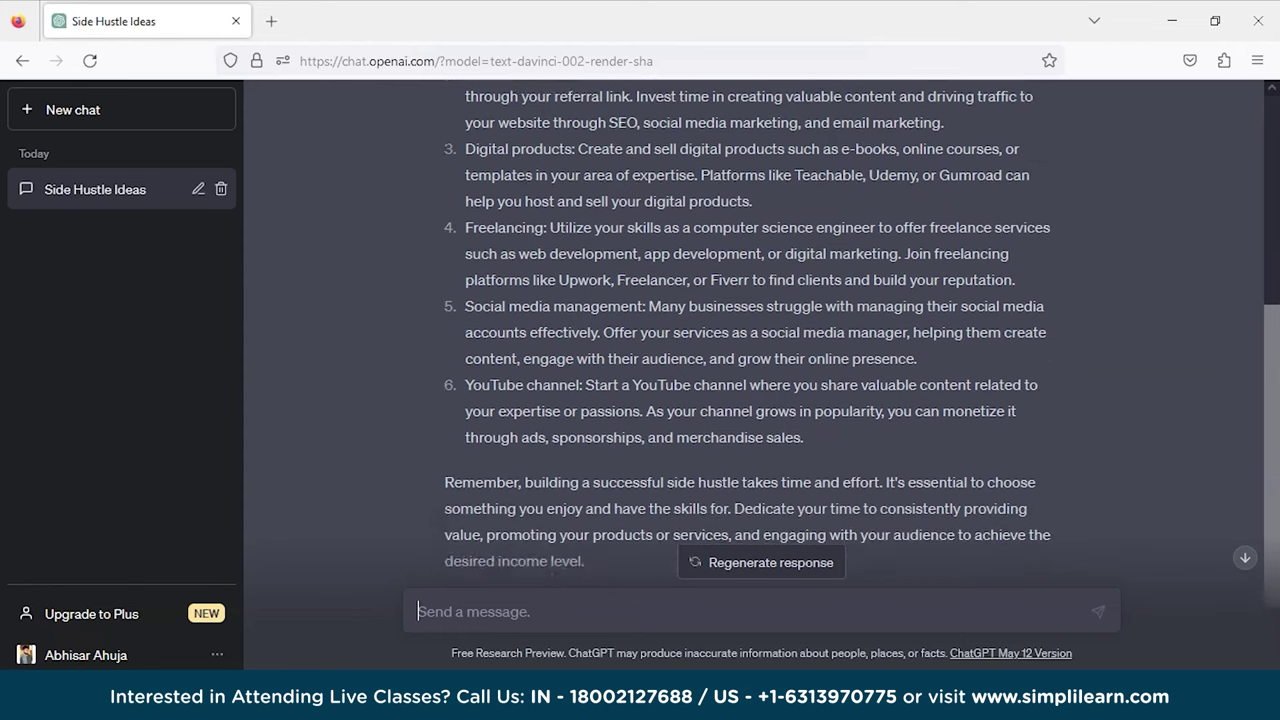
scroll(754, 330, "up", 6)
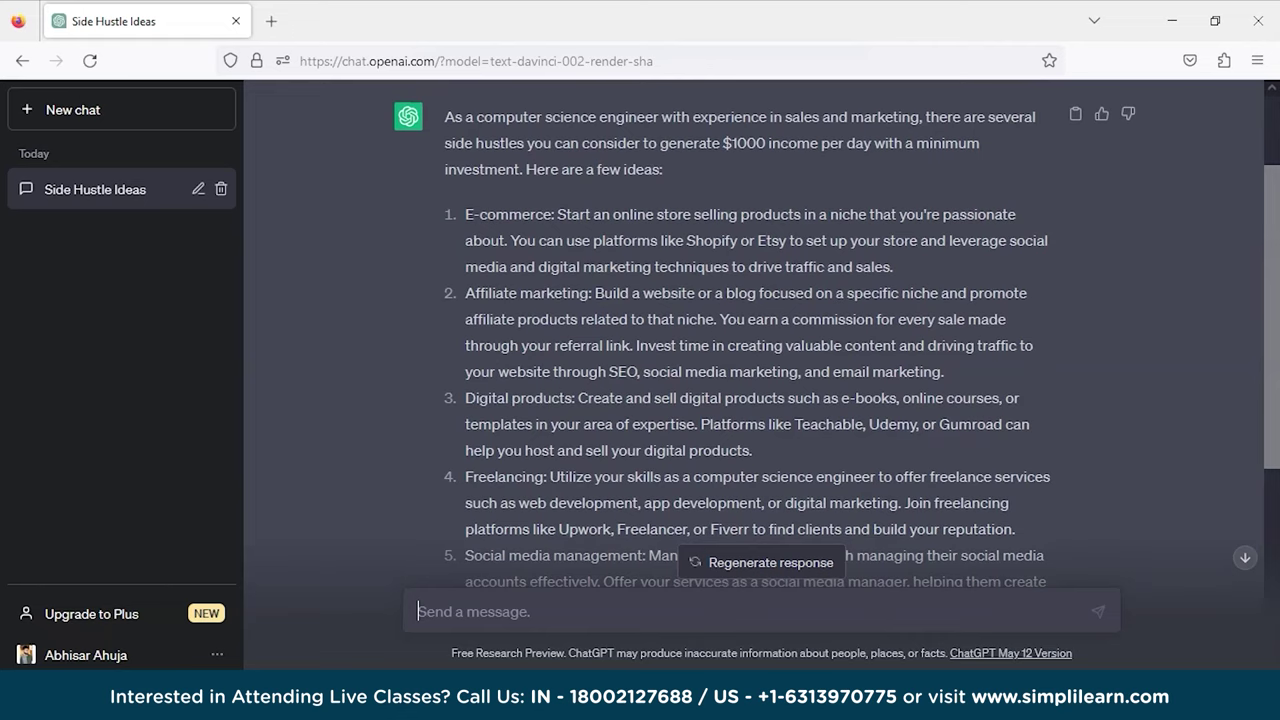
scroll(754, 330, "down", 2)
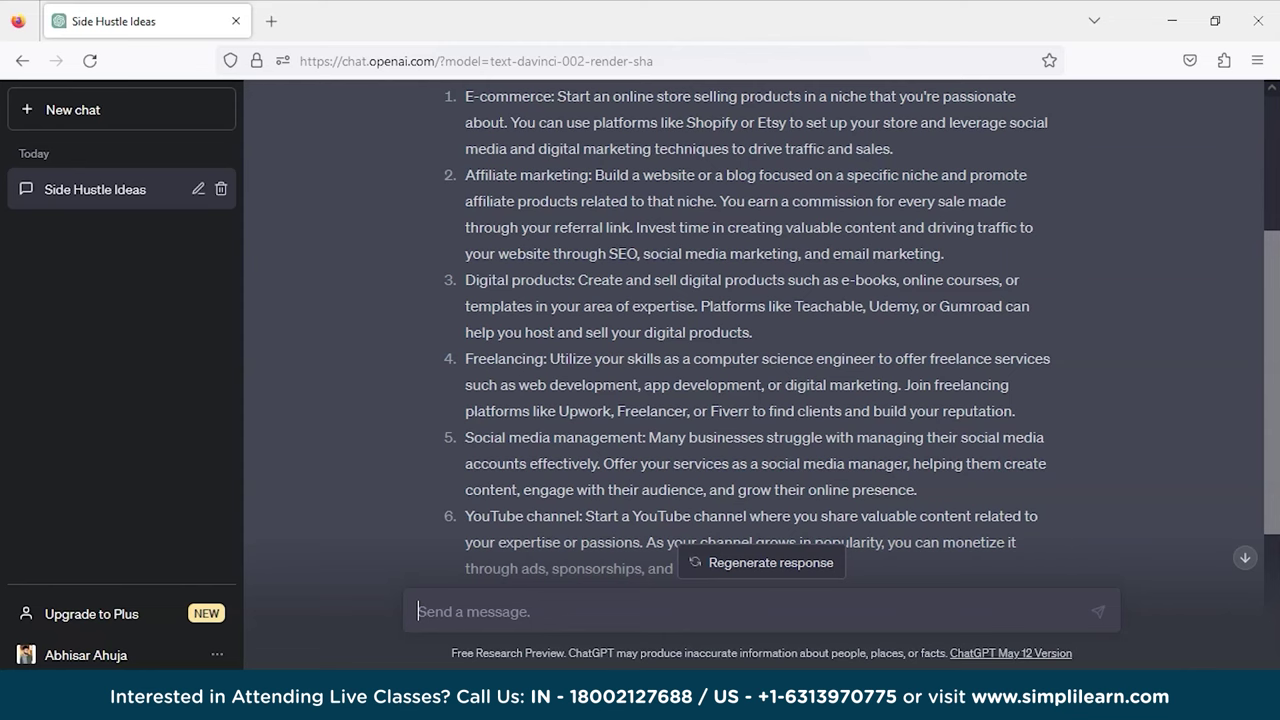
scroll(760, 330, "down", 2)
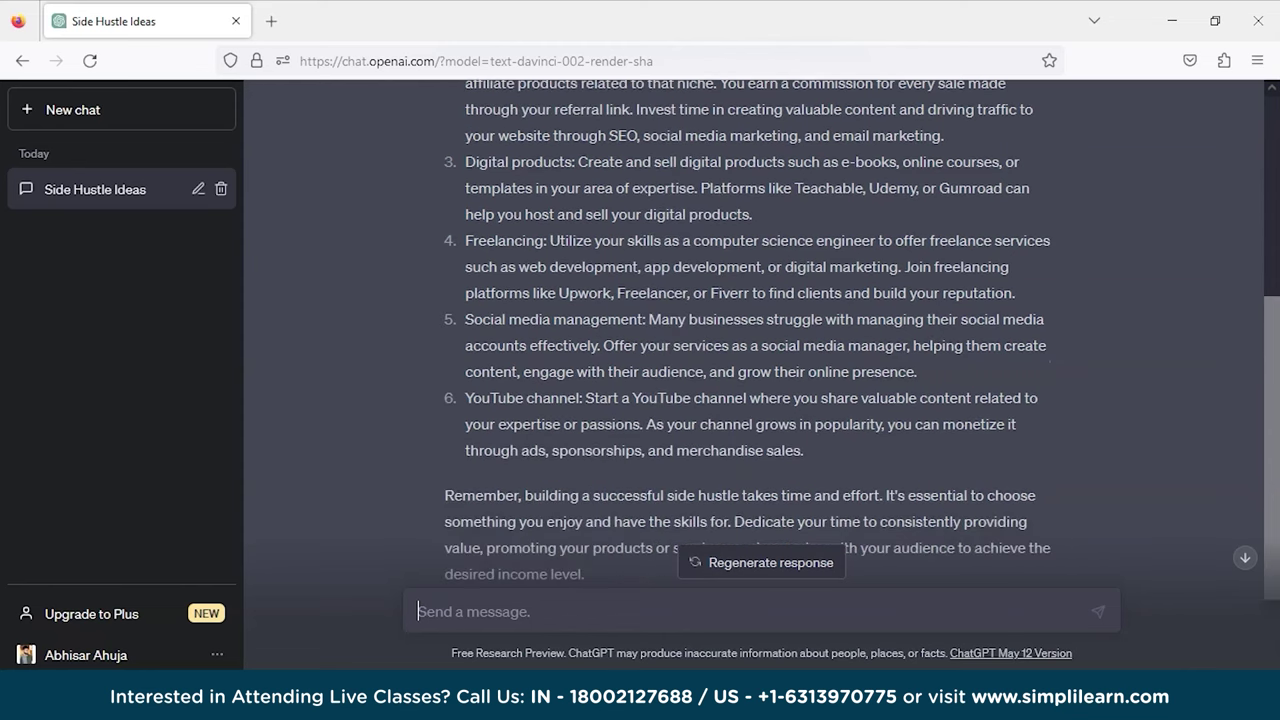
Step: Send the prompt "can you elaborate on the business idea of digital products. I want to start the side hustle with this"
type("can ")
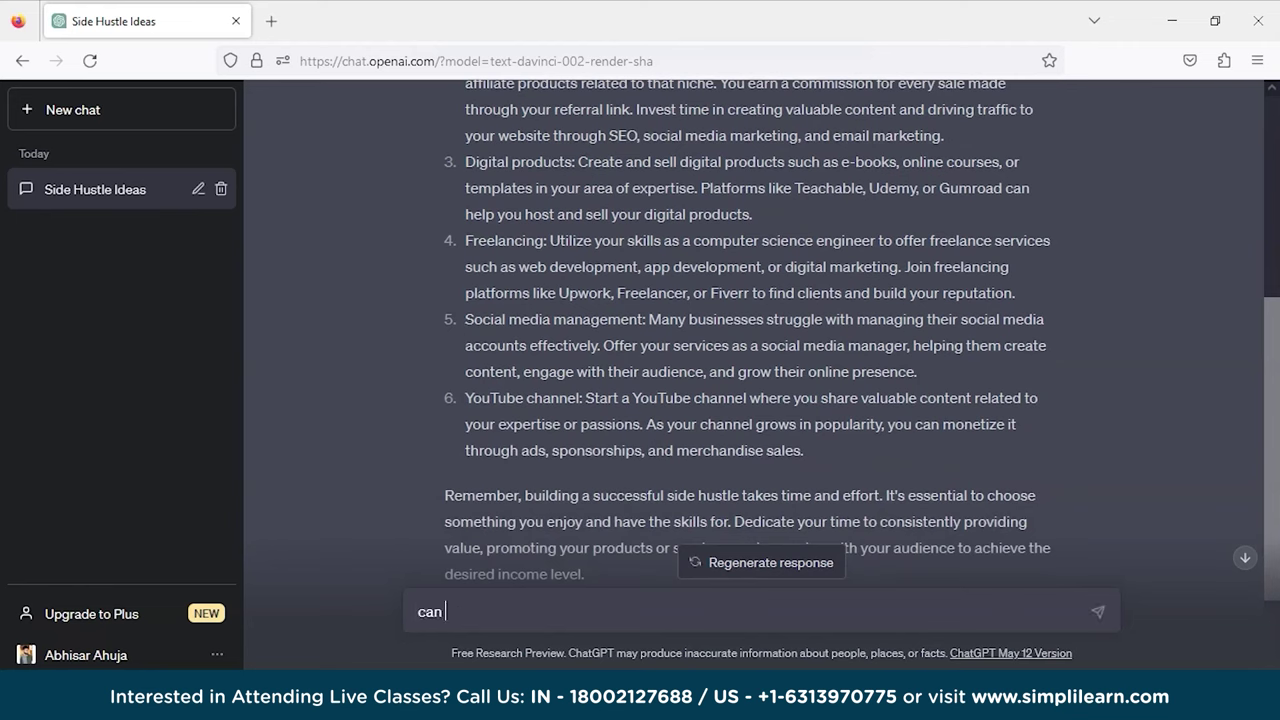
type("you elaborate on the business i")
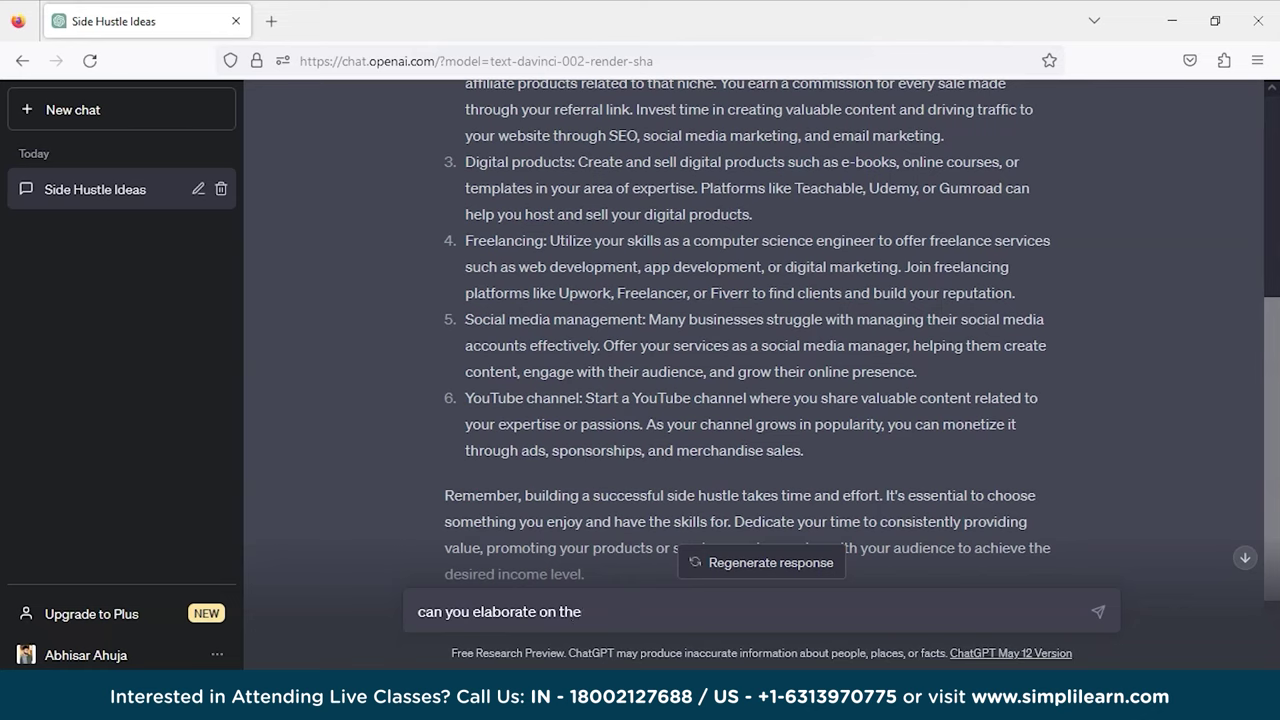
type("dea ")
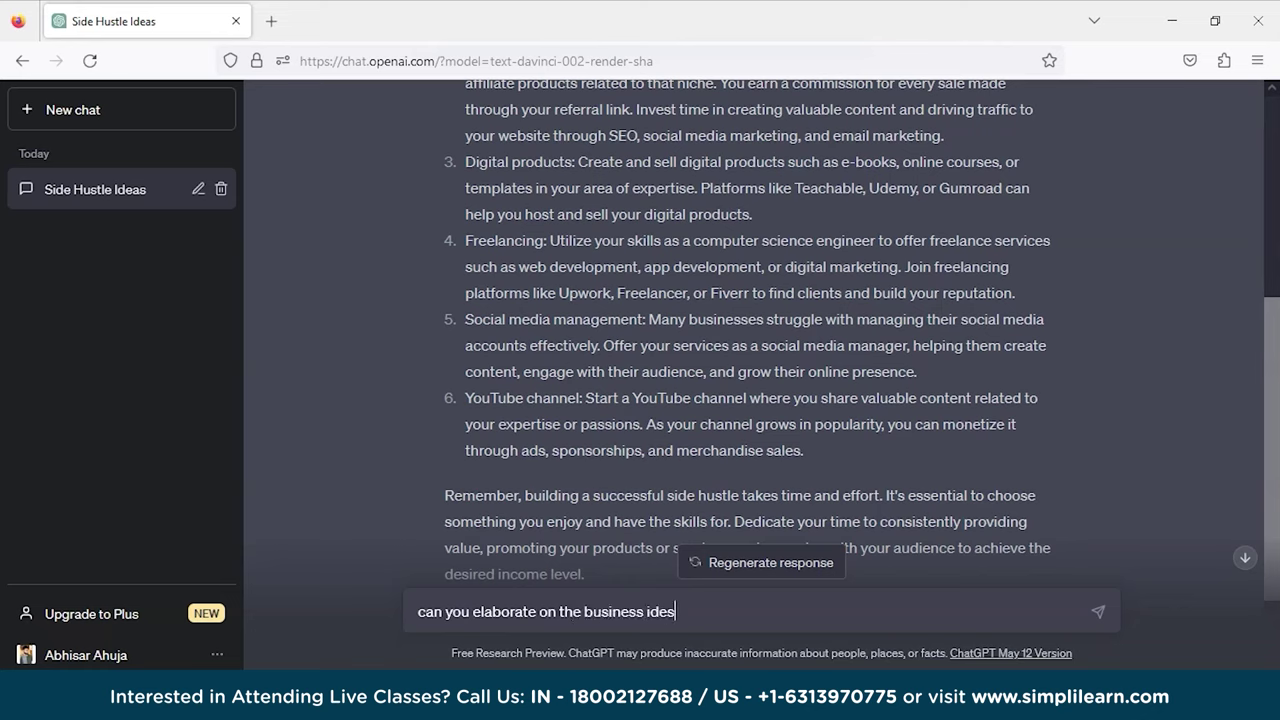
type("of digital products")
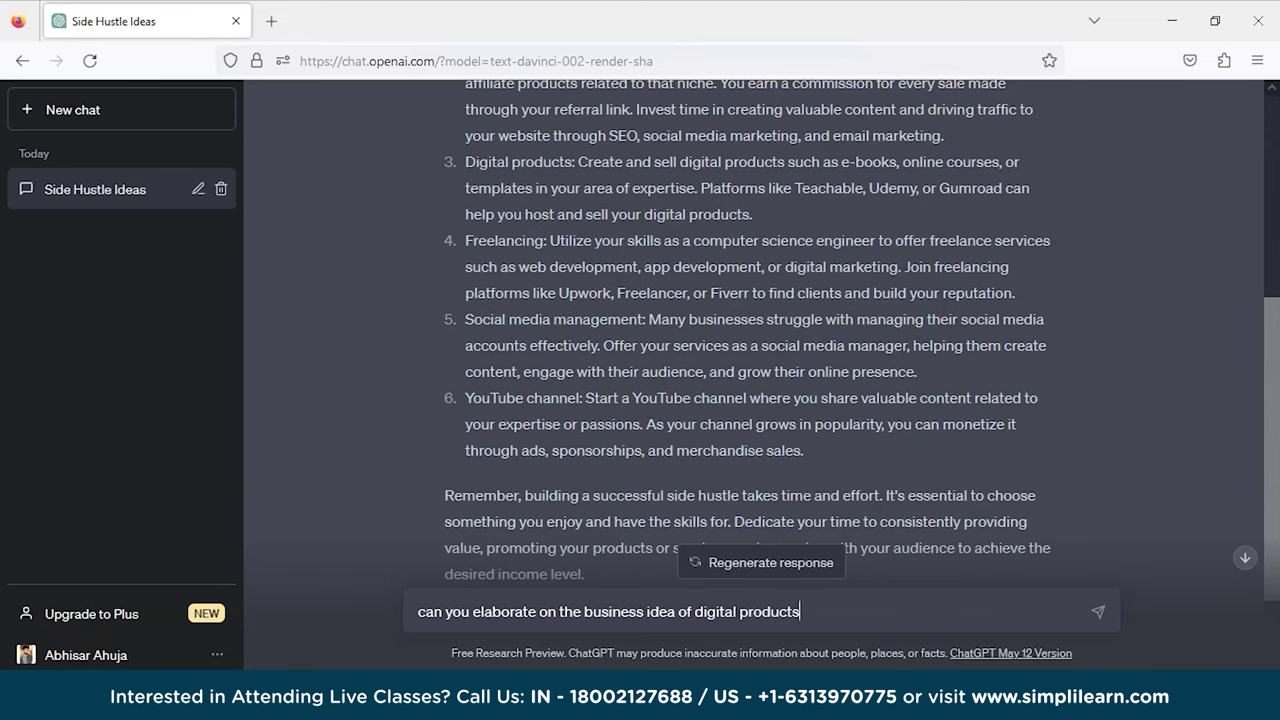
type(". I want to start the side hustle")
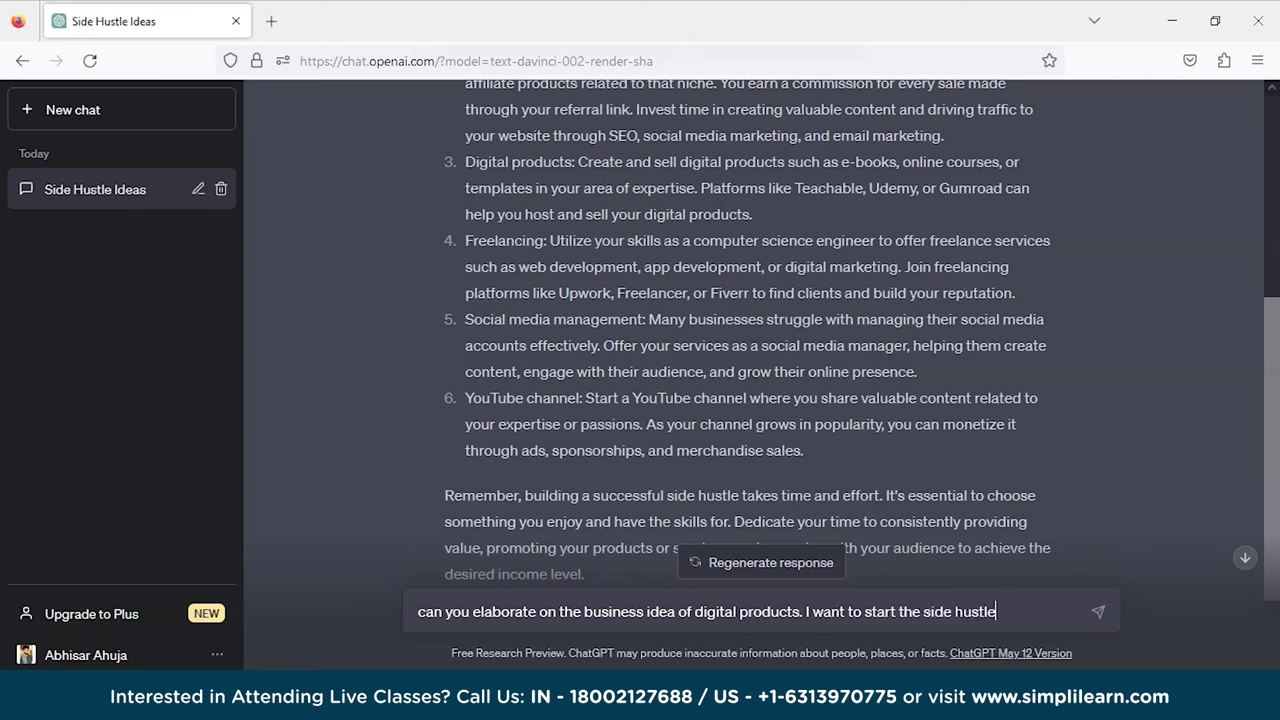
type(" with this")
key("Return")
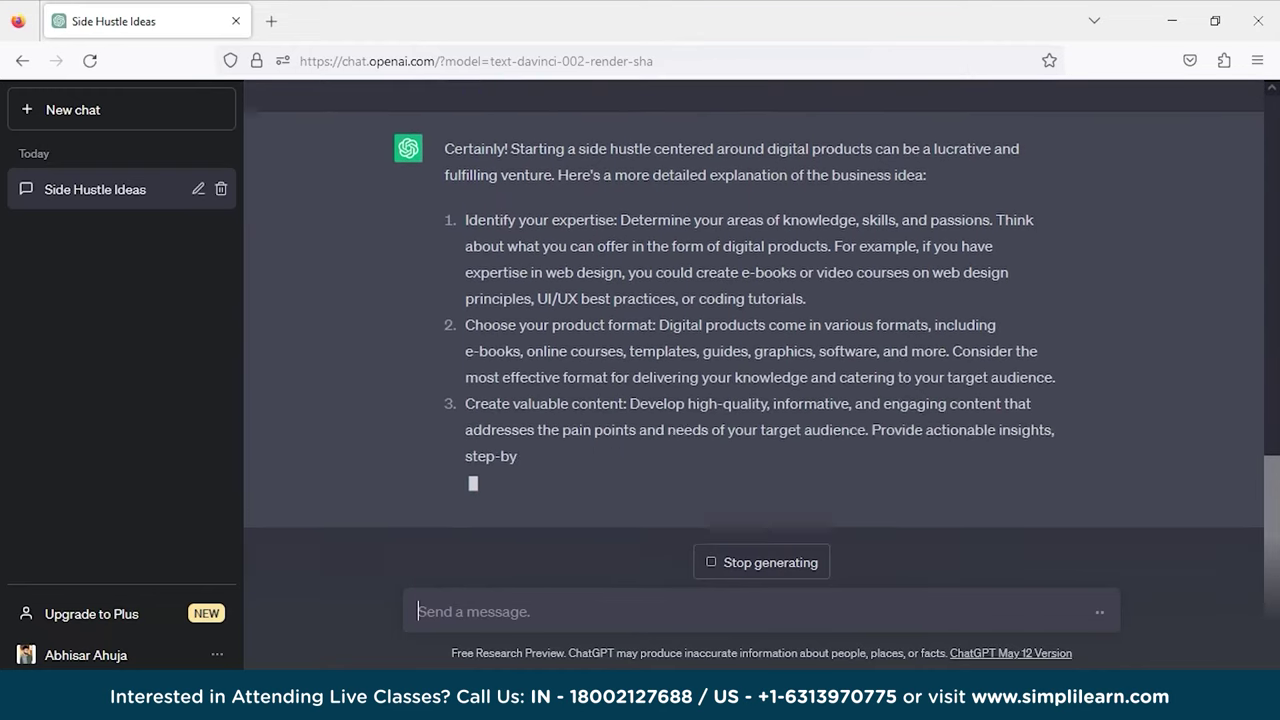
Step: Examine the detailed explanation of the digital products business idea from its first point to the closing paragraph
scroll(754, 350, "up", 3)
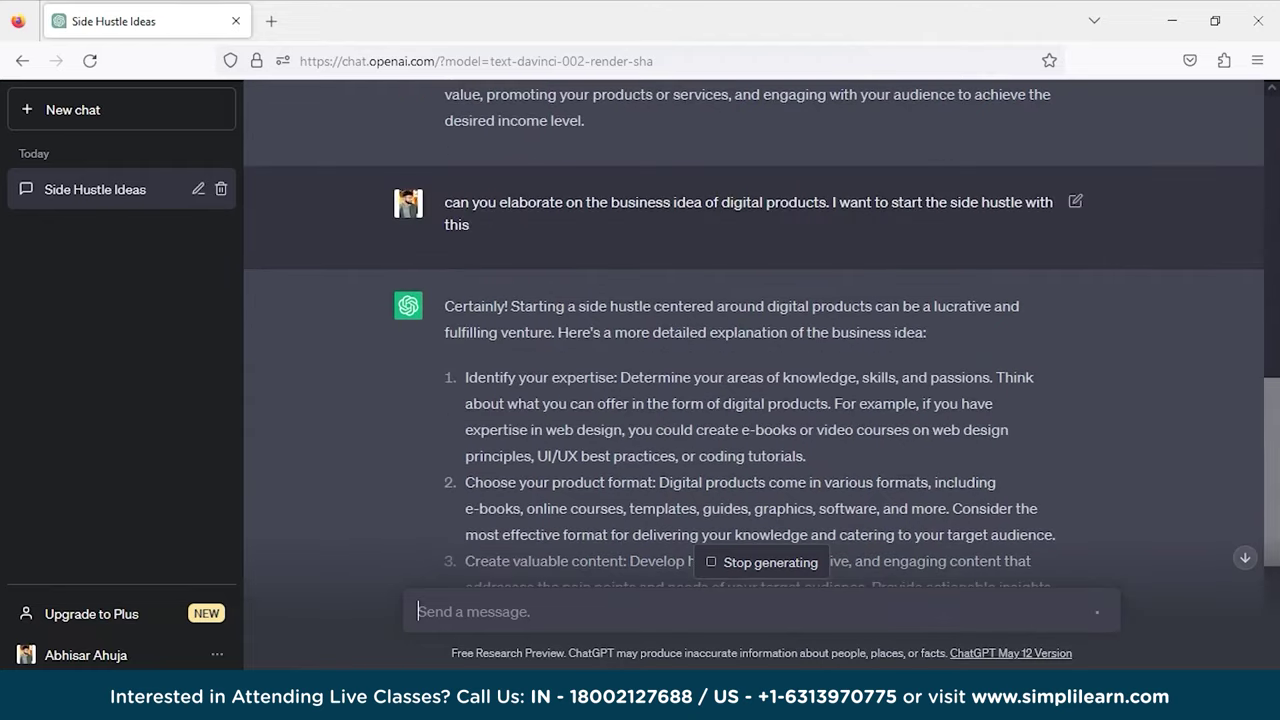
scroll(754, 350, "down", 2)
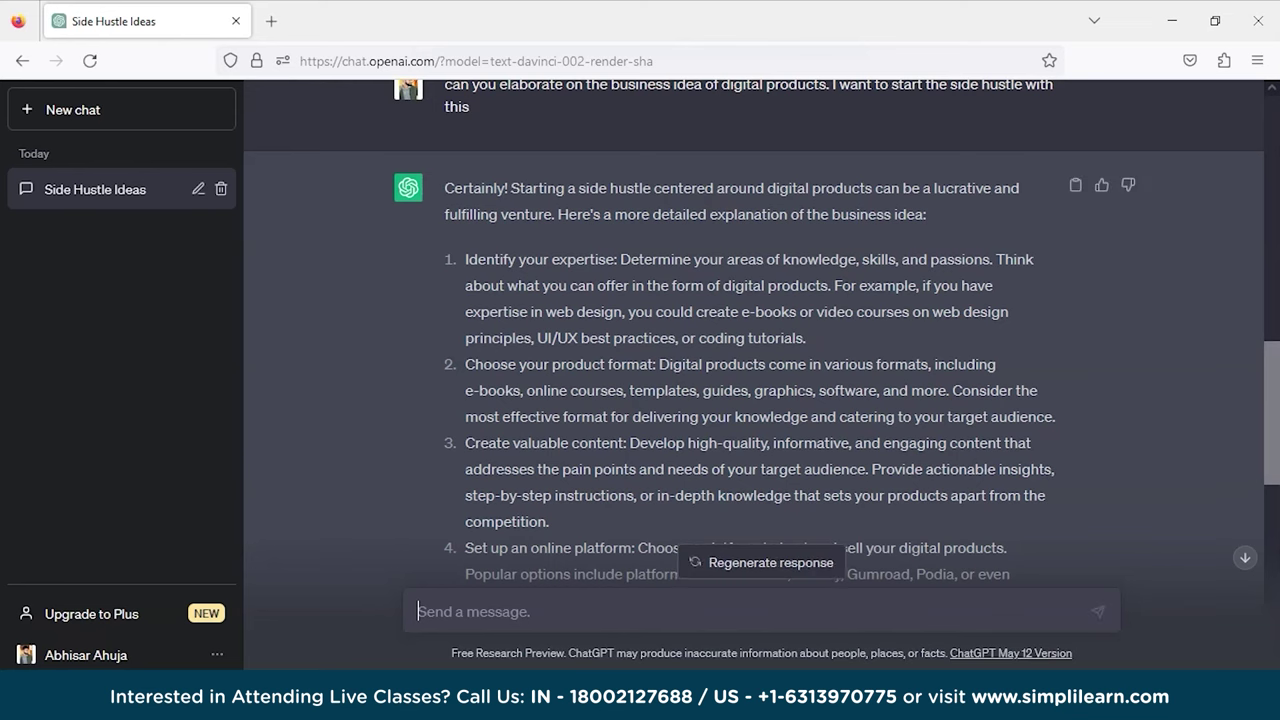
scroll(750, 330, "down", 2)
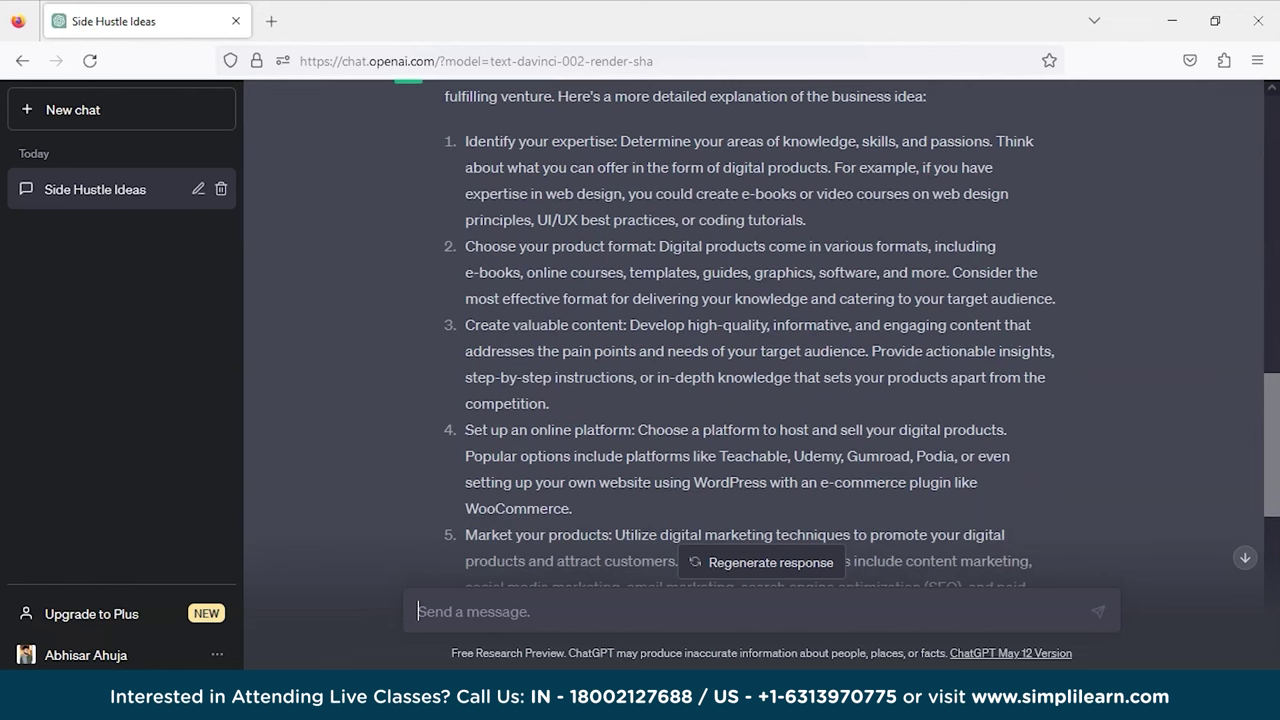
scroll(750, 330, "down", 2)
scroll(750, 330, "down", 4)
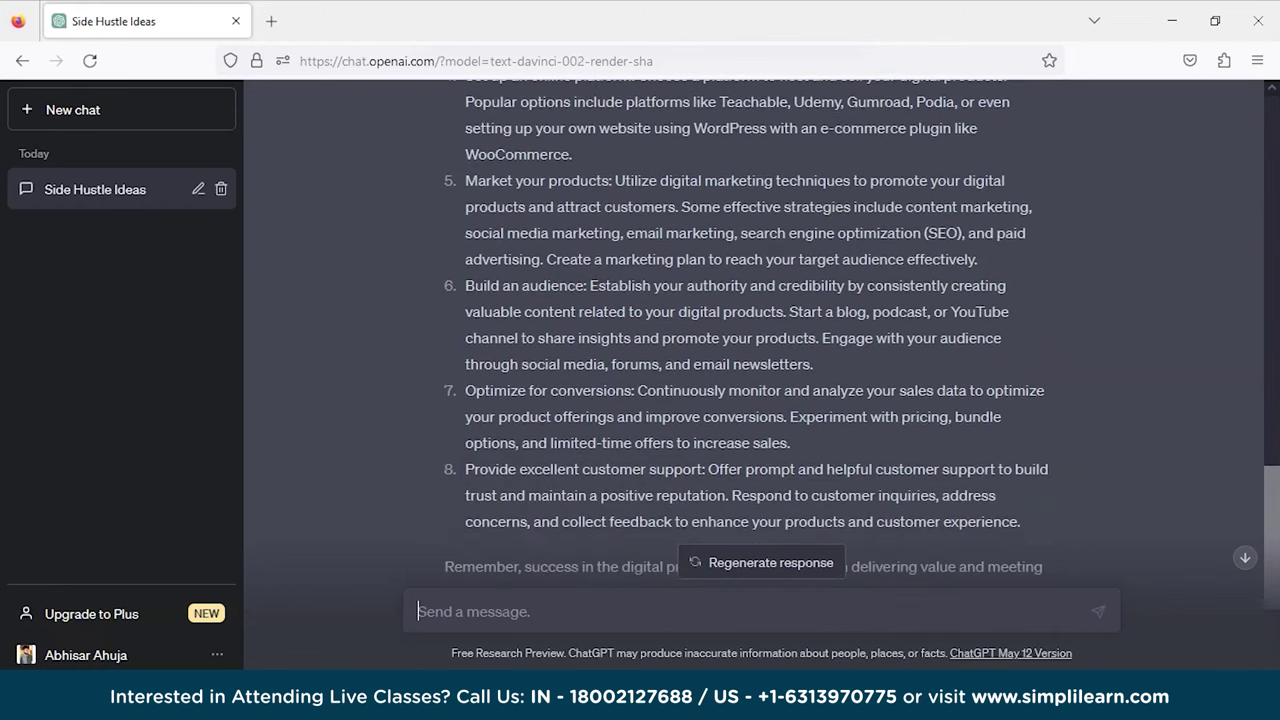
scroll(750, 330, "down", 2)
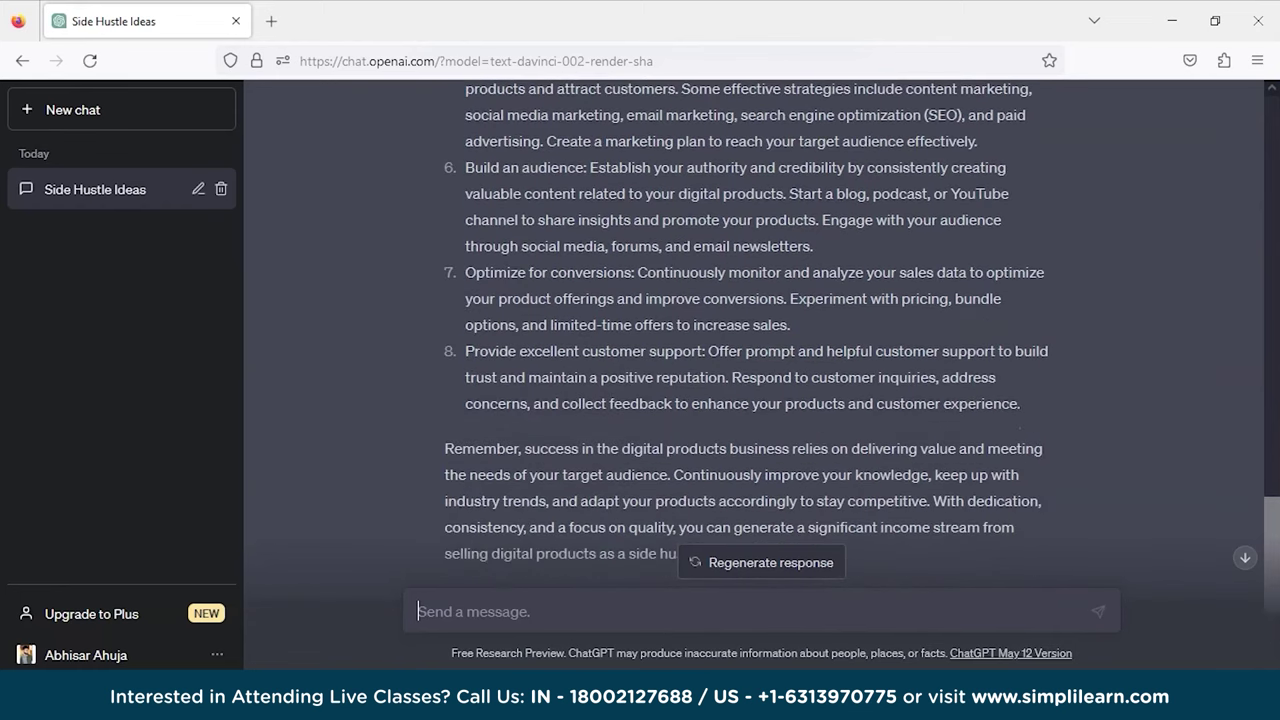
scroll(750, 330, "up", 4)
scroll(750, 330, "up", 2)
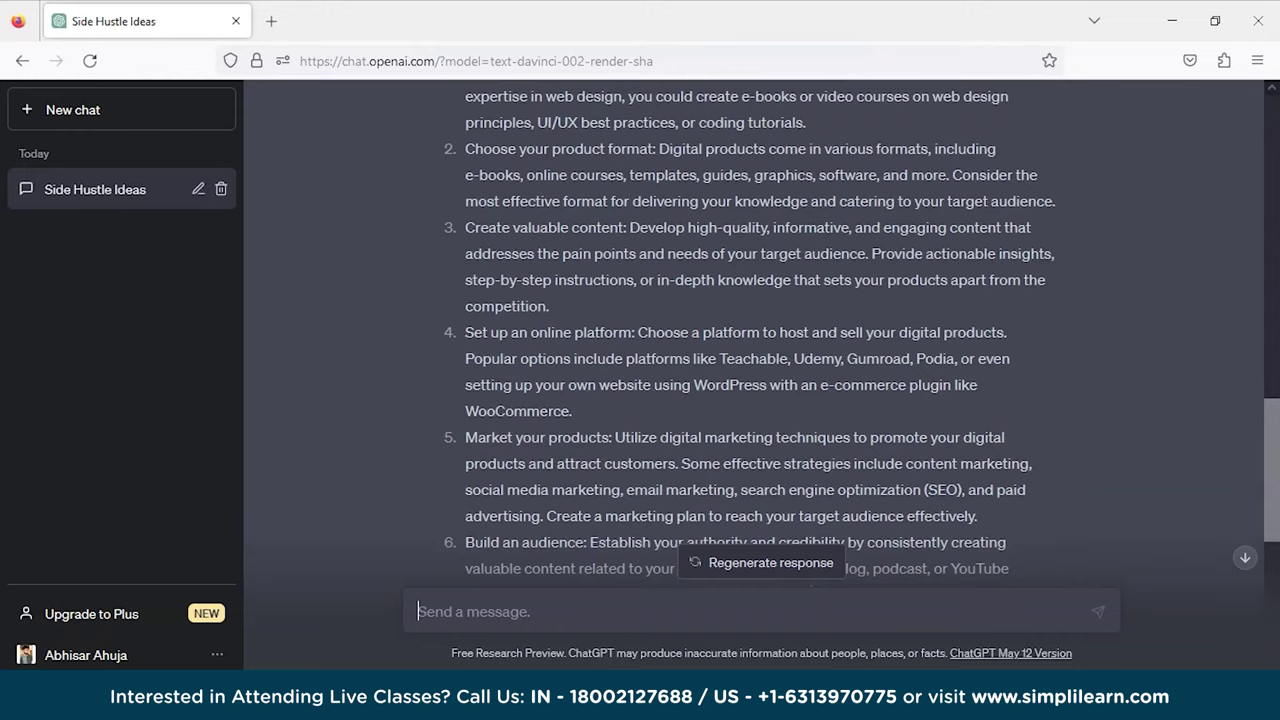
scroll(750, 330, "up", 2)
scroll(750, 330, "up", 2)
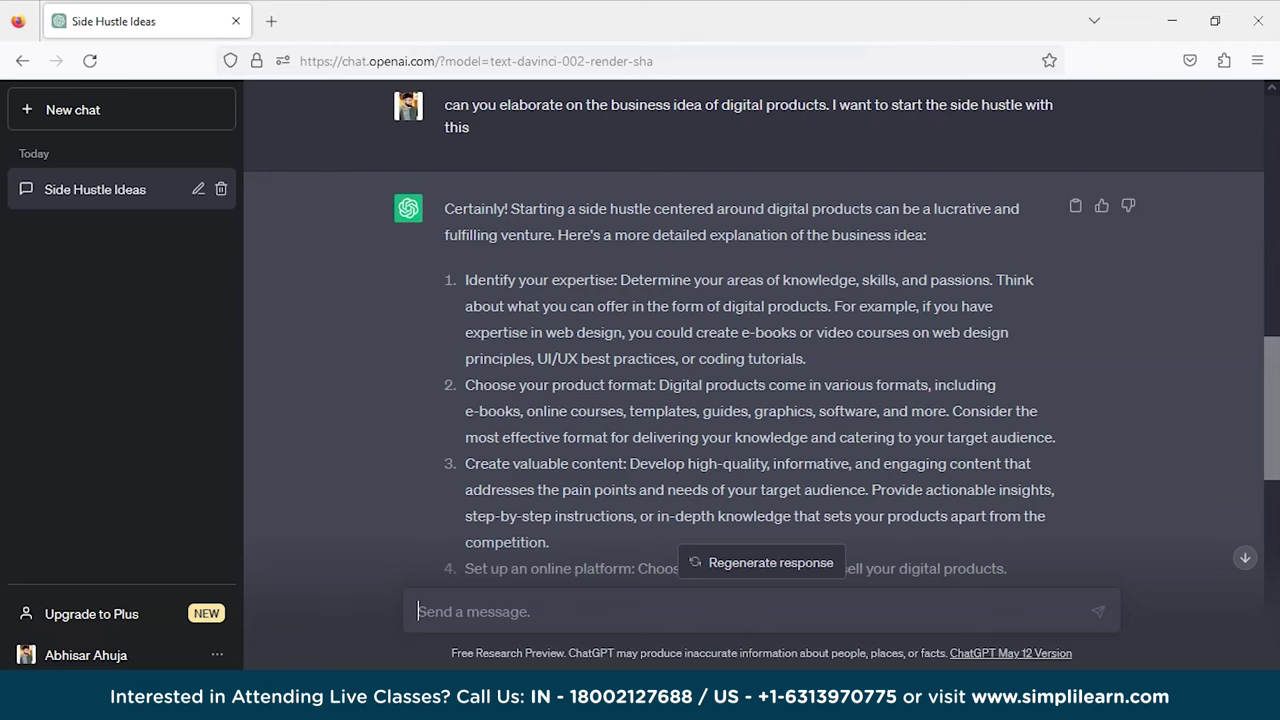
scroll(750, 330, "down", 4)
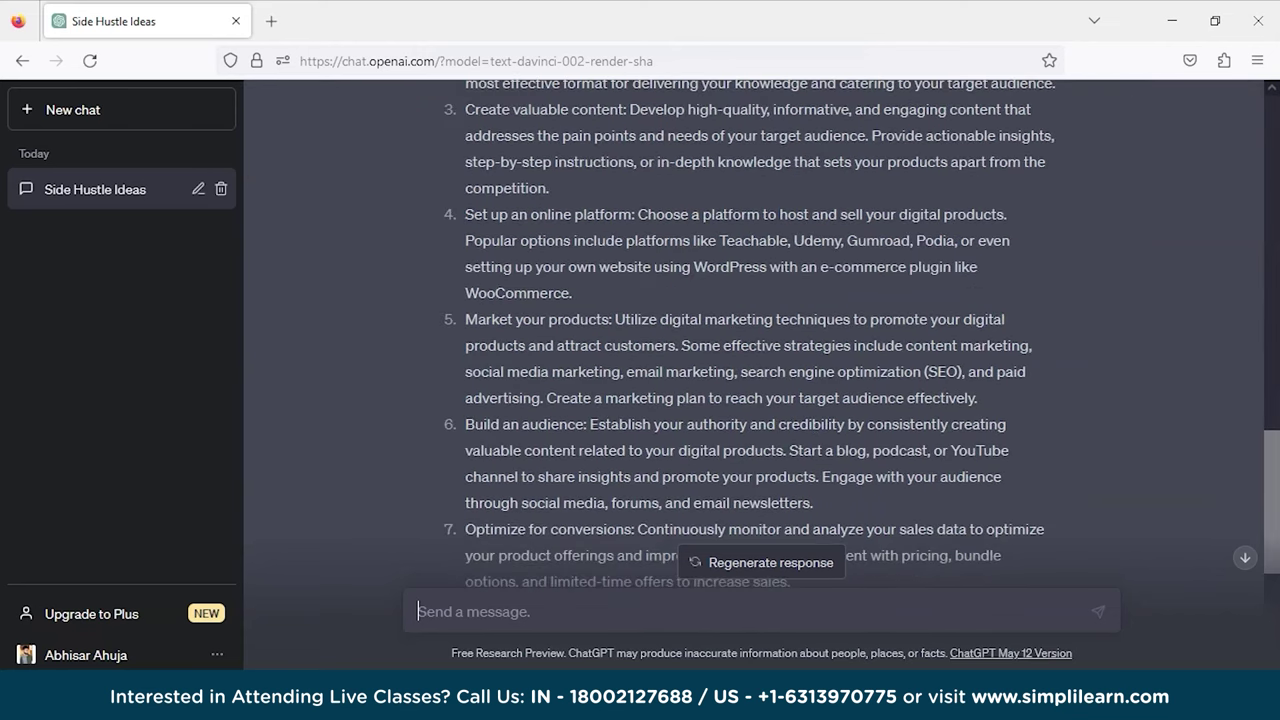
scroll(750, 330, "down", 2)
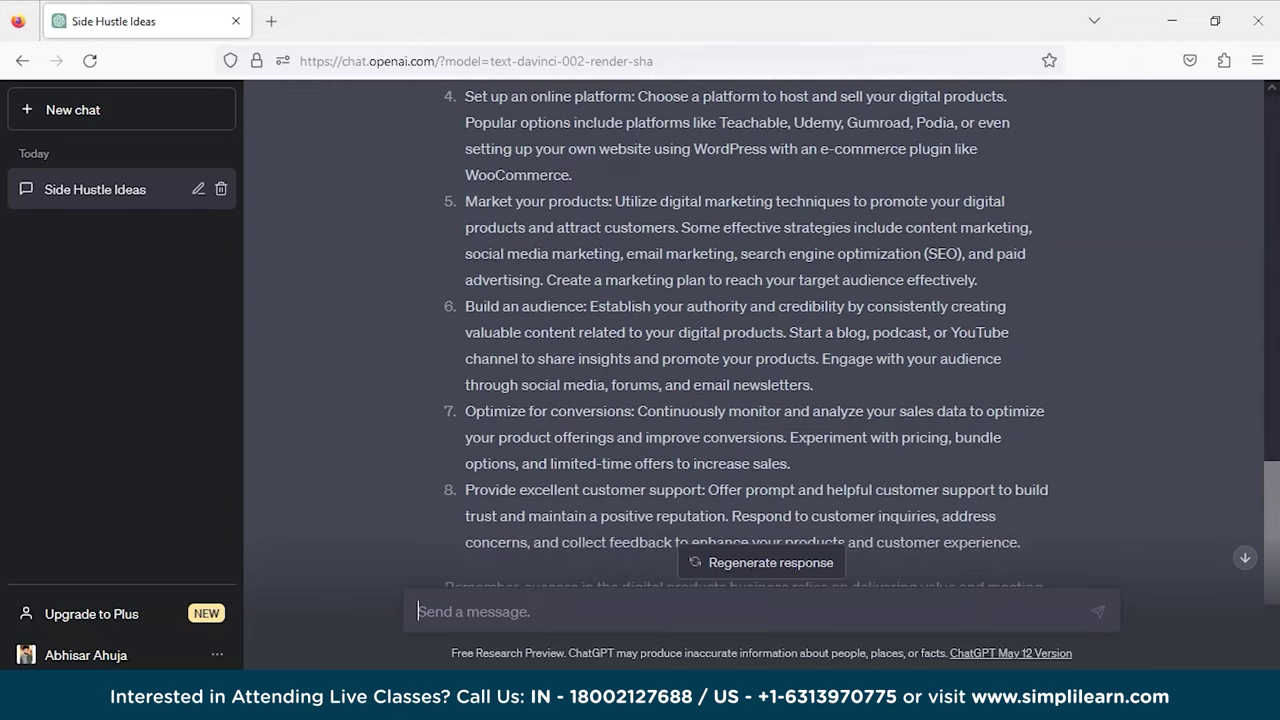
scroll(750, 330, "down", 4)
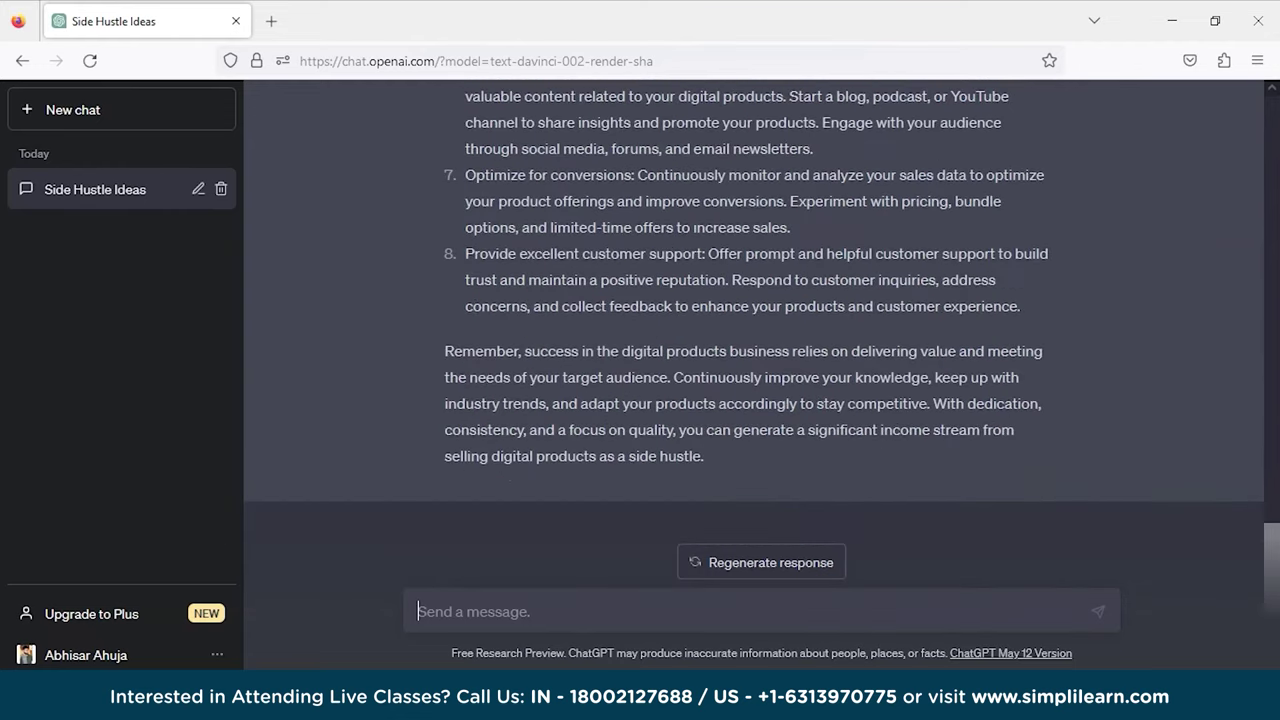
key("alt+Tab")
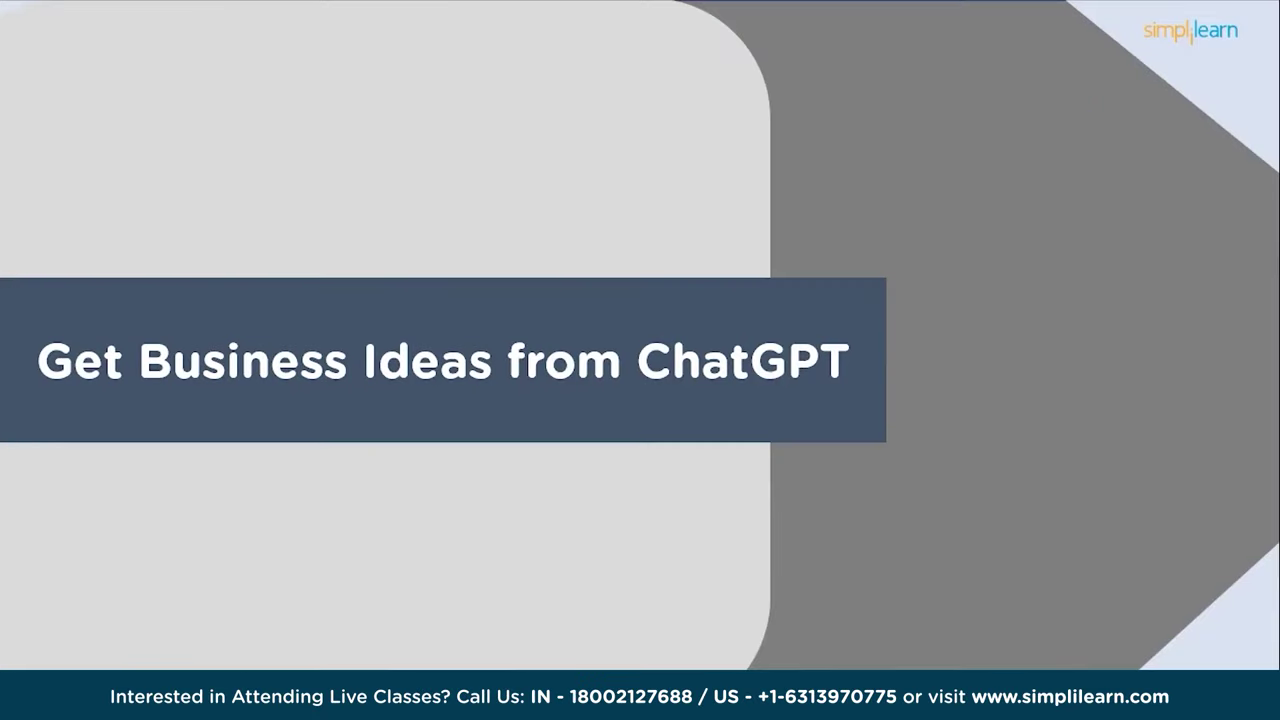
key("Right")
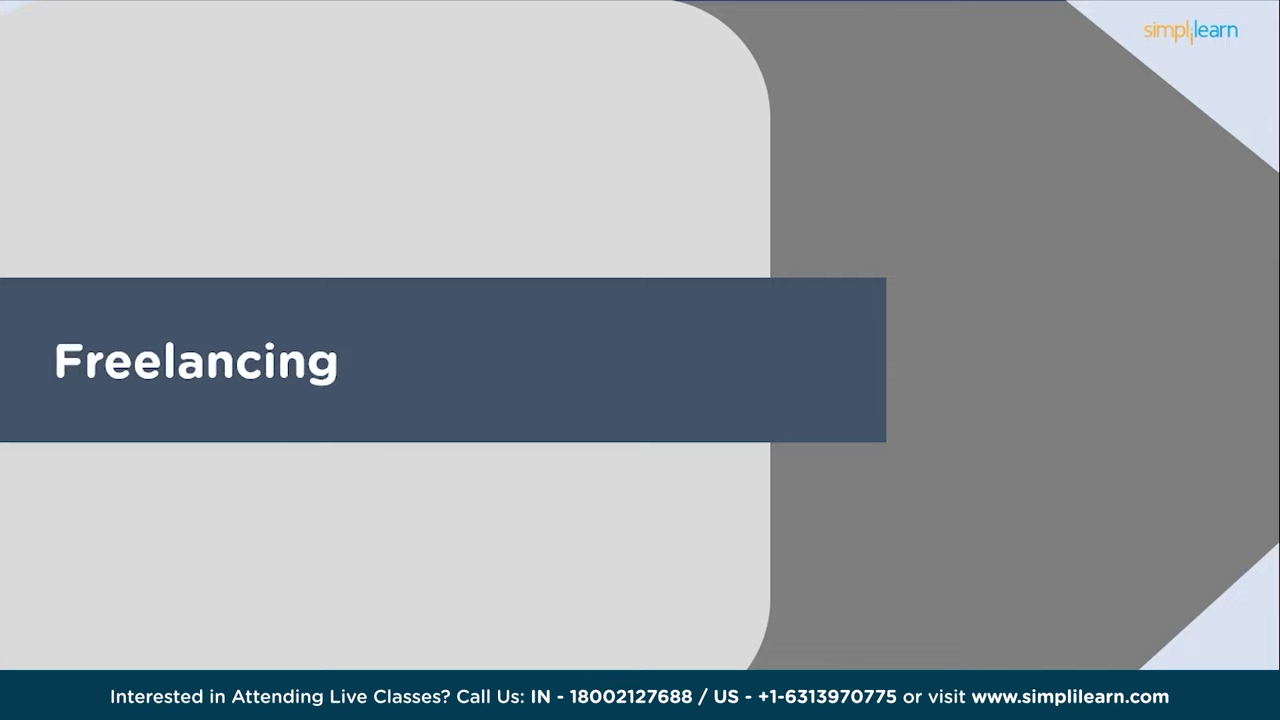